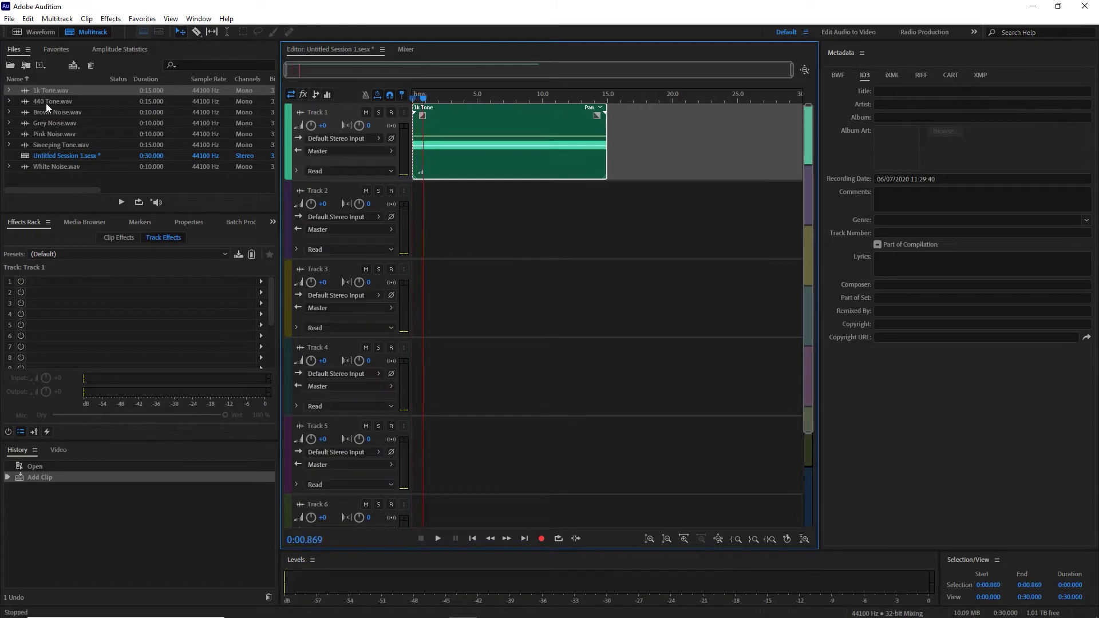
- Place 440 Tone.wav on Track 2 and the brown, grey, pink, sweeping tone and white noise files on separate tracks from Track 3, previewing the mix
drag(46, 103, 385, 197)
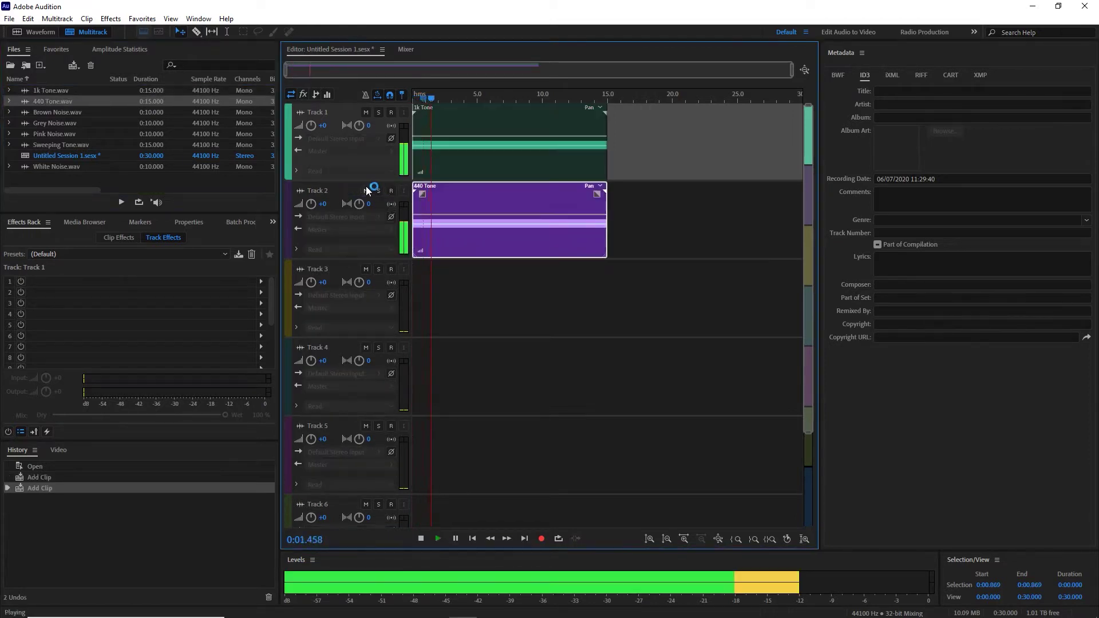
key(space)
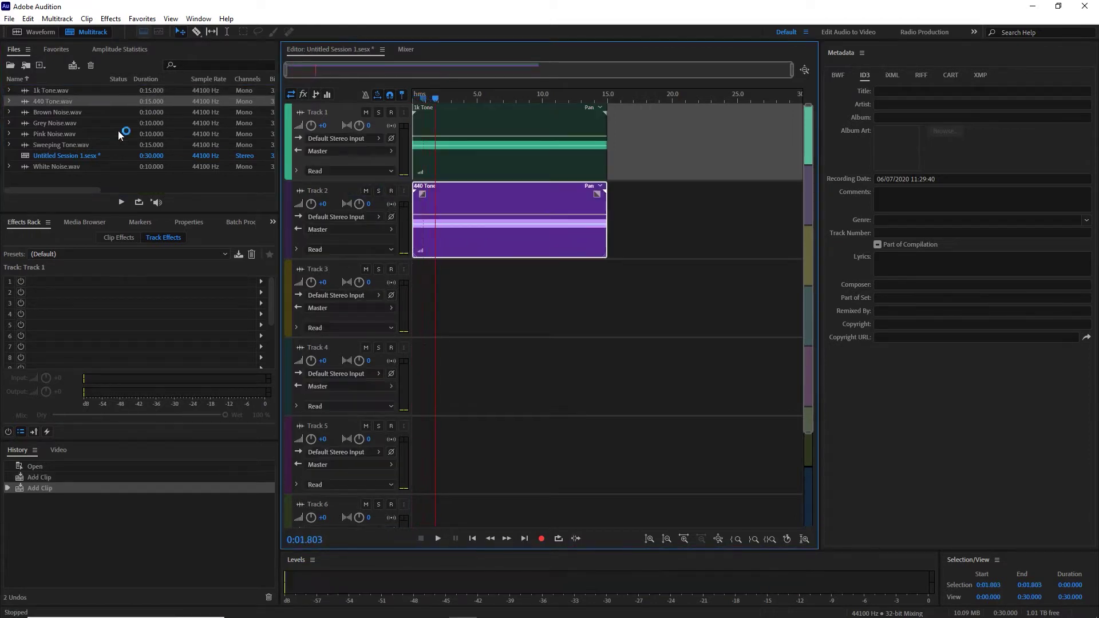
click(60, 113)
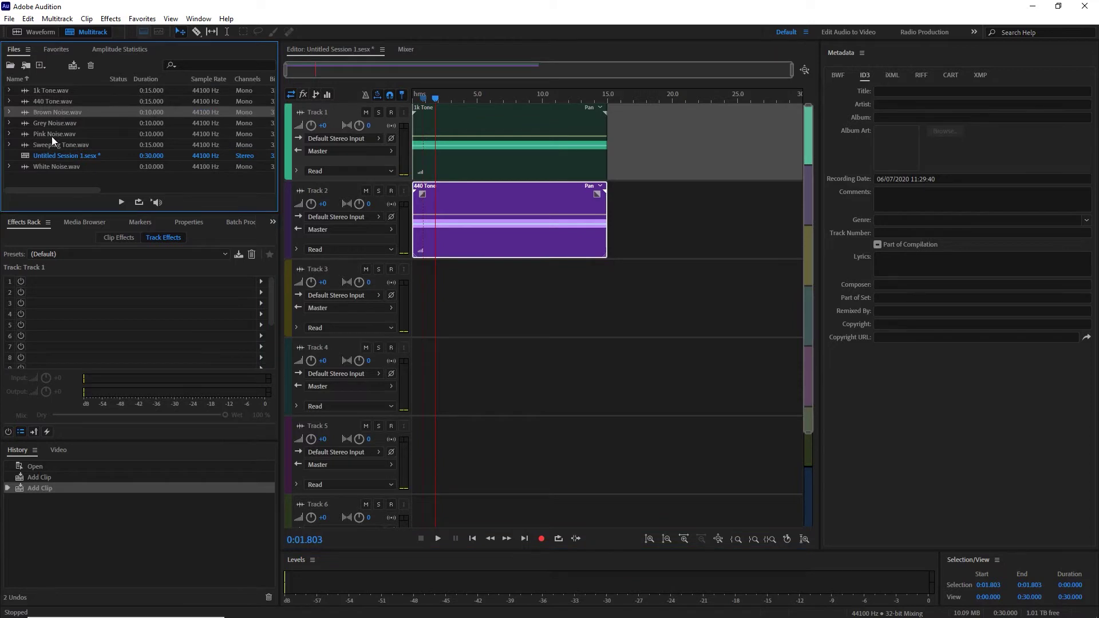
shift+click(47, 166)
ctrl+click(63, 154)
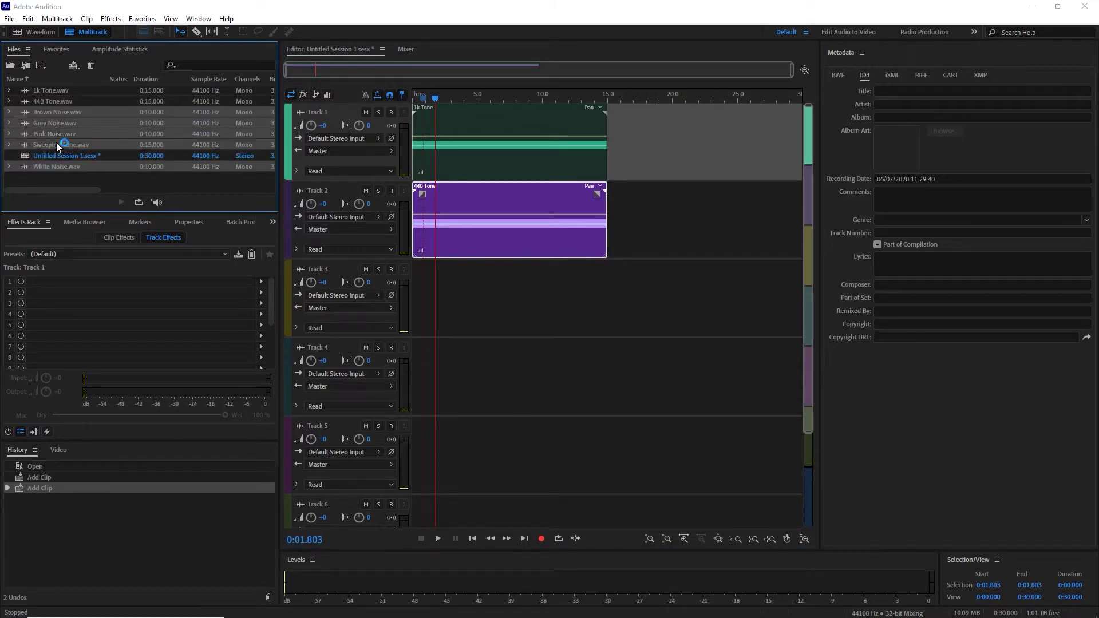
drag(58, 123, 383, 280)
key(space)
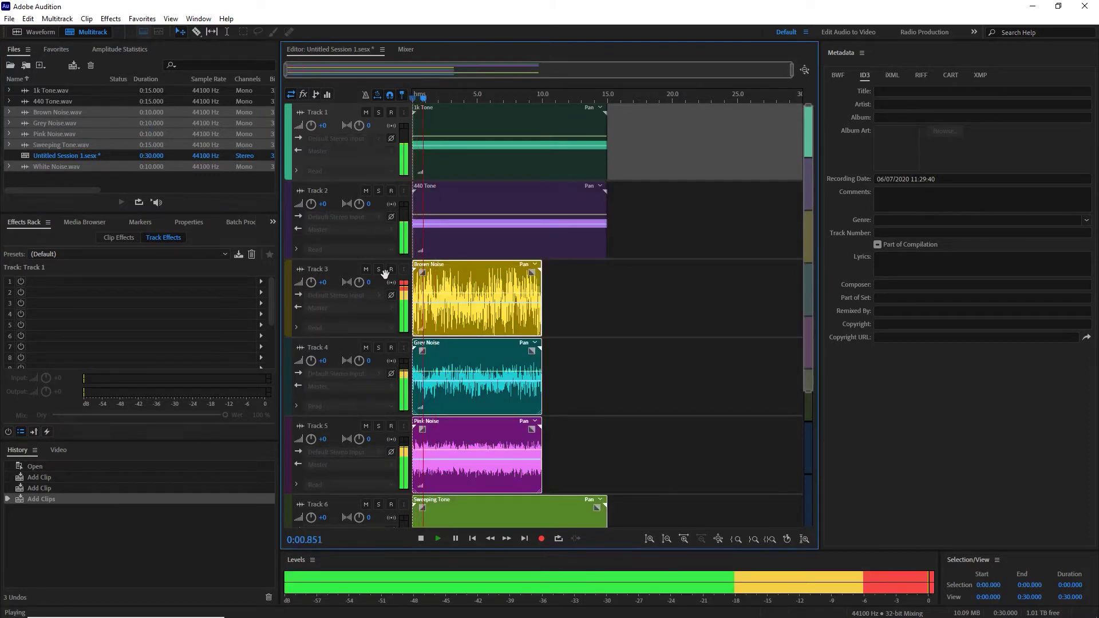
key(space)
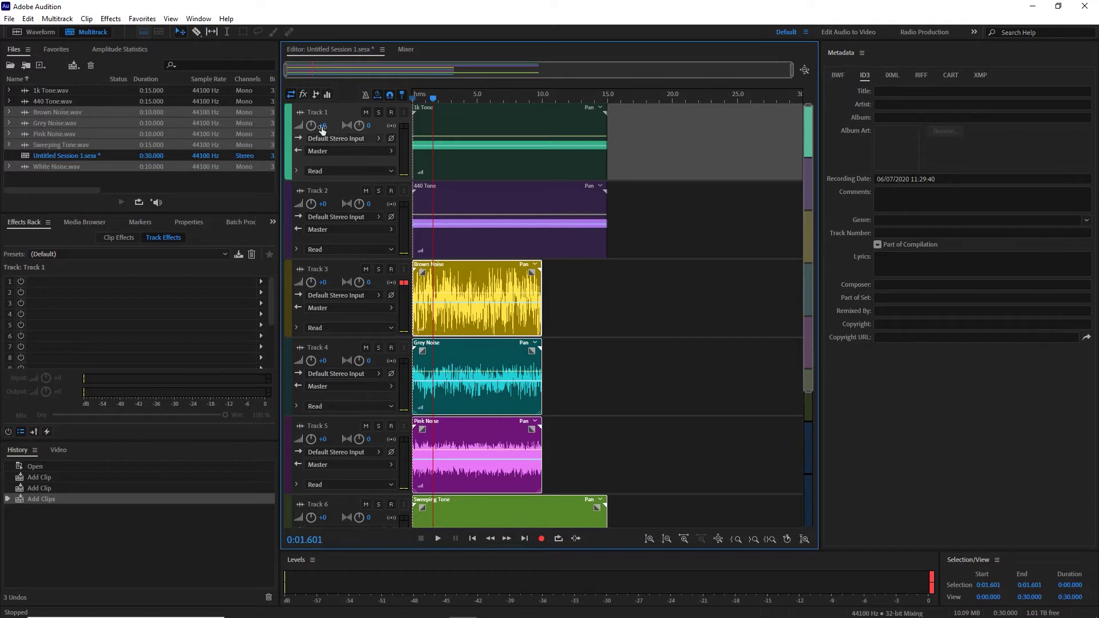
- Solo Track 1 and listen to the 1k Tone clip from the start of the session
click(379, 113)
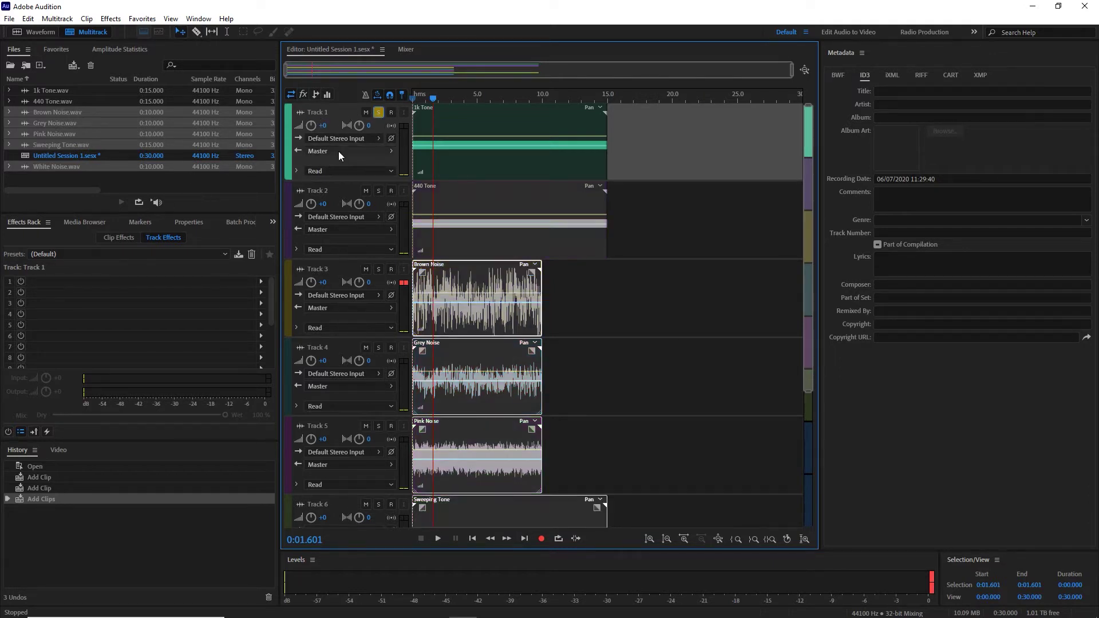
key(Home)
key(space)
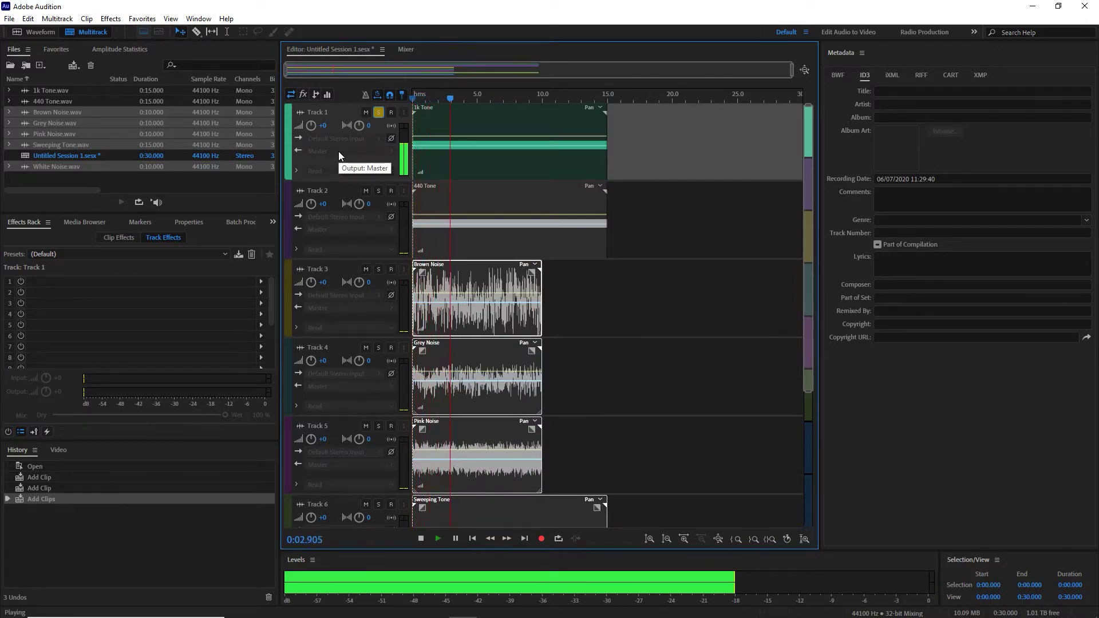
key(space)
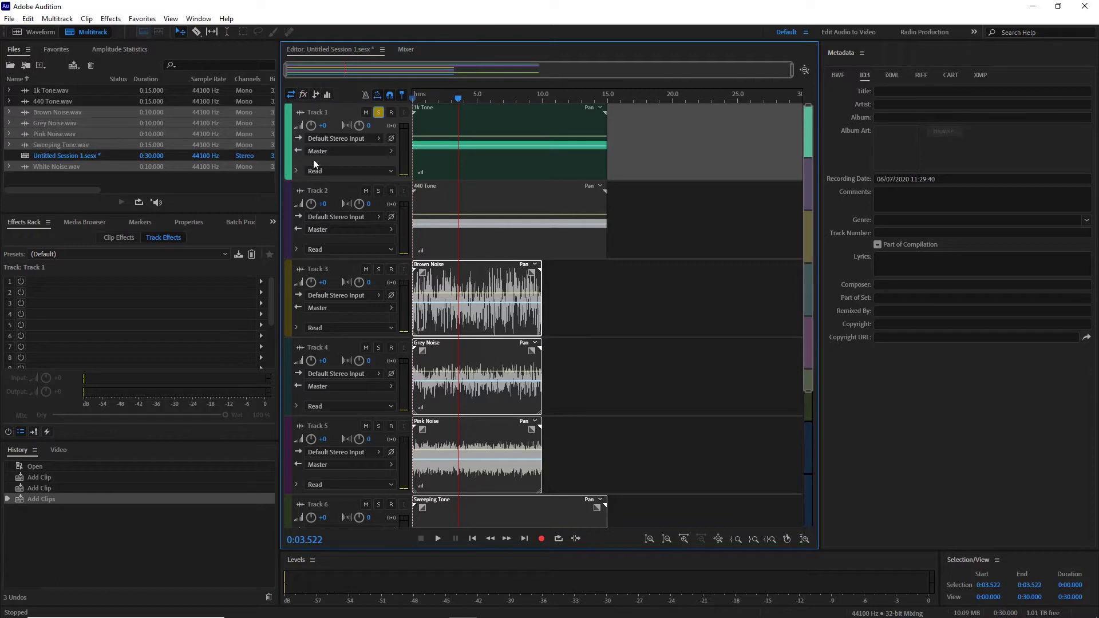
- Add the Chorus modulation effect to slot 1 of Track 1's effects rack and listen to the processed tone
click(261, 282)
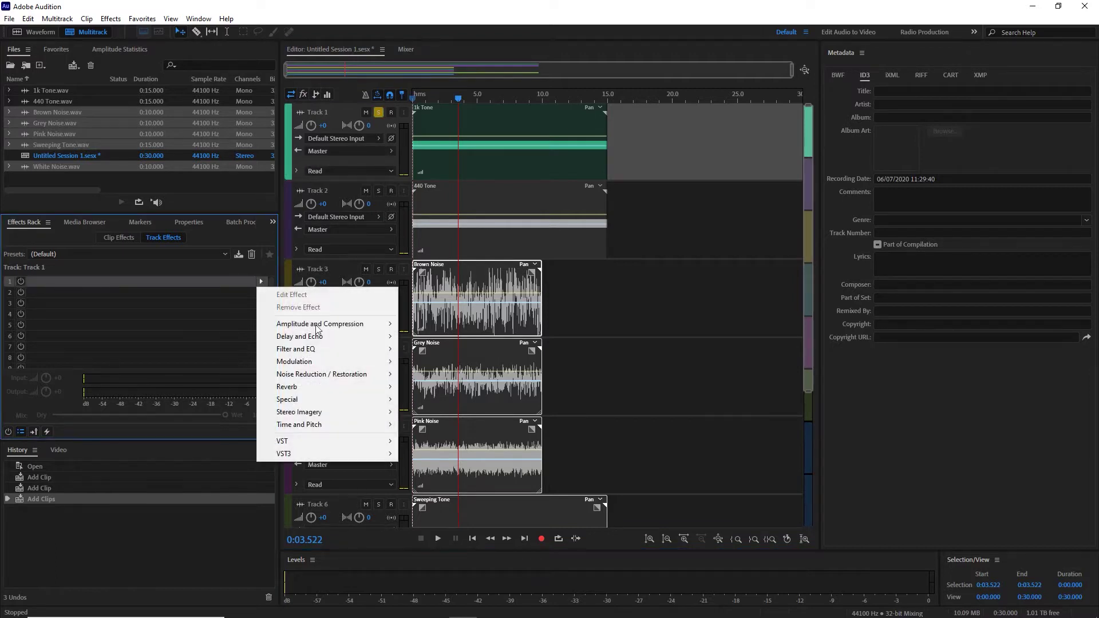
mouse_move(326, 324)
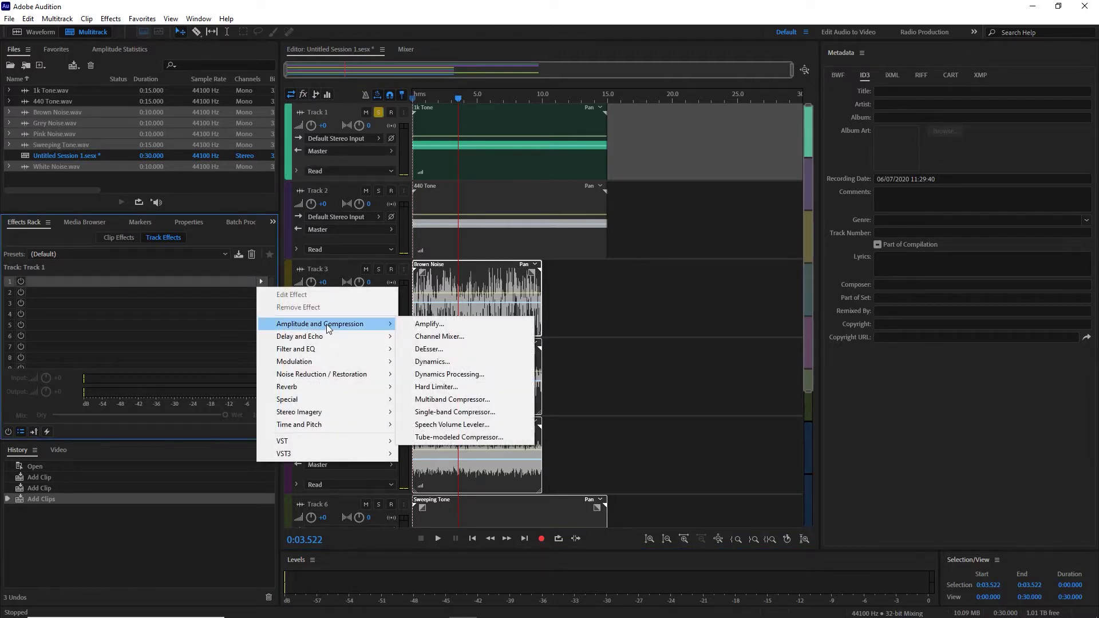
mouse_move(316, 362)
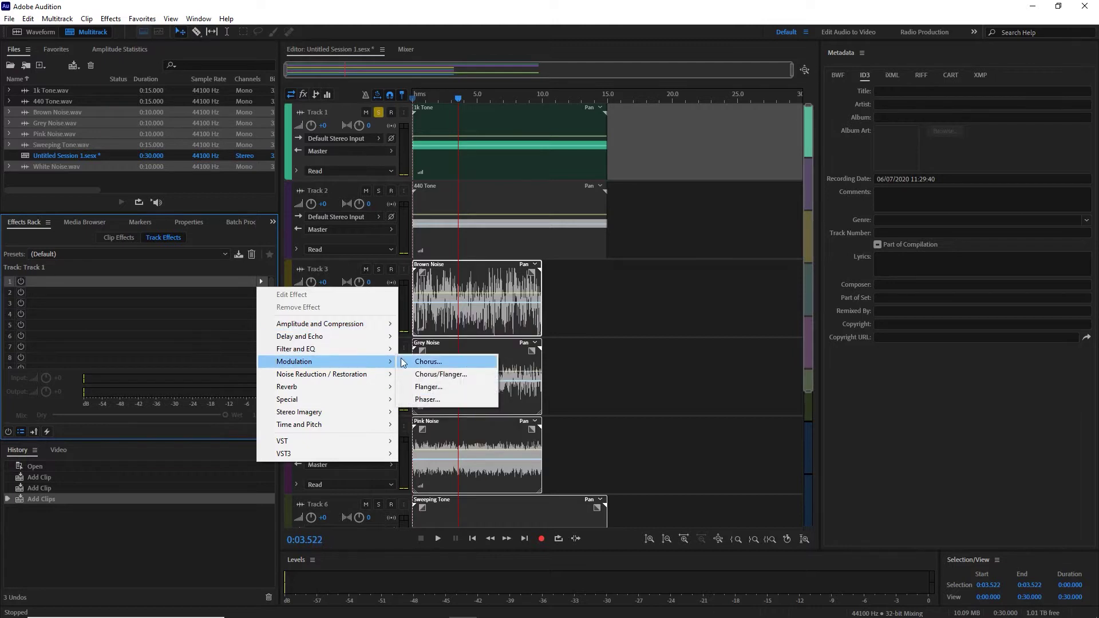
click(423, 363)
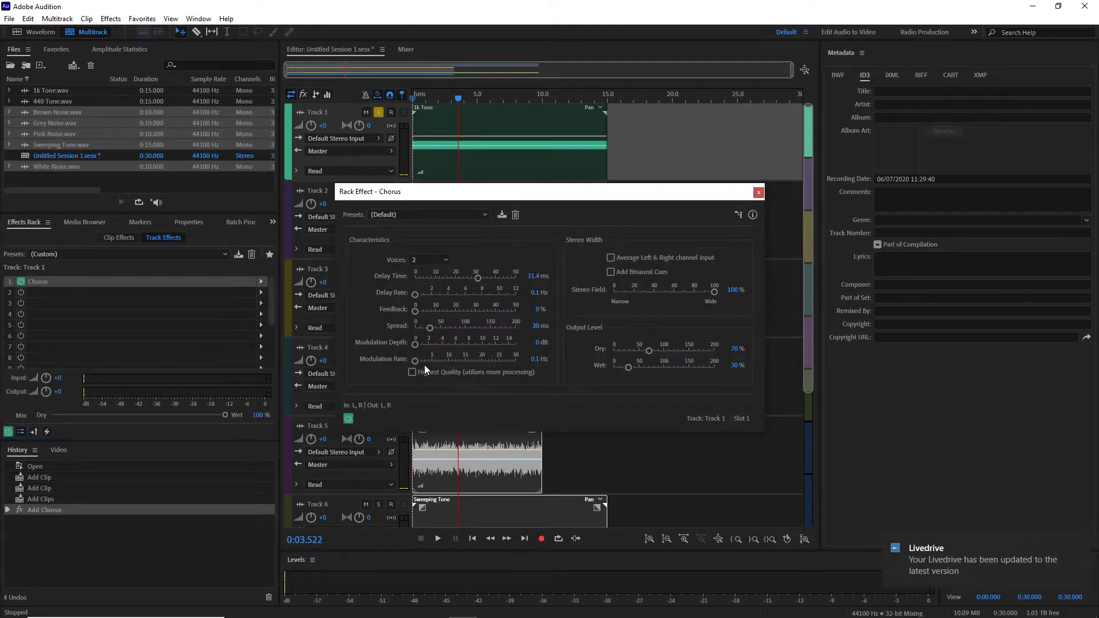
click(758, 193)
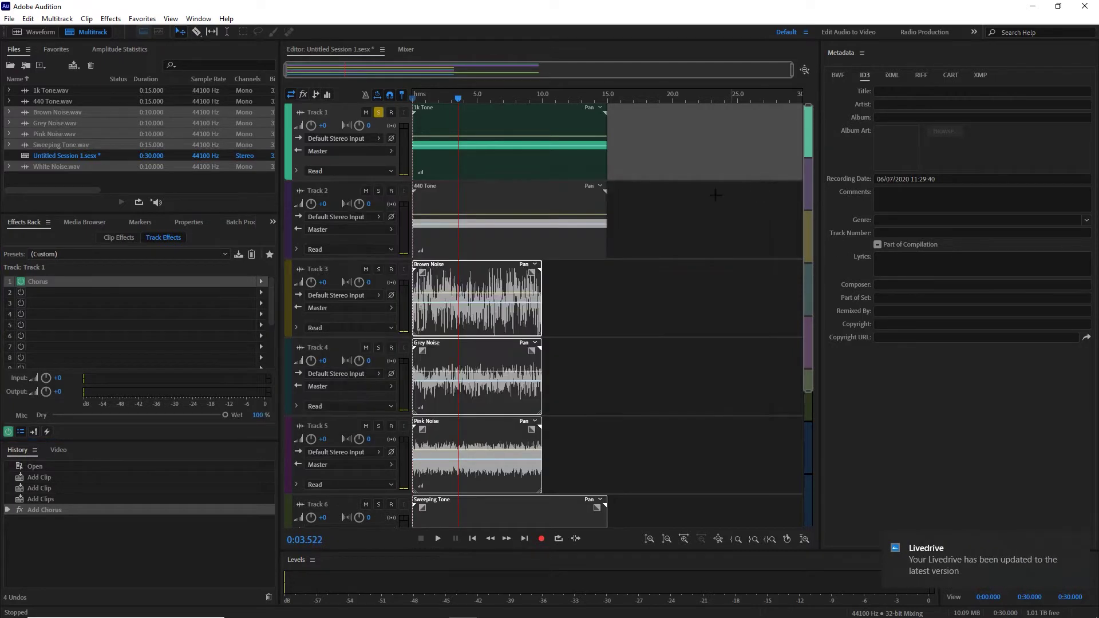
key(space)
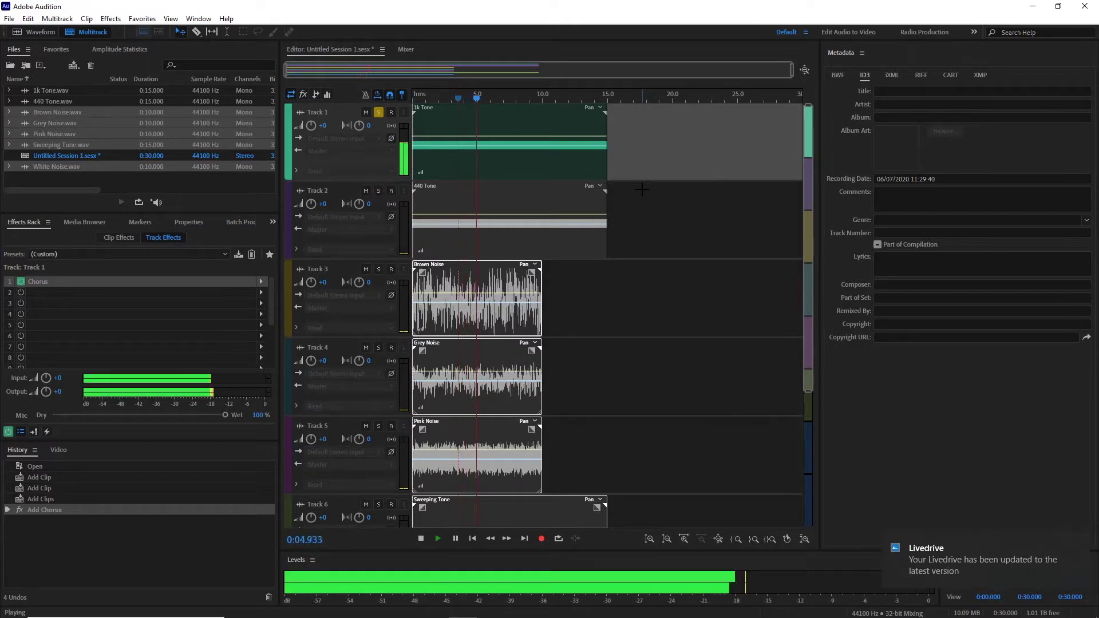
key(space)
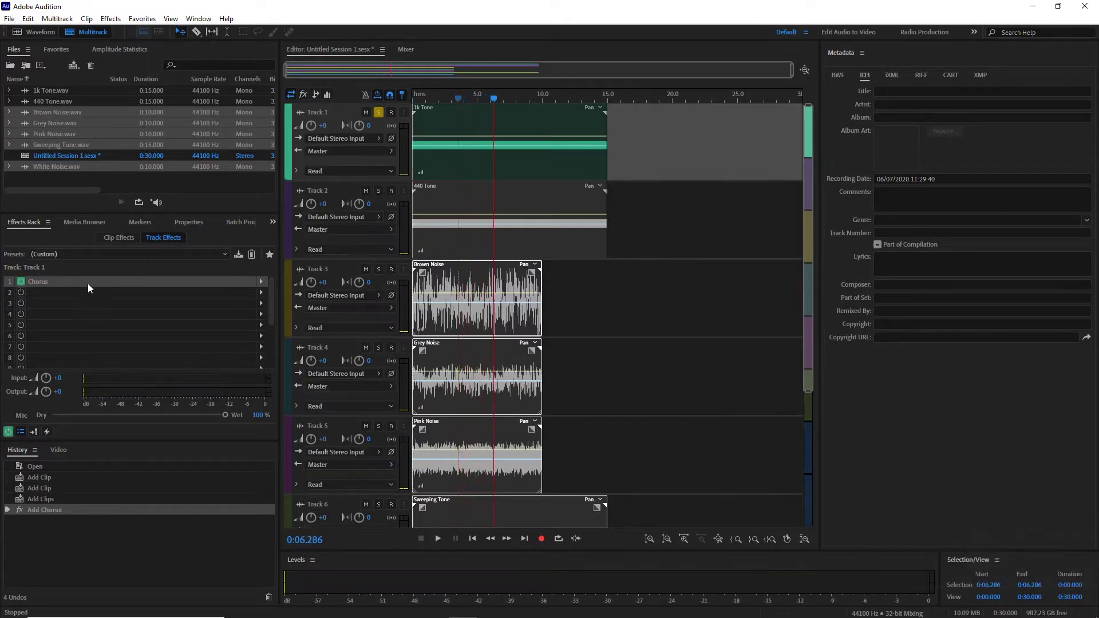
- Set the Chorus effect on Track 1 to 5 voices, preview the sound and close its settings
double_click(61, 283)
click(414, 260)
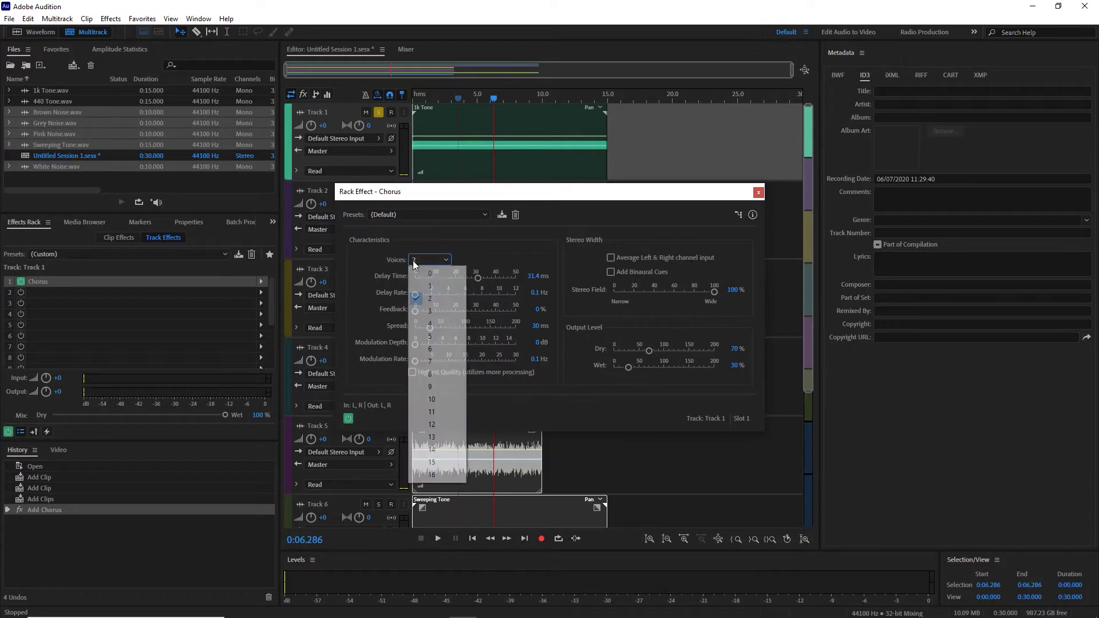
click(430, 337)
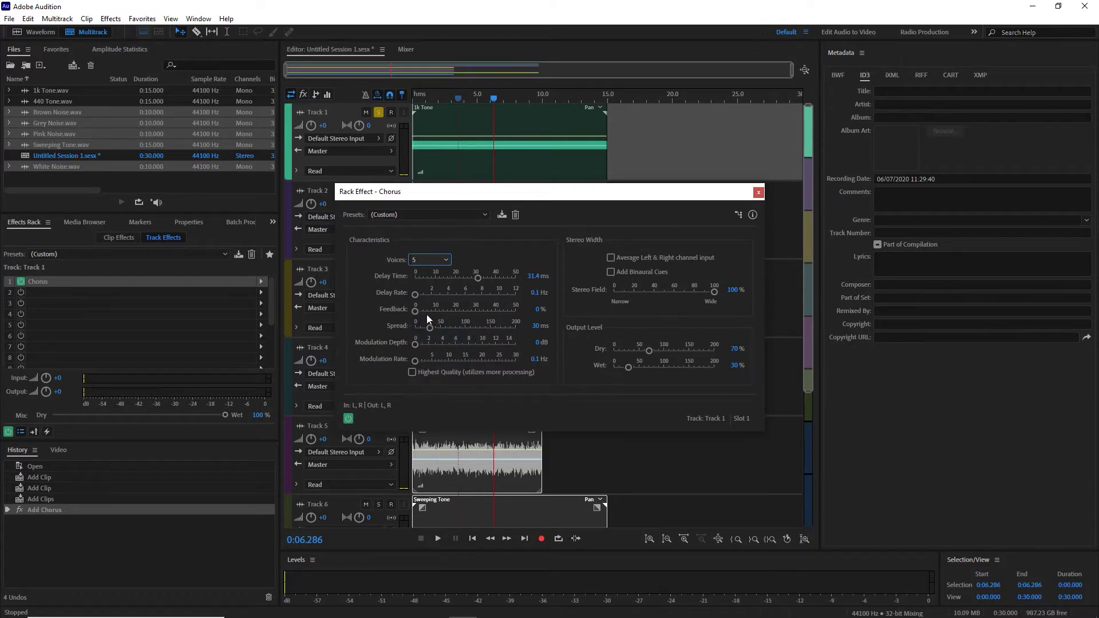
key(space)
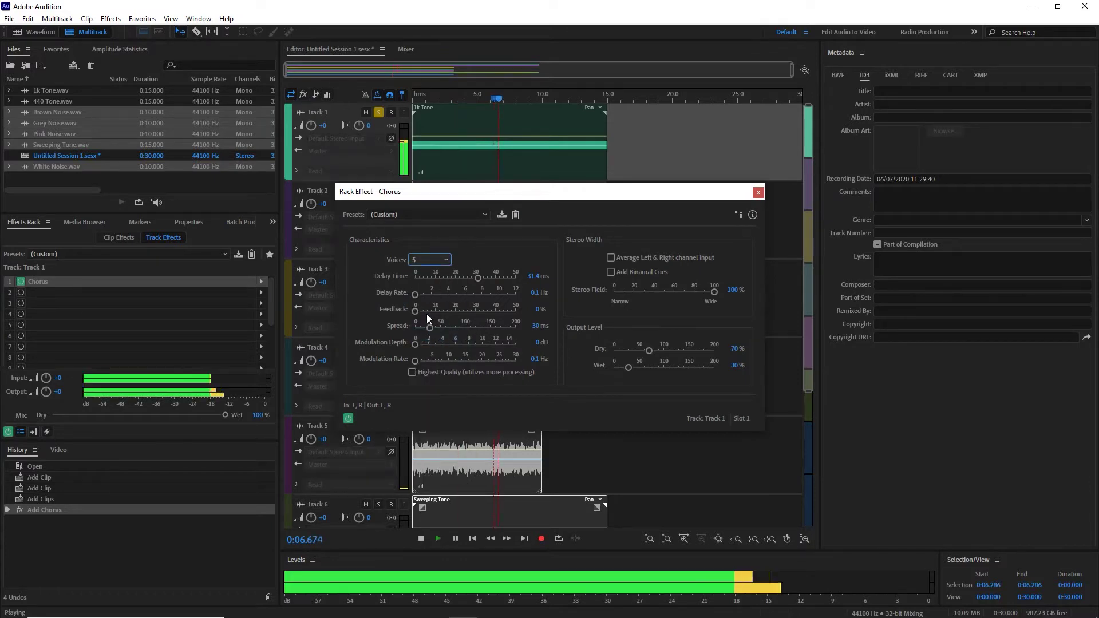
key(space)
click(757, 194)
- Add a Flanger with the Aural preset to slot 2 of Track 1's effects rack and listen to it
click(261, 292)
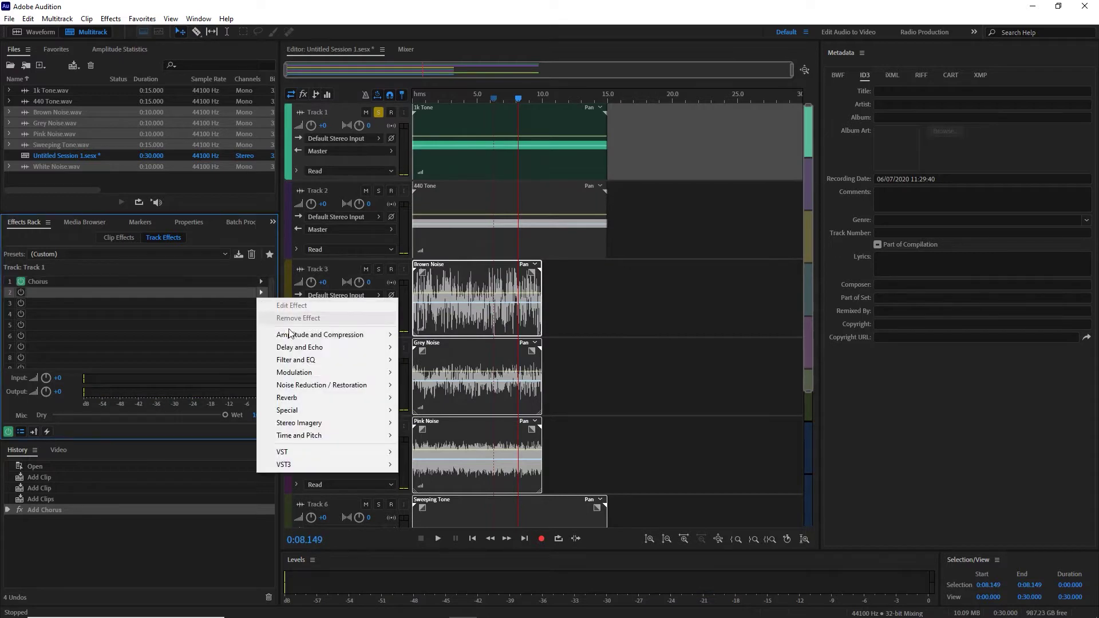
mouse_move(307, 375)
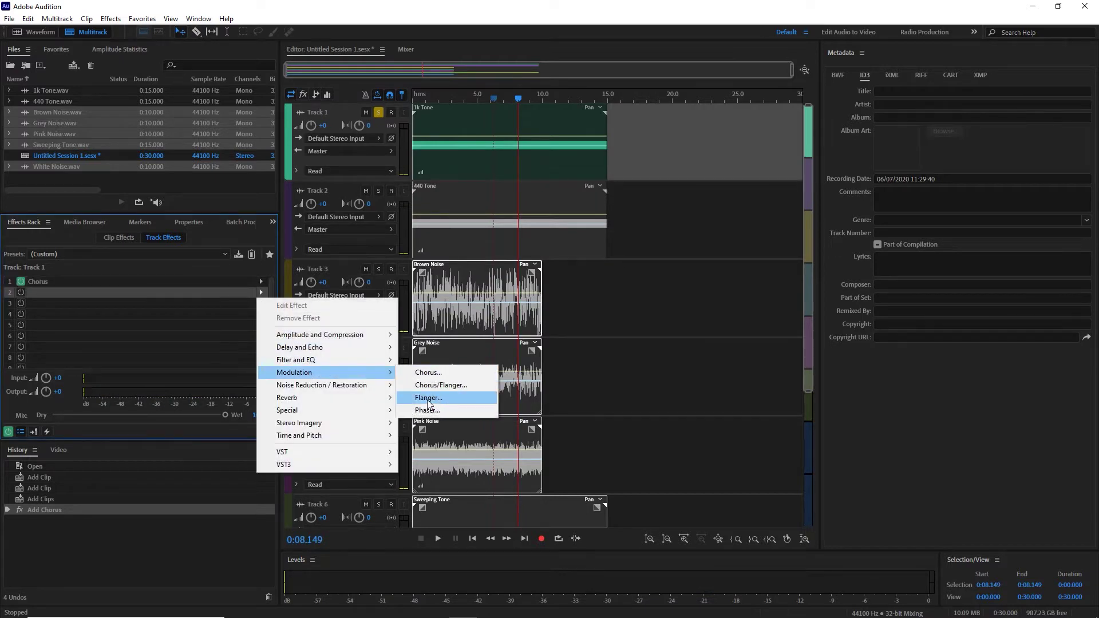
click(428, 398)
click(500, 182)
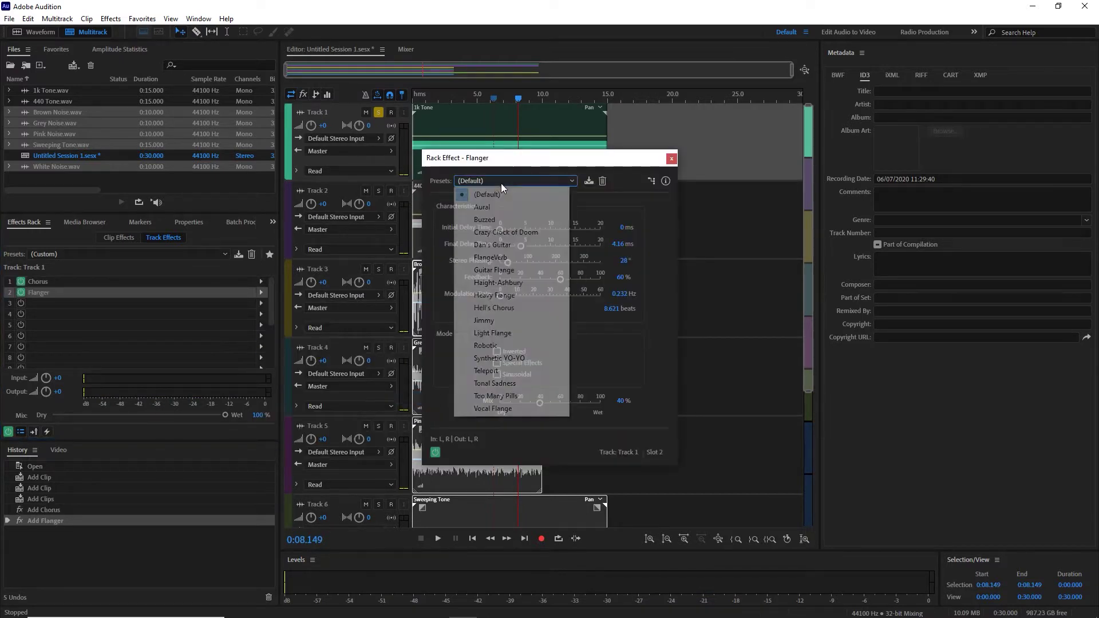
click(499, 212)
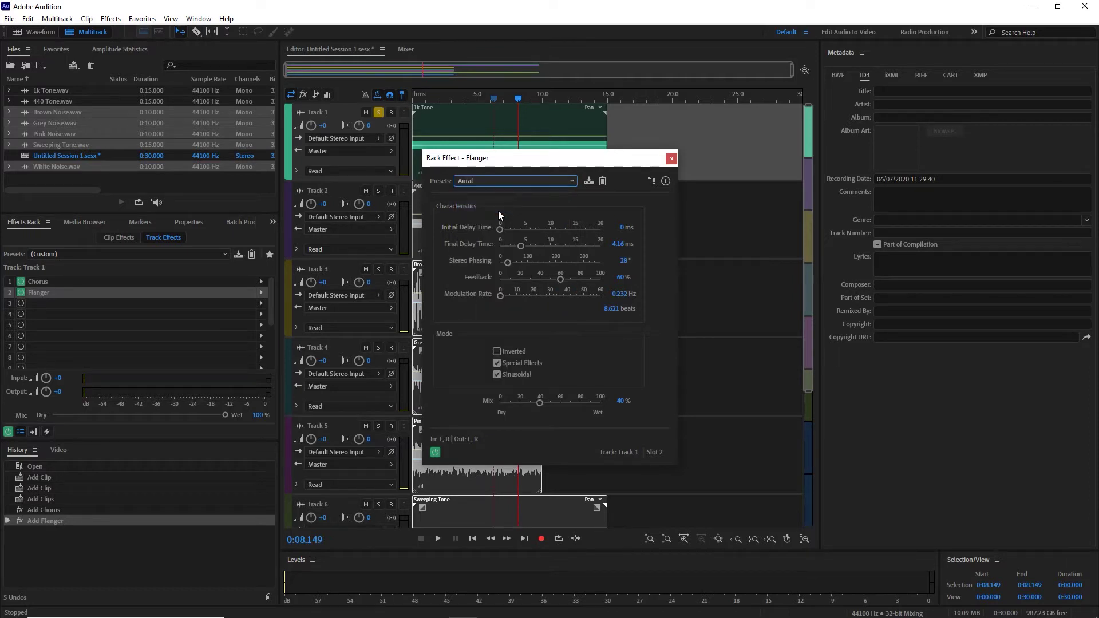
key(space)
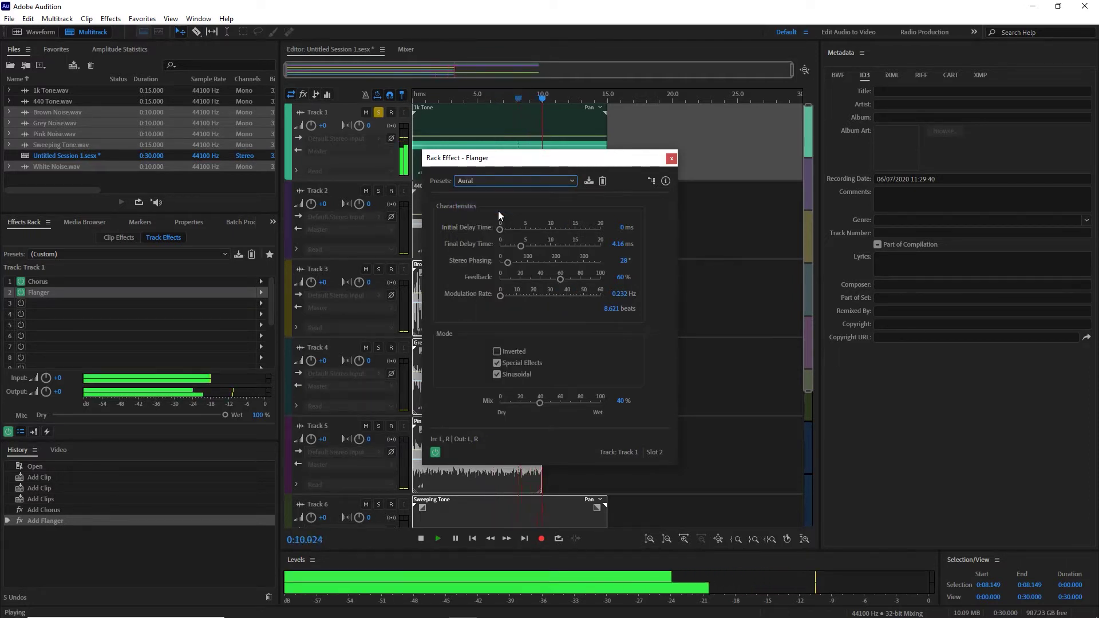
key(space)
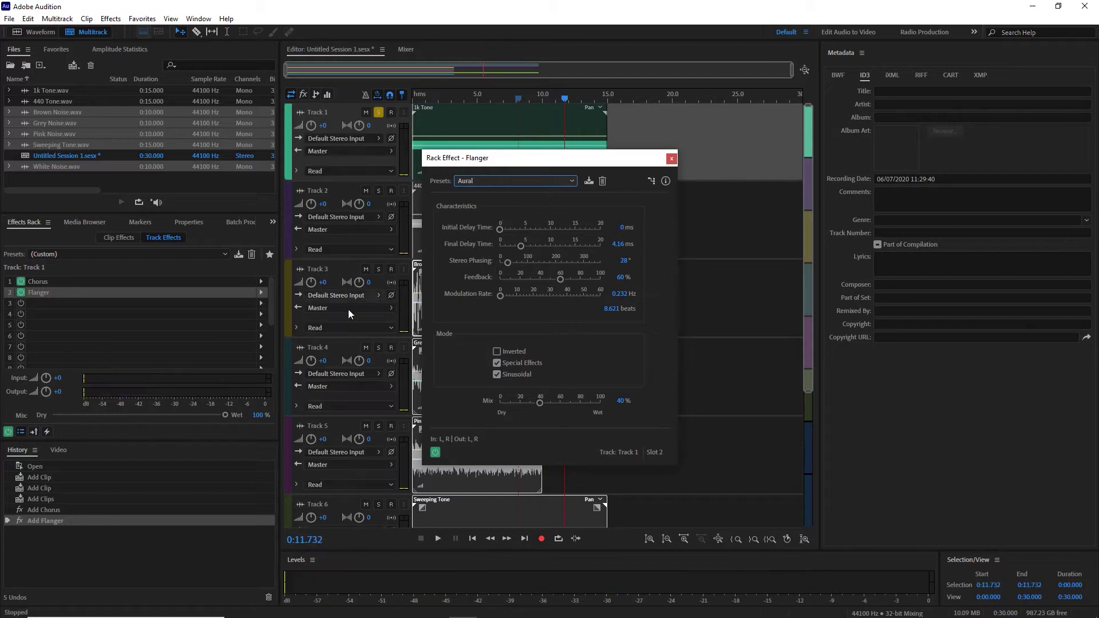
- Add Studio Reverb to slot 3 of Track 1's effects rack, preview it and close the open effect windows
click(261, 303)
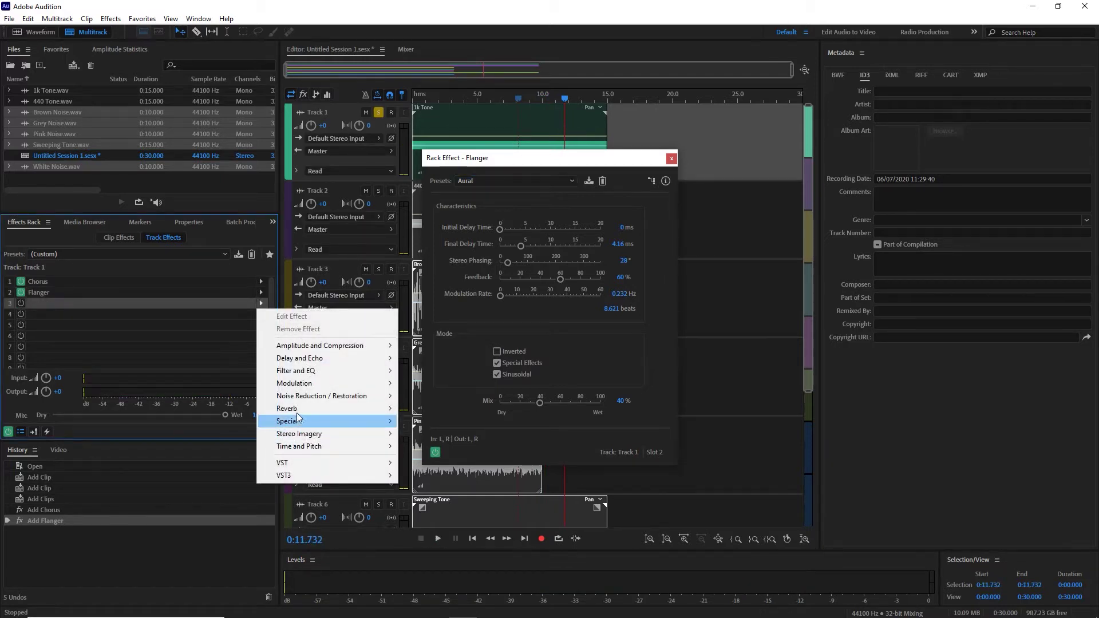
mouse_move(296, 410)
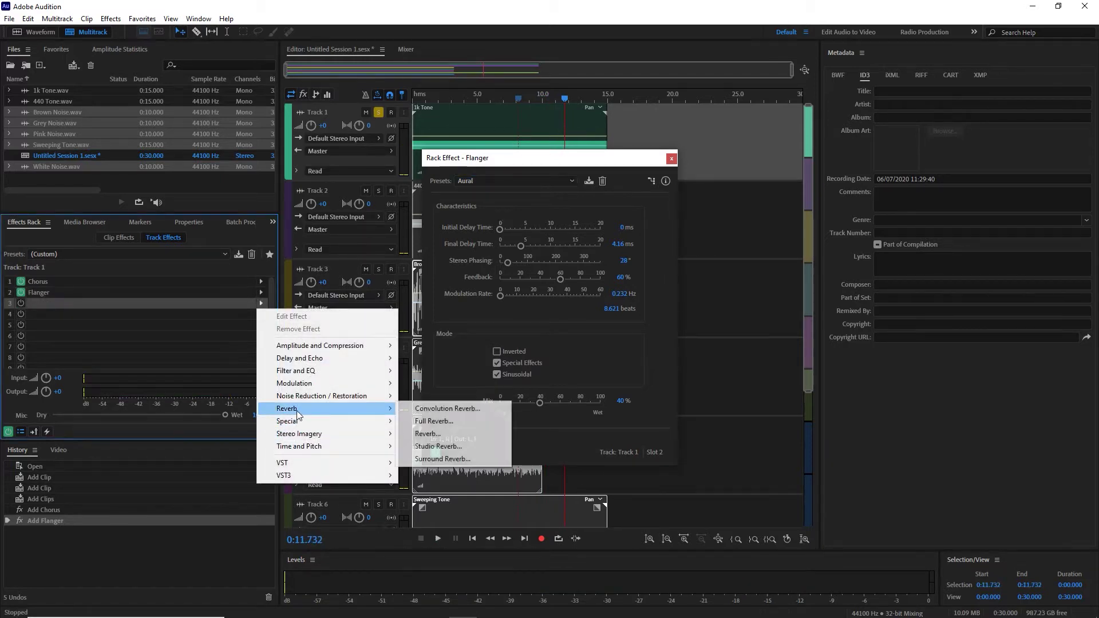
click(434, 446)
key(space)
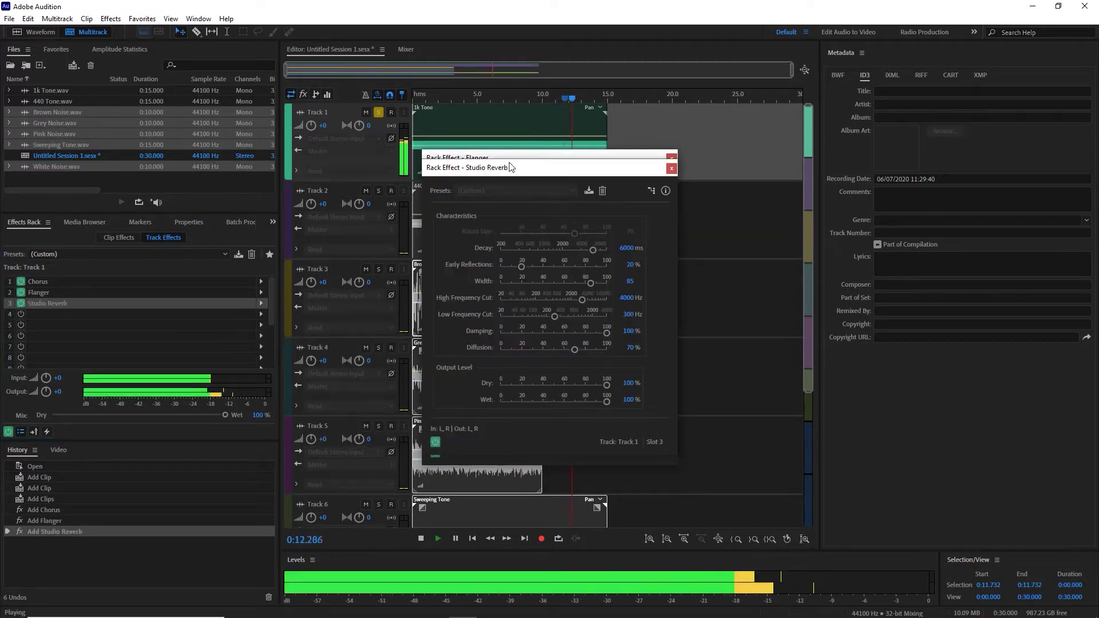
click(672, 168)
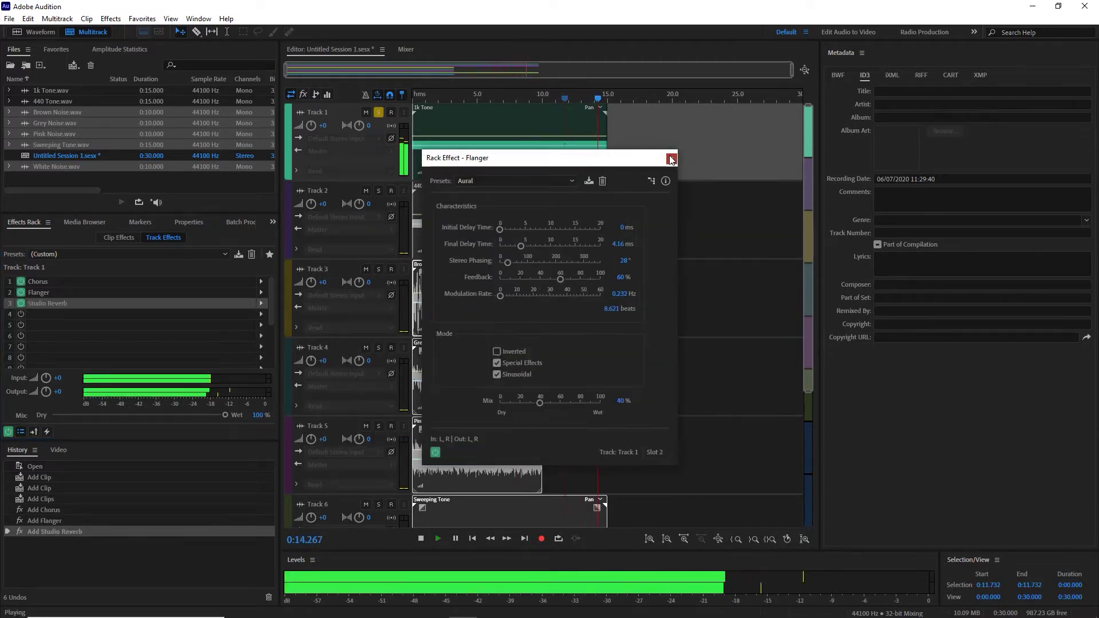
click(672, 158)
key(space)
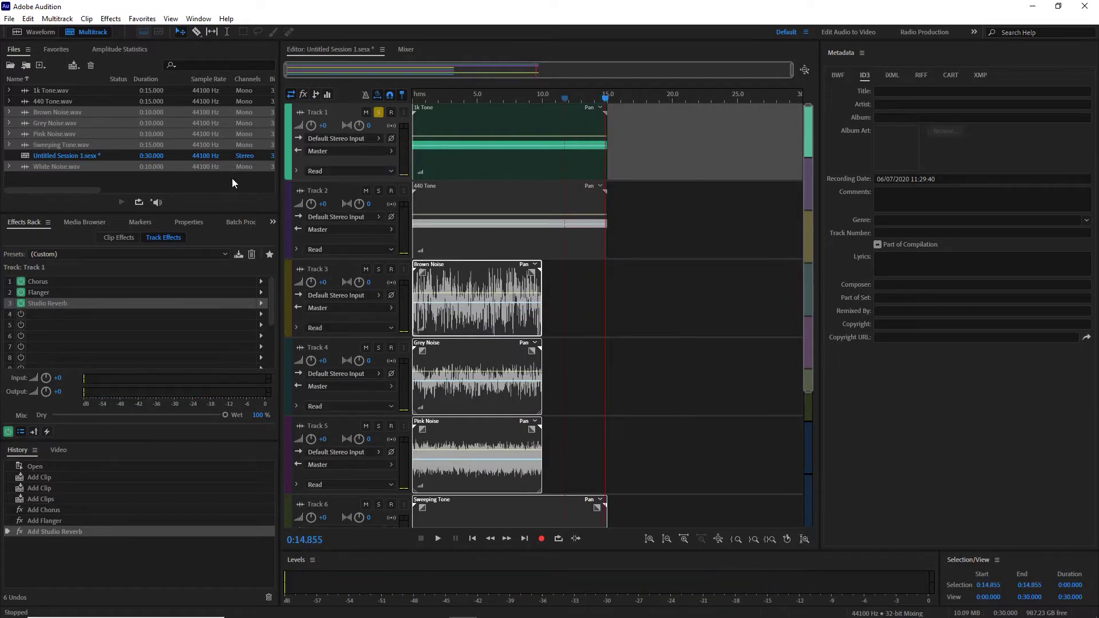
- Compare Track 1 from the start with all rack effects powered off and with them powered on again
key(Home)
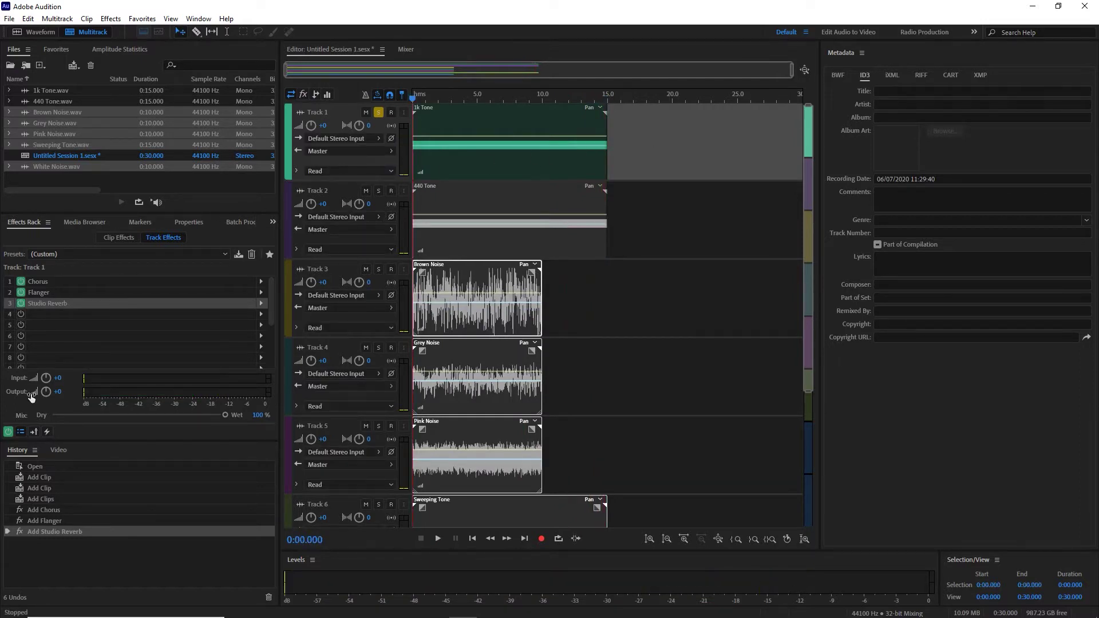
click(9, 432)
key(space)
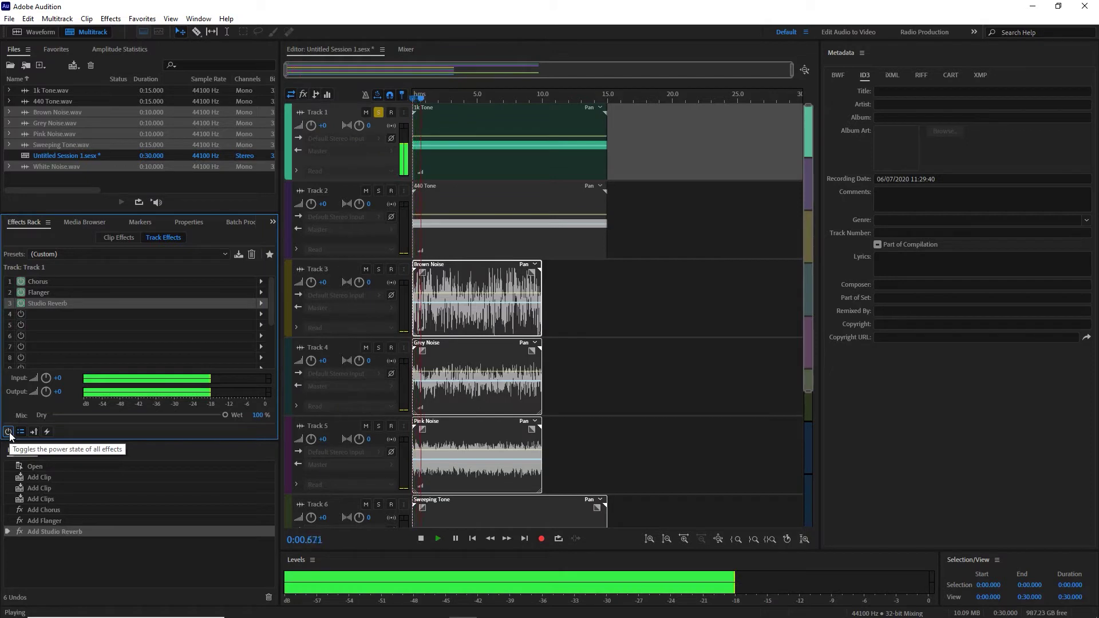
key(space)
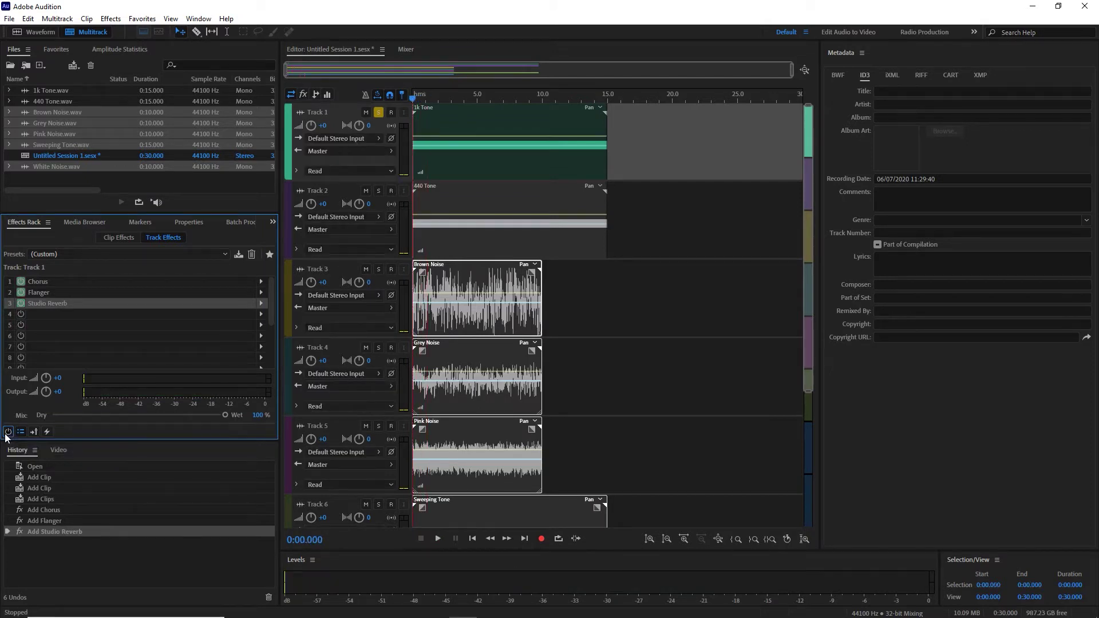
key(space)
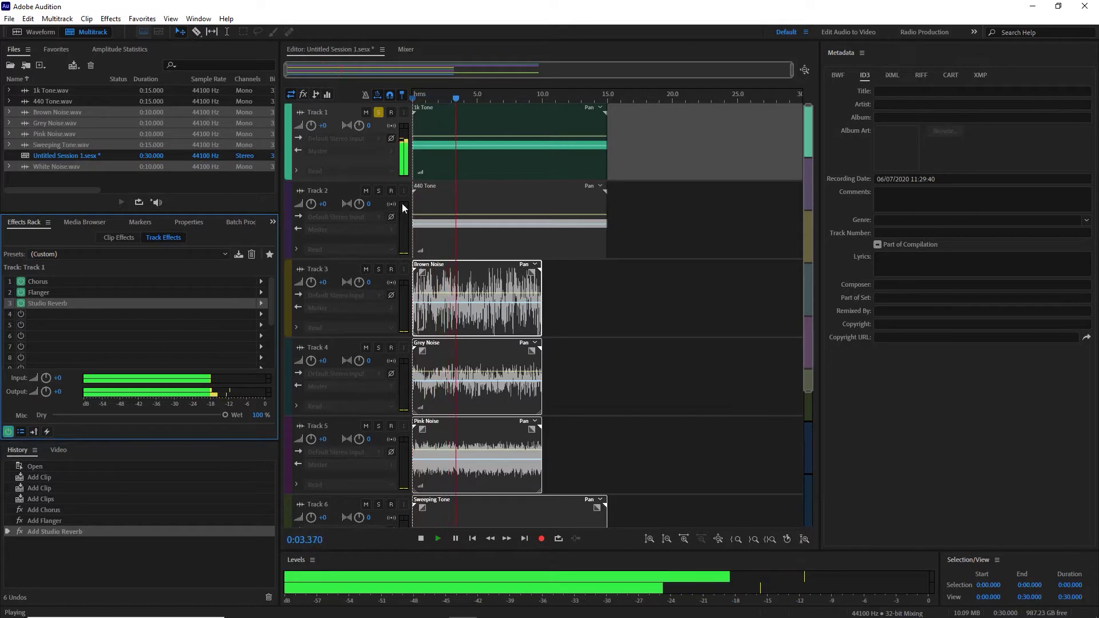
key(space)
- Move the 1k Tone clip to about 17 s on Track 1 and place the 440 Tone clip at Track 1's start
click(439, 209)
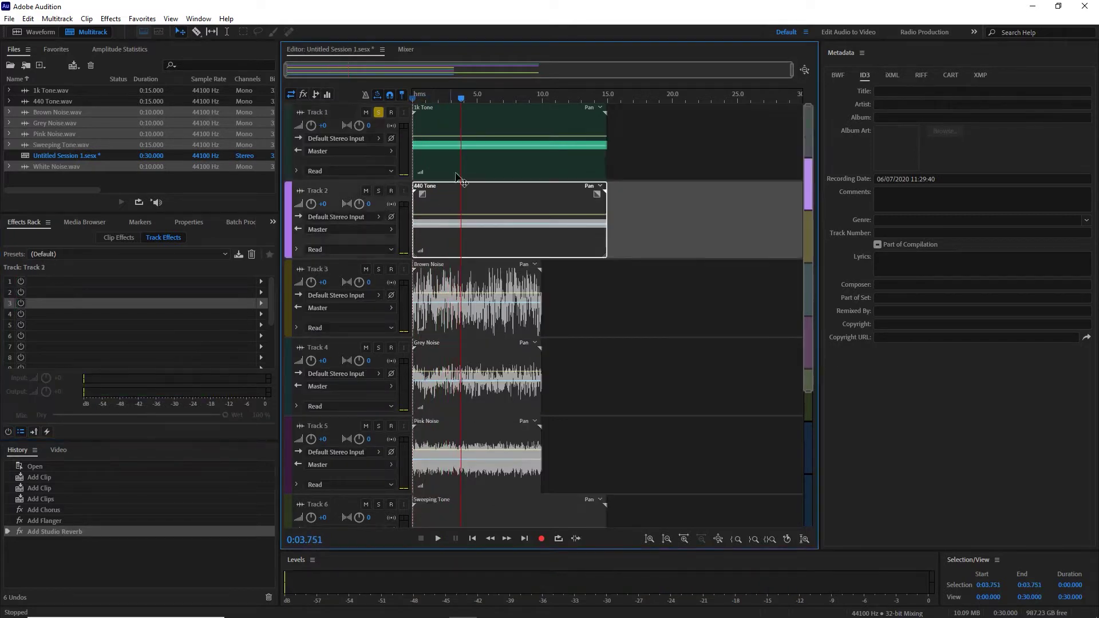
drag(500, 121, 727, 154)
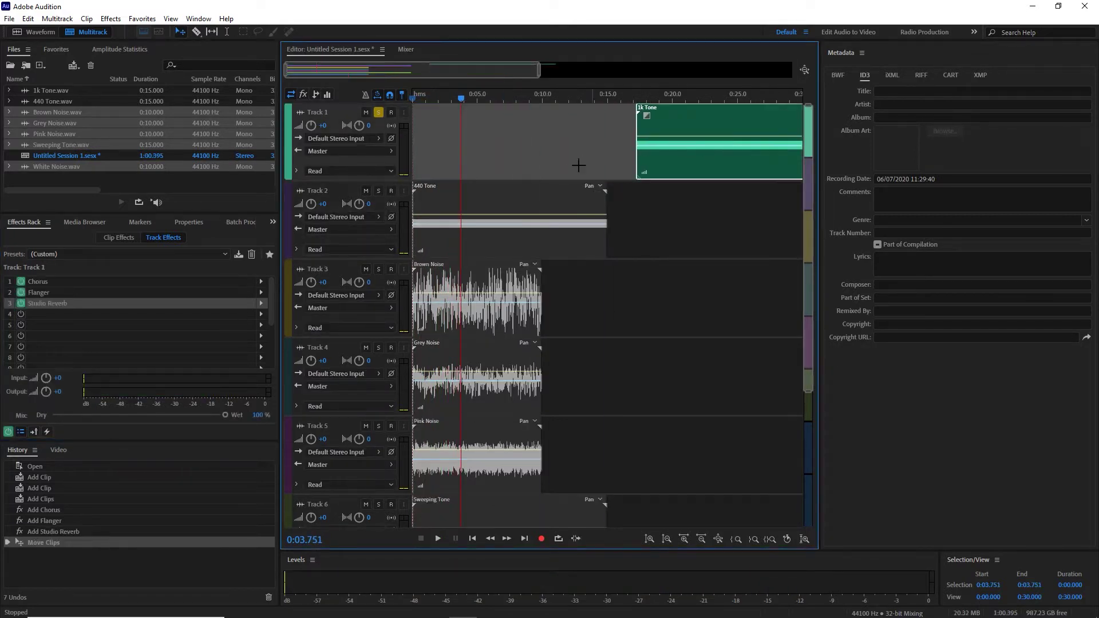
drag(501, 194, 500, 142)
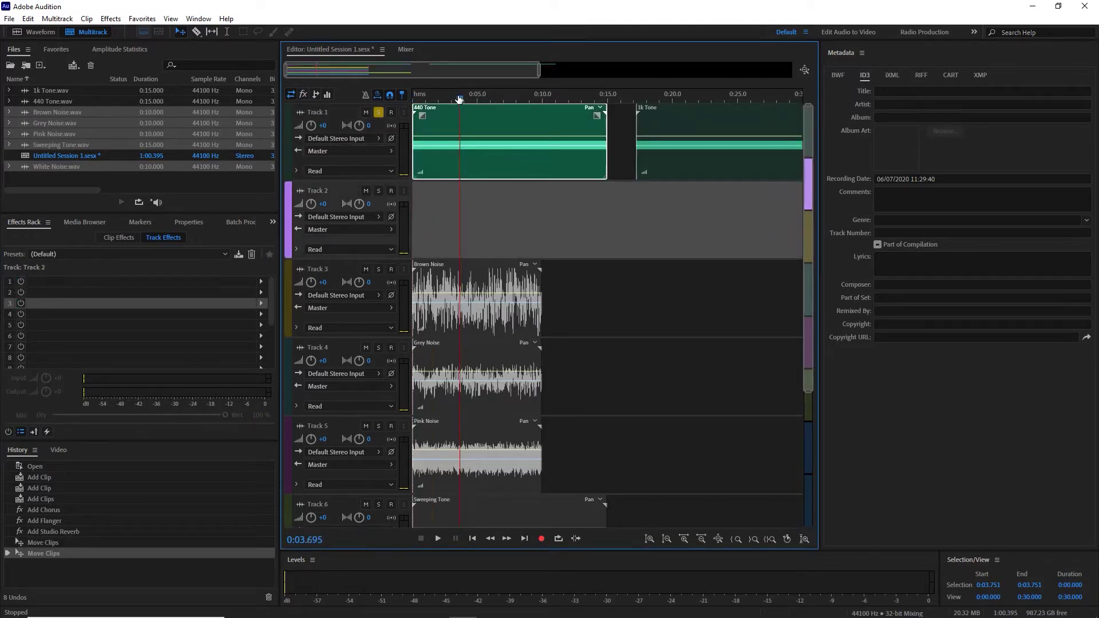
- Play the 440 Tone on Track 1 from the start, comparing it with all rack effects powered off and on again
key(space)
drag(459, 99, 398, 94)
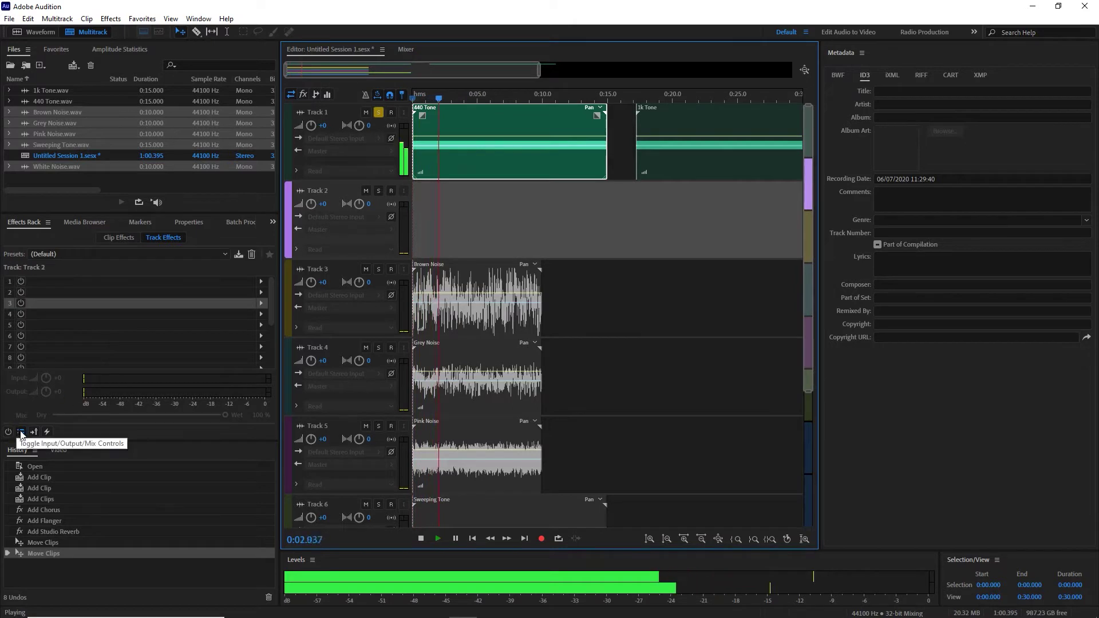
click(481, 129)
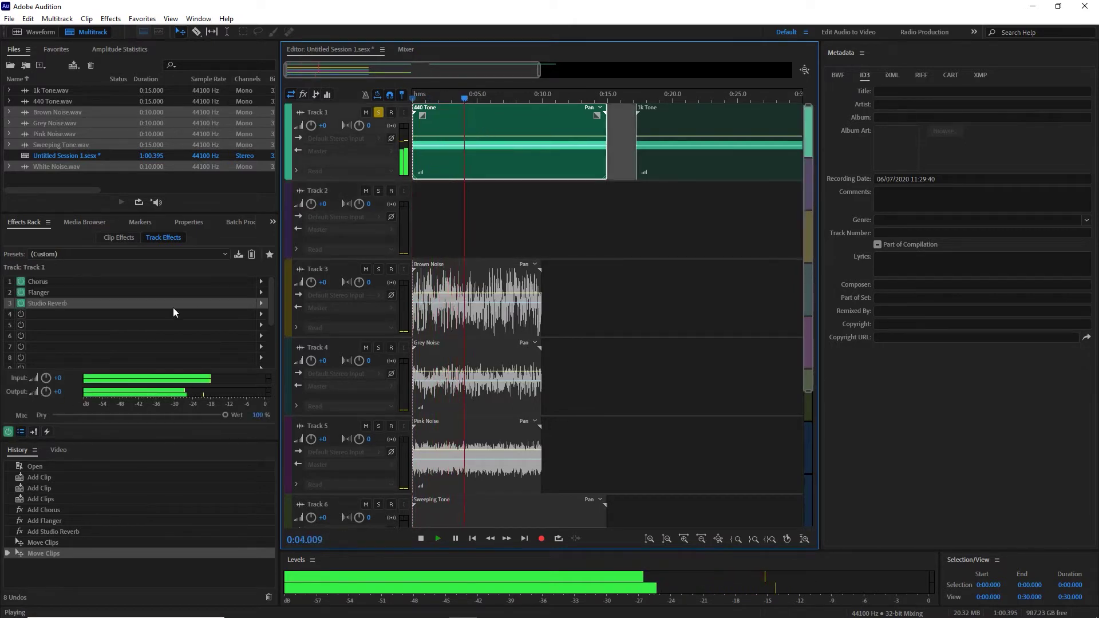
click(8, 432)
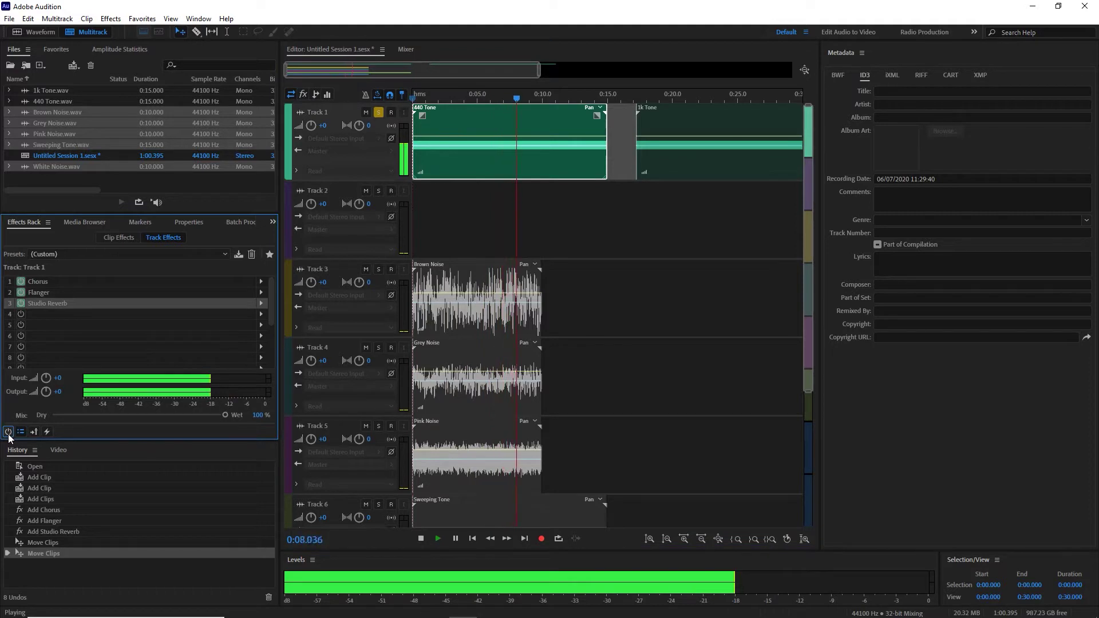
click(9, 435)
key(space)
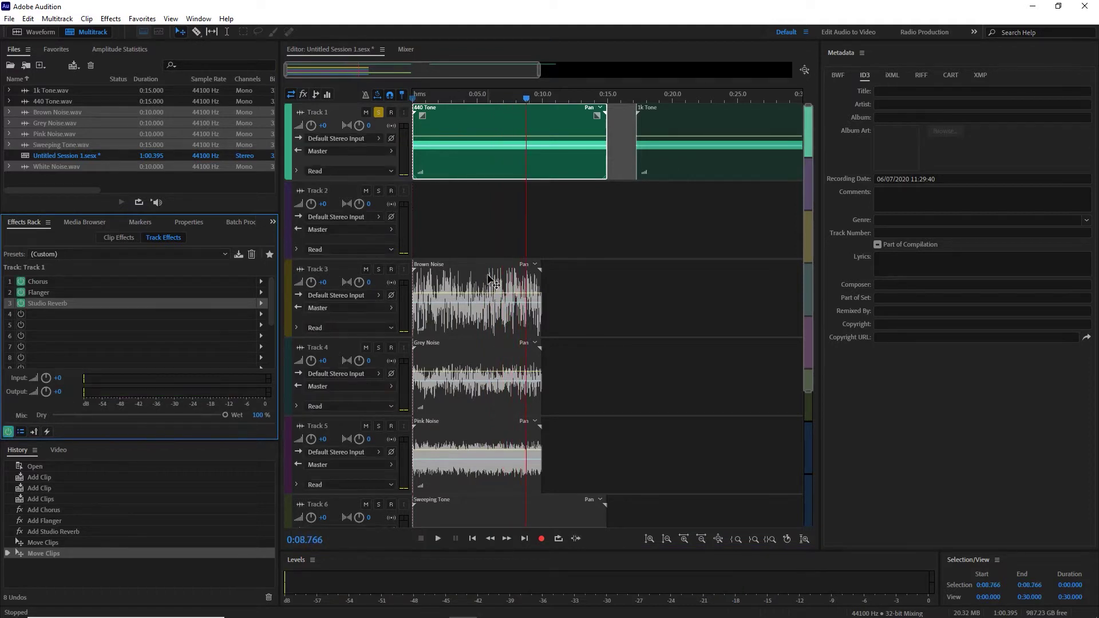
- Move the 1k Tone clip from Track 1 to the start of Track 2
drag(736, 126, 499, 229)
scroll(518, 280, down, 2)
scroll(476, 312, up, 2)
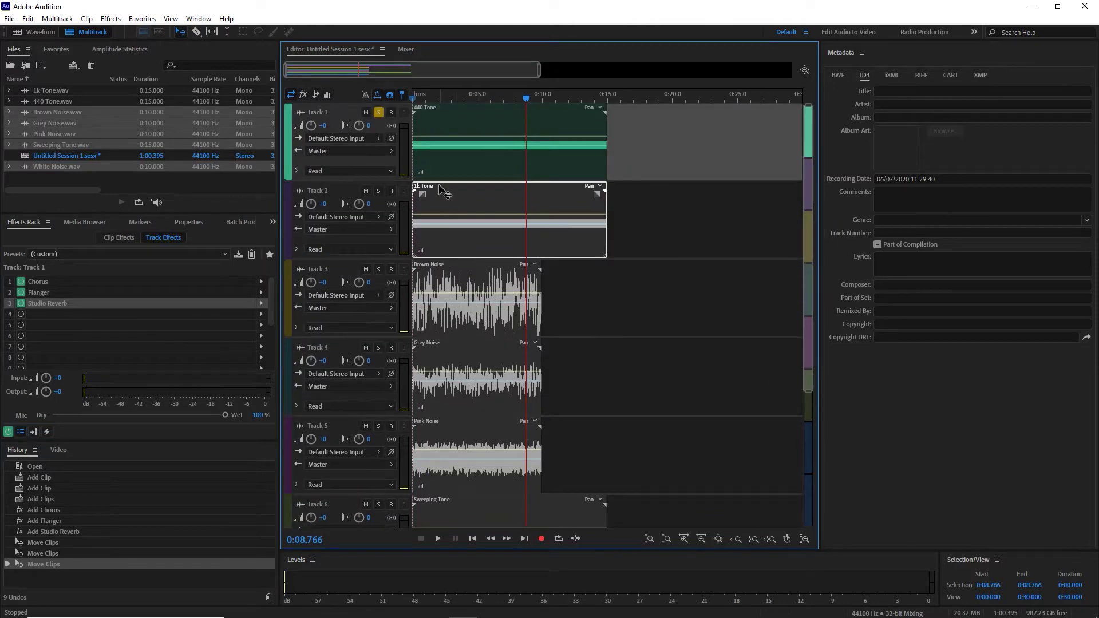
- Add a Pitch Shifter to slot 4 of Track 1's effects rack, keeping the default settings, and close its window
click(261, 315)
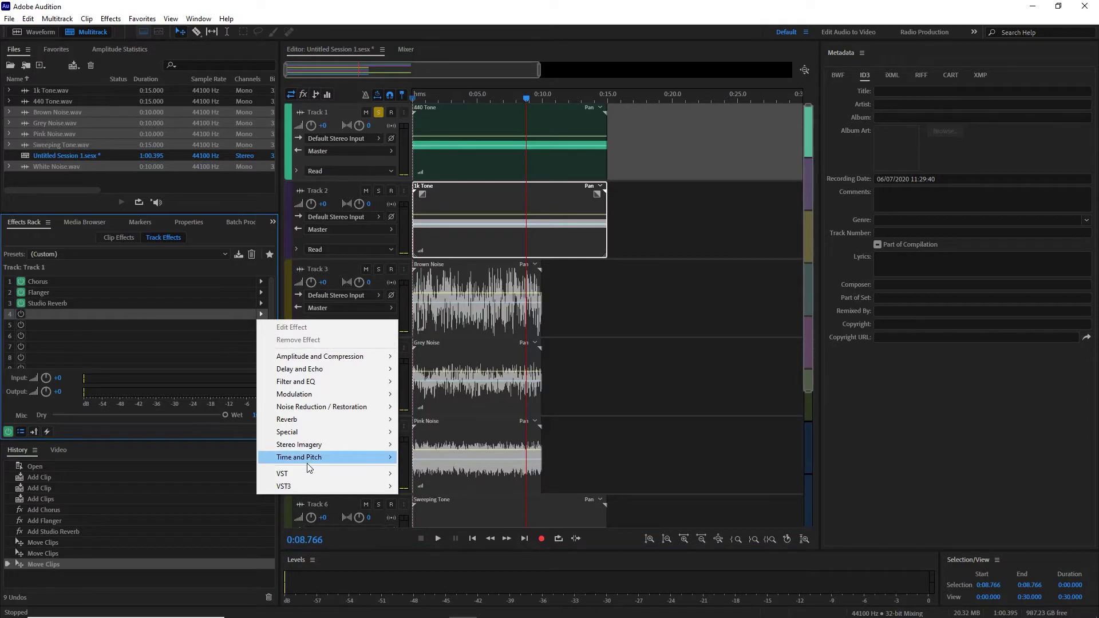
mouse_move(377, 458)
click(449, 470)
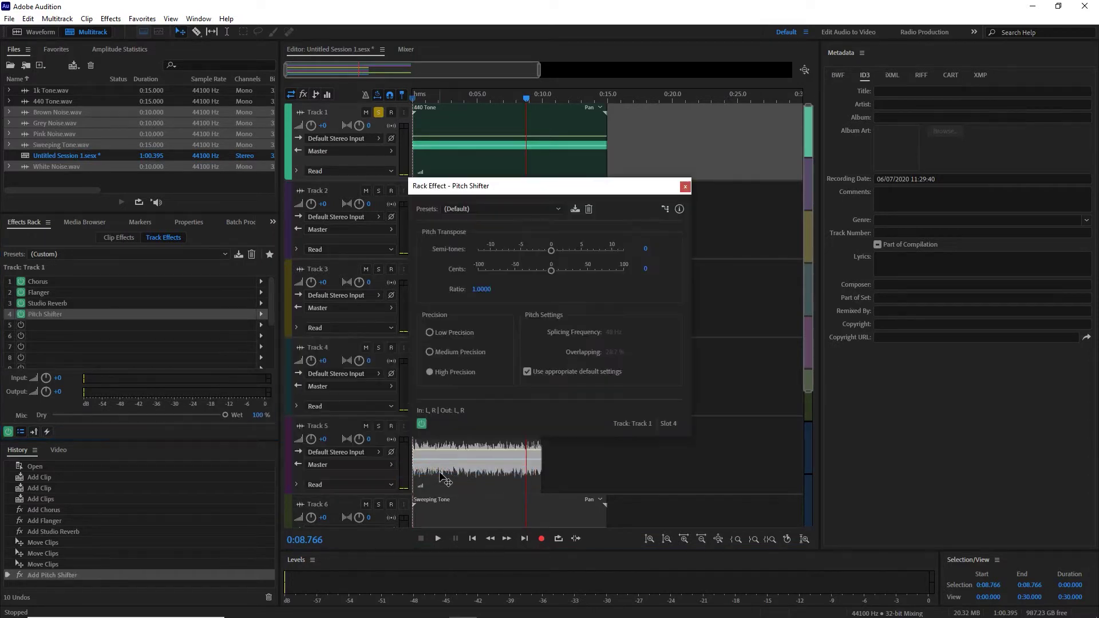
click(685, 187)
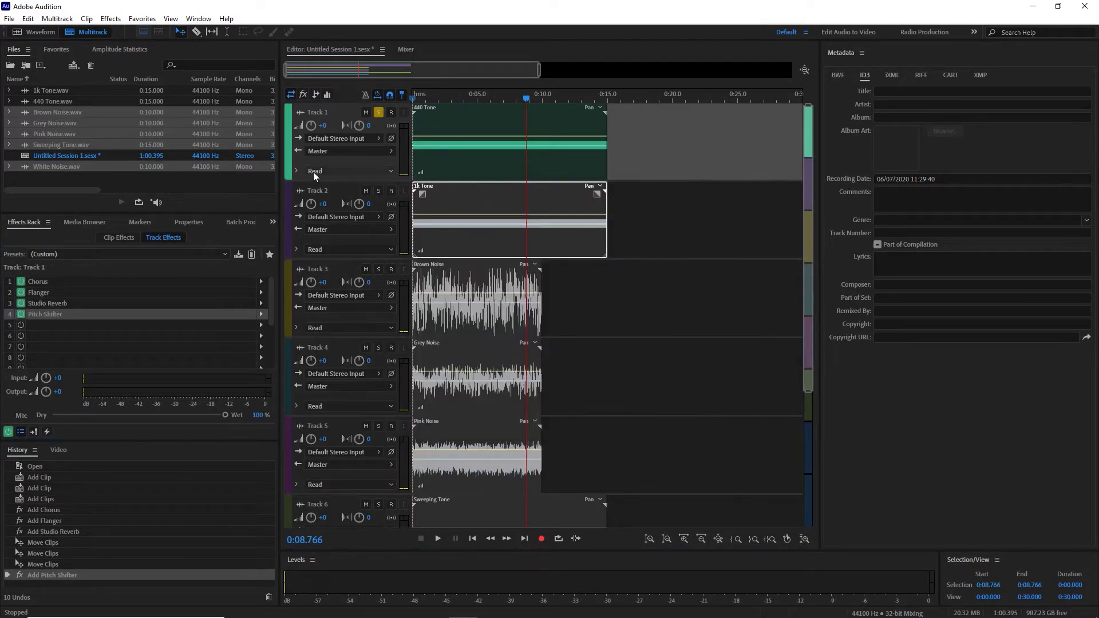
- Expand Track 1's automation lane and show the Pitch Shifter's Transpose Ratio envelope
click(297, 172)
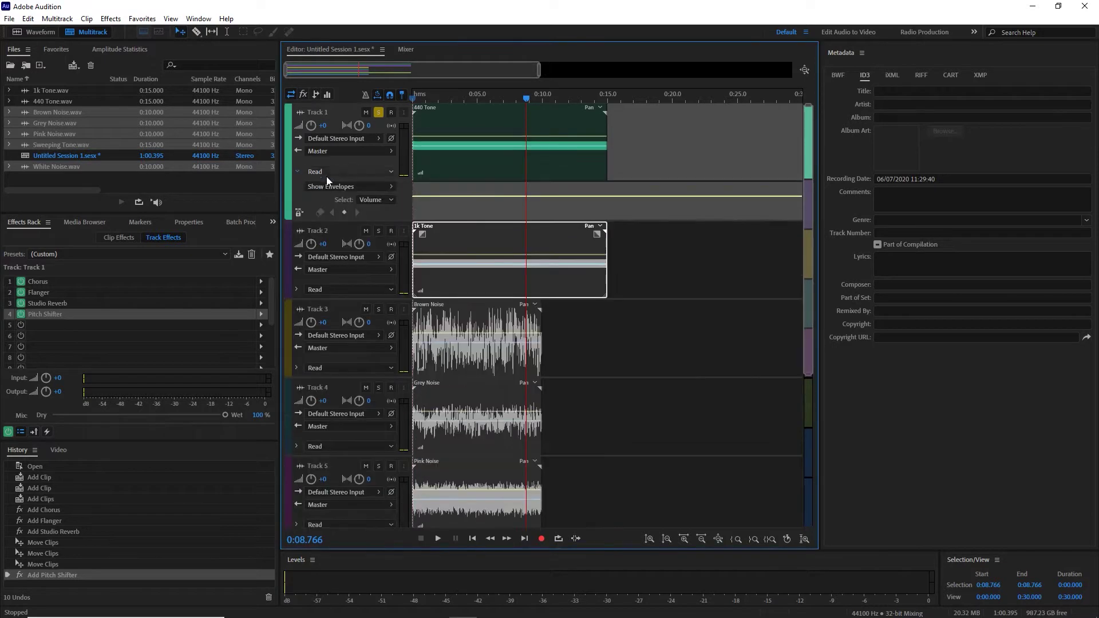
click(392, 189)
mouse_move(434, 338)
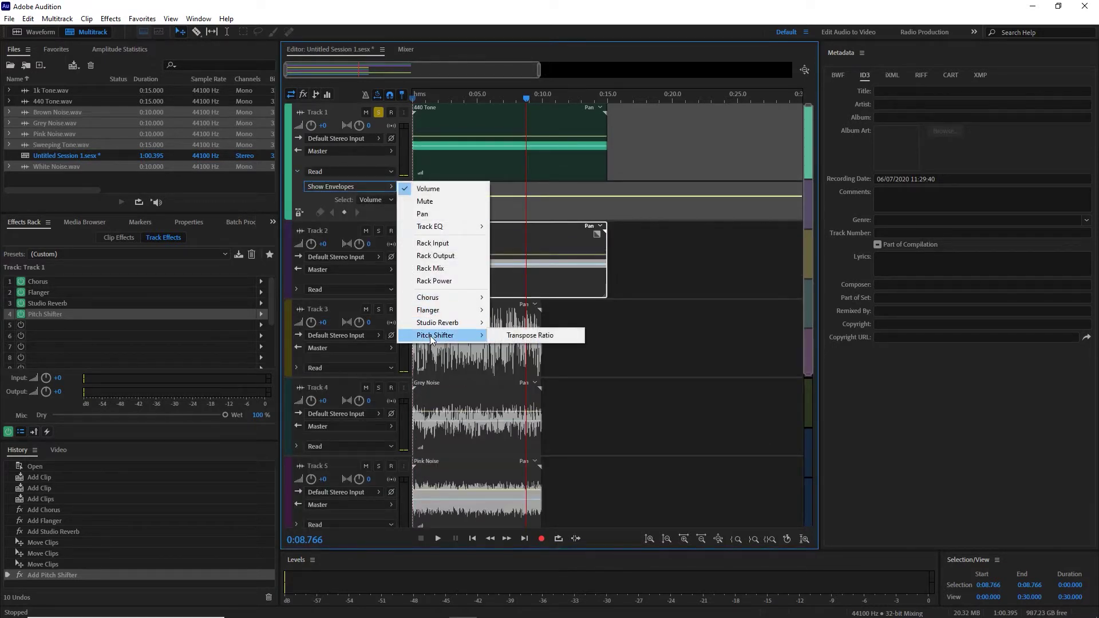
click(529, 335)
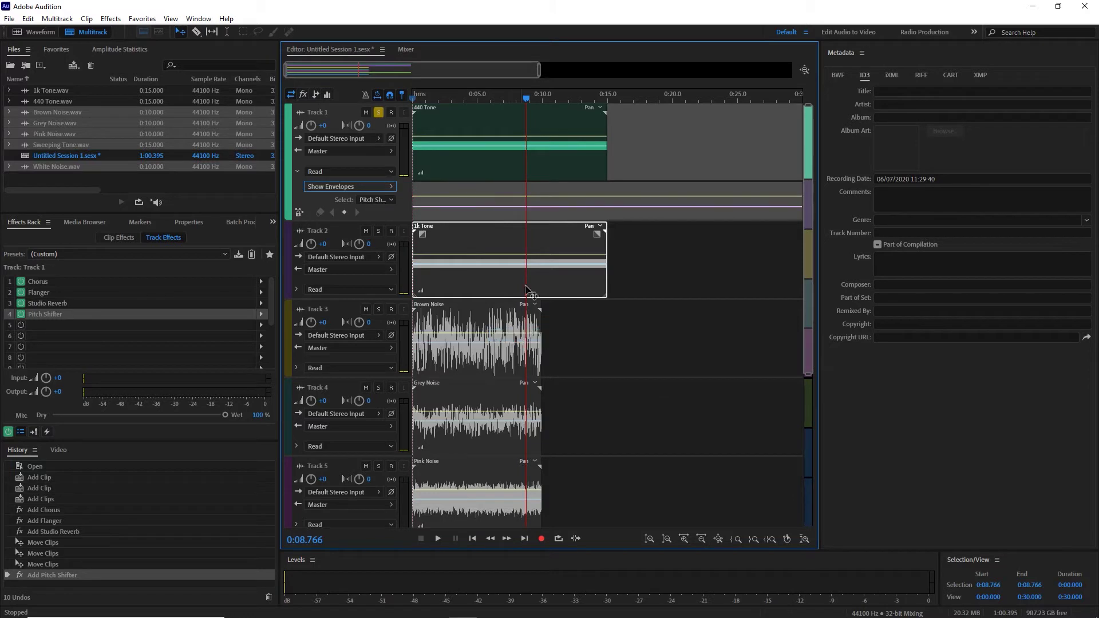
- Add a pitch envelope keyframe at the 440 Tone's end, raise the ratio before it to about 1.98, and preview Track 1 from the start
click(609, 208)
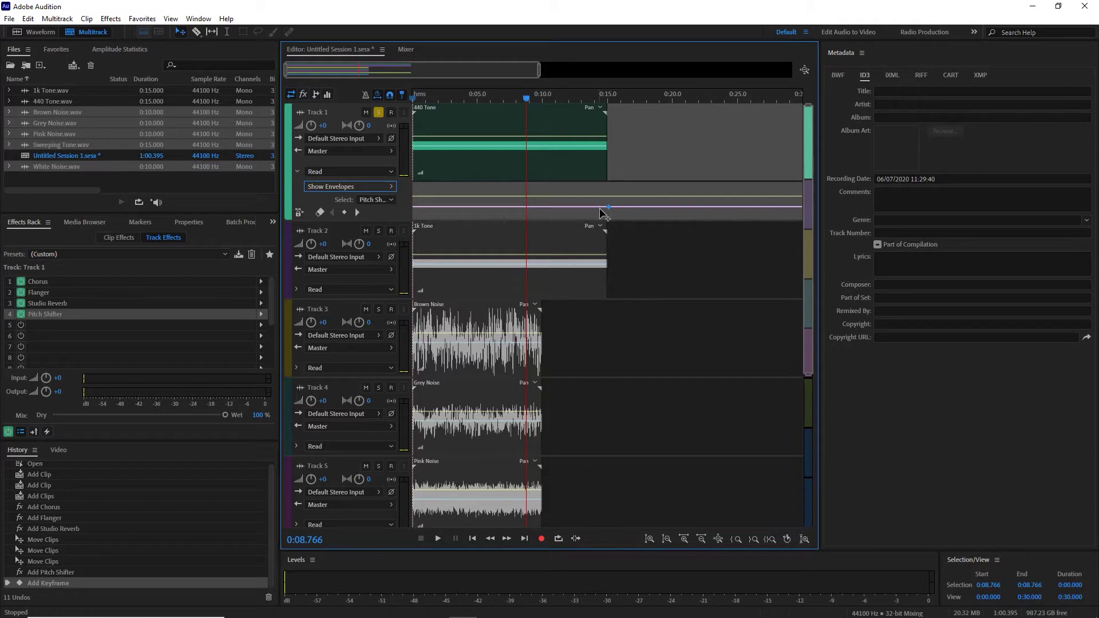
drag(606, 210, 601, 187)
key(space)
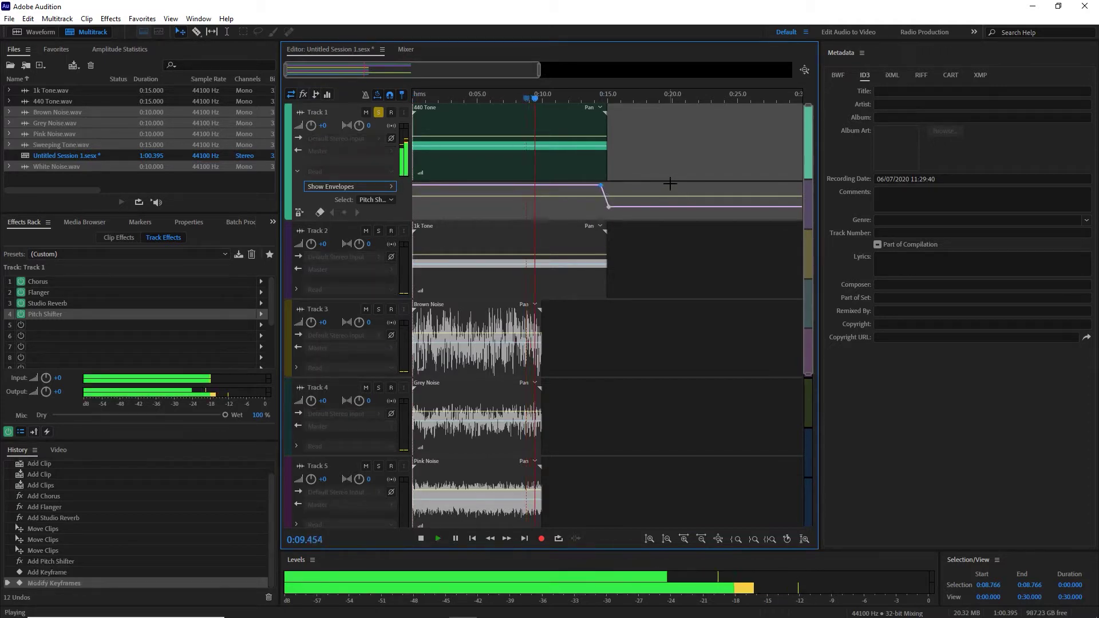
key(Home)
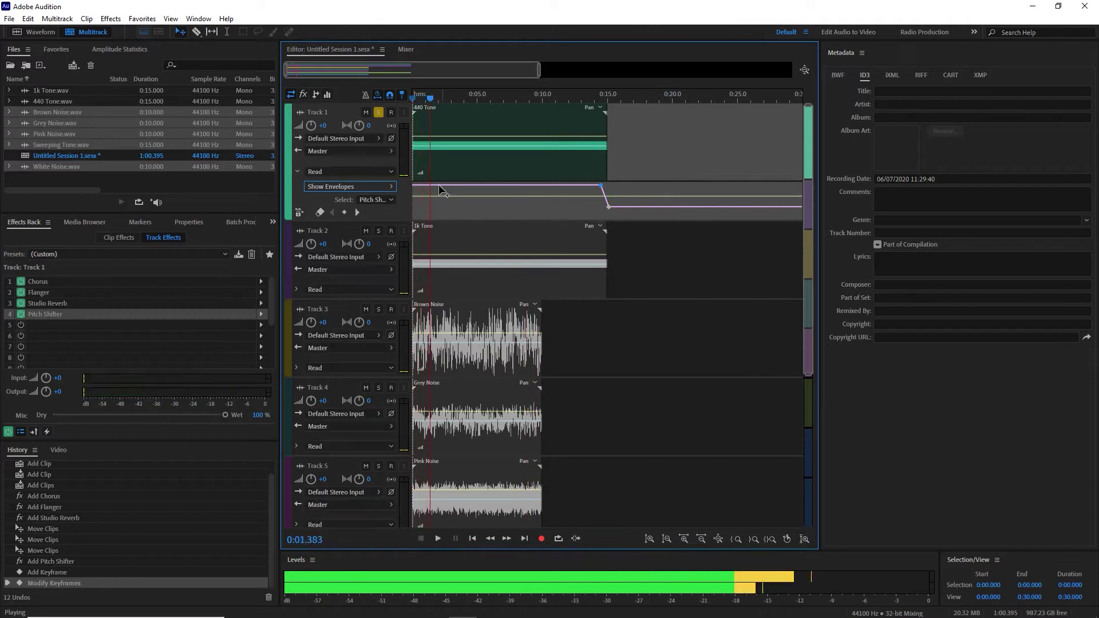
key(space)
- Add pitch envelope keyframes between about 1 s and 12 s on Track 1, pulling several down into a zigzag with lows of 0.500
click(427, 186)
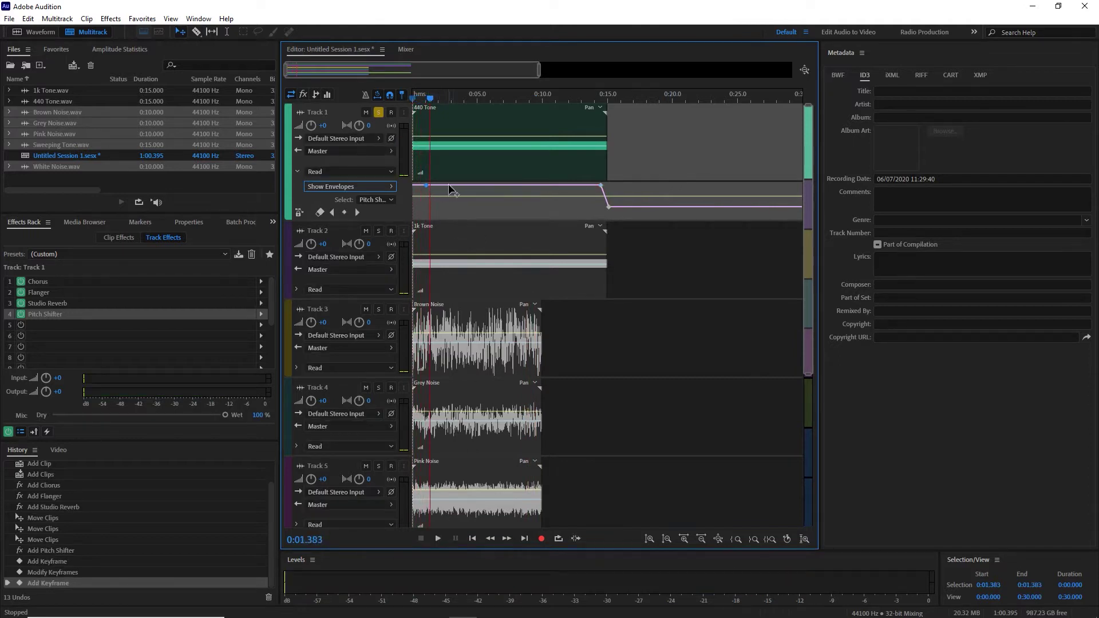
click(453, 186)
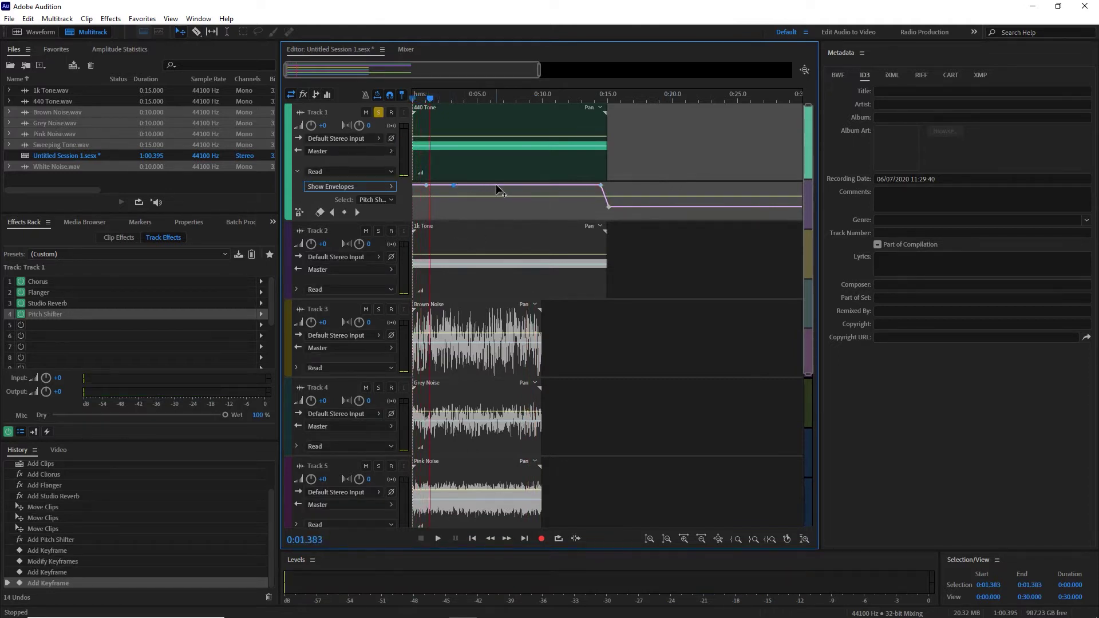
click(497, 186)
drag(439, 187, 483, 196)
click(526, 186)
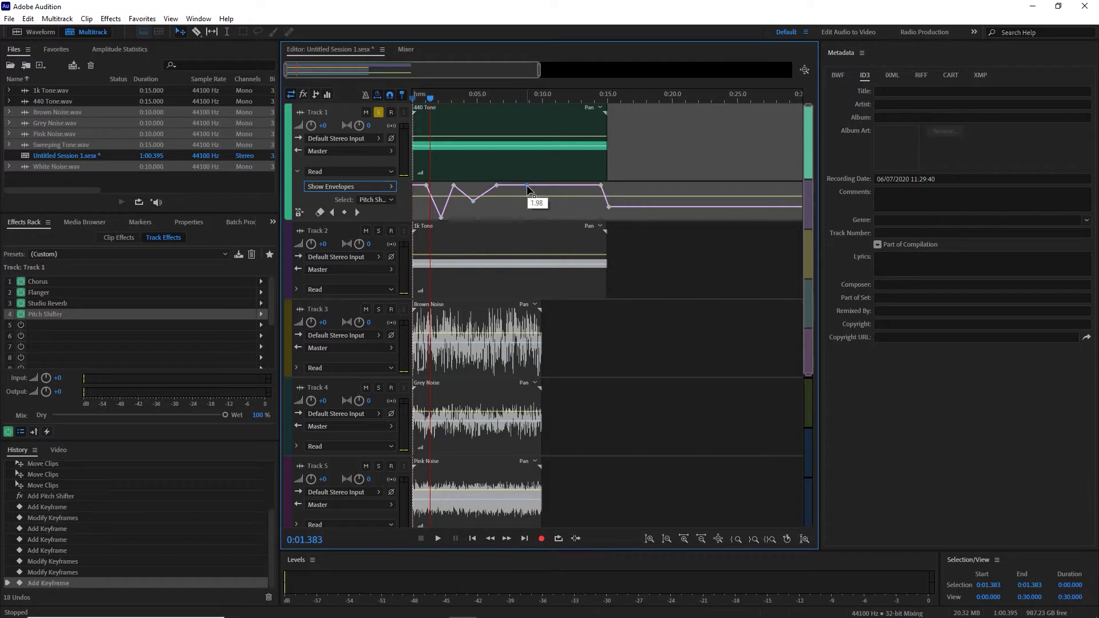
click(572, 185)
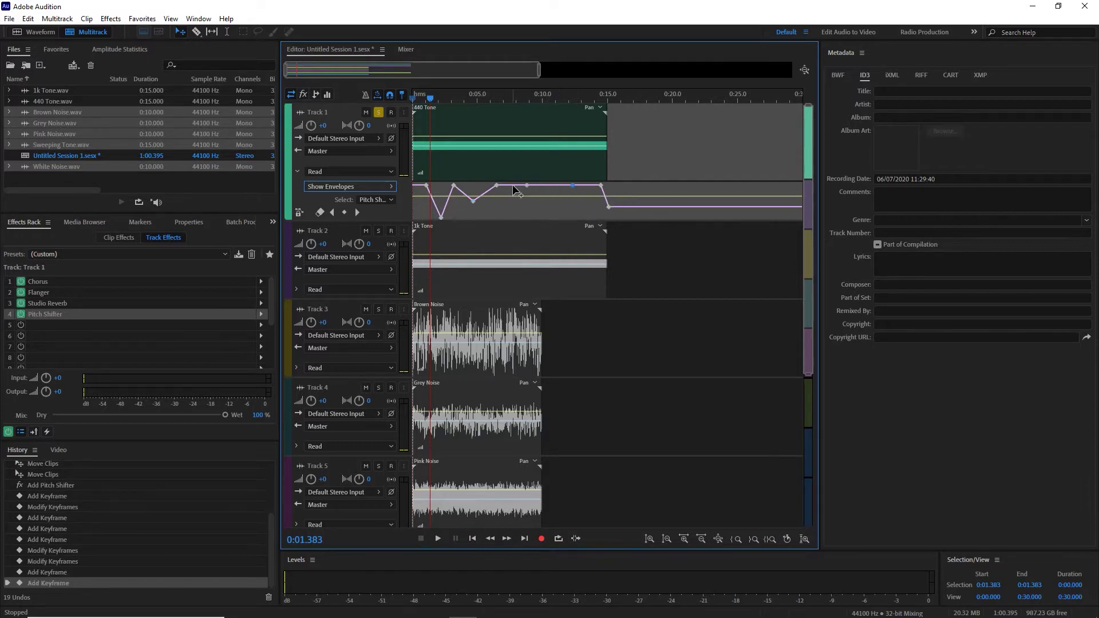
drag(513, 191, 506, 212)
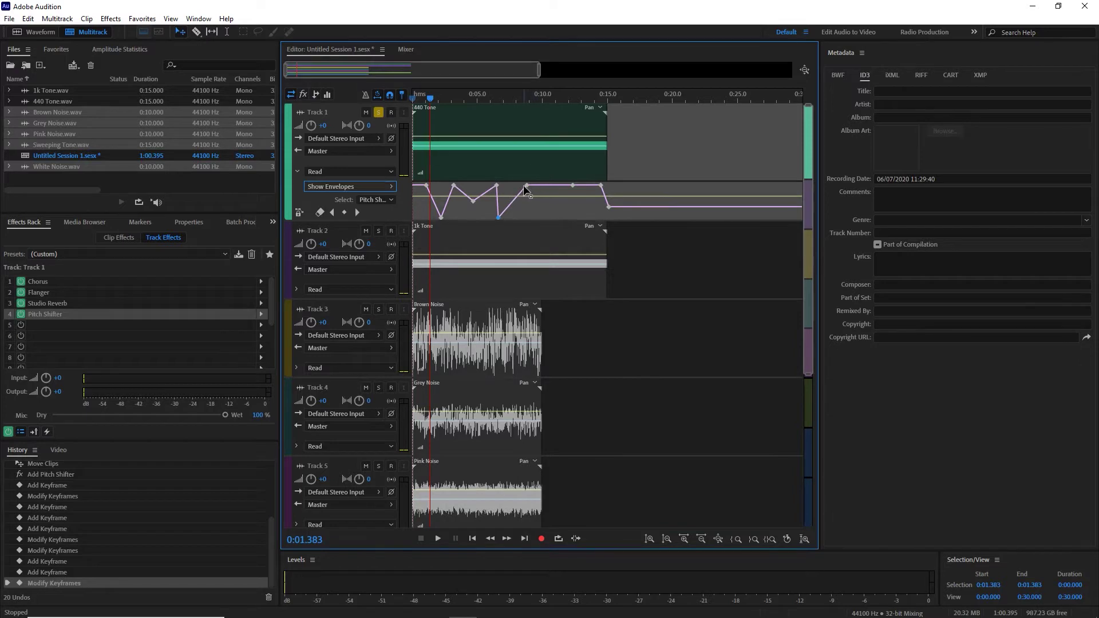
drag(529, 187, 525, 226)
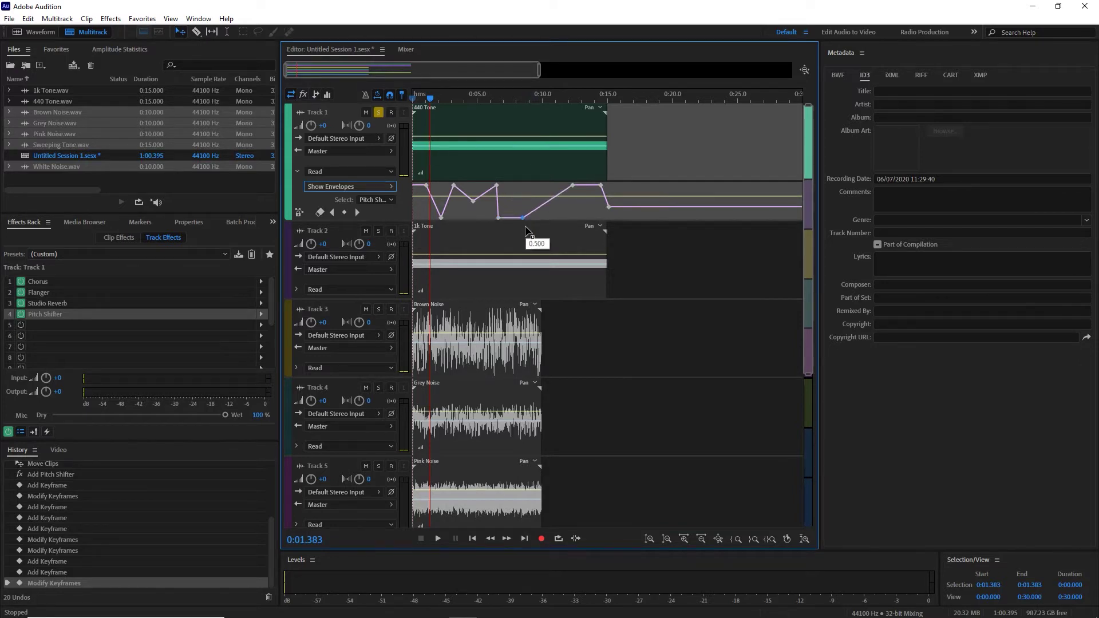
- Listen to Track 1 from the start through the end of the 440 Tone clip with its pitch automation
key(Home)
key(space)
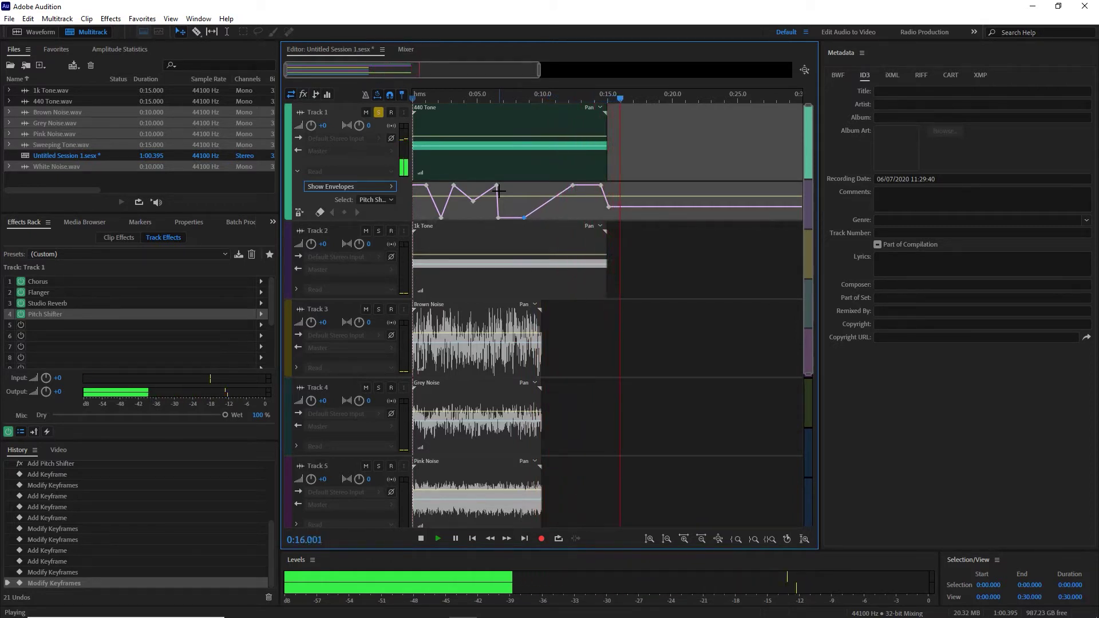
key(space)
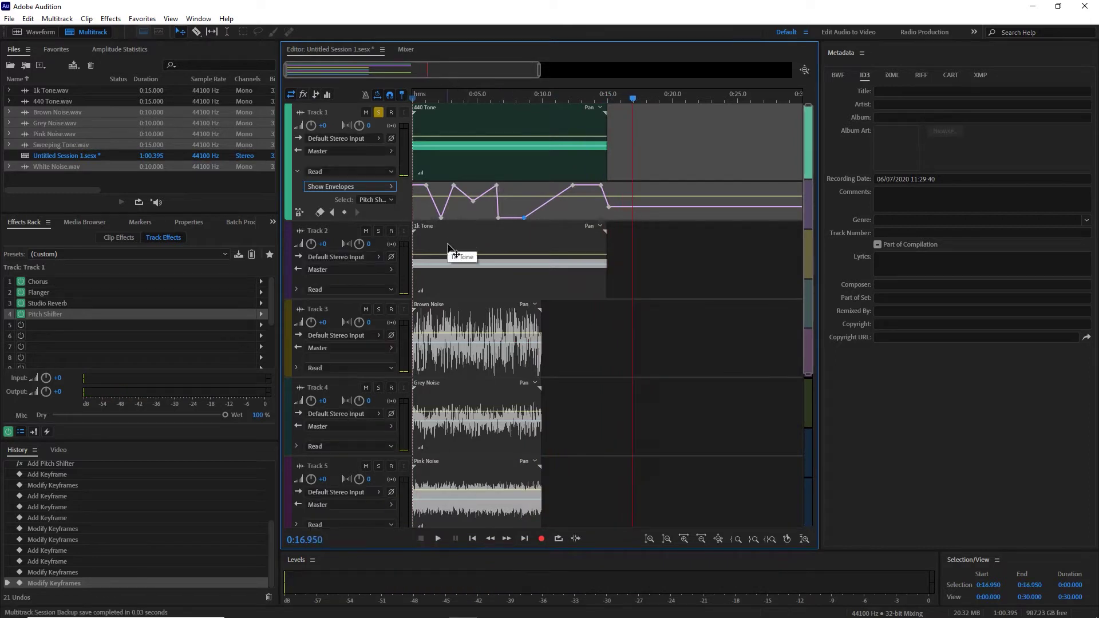
- Move the 1k Tone clip from Track 2 onto Track 1, starting at about 17 s after the 440 Tone
click(451, 250)
click(451, 250)
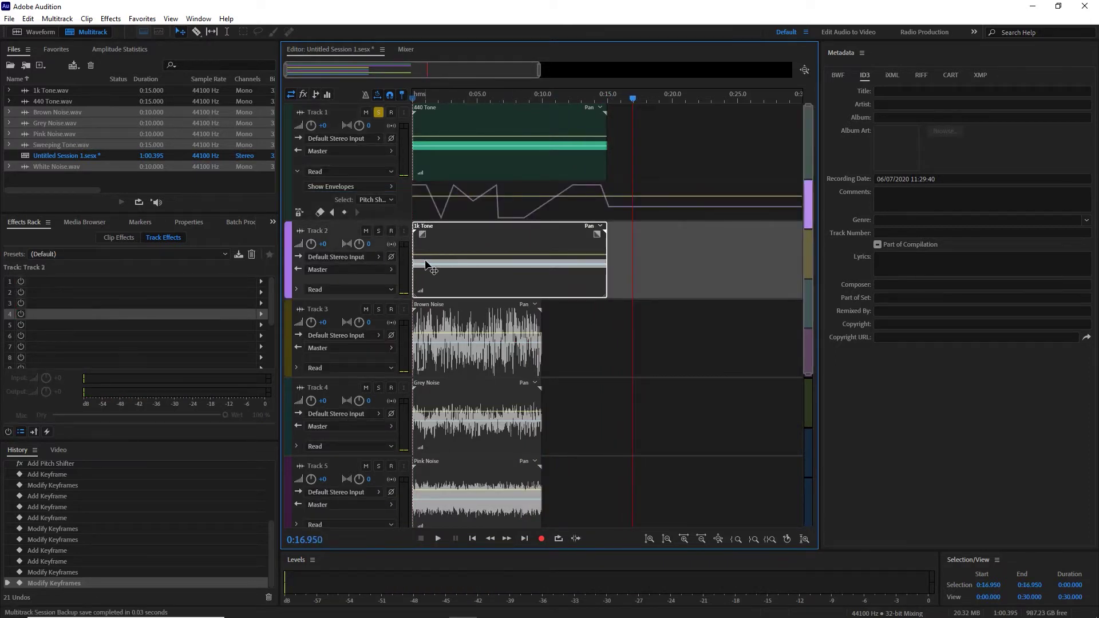
drag(457, 243, 674, 157)
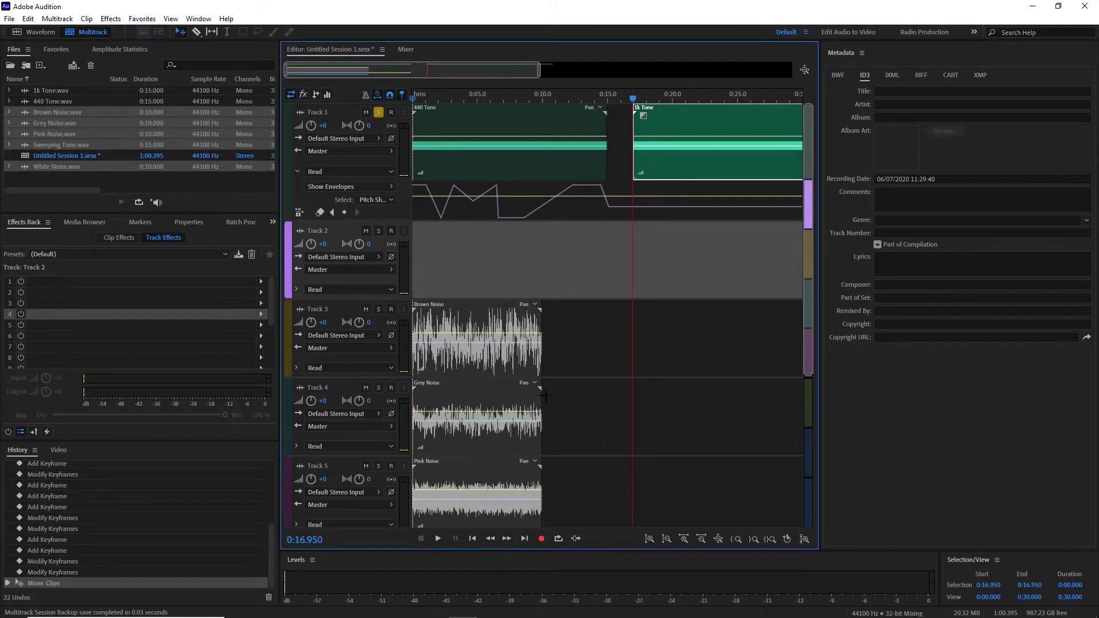
- Move the Sweeping Tone clip from Track 6 onto Track 1, starting at about 33 s after the 1k Tone
click(665, 369)
key(minus)
scroll(609, 361, down, 2)
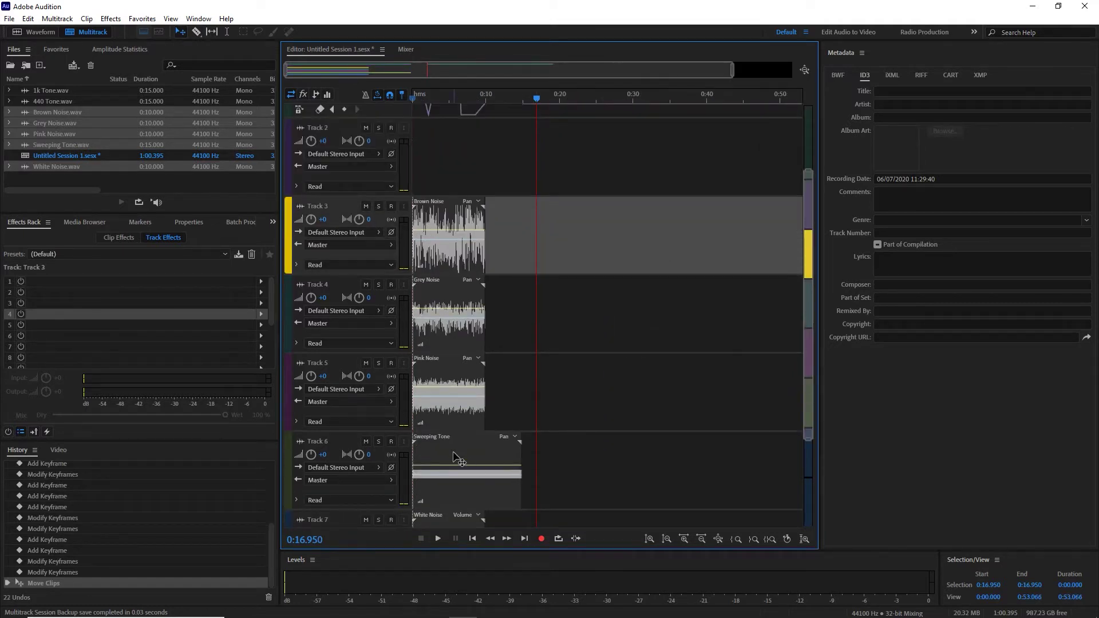
drag(456, 458, 691, 89)
- Listen to the Sweeping Tone on Track 1 with the rack effects, starting playback at about 32.6 s
click(652, 98)
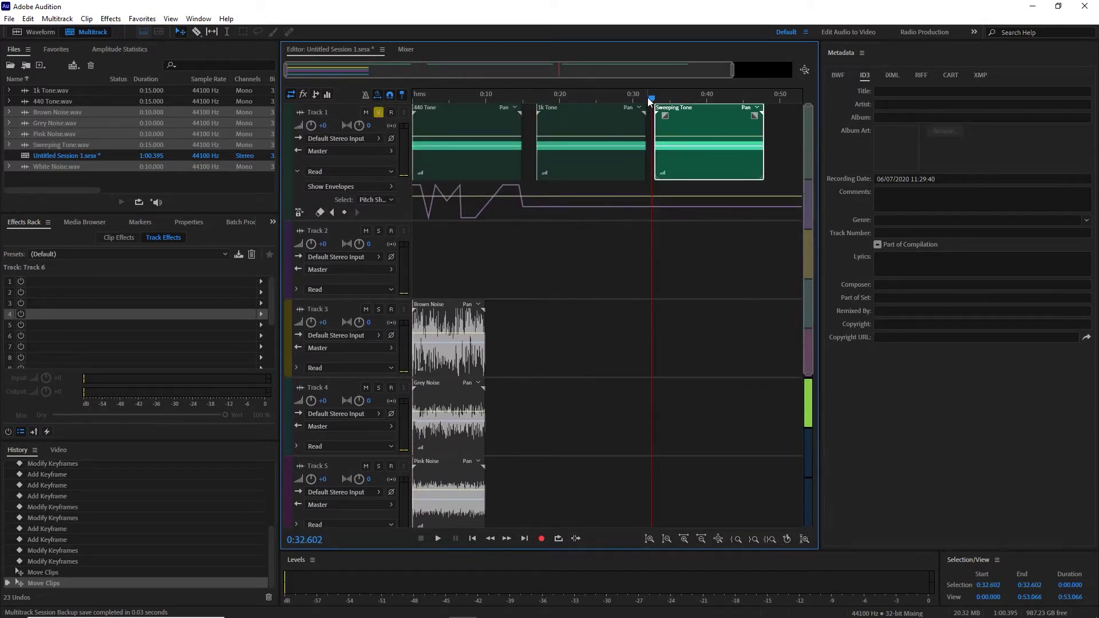
key(space)
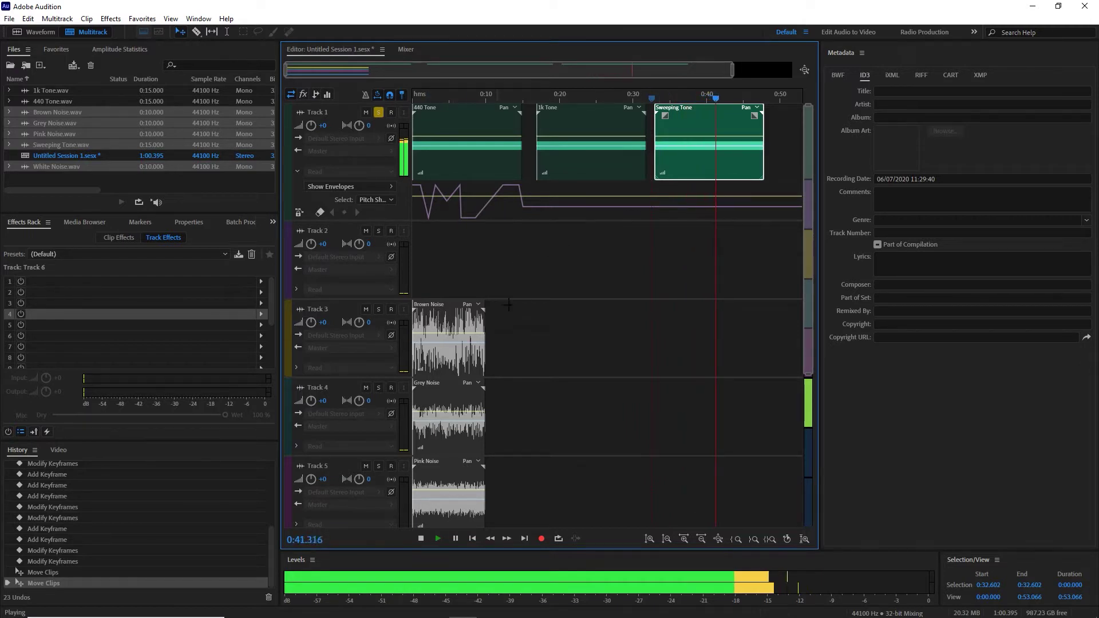
key(space)
- Turn off solo on Track 1, solo Track 3, and play its Brown Noise clip from the session start
drag(446, 94, 422, 100)
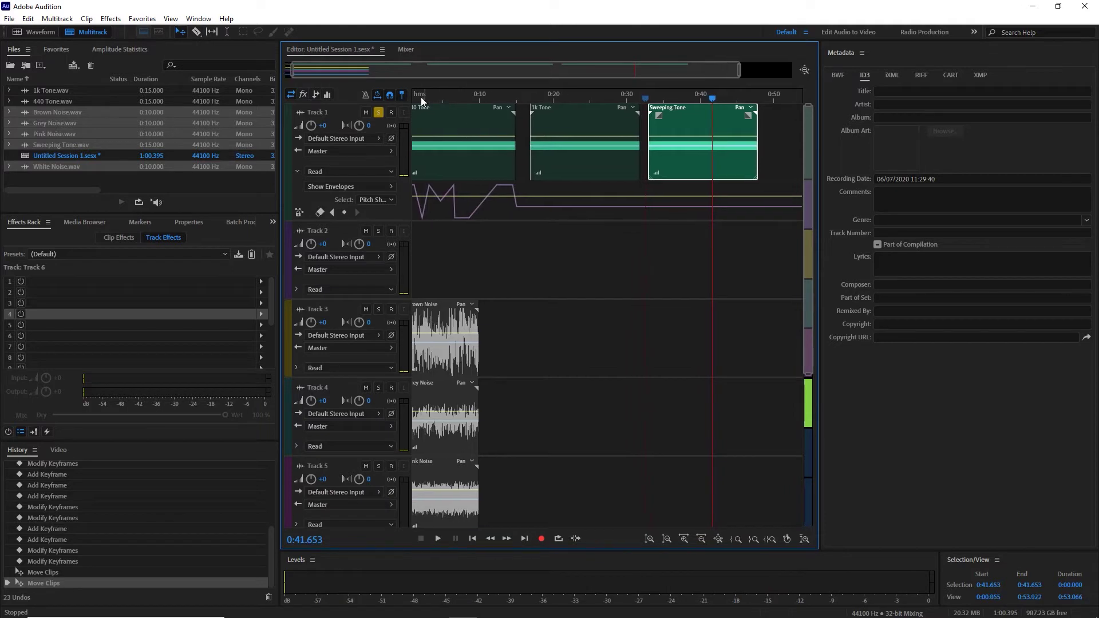
click(372, 113)
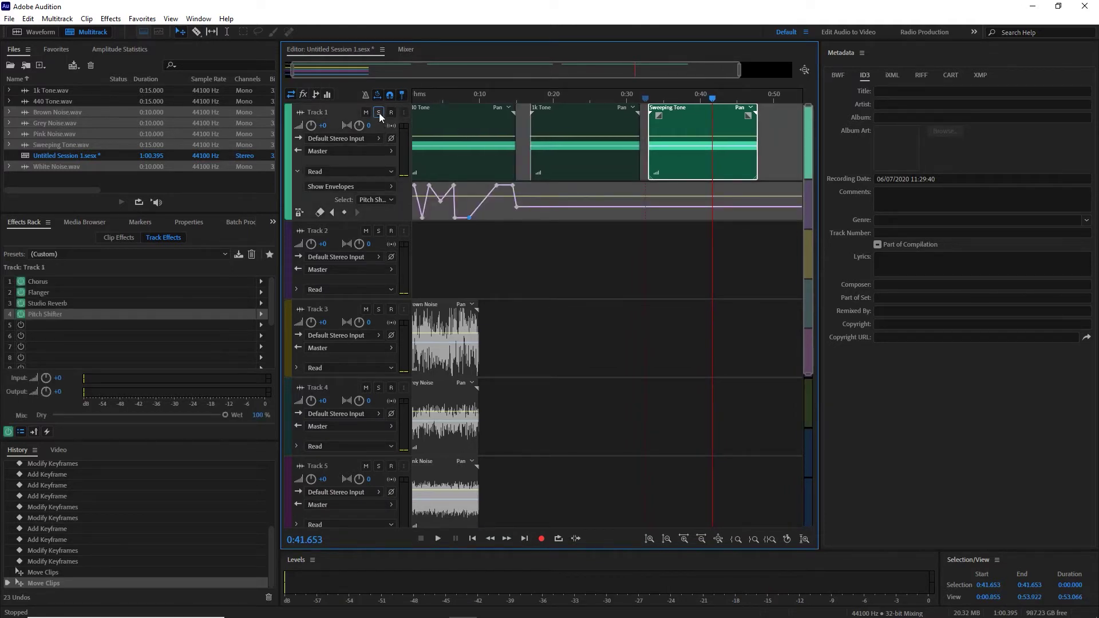
click(378, 112)
click(379, 310)
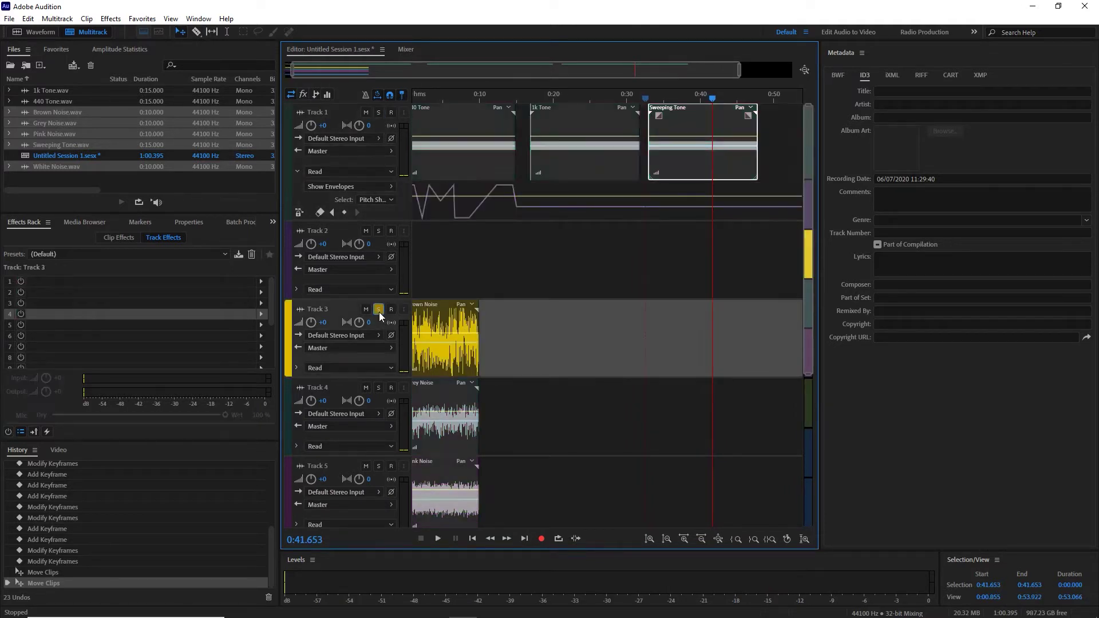
key(Home)
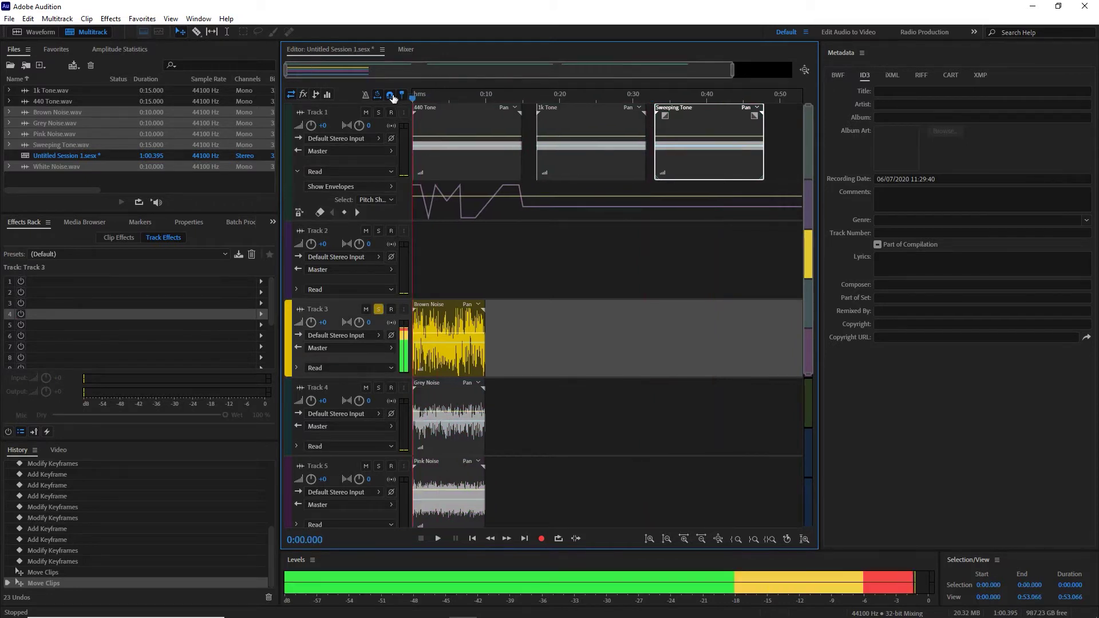
key(space)
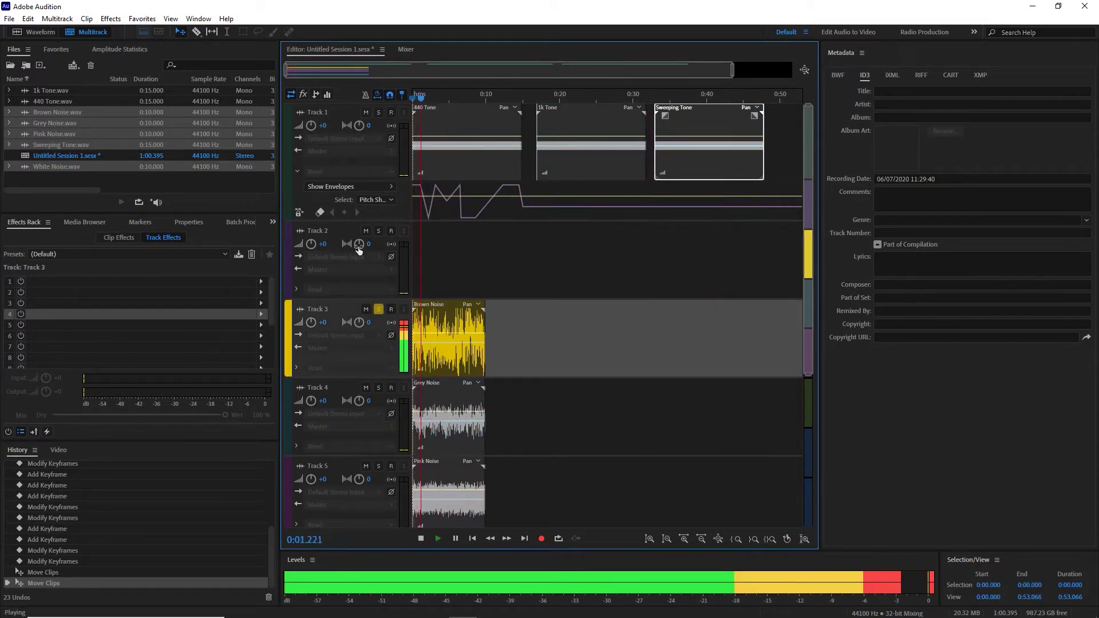
- Stop playback and add a Chorus effect to the first rack slot of Track 3
key(space)
click(261, 284)
click(260, 282)
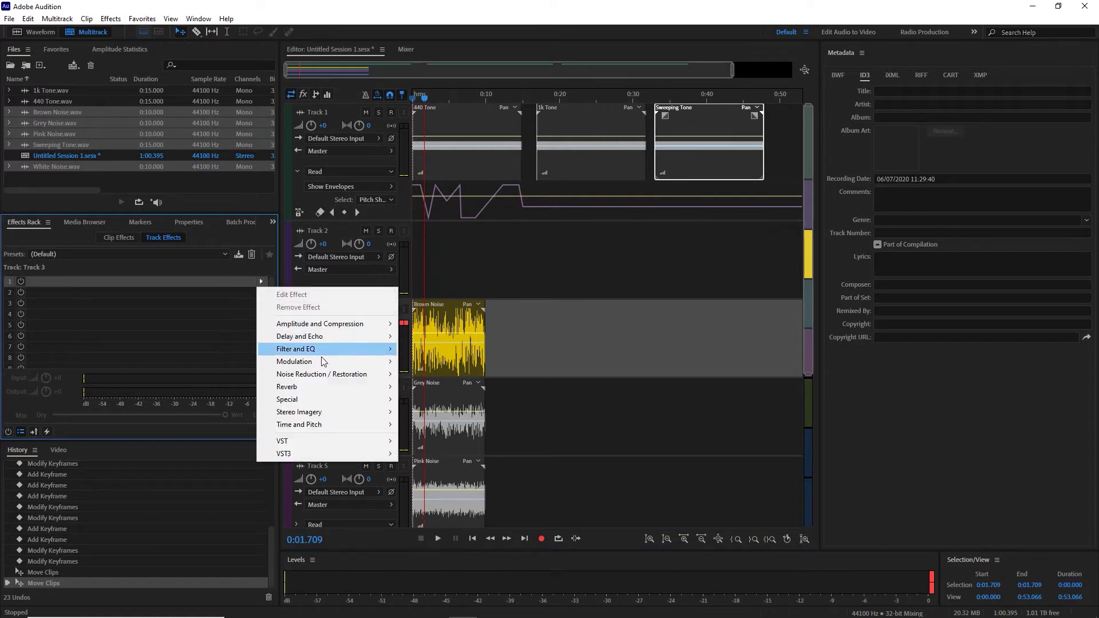
mouse_move(303, 363)
click(447, 362)
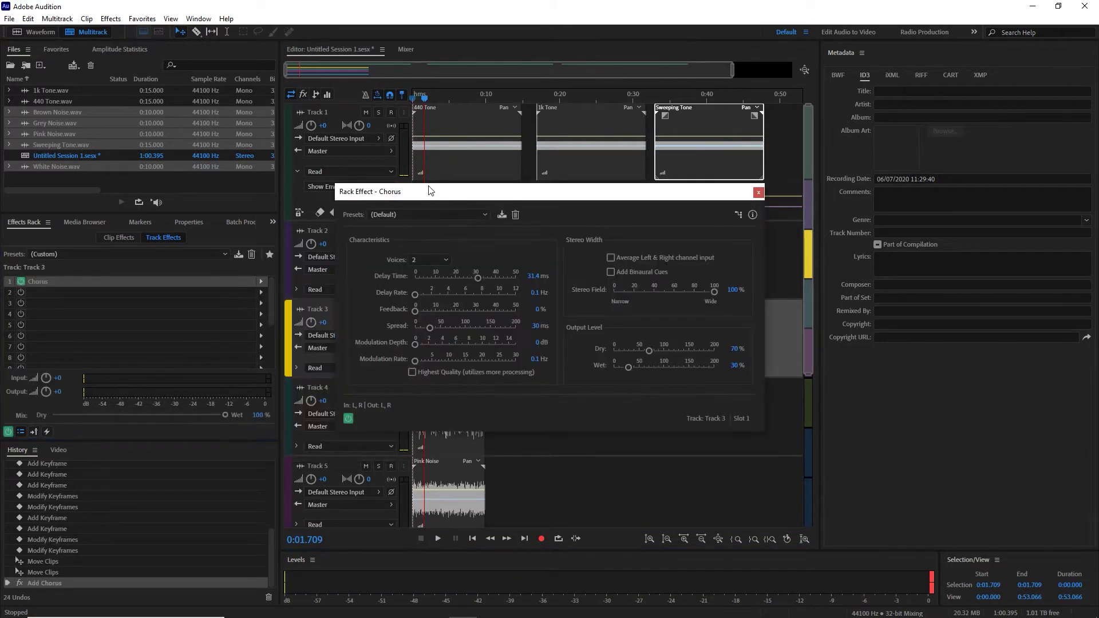
- Set the Chorus effect on Track 3 to 5 voices while listening to the Brown Noise clip
key(space)
click(429, 261)
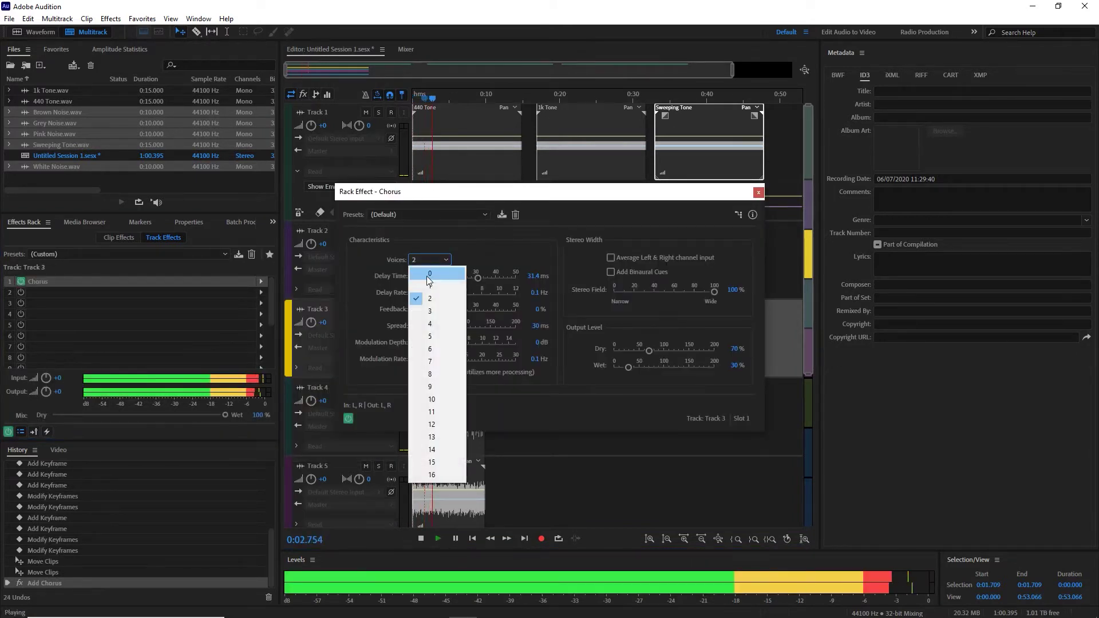
click(433, 337)
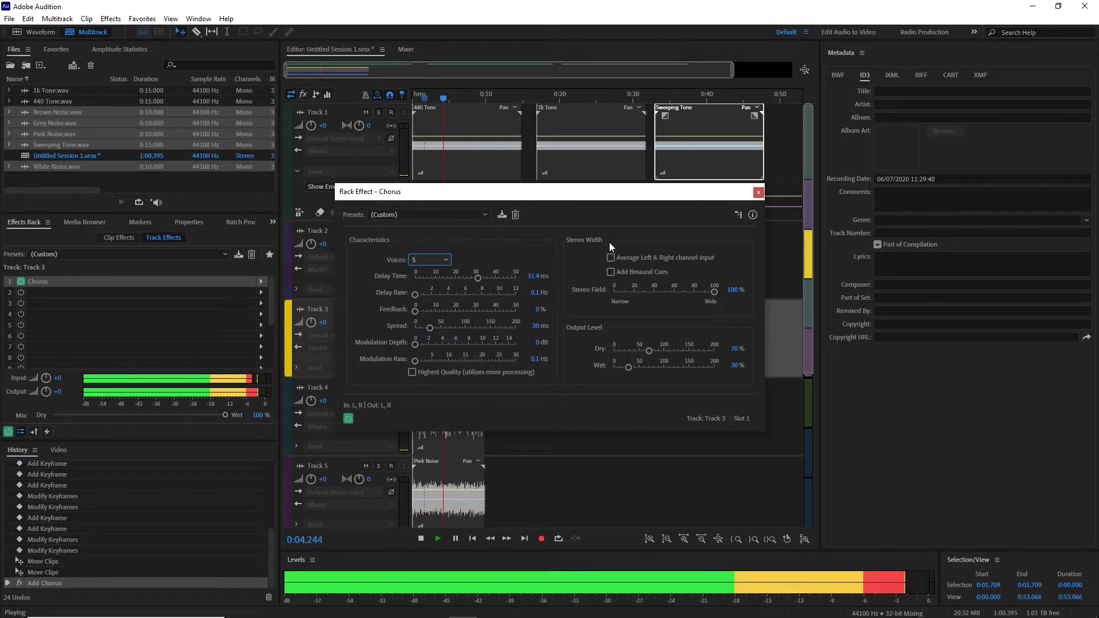
click(759, 192)
key(space)
click(394, 325)
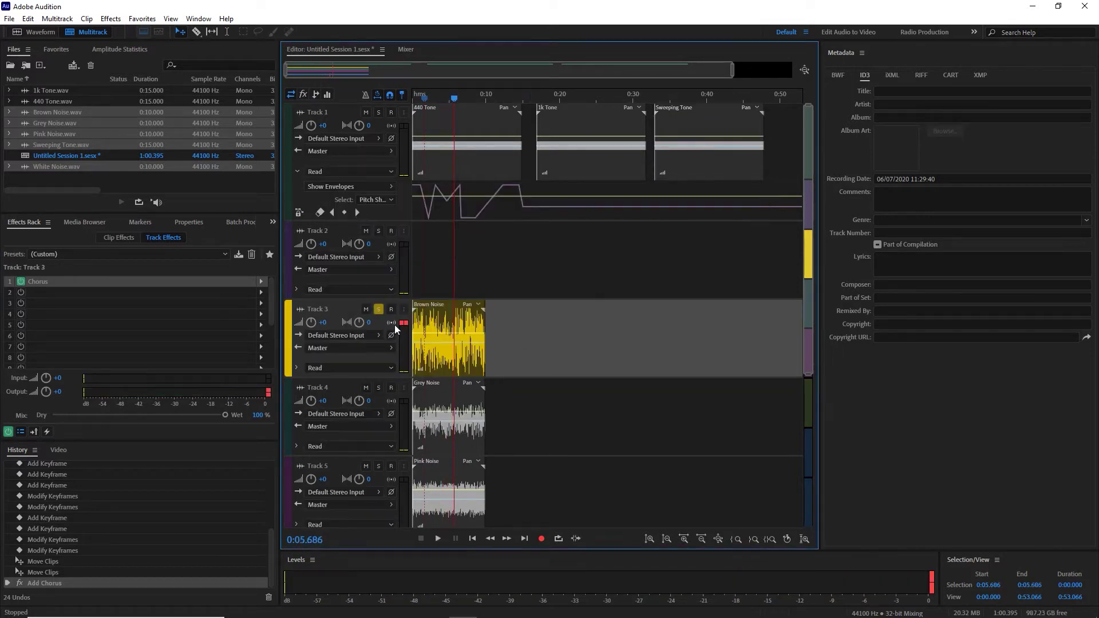
- Add a Parametric Equalizer in Track 3's second rack slot, apply its (Default) preset and listen briefly to the Brown Noise
click(261, 292)
mouse_move(319, 336)
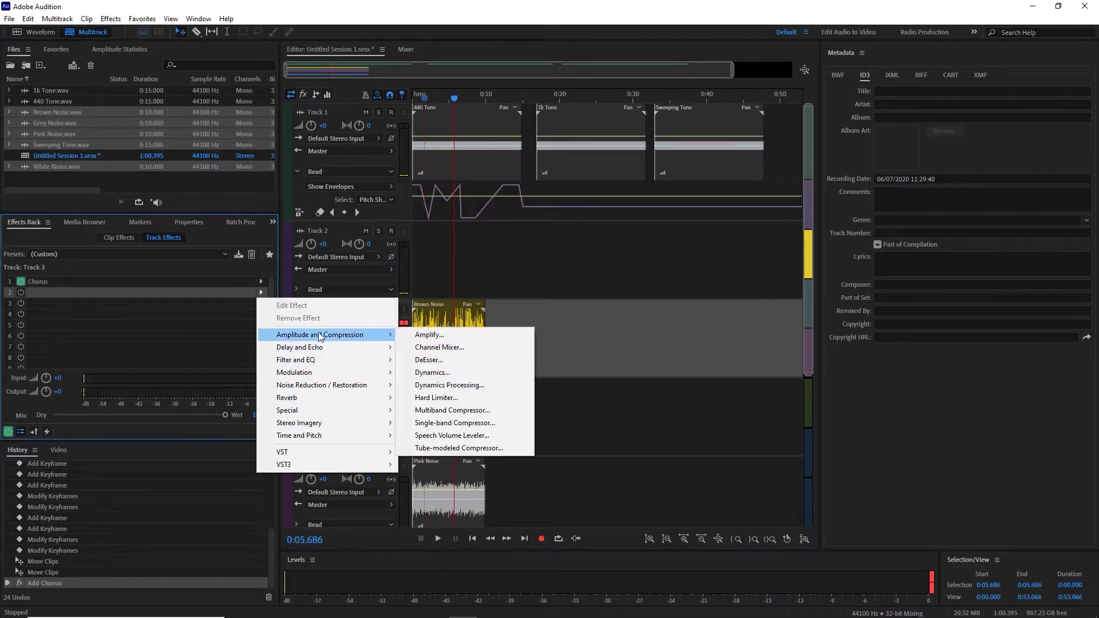
mouse_move(332, 360)
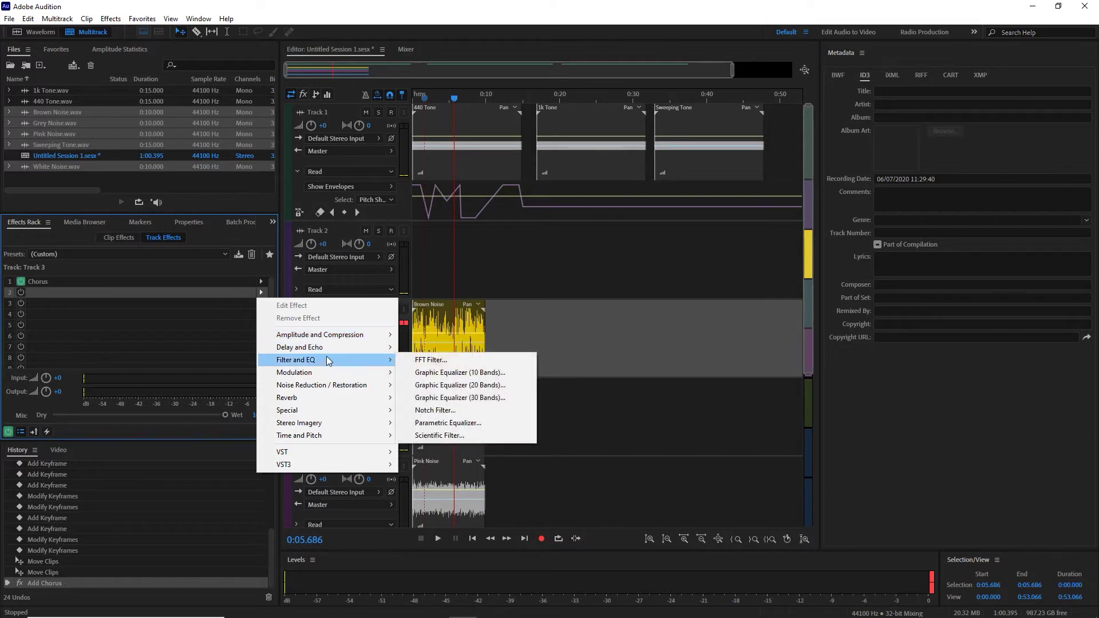
click(438, 424)
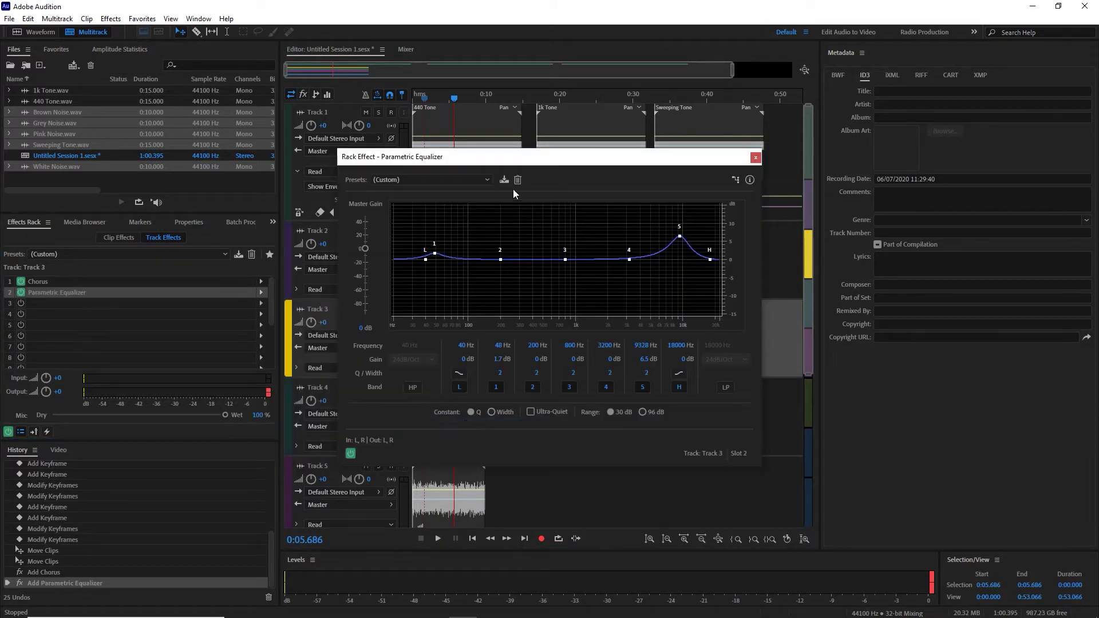
click(444, 180)
click(445, 189)
key(space)
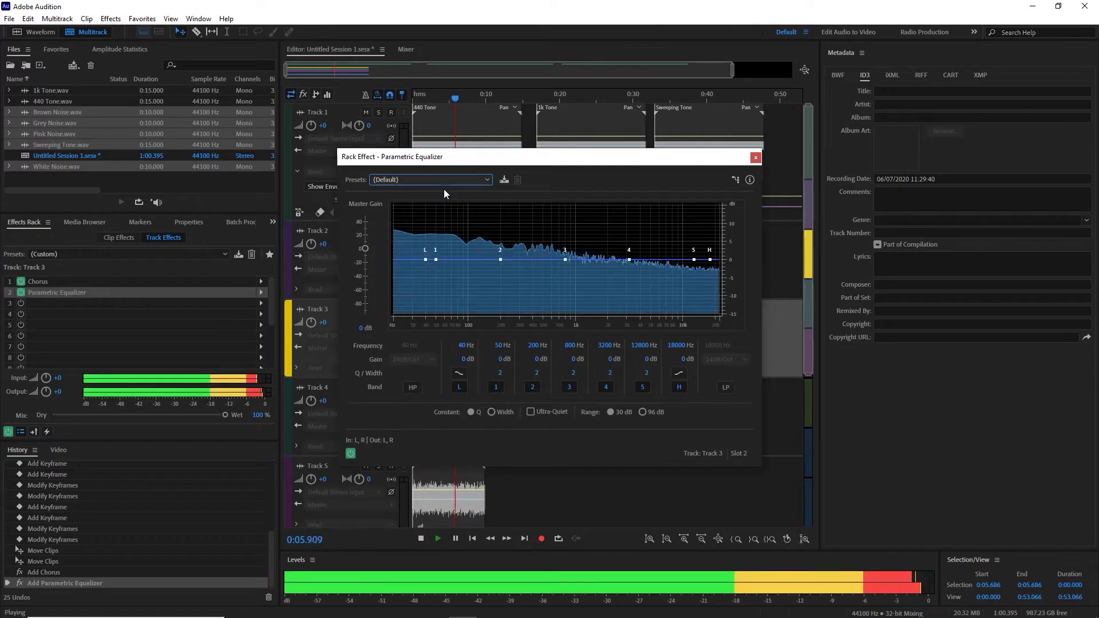
key(space)
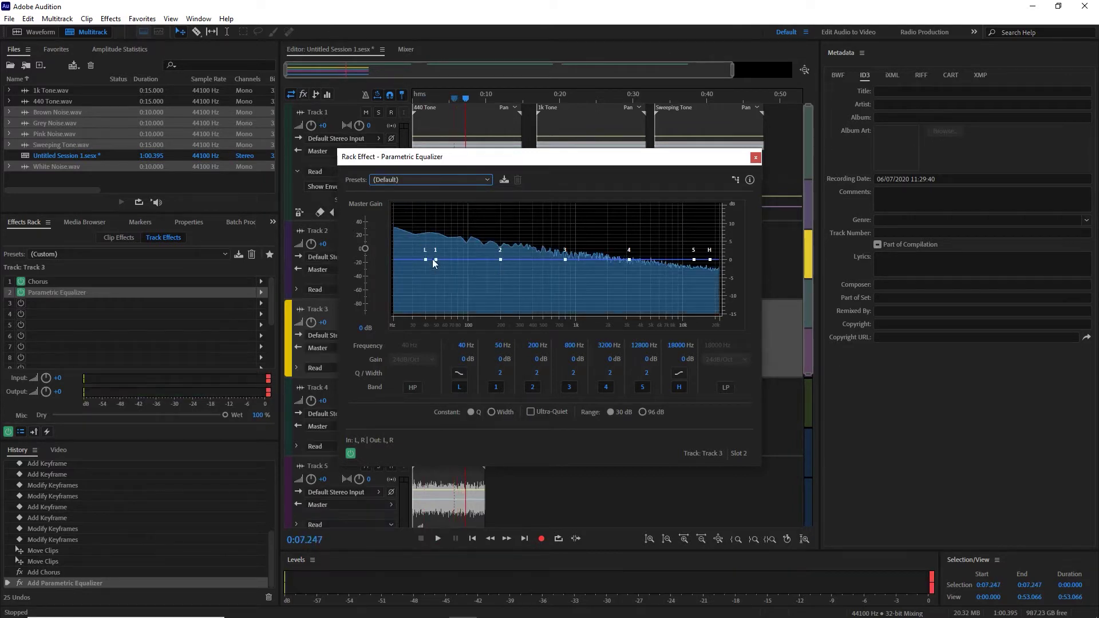
- Boost the equalizer's low-shelf band L to about 9 dB at 37 Hz while listening to Track 3
drag(426, 259, 424, 229)
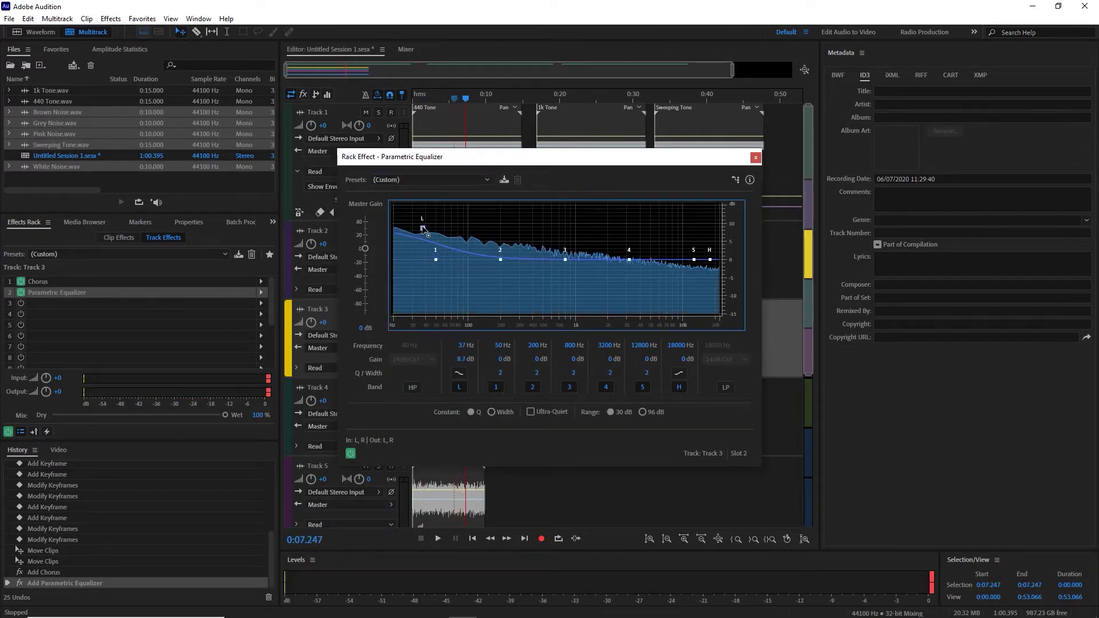
key(space)
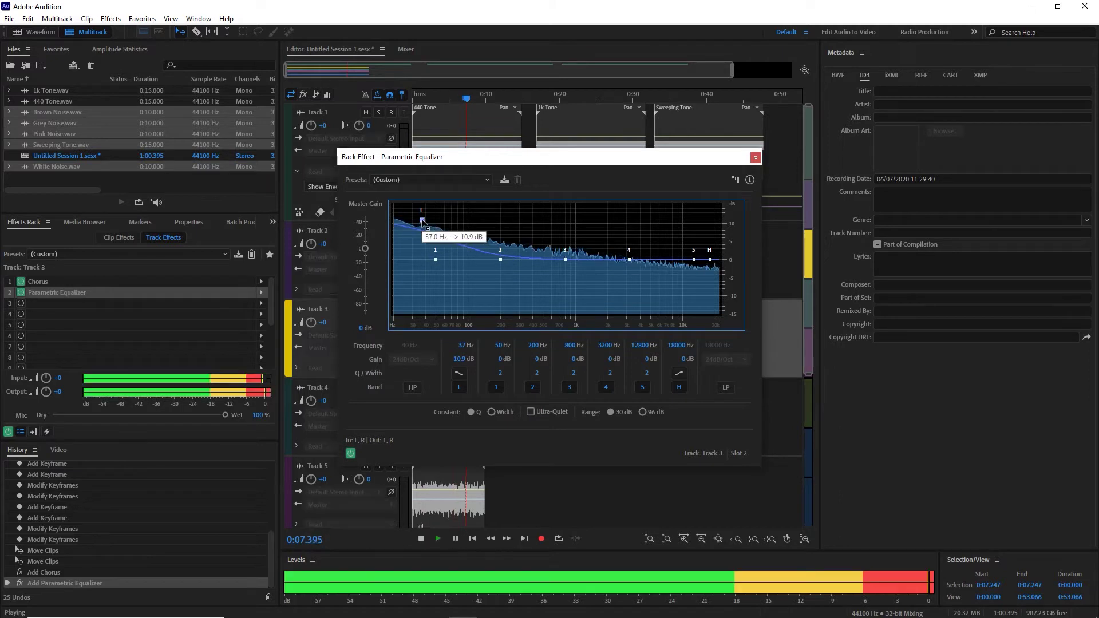
drag(420, 226, 427, 235)
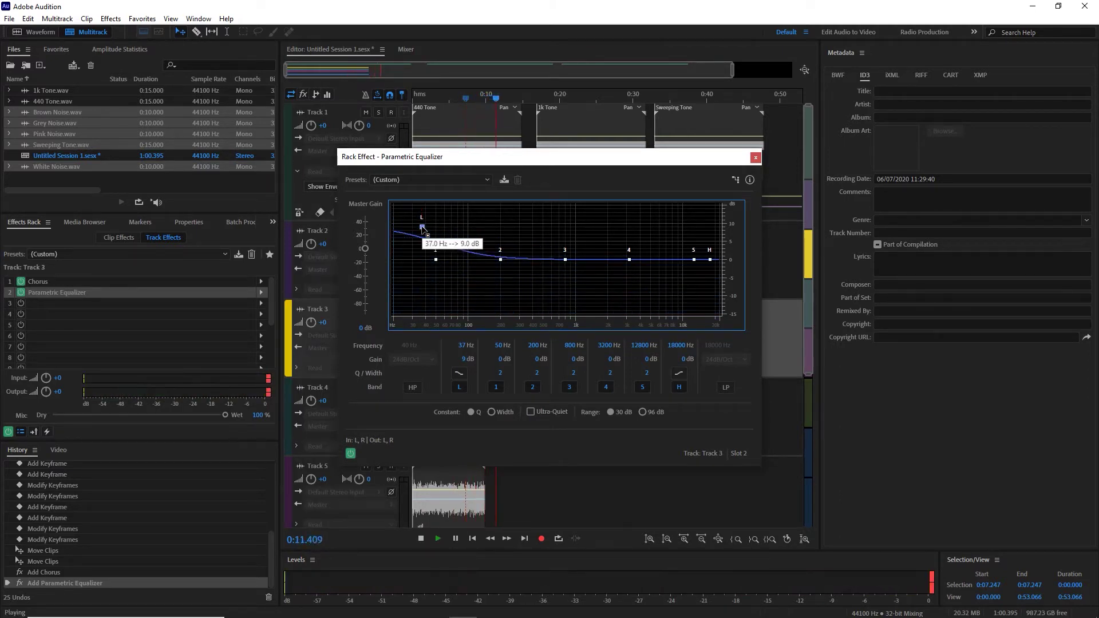
key(space)
- Cut equalizer band 5 to -15 dB at about 8800 Hz and band H to -15 dB at 22050 Hz, listening to the Brown Noise
key(space)
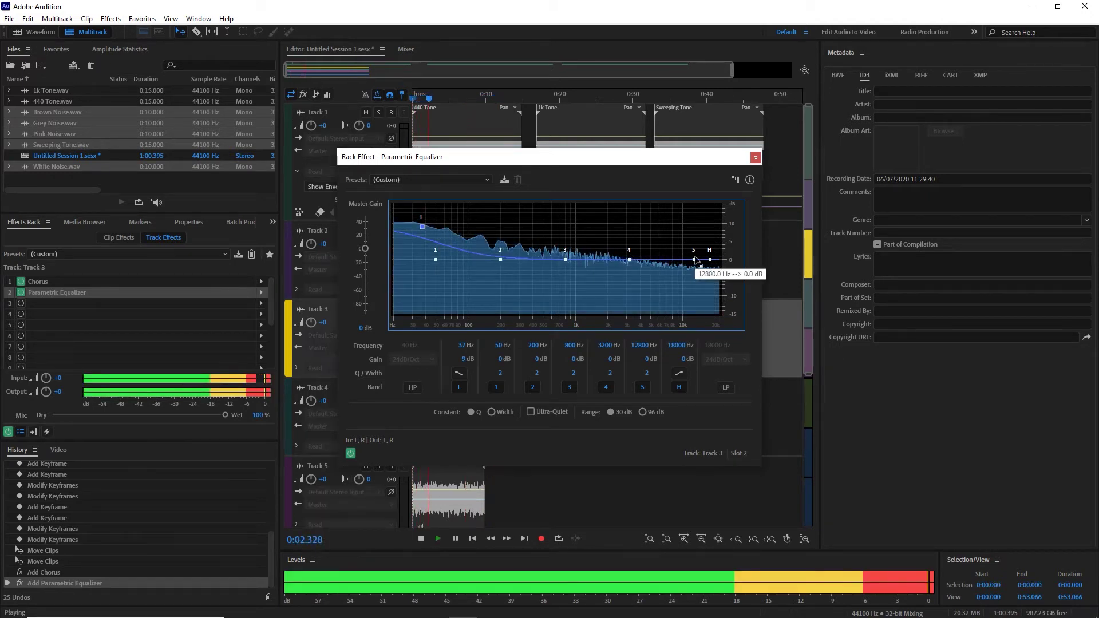
key(space)
drag(694, 260, 677, 331)
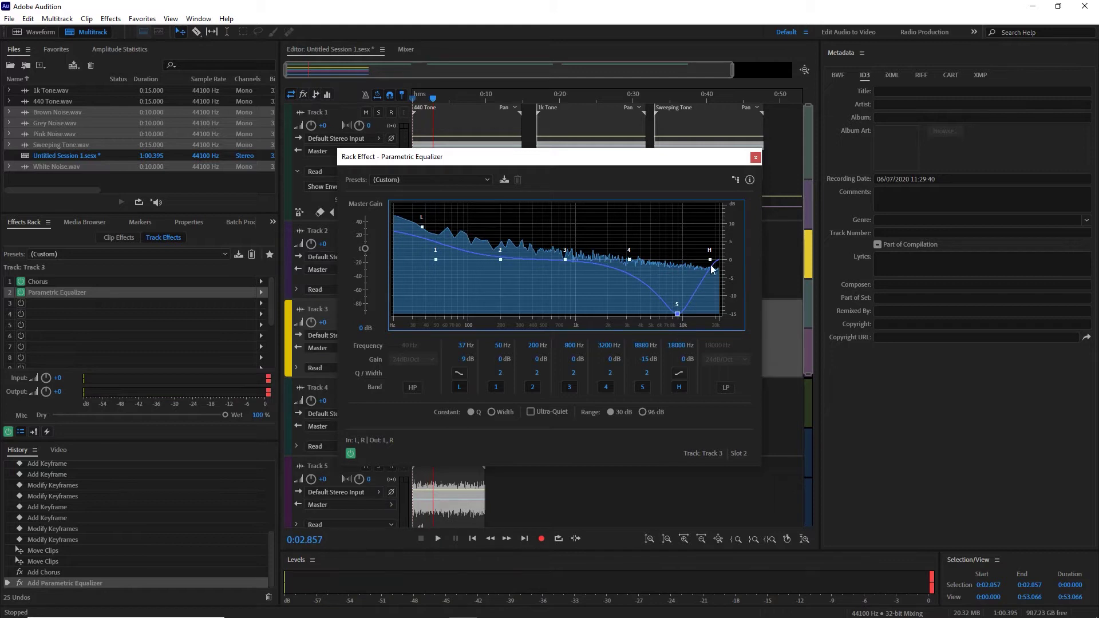
drag(710, 260, 722, 309)
key(space)
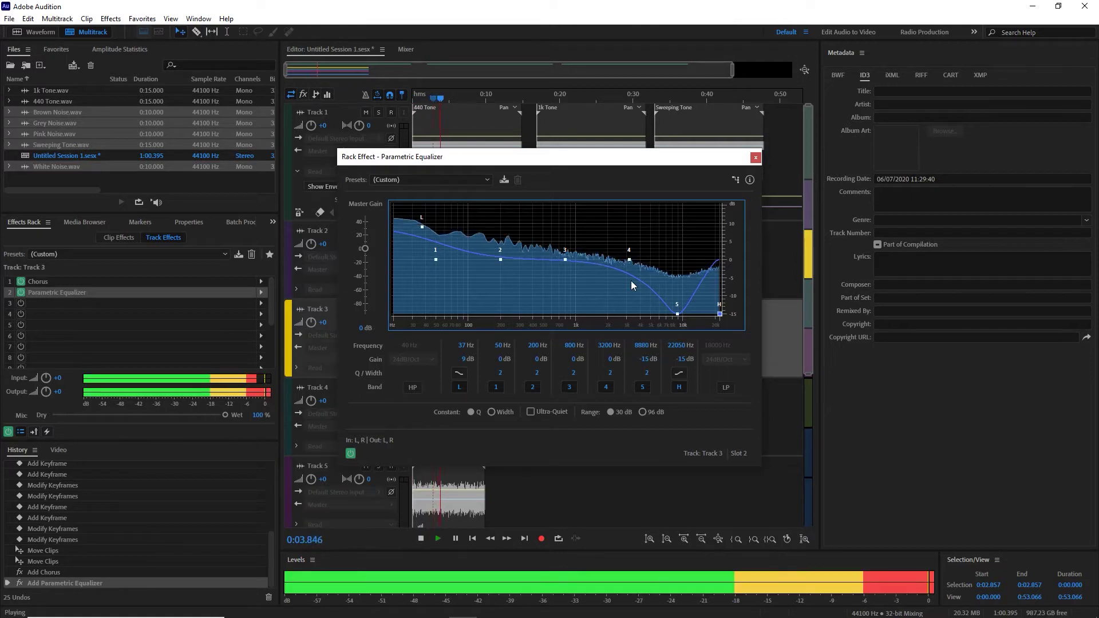
click(756, 157)
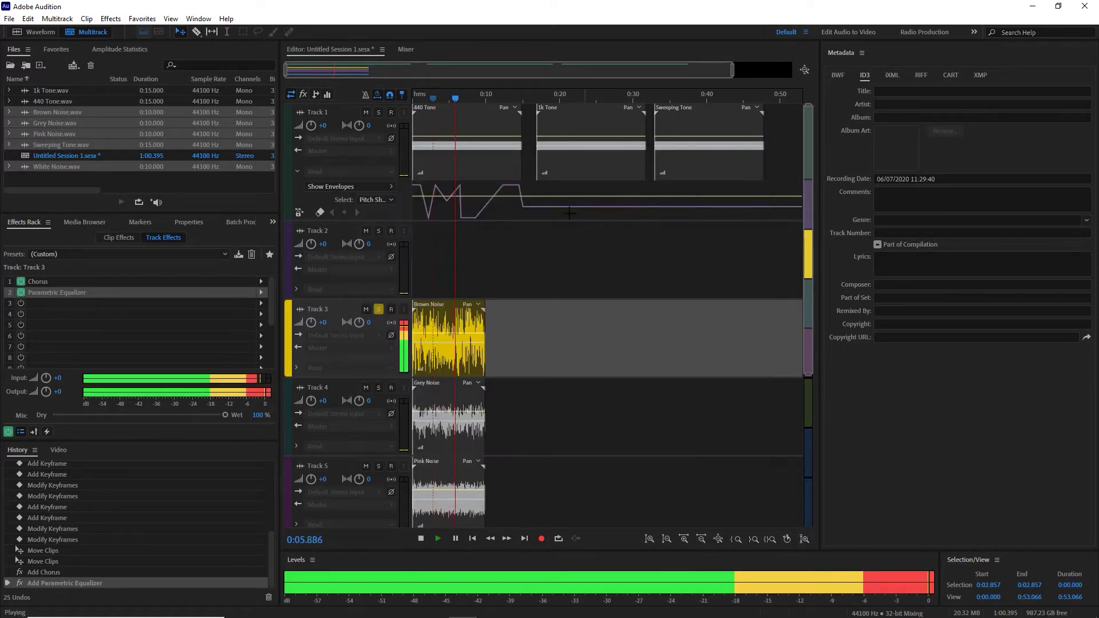
key(space)
- Move the Grey Noise clip from Track 4 onto Track 3, starting at about 12.5 s, and play it from about 13.9 s
drag(433, 395, 522, 341)
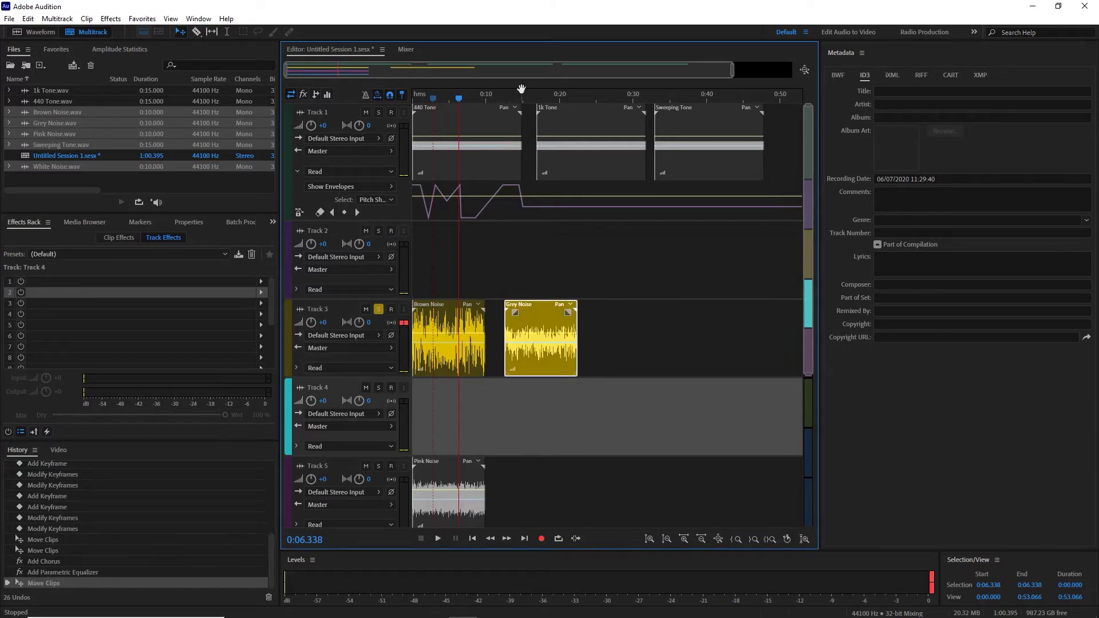
key(space)
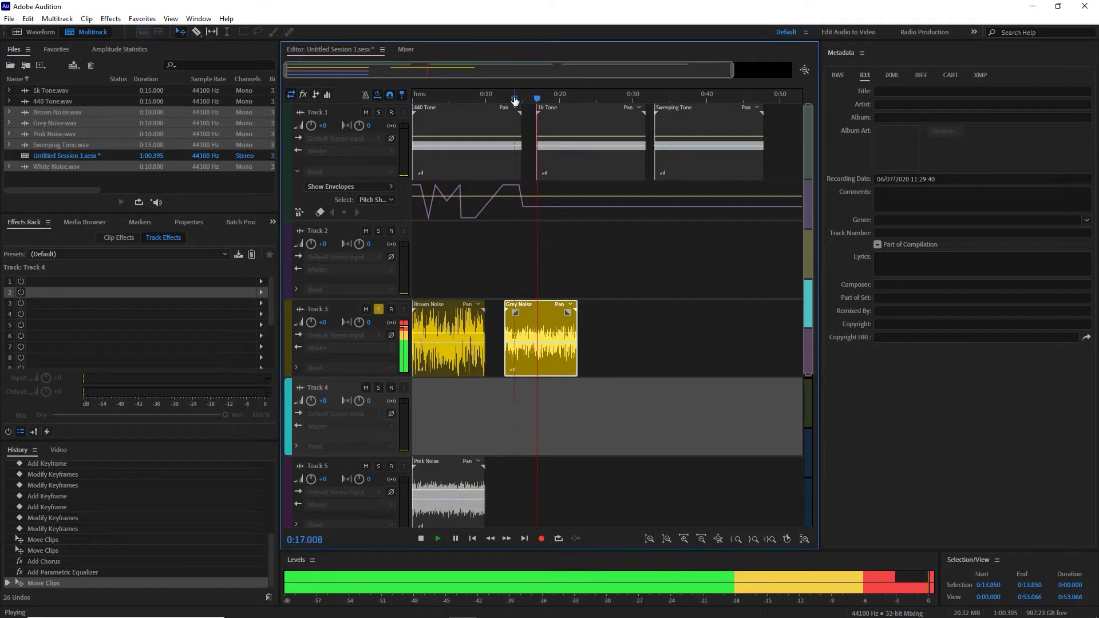
key(space)
- Compare the Grey Noise without and with Track 3's effects by switching the whole rack off and back on, playing from about 13.8 s
click(335, 312)
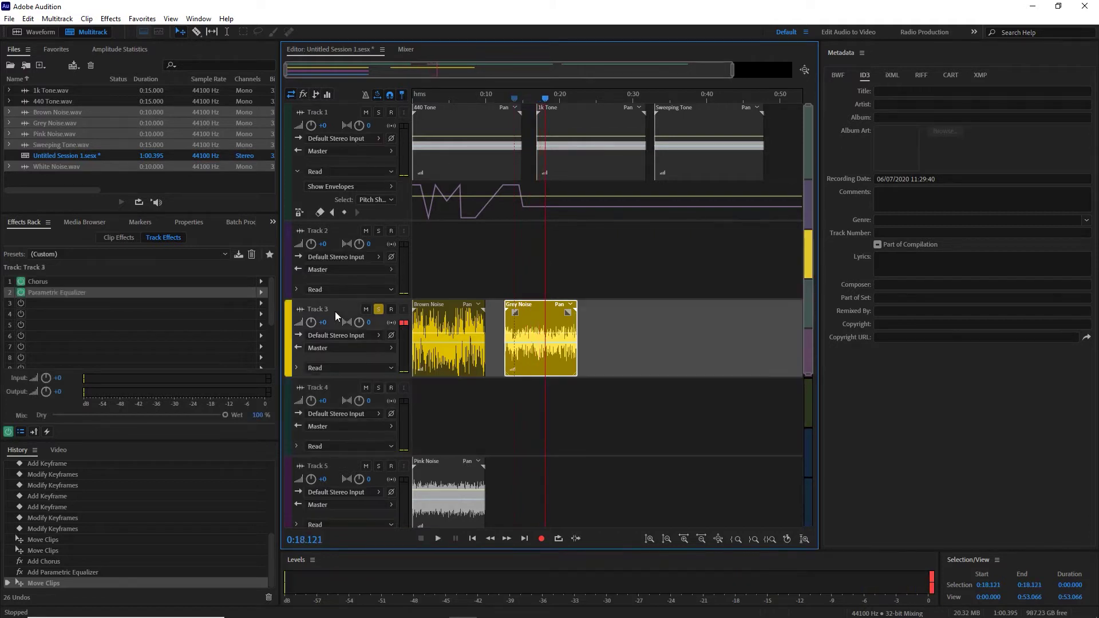
click(9, 432)
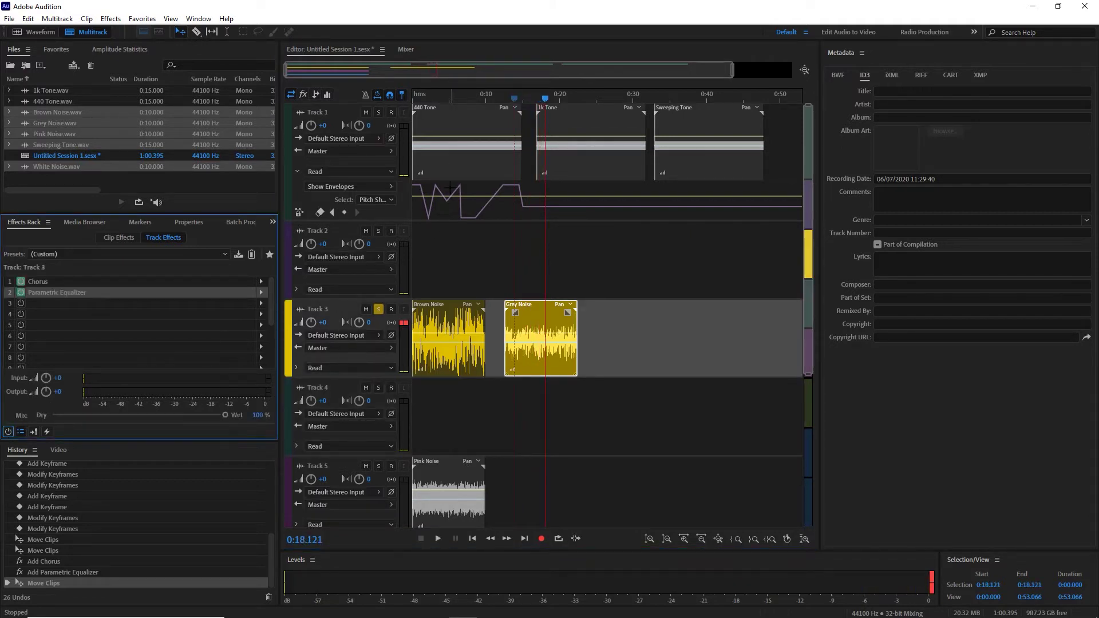
click(514, 100)
key(space)
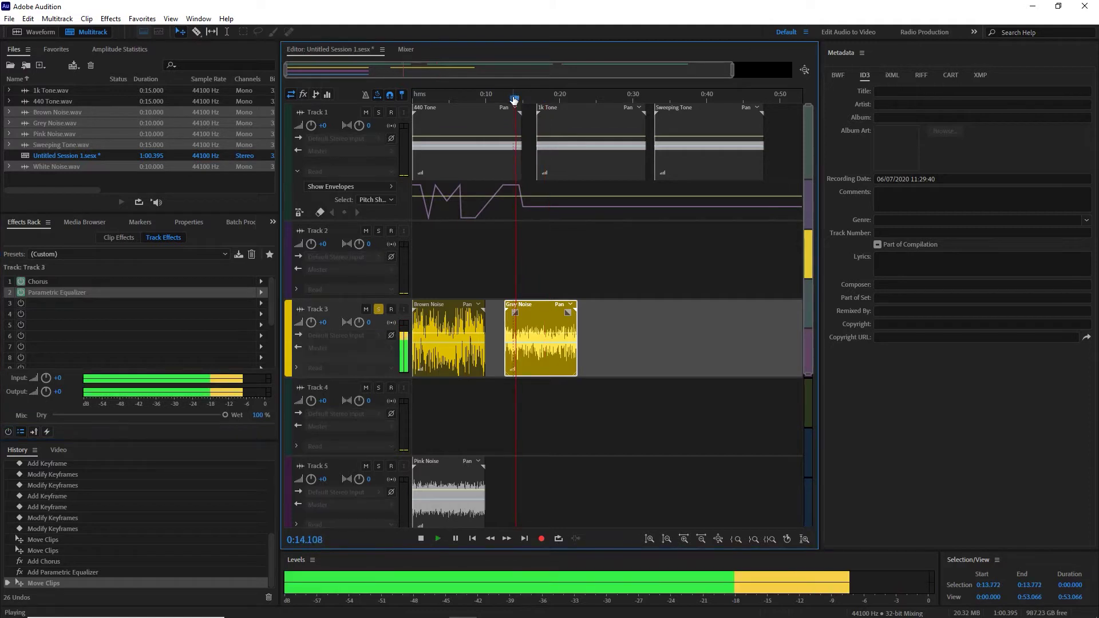
click(9, 432)
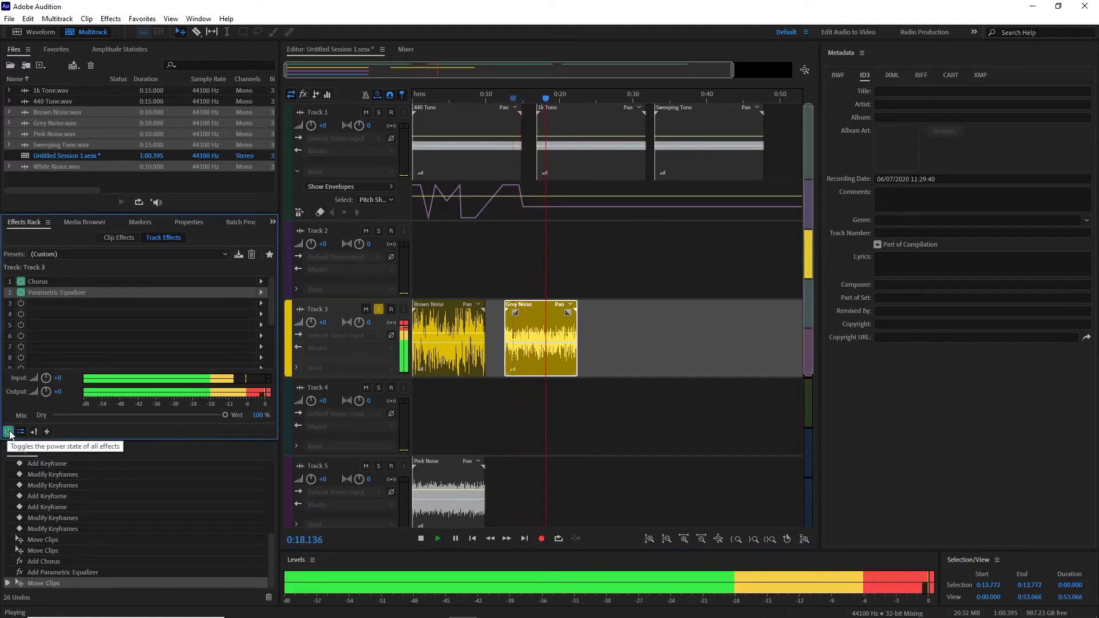
key(space)
- Move the Pink Noise clip from Track 5 onto Track 3, starting at about 25.5 s, and listen to it with the track effects
drag(428, 500, 615, 342)
click(610, 95)
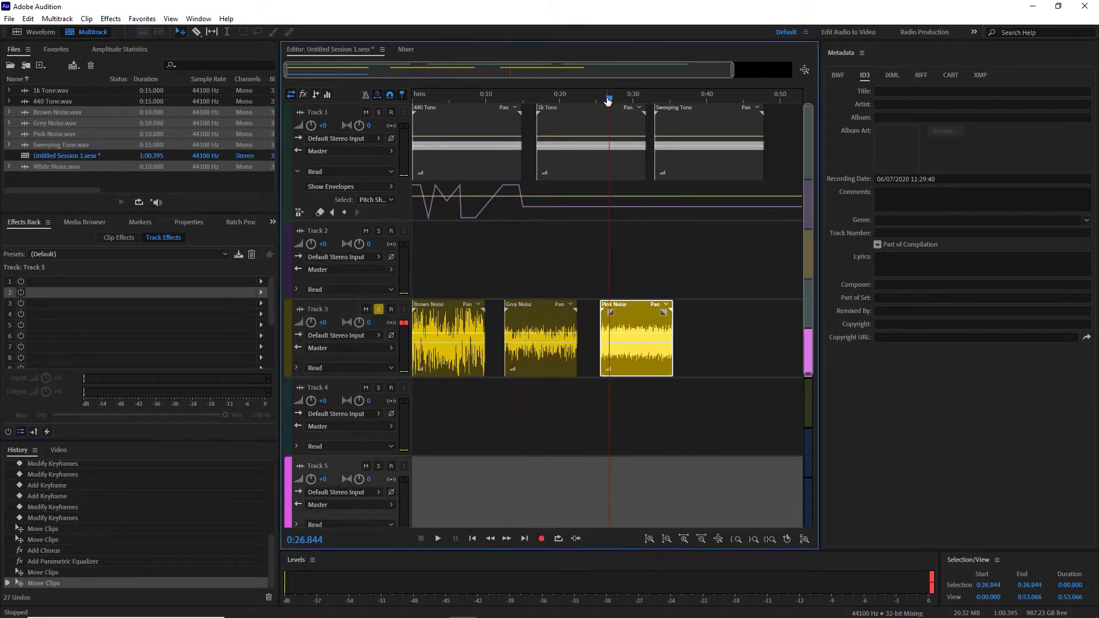
key(space)
key(space)
click(602, 97)
key(space)
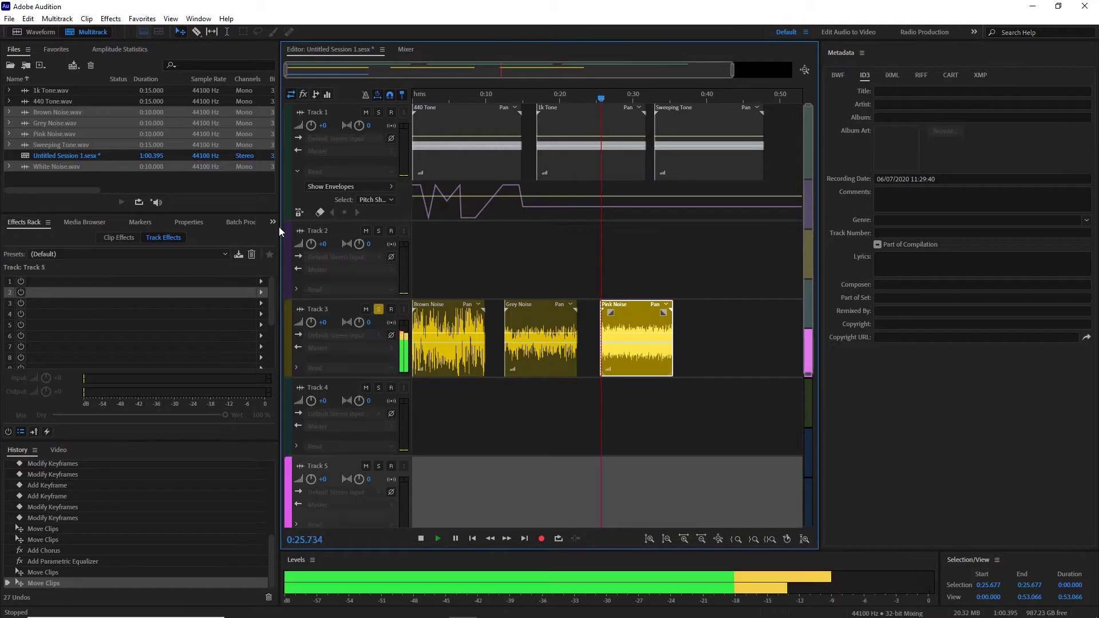
click(335, 312)
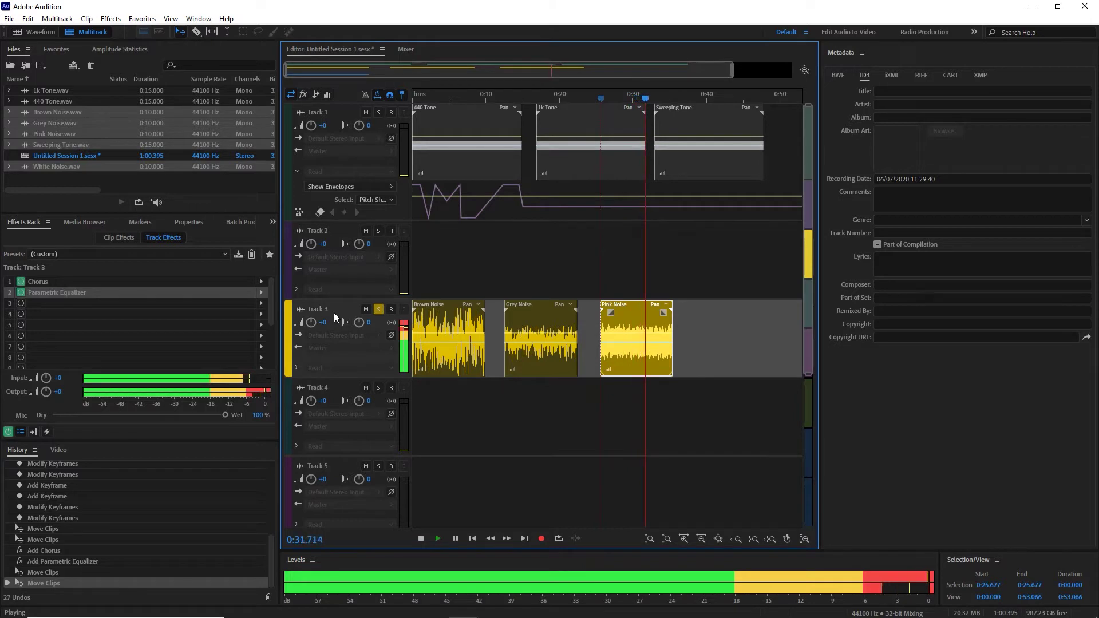
key(space)
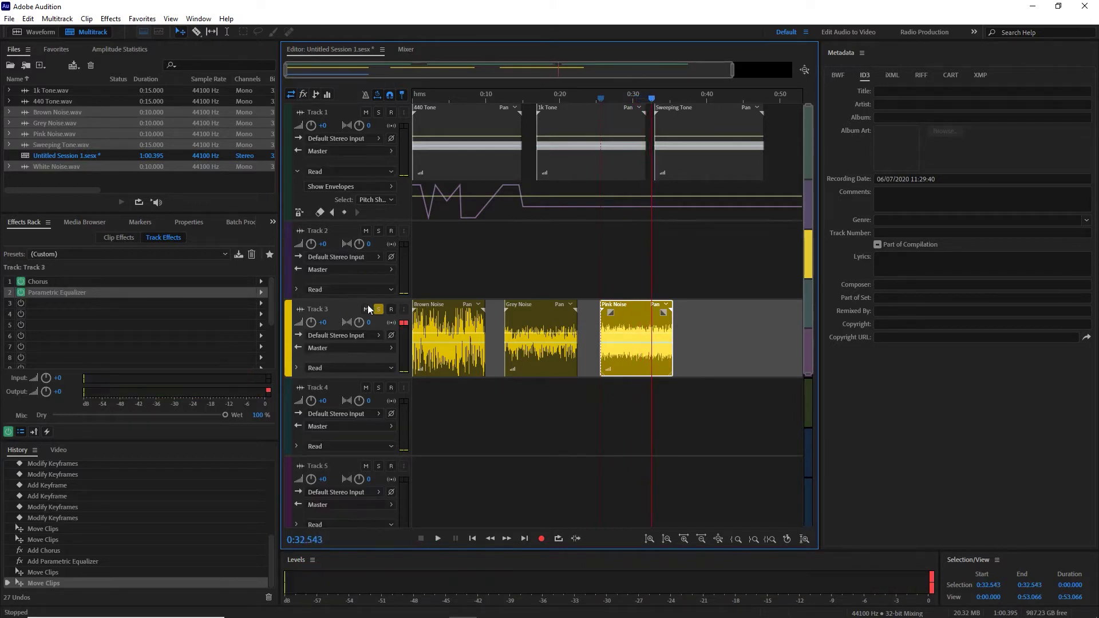
- Add a Phaser to the third rack slot of Track 3 and apply its Cartoon Effect preset
click(260, 304)
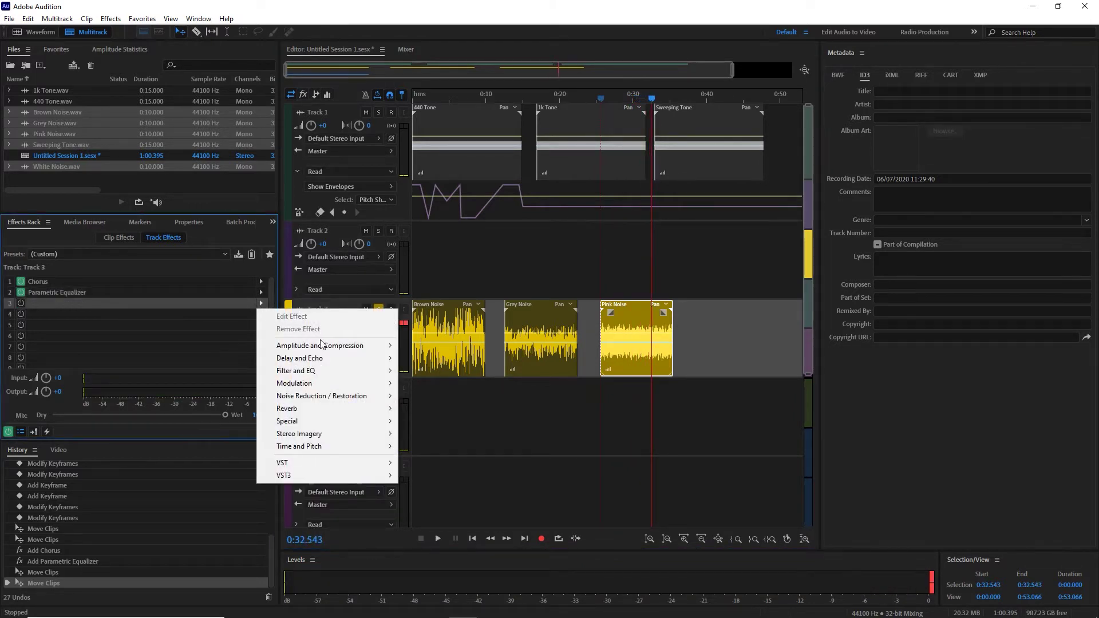
mouse_move(321, 388)
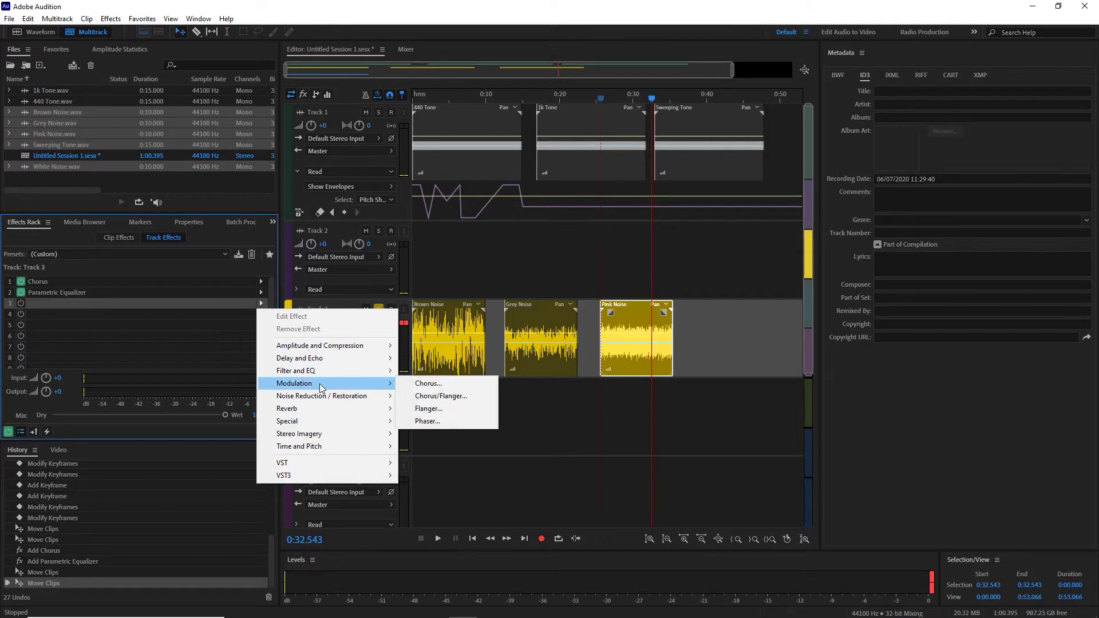
click(426, 421)
click(523, 207)
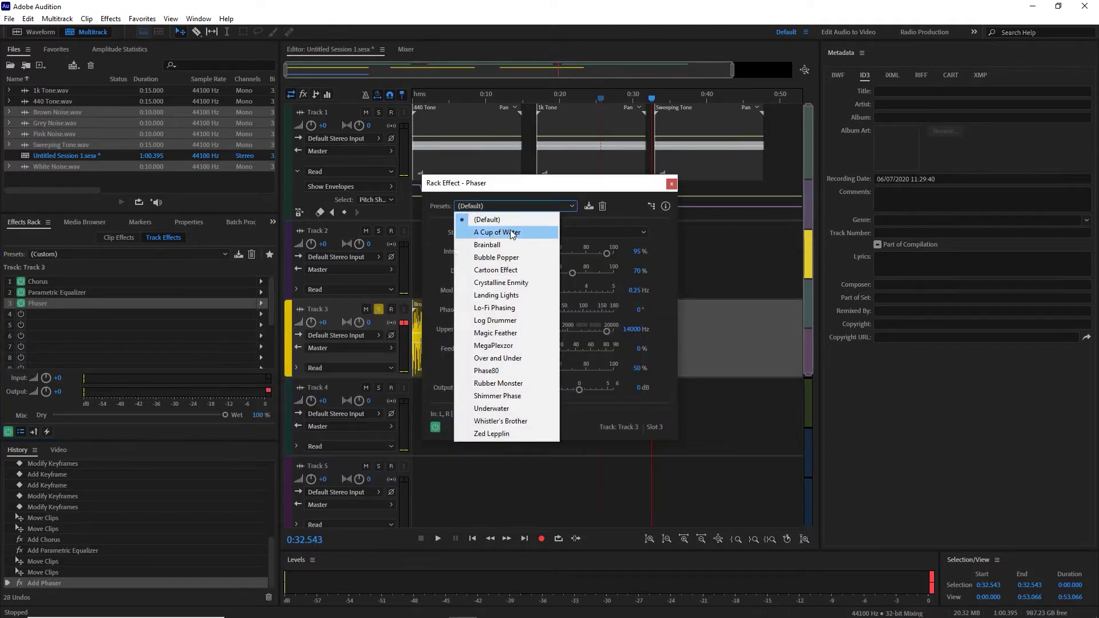
click(511, 271)
- Play Track 3 from about 22.3 s with the Phaser and switch off the Parametric Equalizer while the Pink Noise plays
click(577, 96)
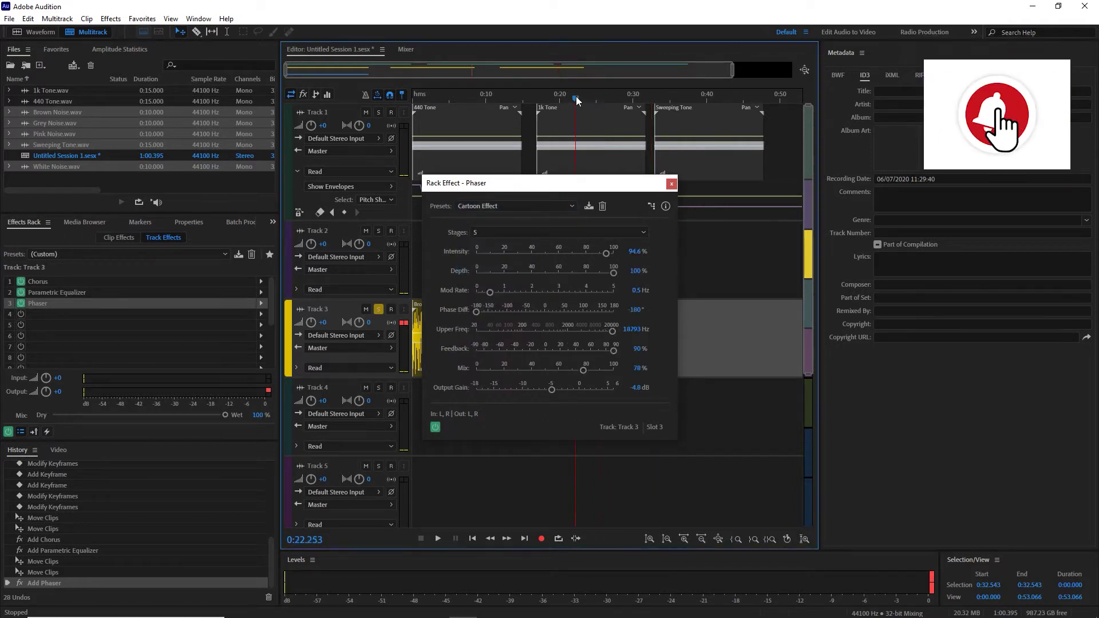
key(space)
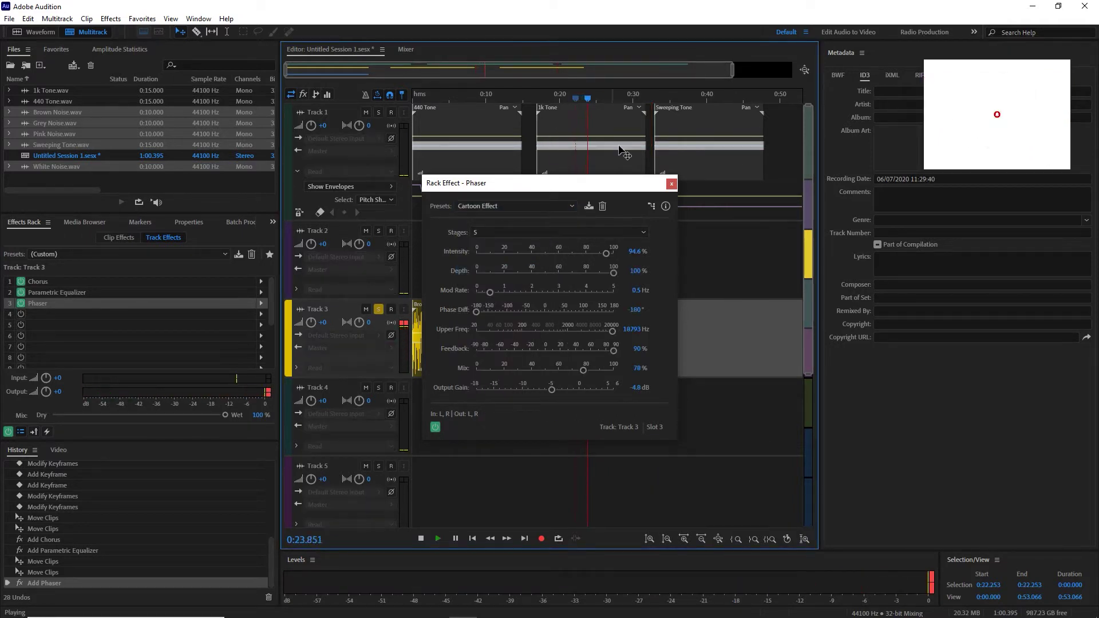
click(671, 184)
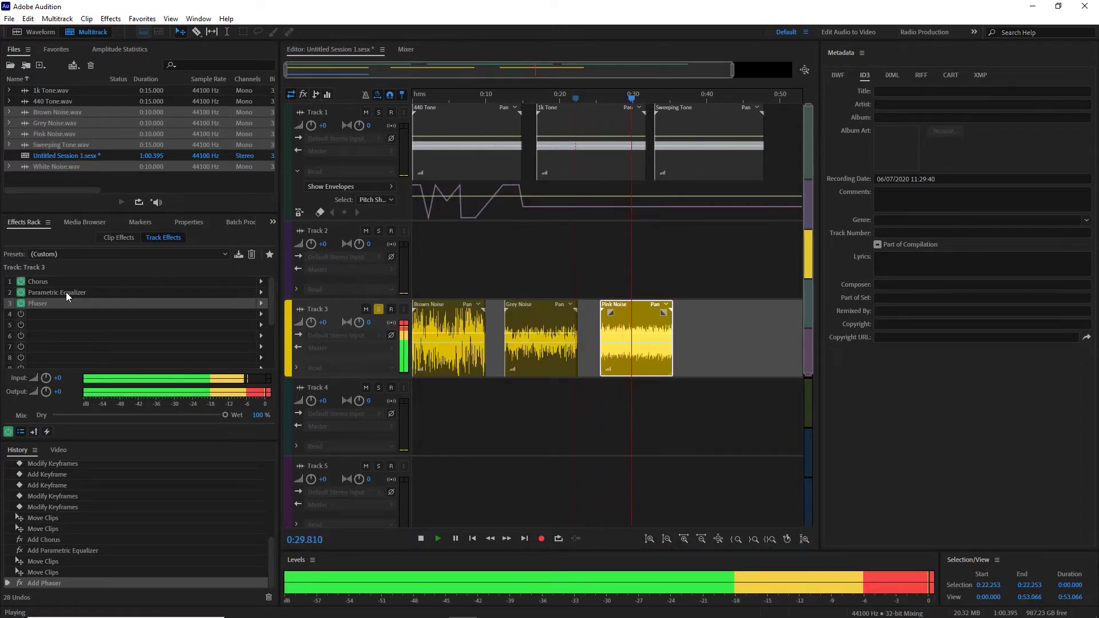
click(22, 294)
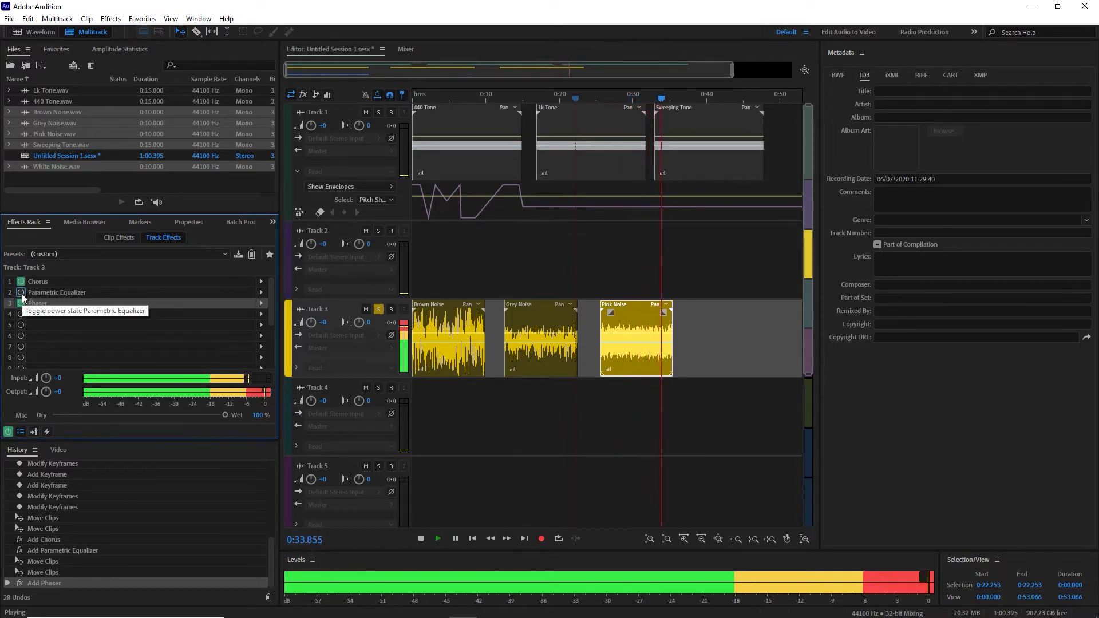
key(space)
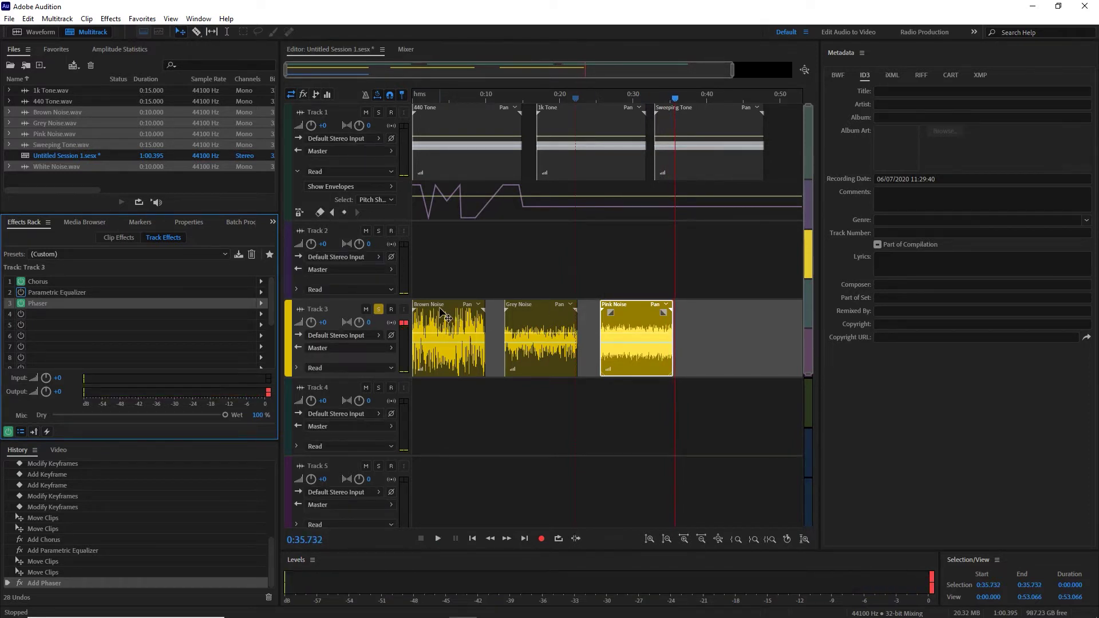
- Close the gaps on Track 3 by moving the Grey Noise clip to about 9.5 s and the Pink Noise clip to about 18.8 s
drag(523, 308, 513, 305)
drag(623, 304, 573, 314)
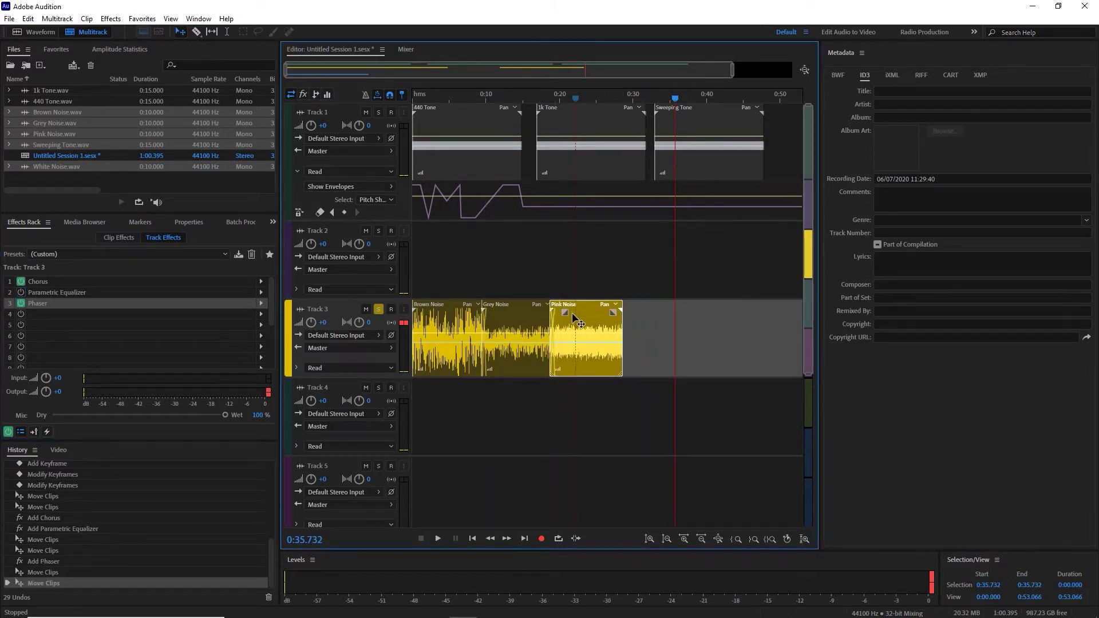
- Switch off Track 3's solo and play the session from the start to hear it together with Track 1
click(377, 312)
drag(446, 96, 382, 98)
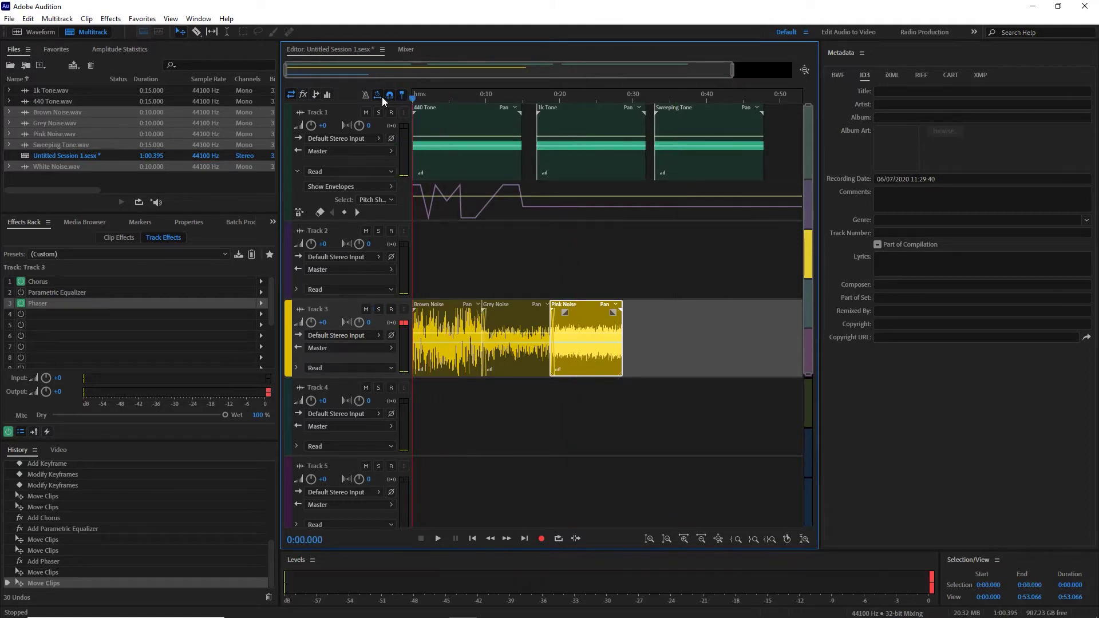
key(space)
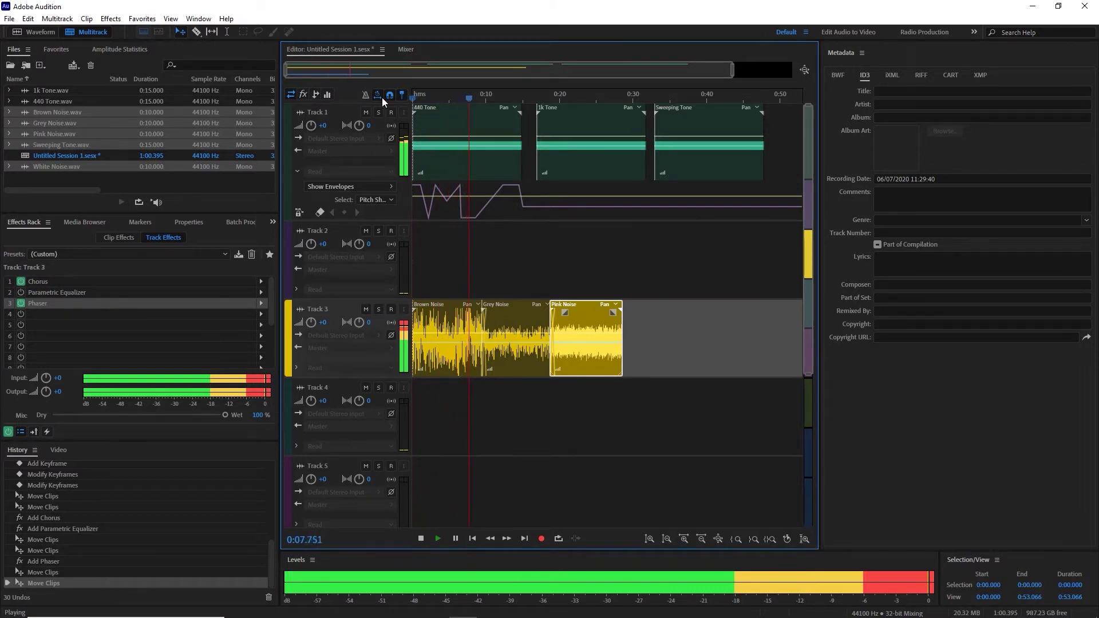
key(space)
- Solo Track 3 again and play it from the start, toggling its effects rack to compare the sound
click(378, 309)
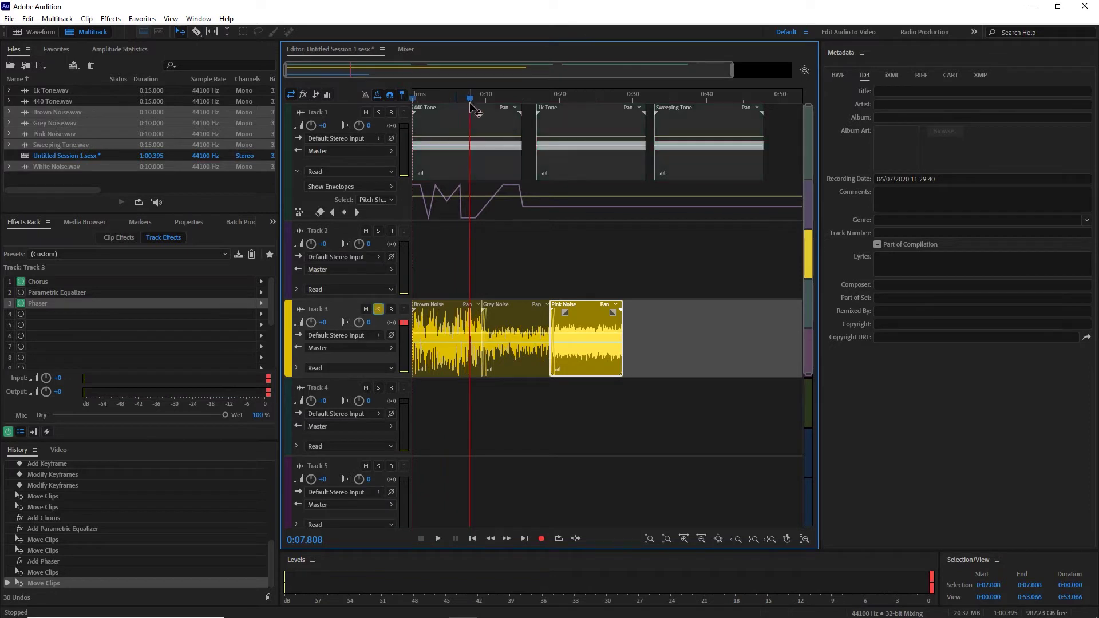
click(414, 96)
key(space)
key(space)
key(space)
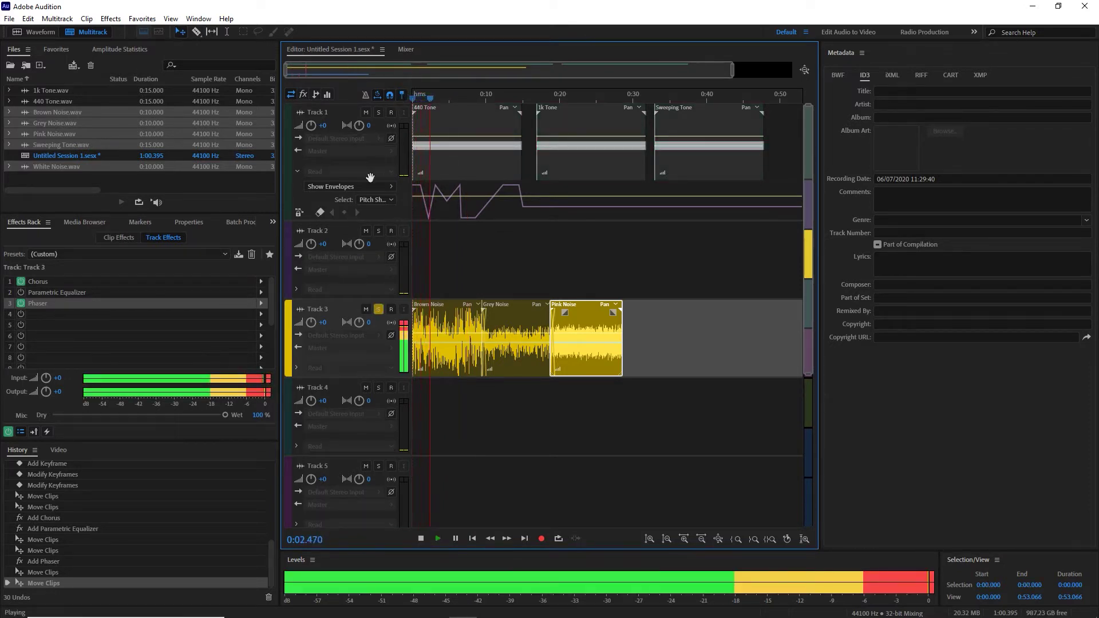
click(9, 432)
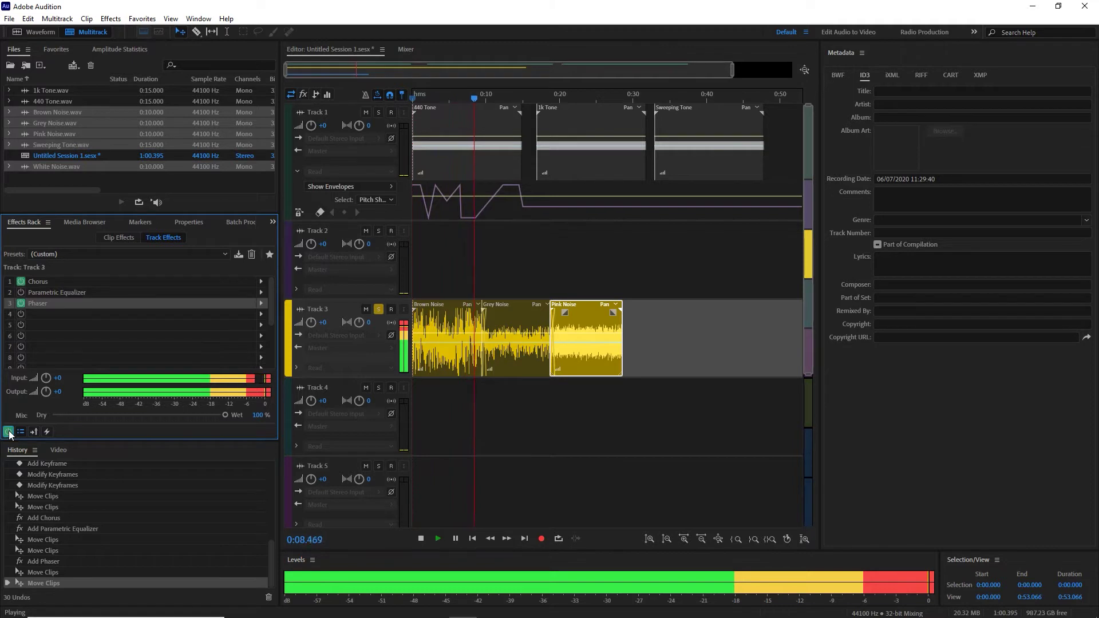
key(space)
- Move the White Noise clip from Track 7 onto Track 3 at about 28 s and play it with the track effects from 28.4 s
scroll(432, 381, down, 5)
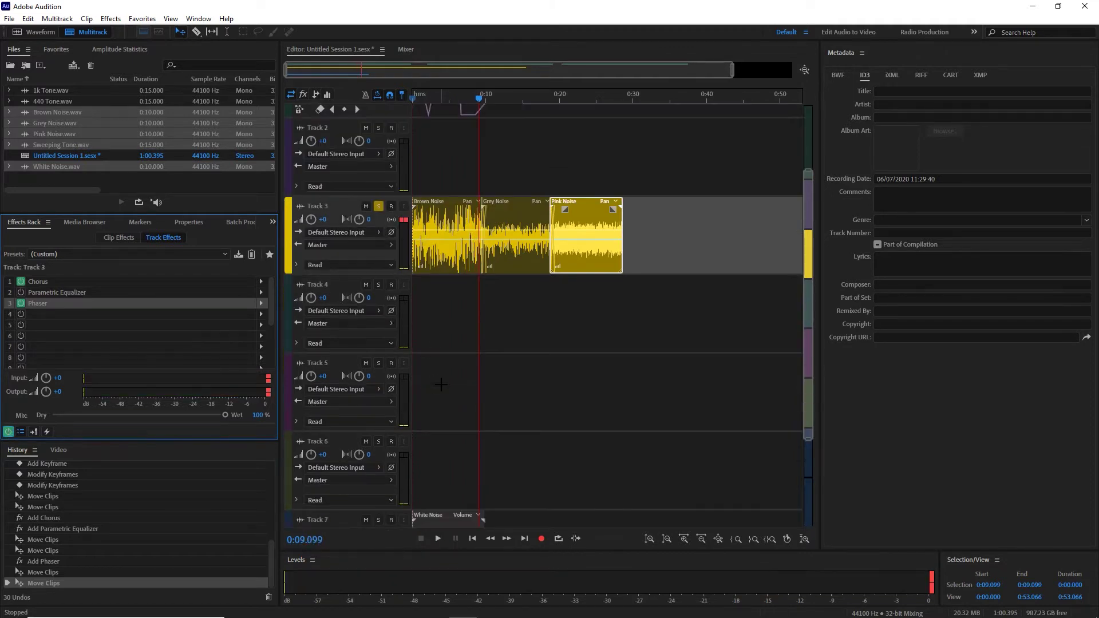
drag(442, 458, 639, 177)
scroll(617, 126, up, 5)
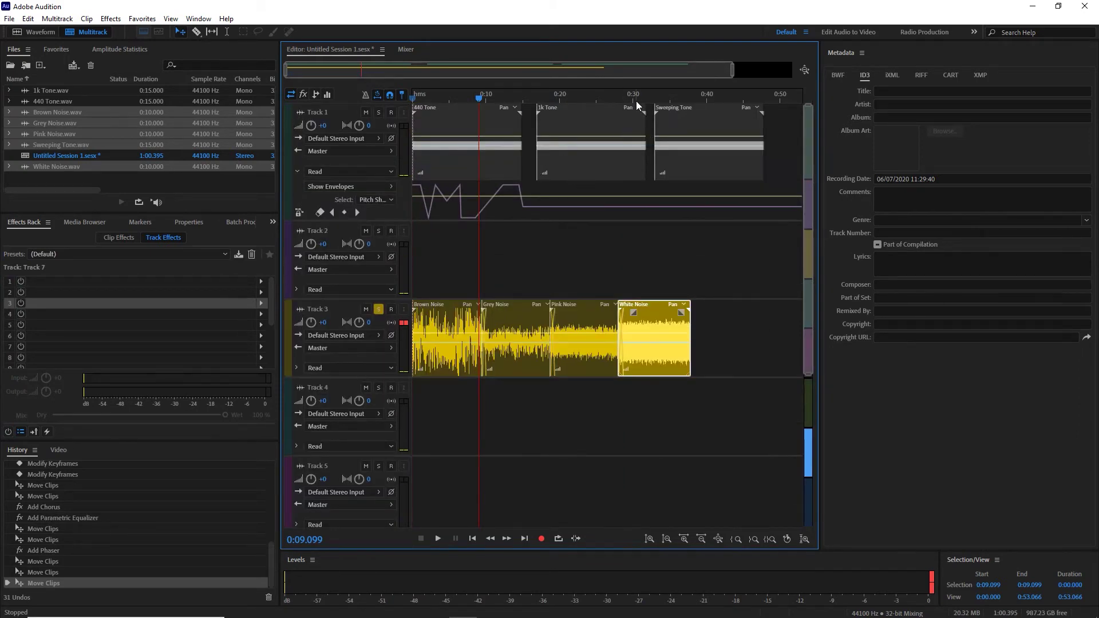
click(621, 104)
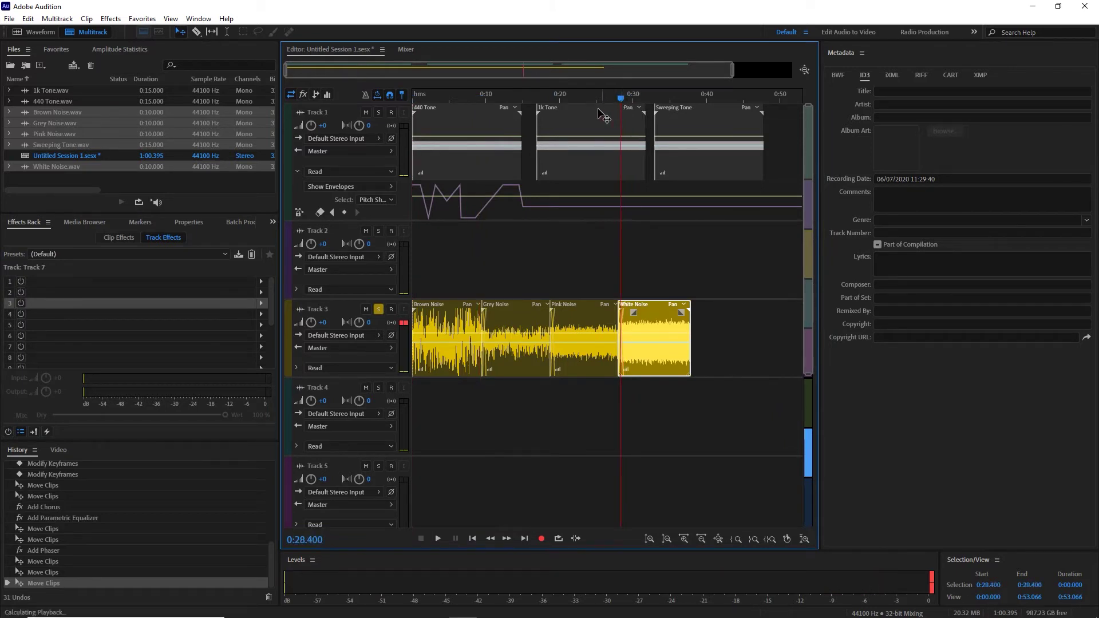
key(space)
click(338, 310)
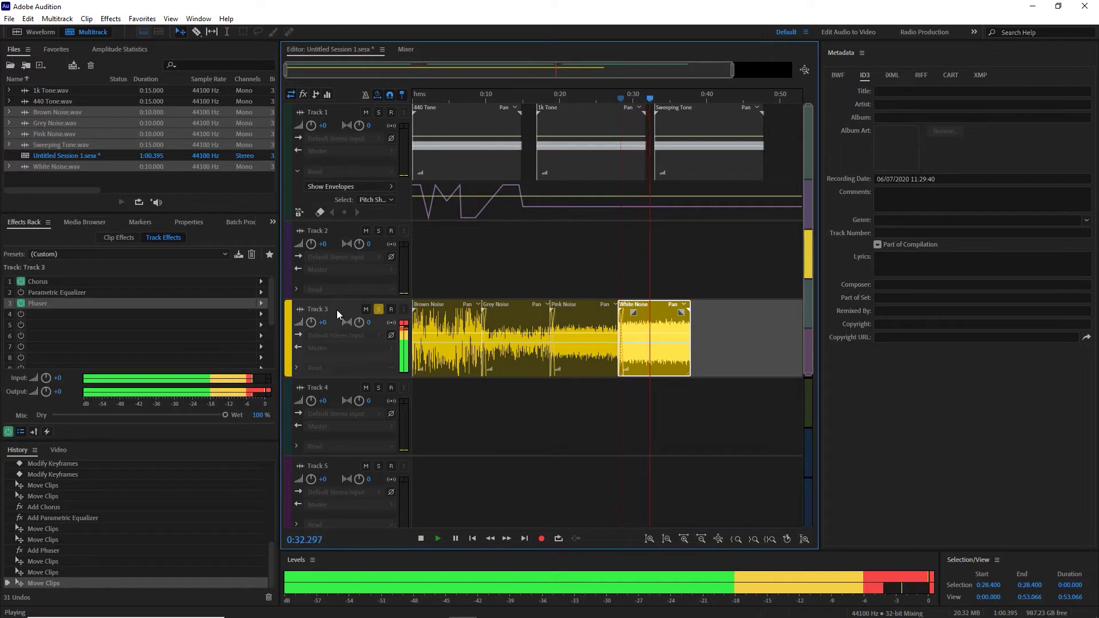
- Add the Waves Morphoder Stereo VST3 modulation effect to the fourth rack slot of Track 3
click(261, 313)
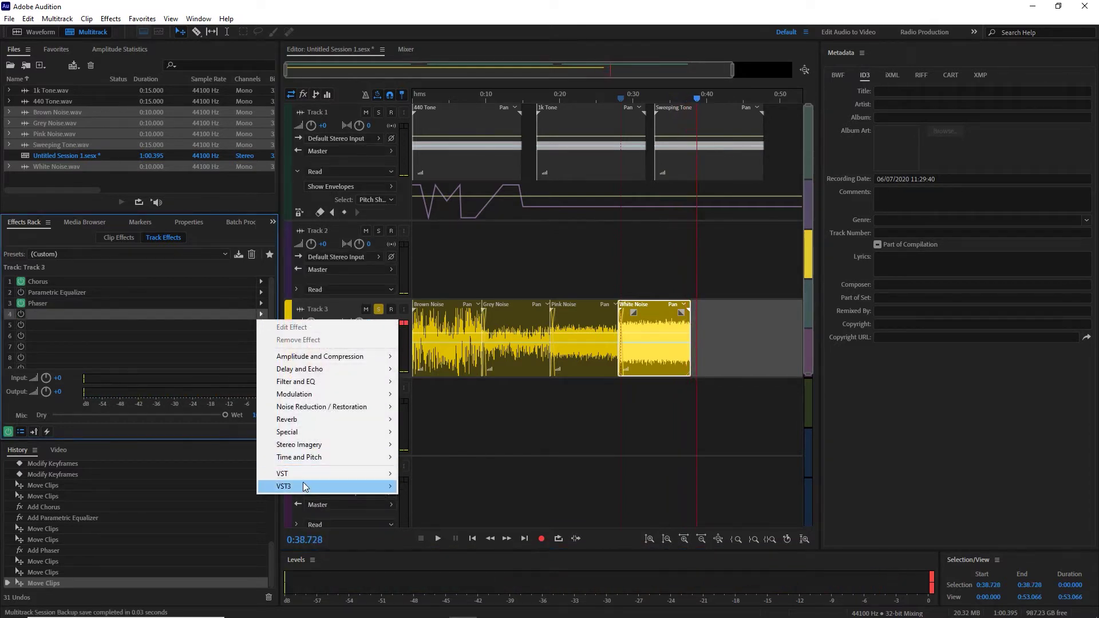
mouse_move(327, 491)
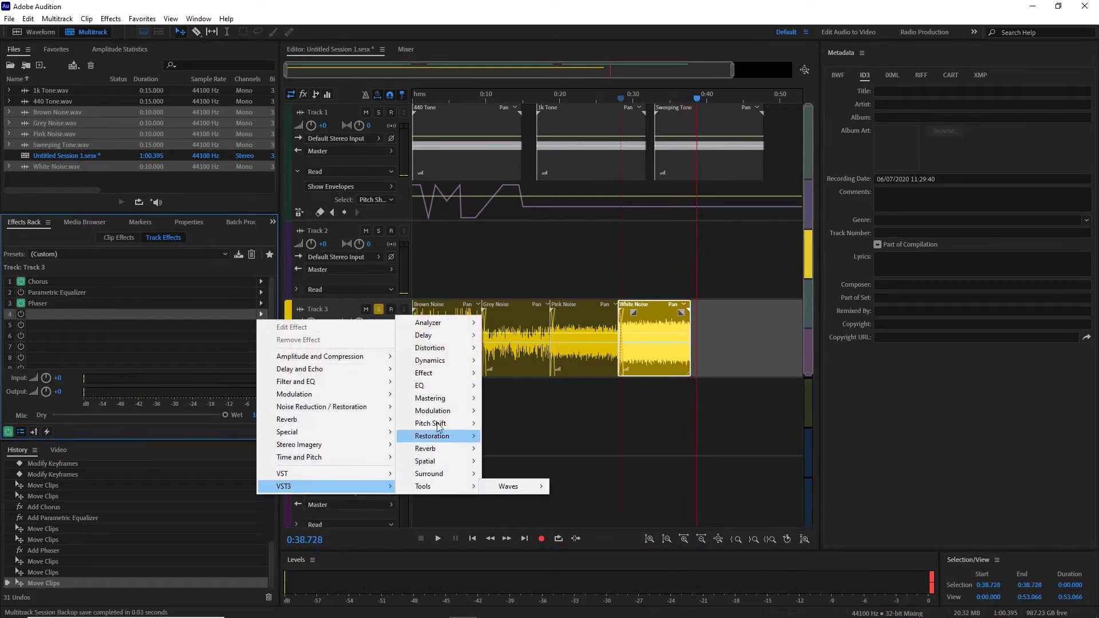
mouse_move(440, 414)
mouse_move(508, 411)
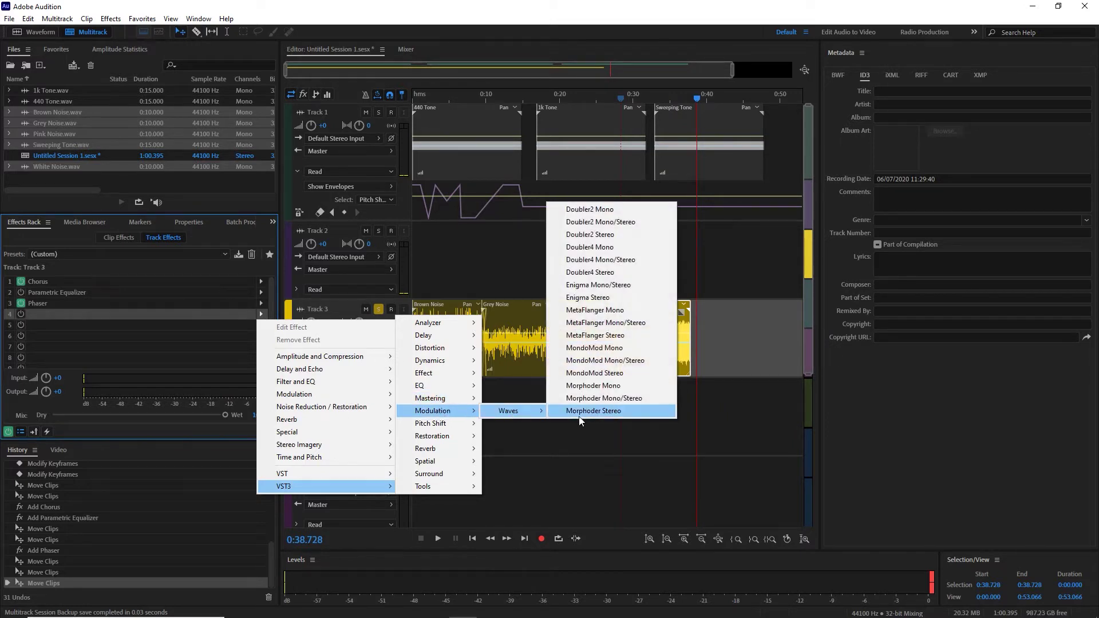
click(590, 410)
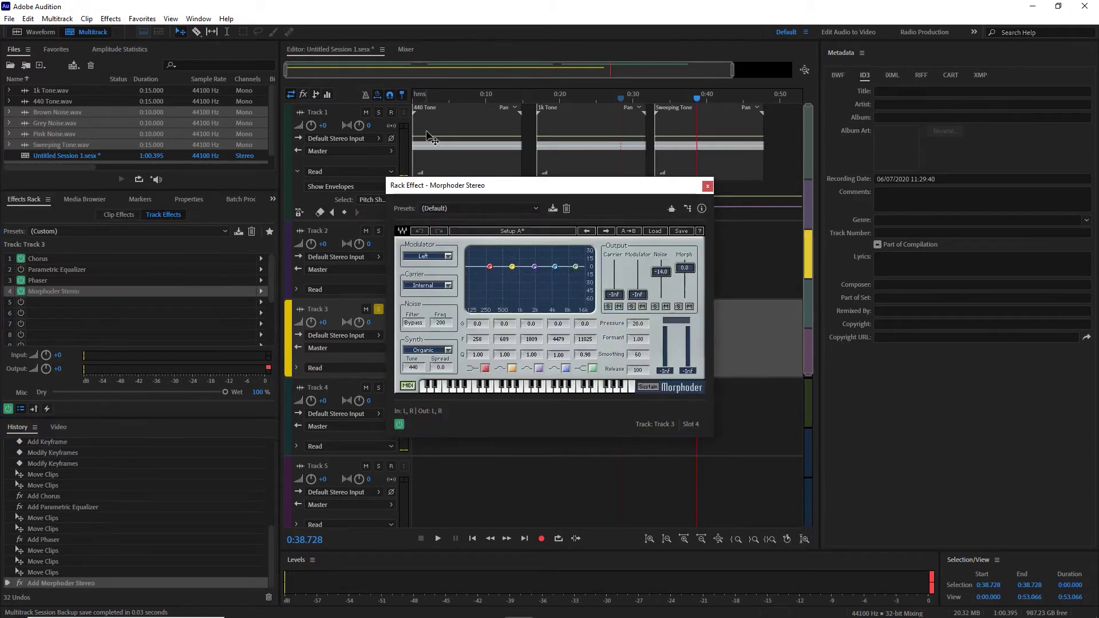
- Play Track 3 from the start while trying the Morphoder's Major Tom preset
drag(425, 97, 412, 98)
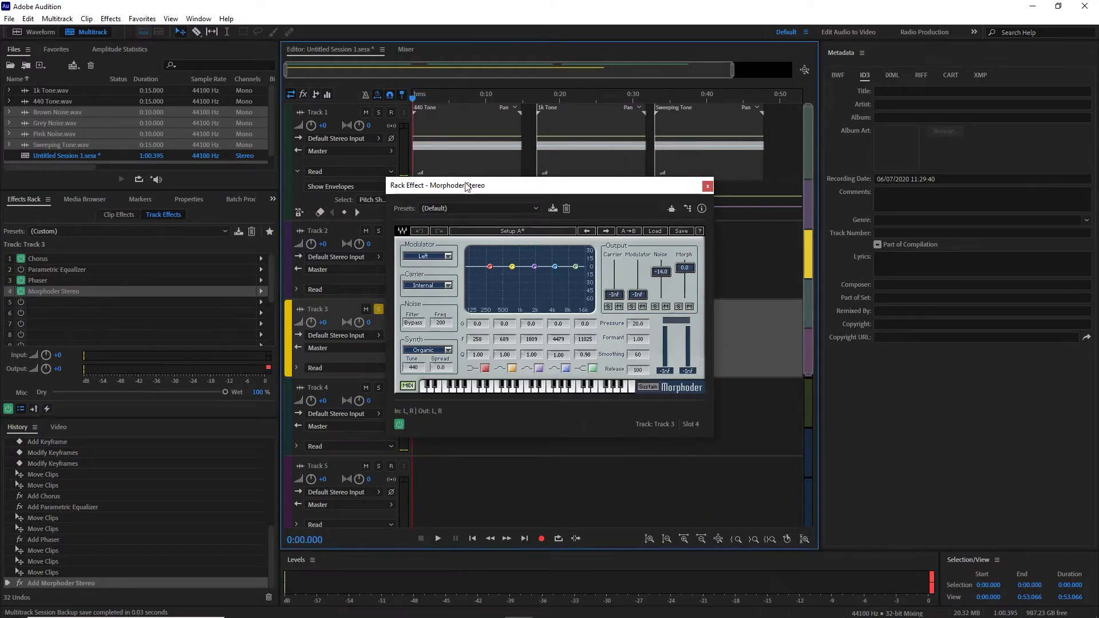
key(space)
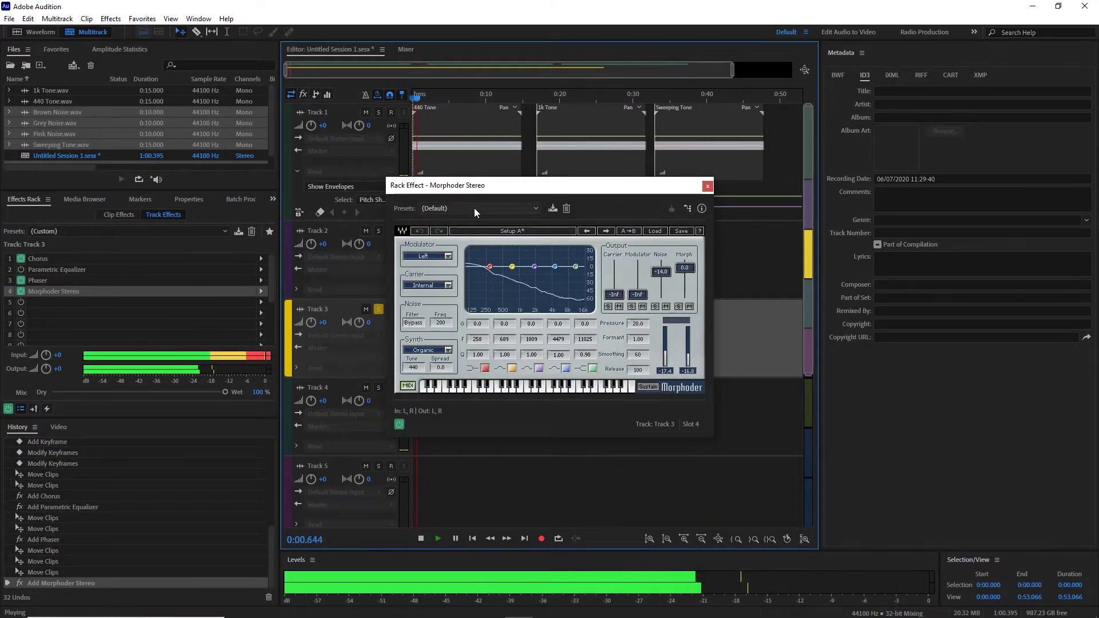
click(474, 208)
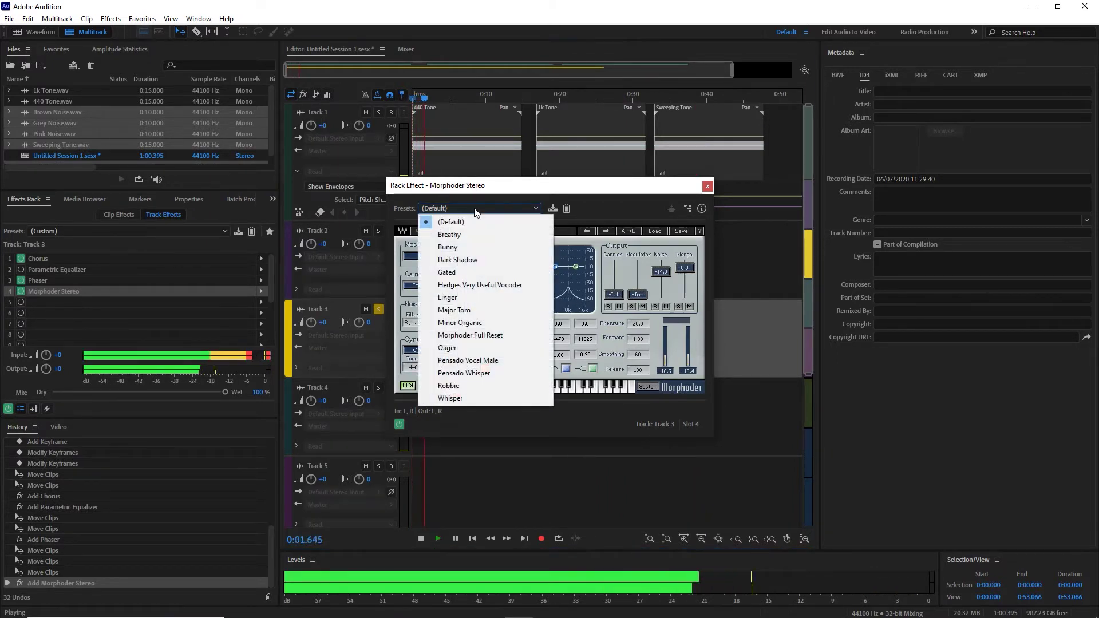
click(461, 312)
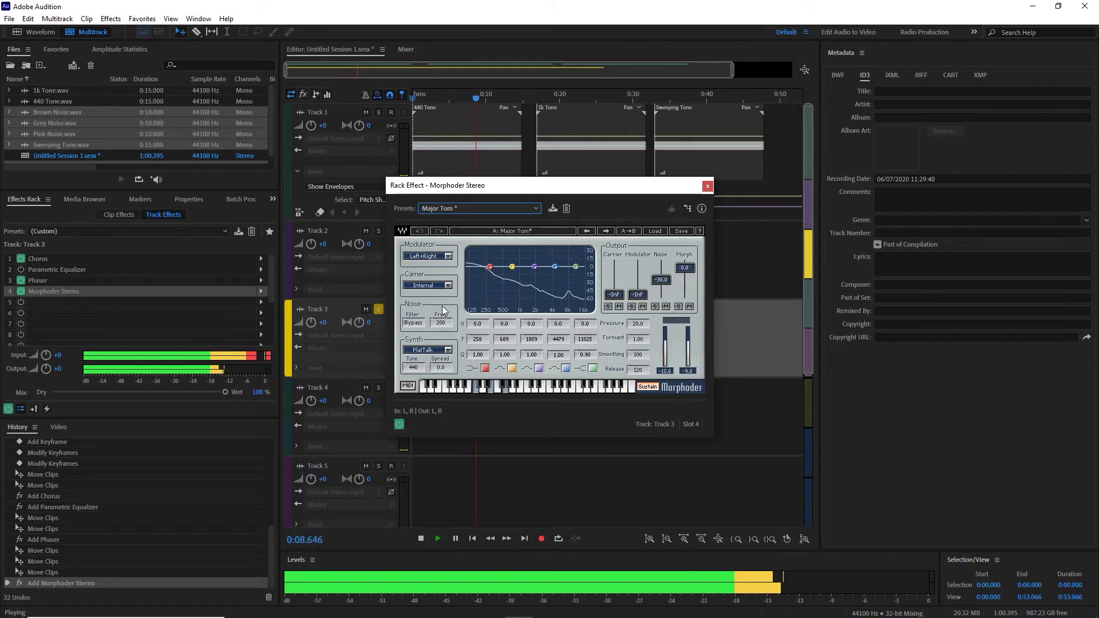
drag(488, 195, 580, 255)
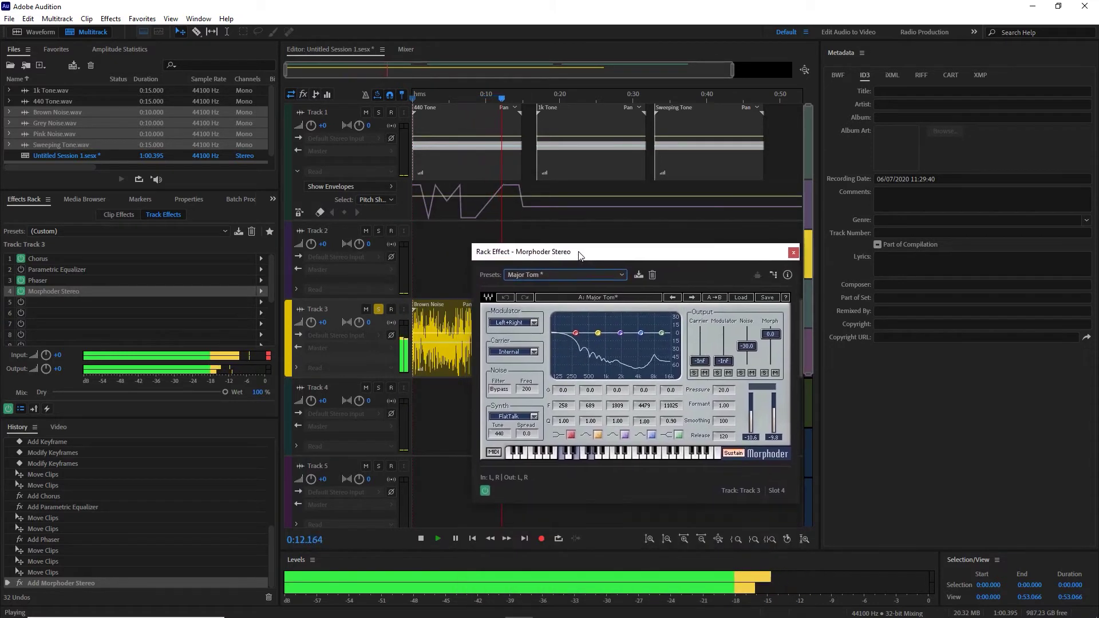
key(space)
- Apply the Morphoder's Oager preset, play Track 3 from the start with it, and move the effect window clear of the clips
click(541, 275)
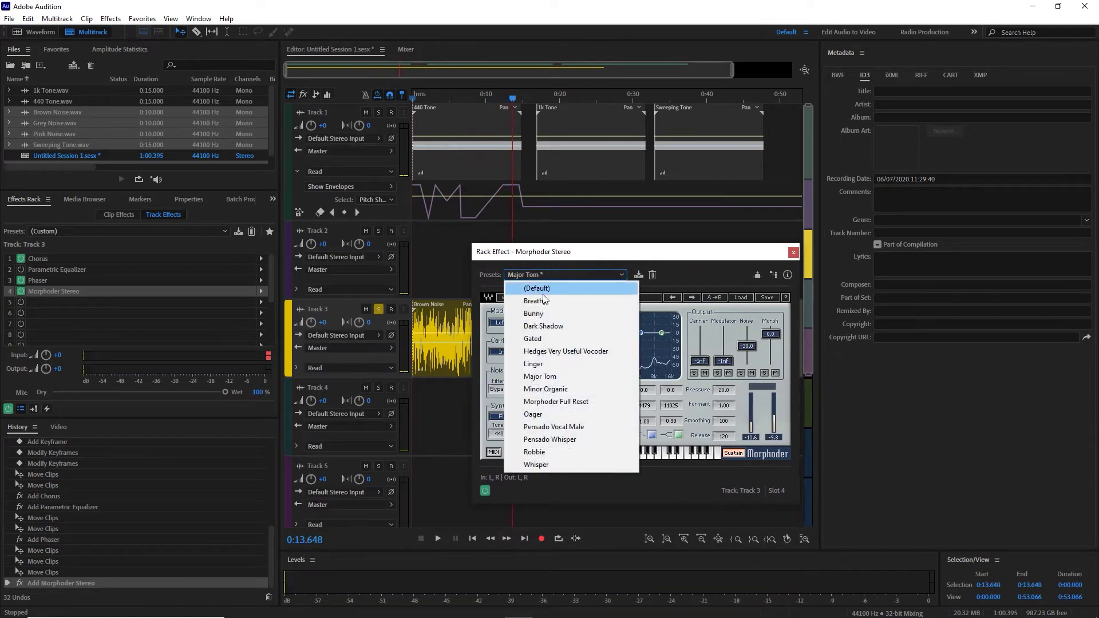
click(533, 414)
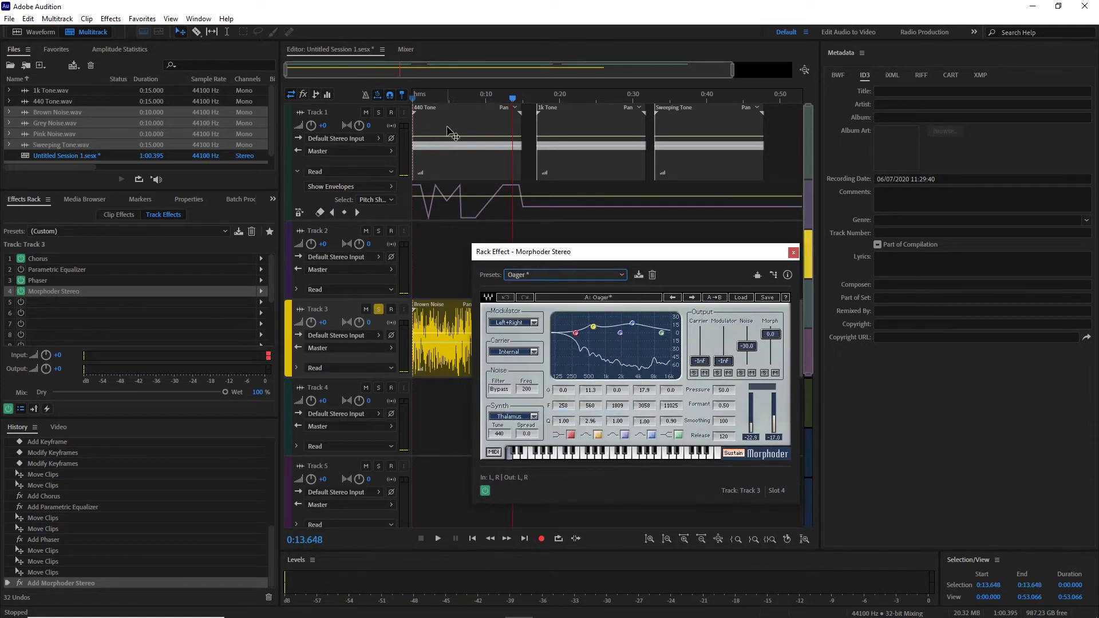
drag(435, 95, 375, 101)
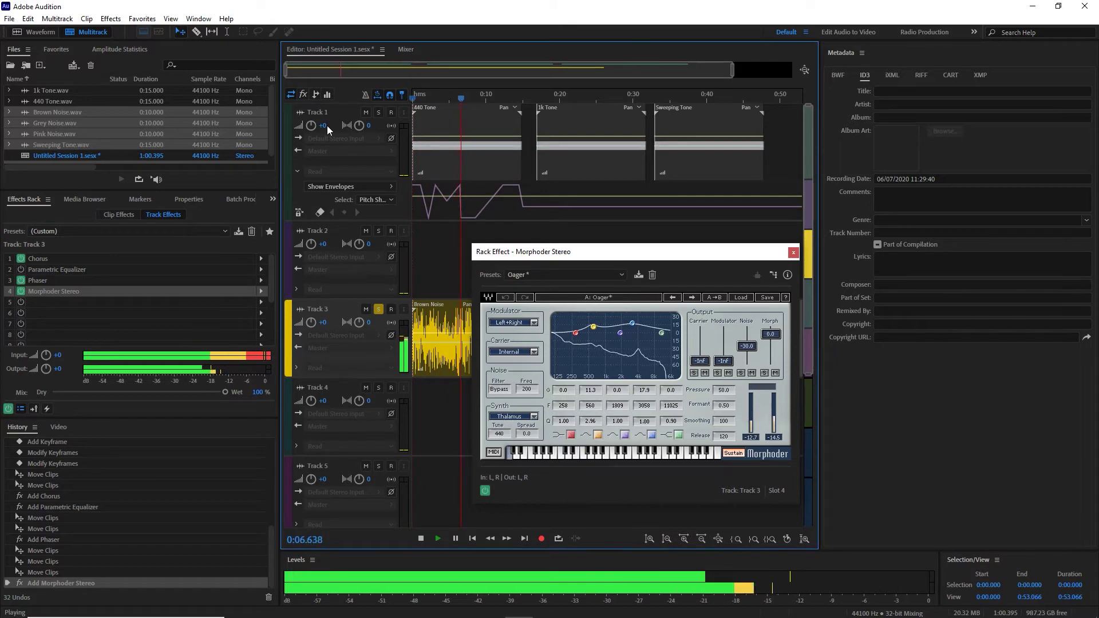
key(space)
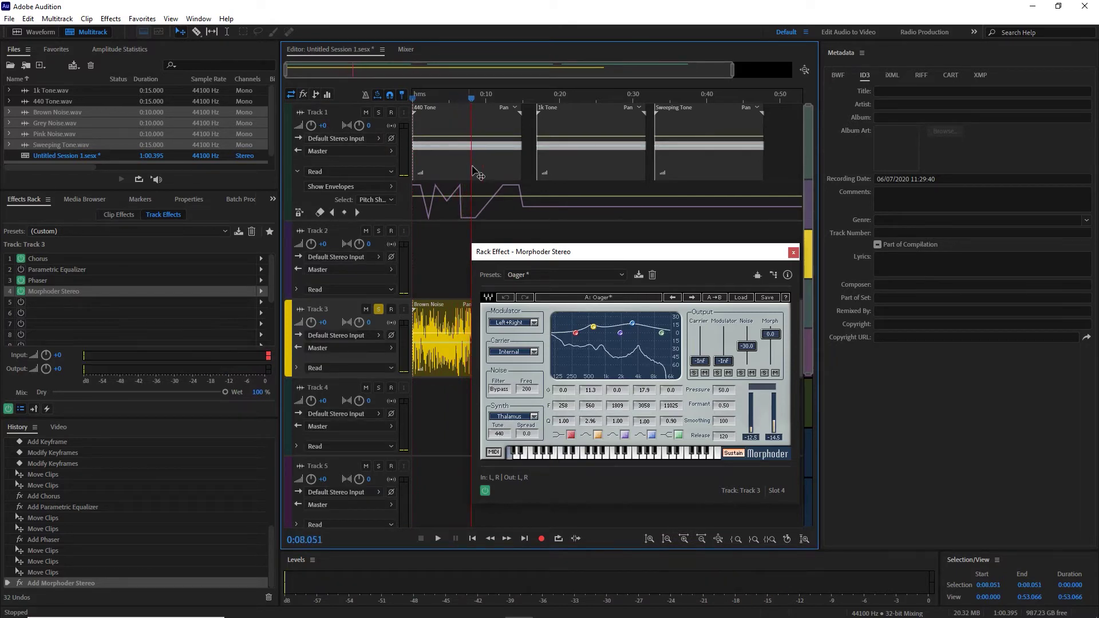
drag(581, 253, 635, 290)
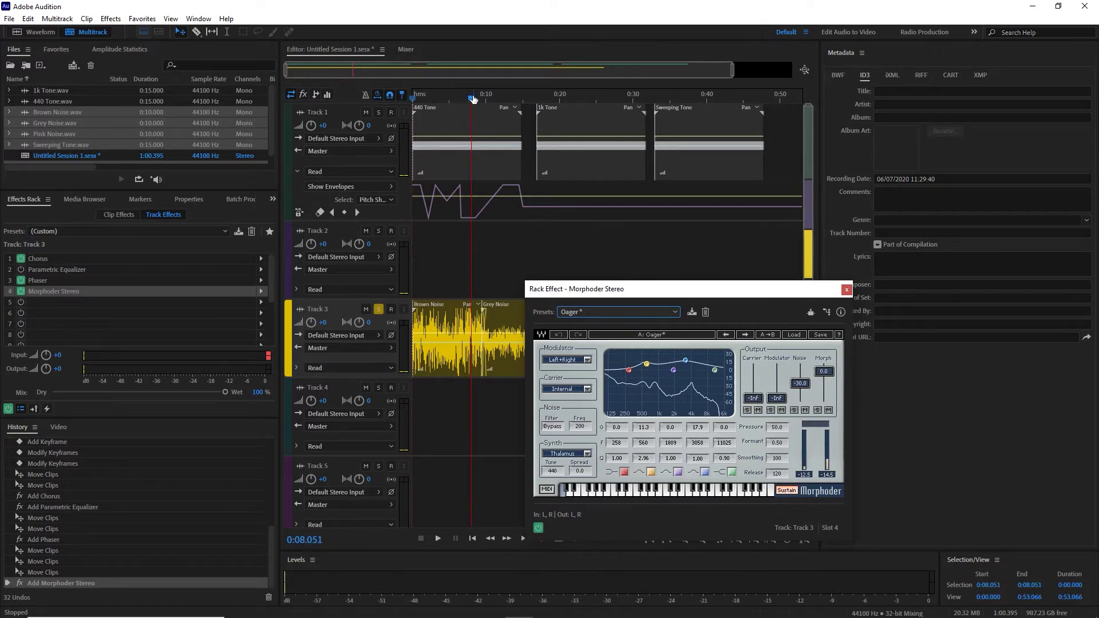
click(414, 100)
key(space)
key(space)
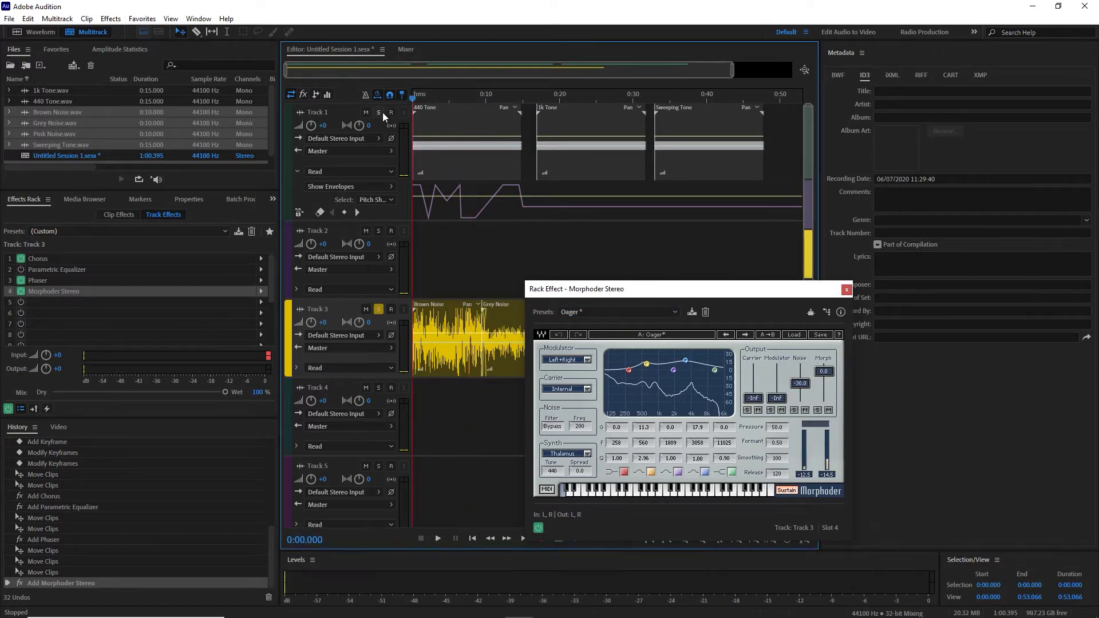
- Move the 440 Tone clip to about 52 s on Track 1 and place the Sweeping Tone clip at the track's start
drag(704, 127, 706, 180)
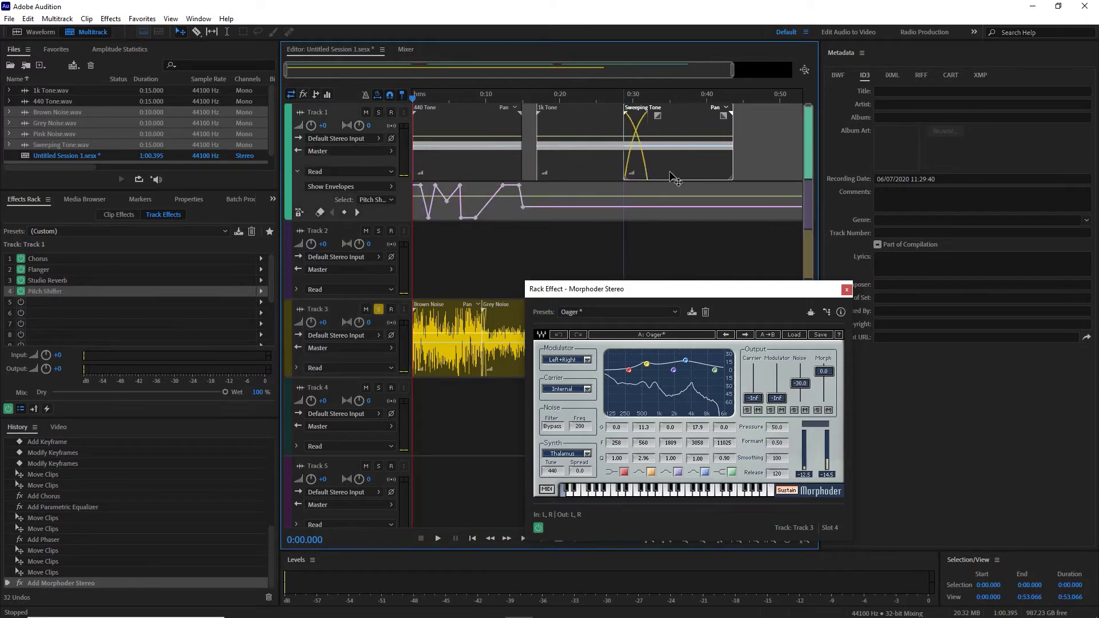
drag(446, 134, 797, 117)
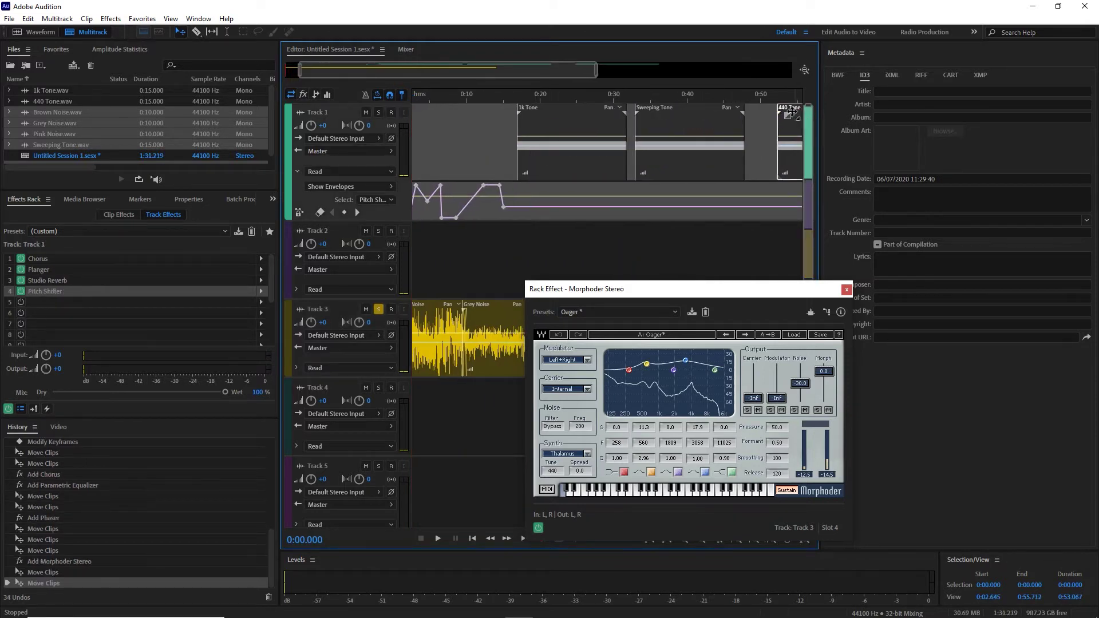
drag(678, 127, 388, 209)
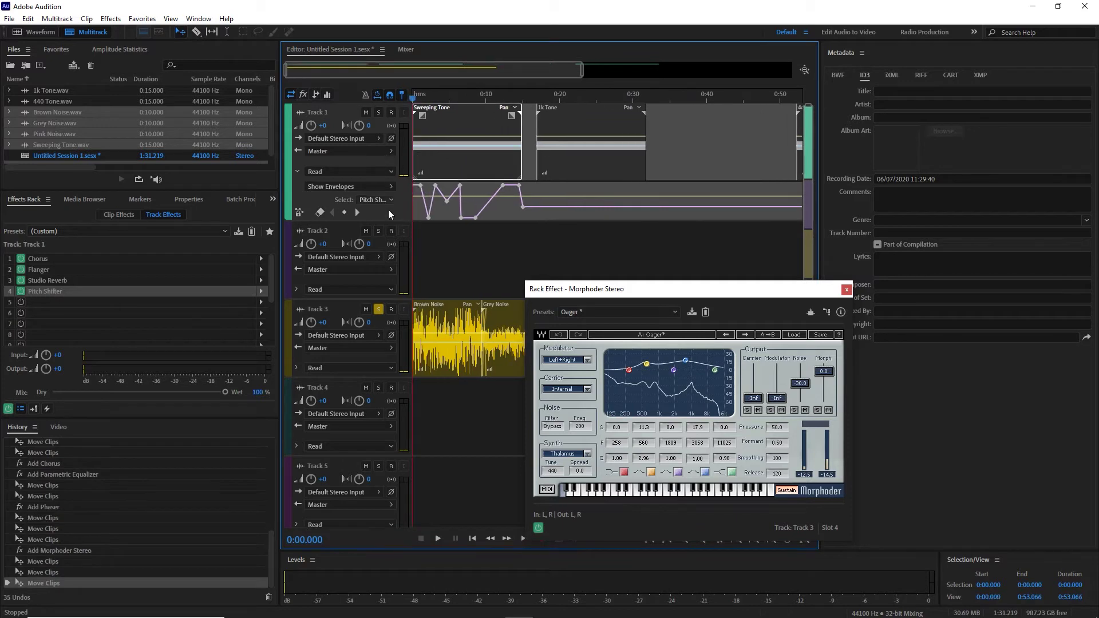
- Switch off Track 3's solo and play the session from the start to hear the Sweeping Tone with the pitch automation
click(378, 309)
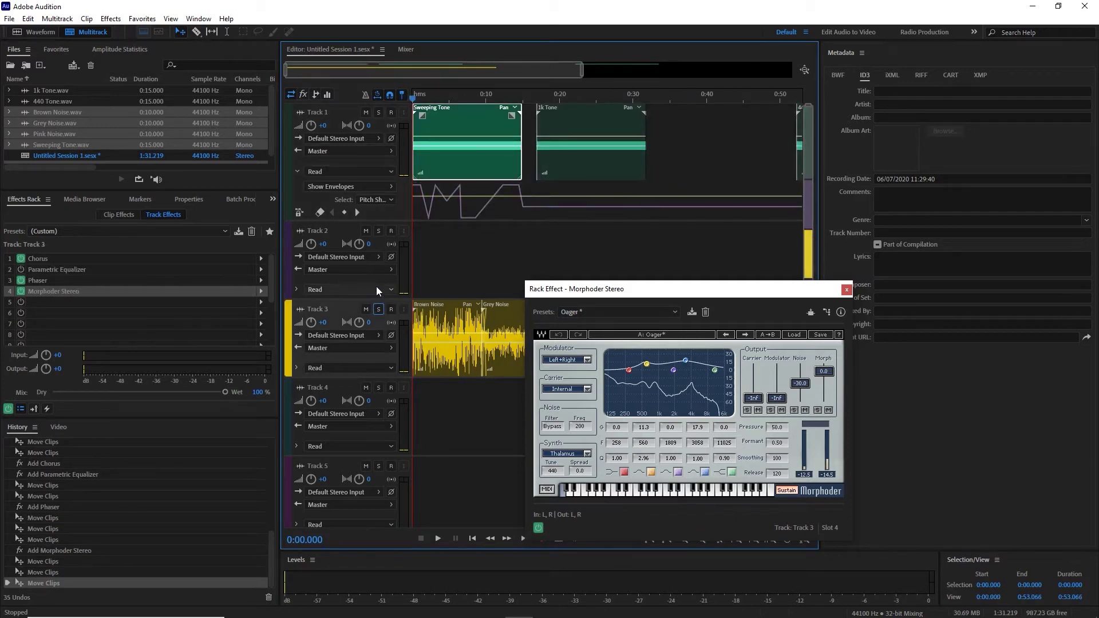
key(space)
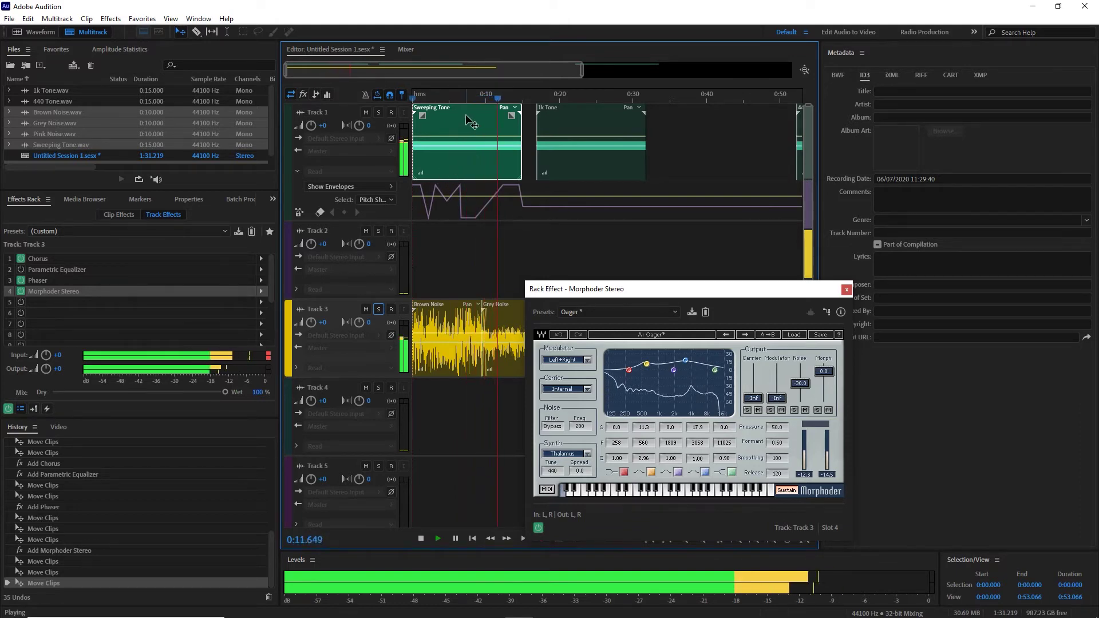
key(space)
- Move the Sweeping Tone clip to about 36 s, put the 1k Tone clip at Track 1's start, and play it through the pitch automation
drag(463, 115, 724, 116)
drag(608, 132, 405, 98)
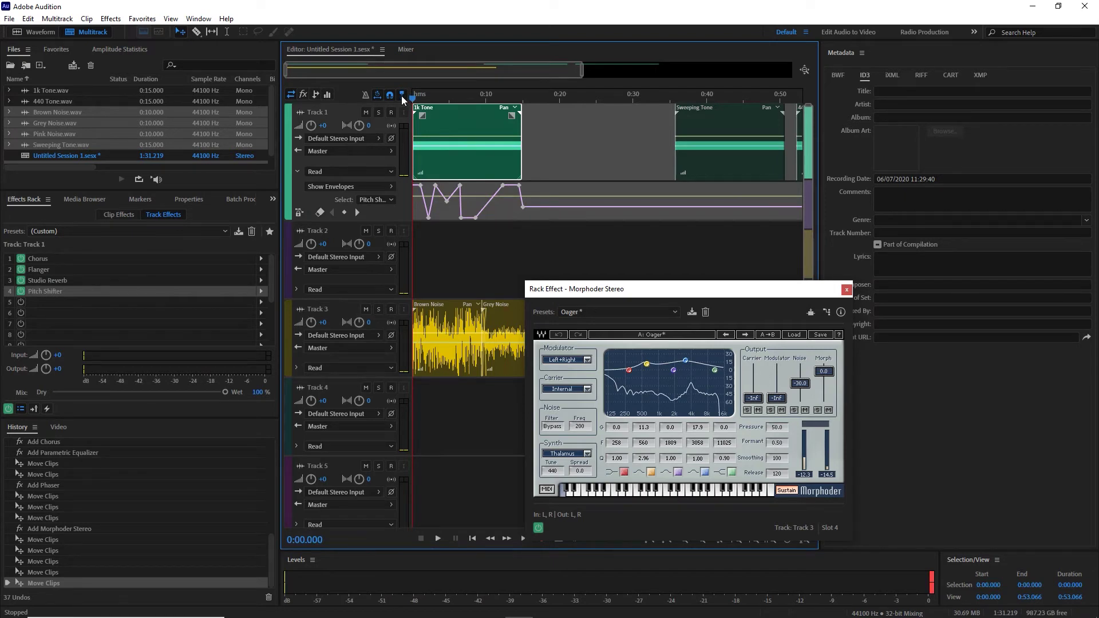
key(space)
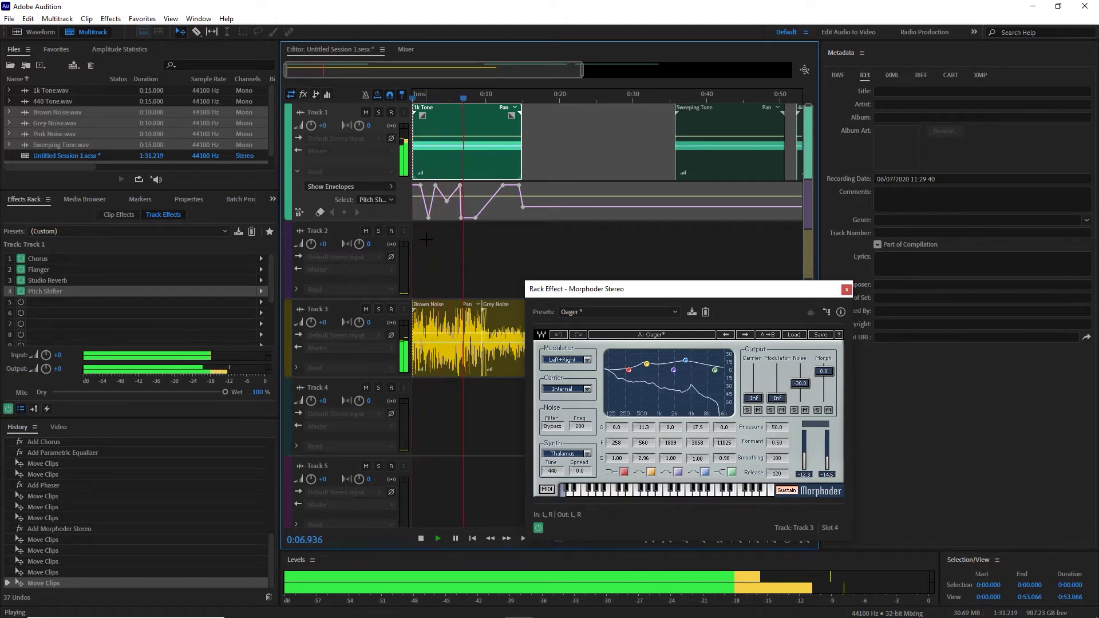
key(space)
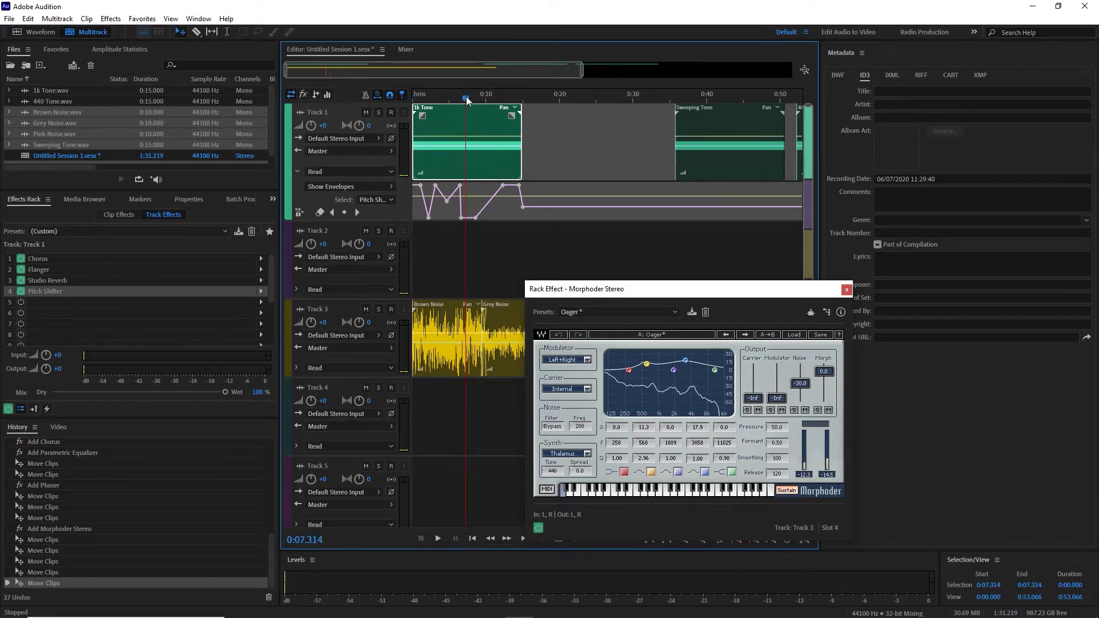
- Return the playhead to the session start and arm Track 2 for recording
drag(467, 101, 380, 108)
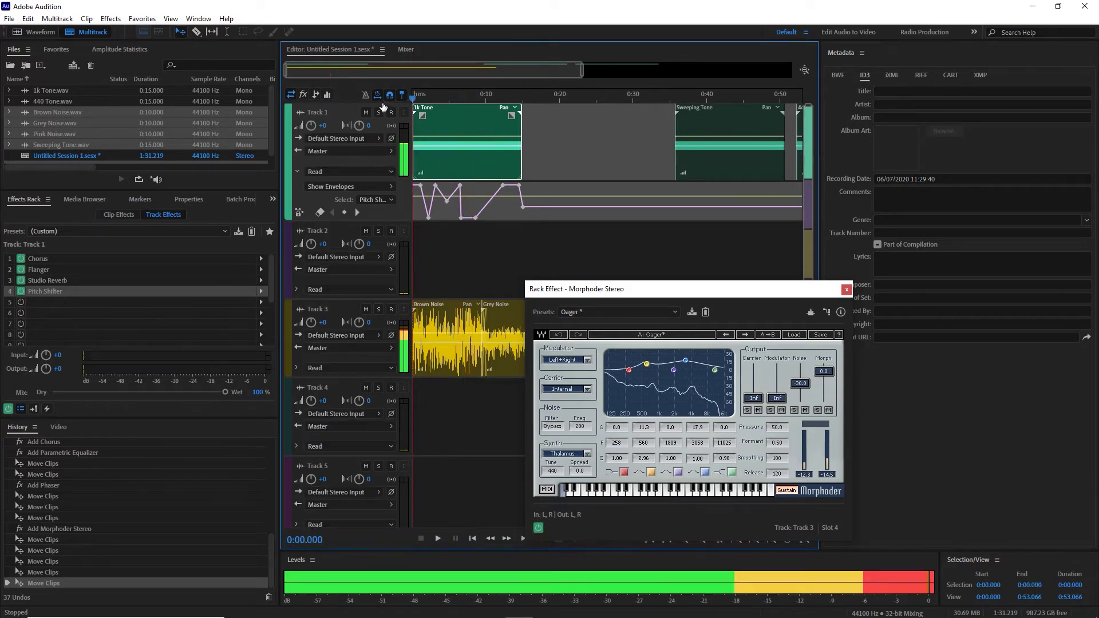
click(390, 232)
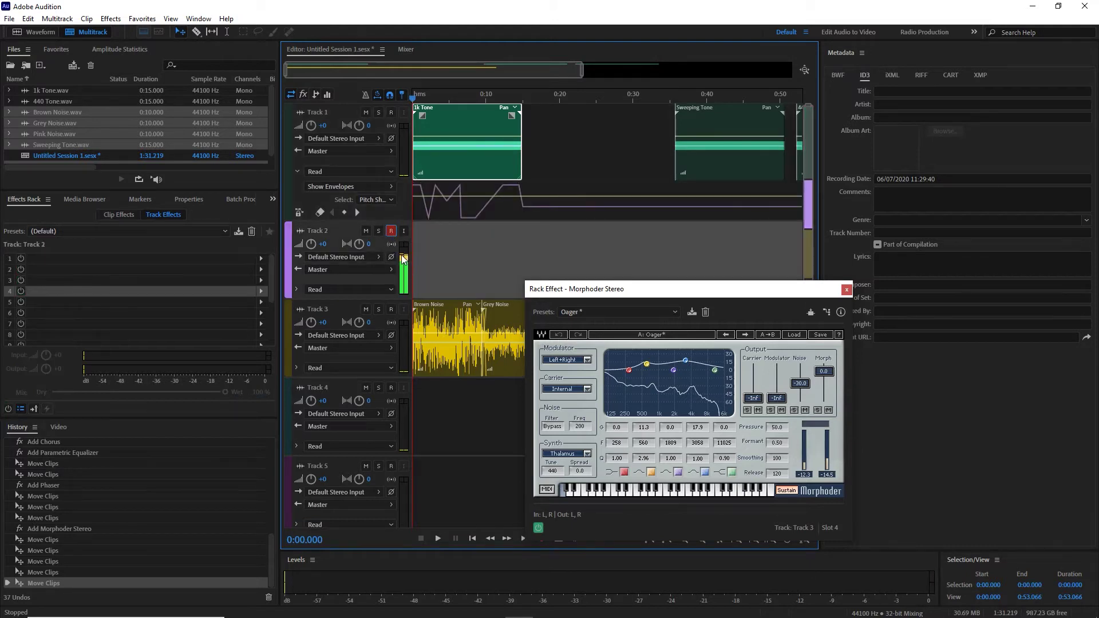
- Record a voice clip of about 9 s on Track 2 from the session start and stop the transport
drag(709, 292, 817, 179)
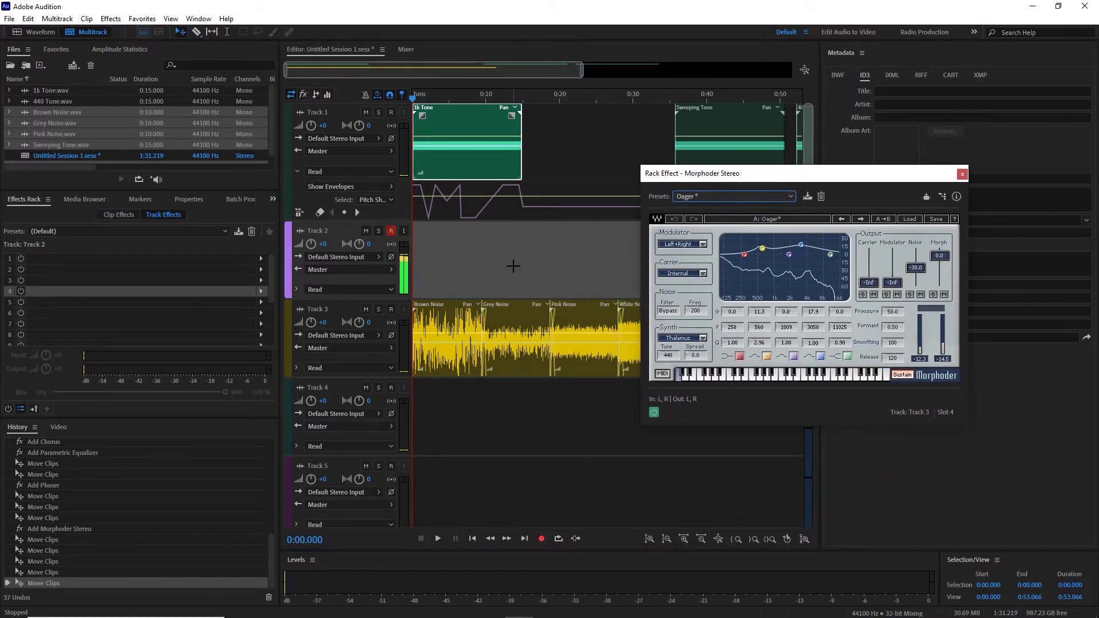
click(541, 539)
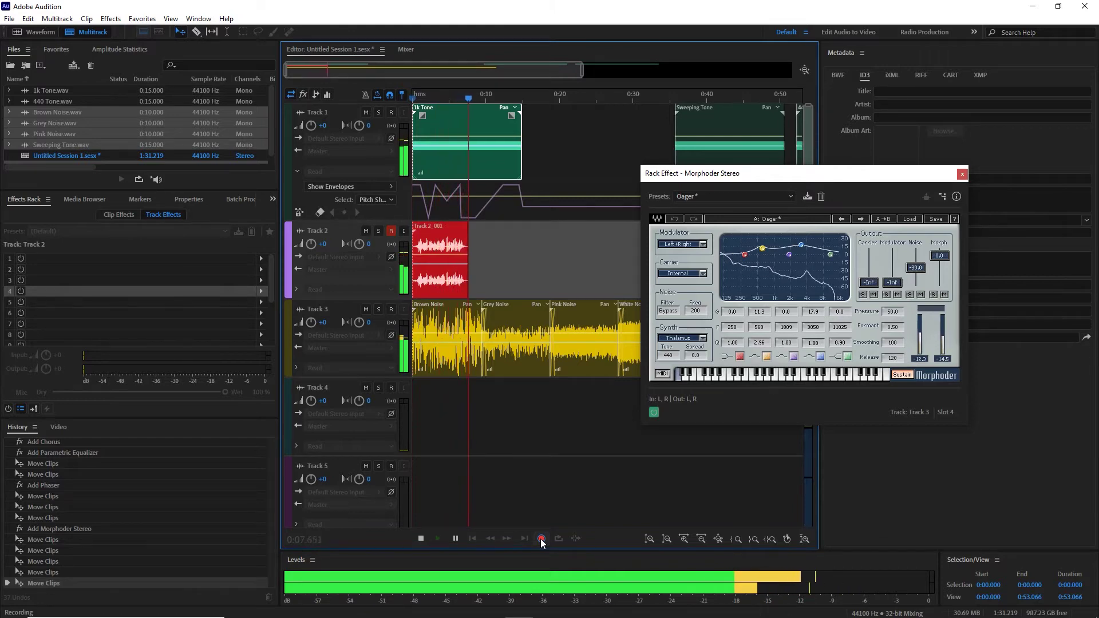
click(542, 539)
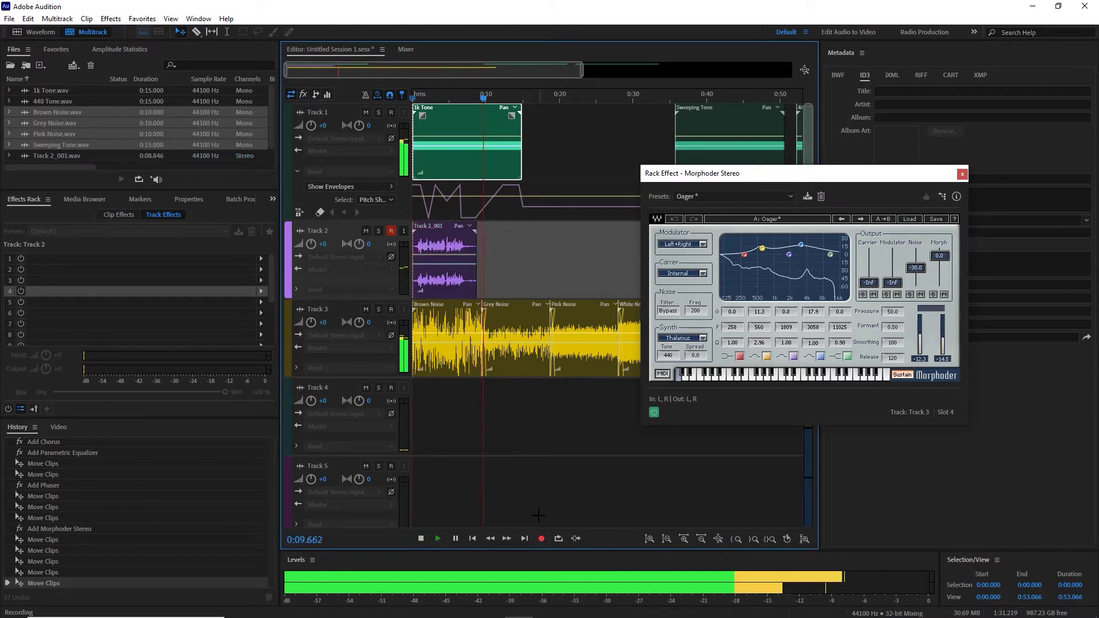
key(space)
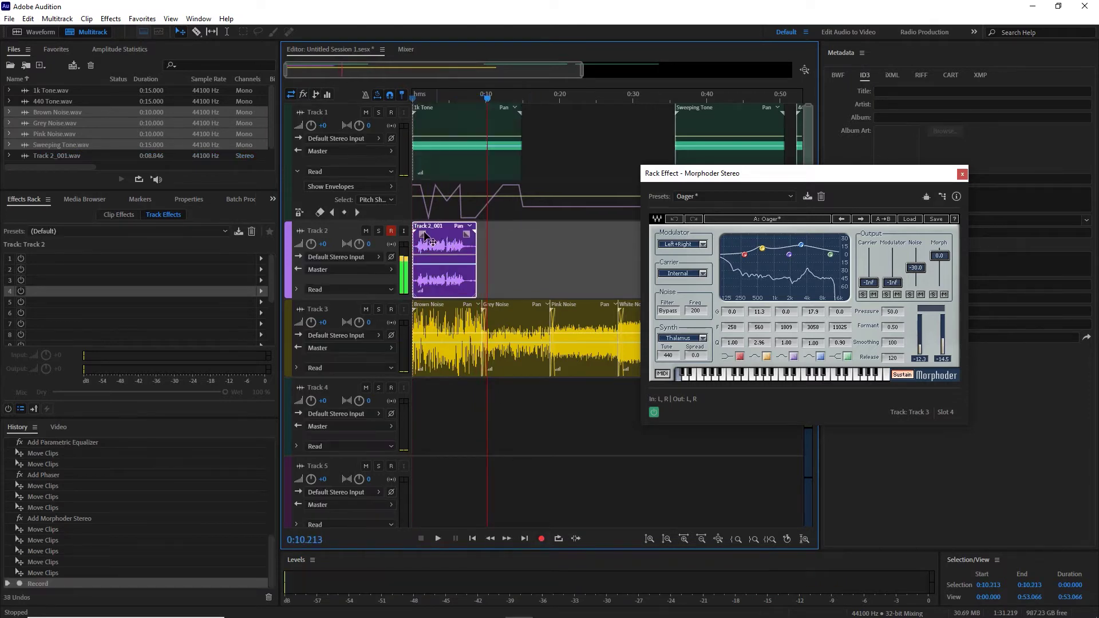
- Apply the Mark rack preset to Track 2's track effects and play the session from the start
click(452, 243)
click(167, 236)
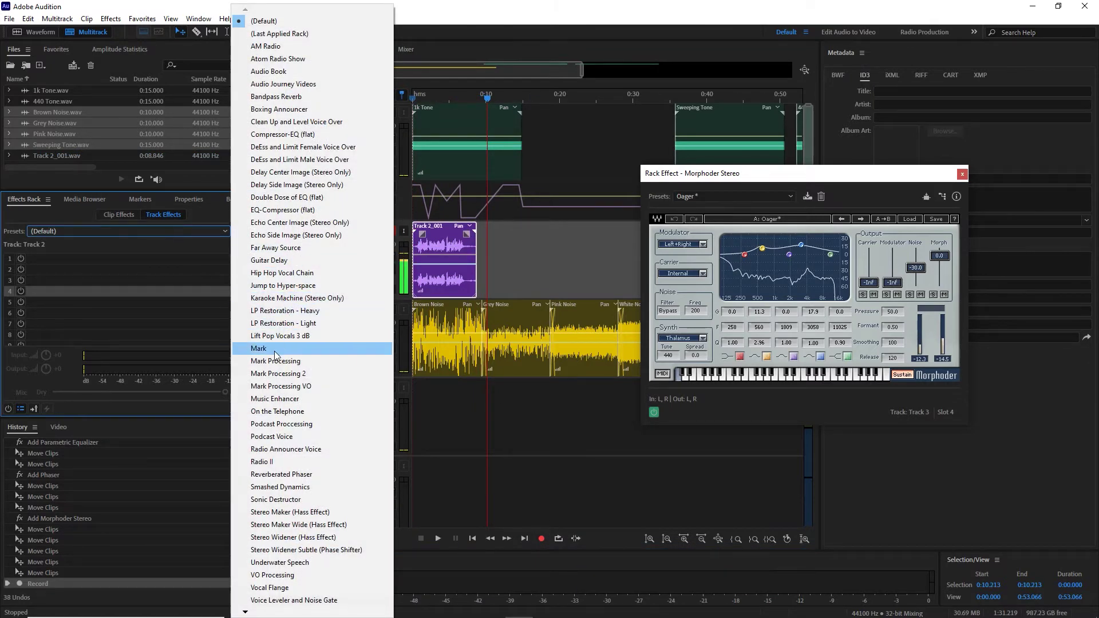
click(309, 346)
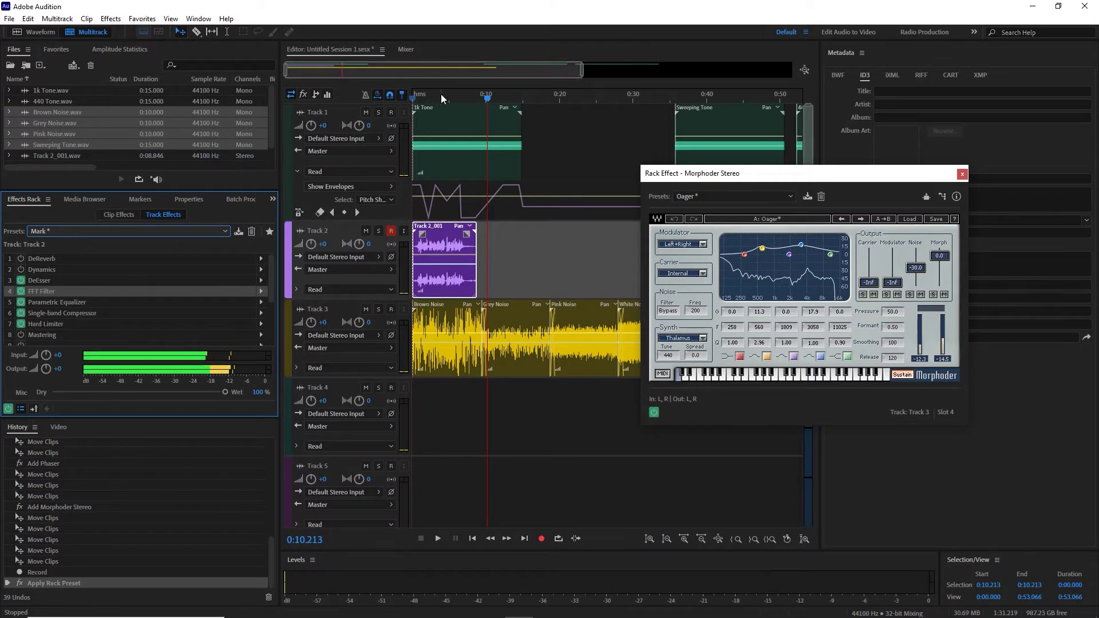
drag(440, 94, 390, 94)
key(space)
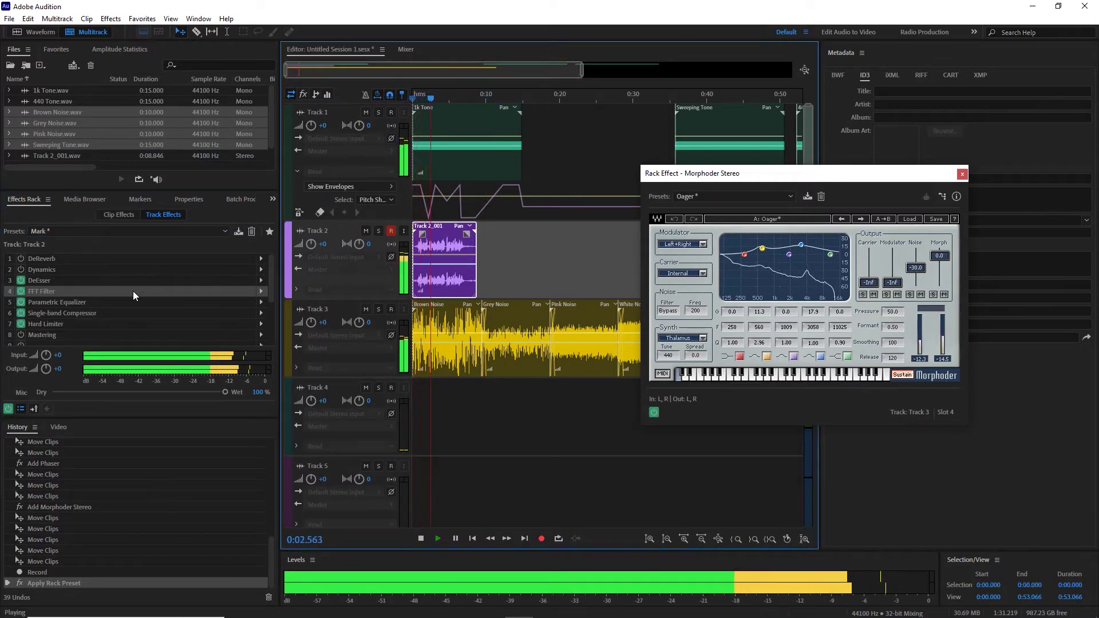
key(space)
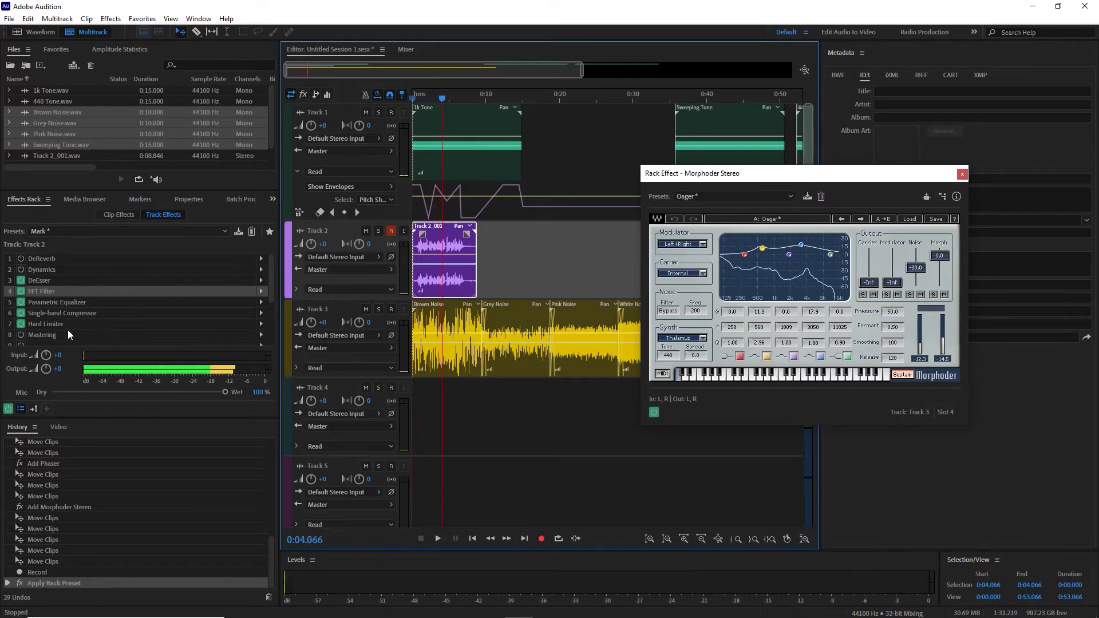
- Add a Chorus effect to slot 9 of Track 2's effects rack
scroll(235, 332, down, 1)
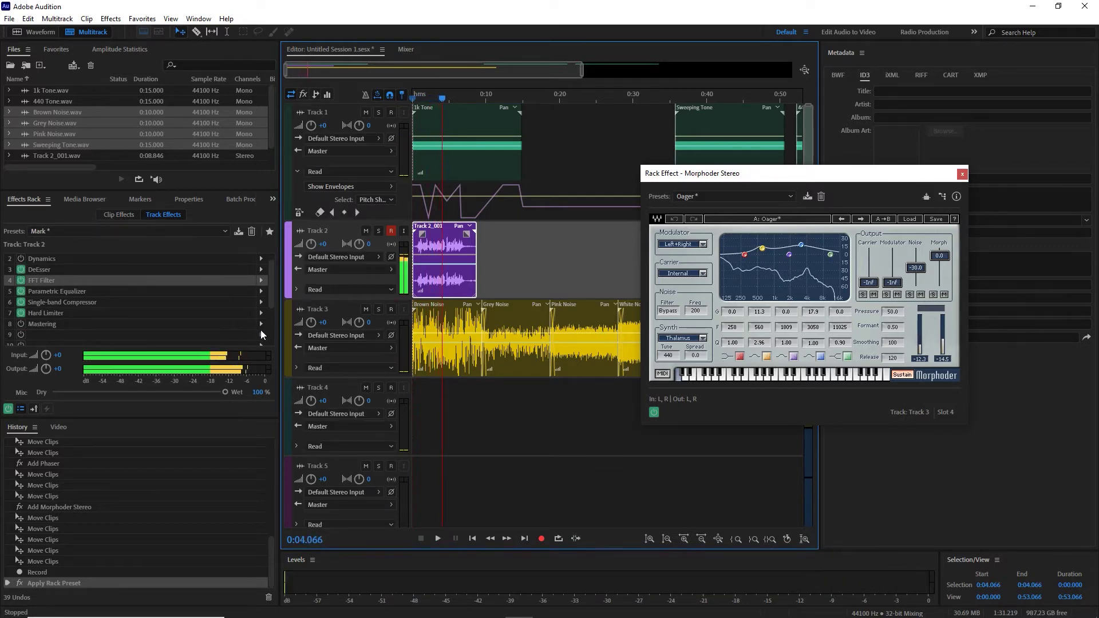
click(260, 336)
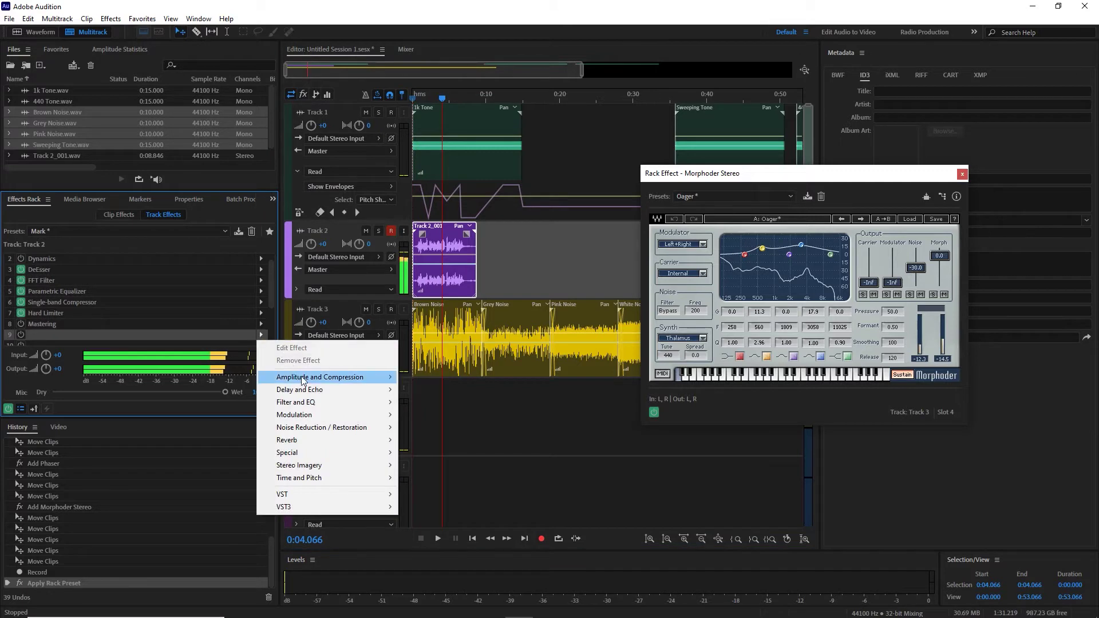
mouse_move(345, 419)
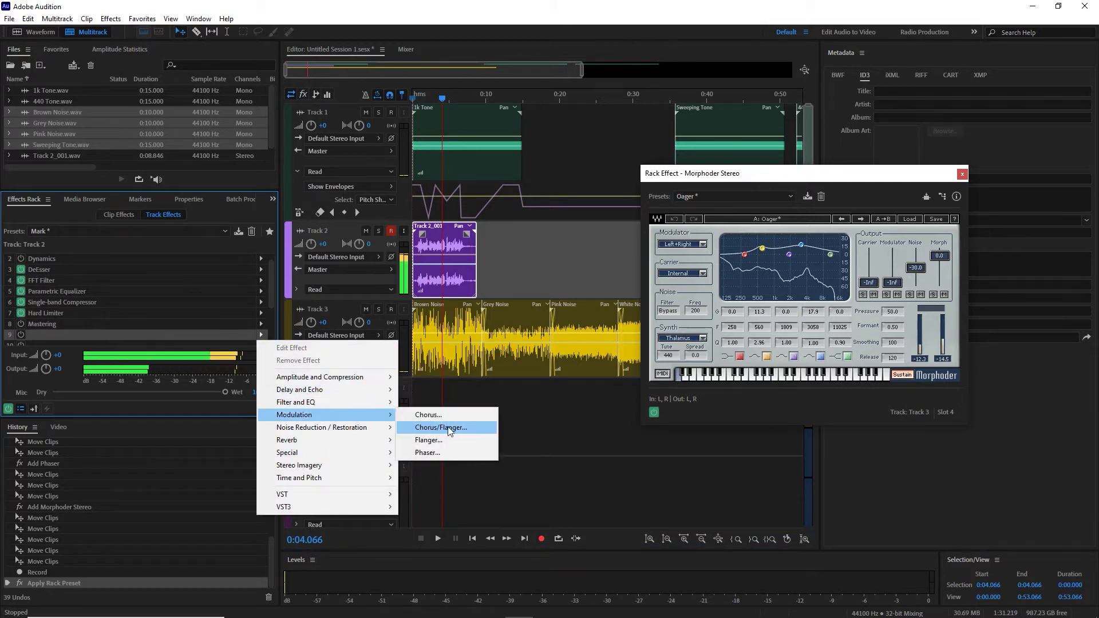
click(448, 414)
- Add a Studio Reverb effect to slot 10 of Track 2's rack and close the reverb and chorus windows
scroll(246, 314, down, 1)
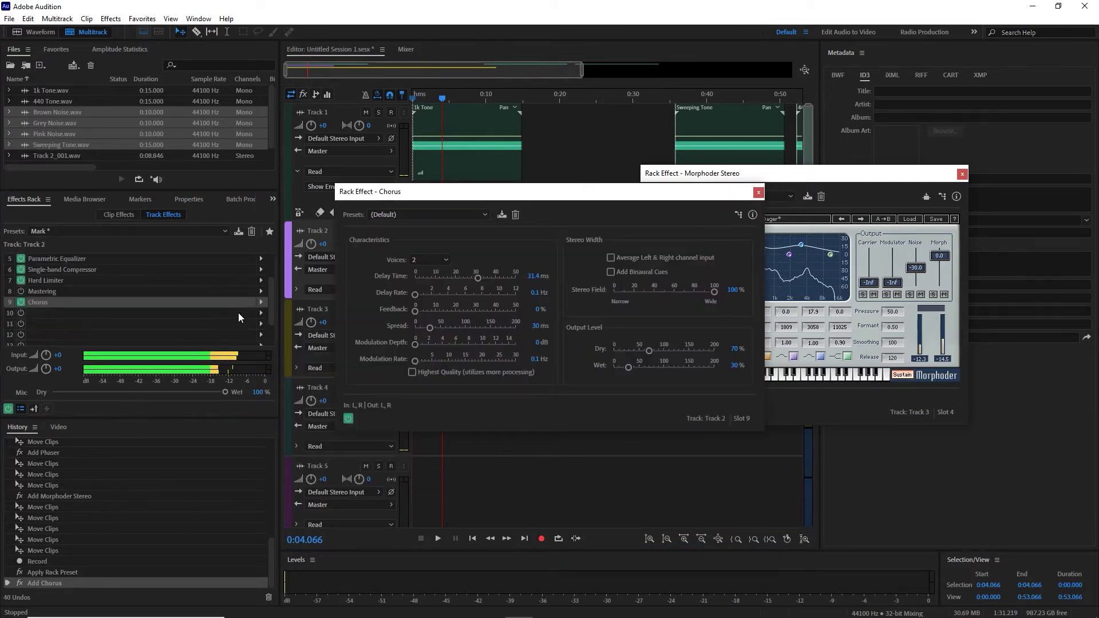
click(262, 313)
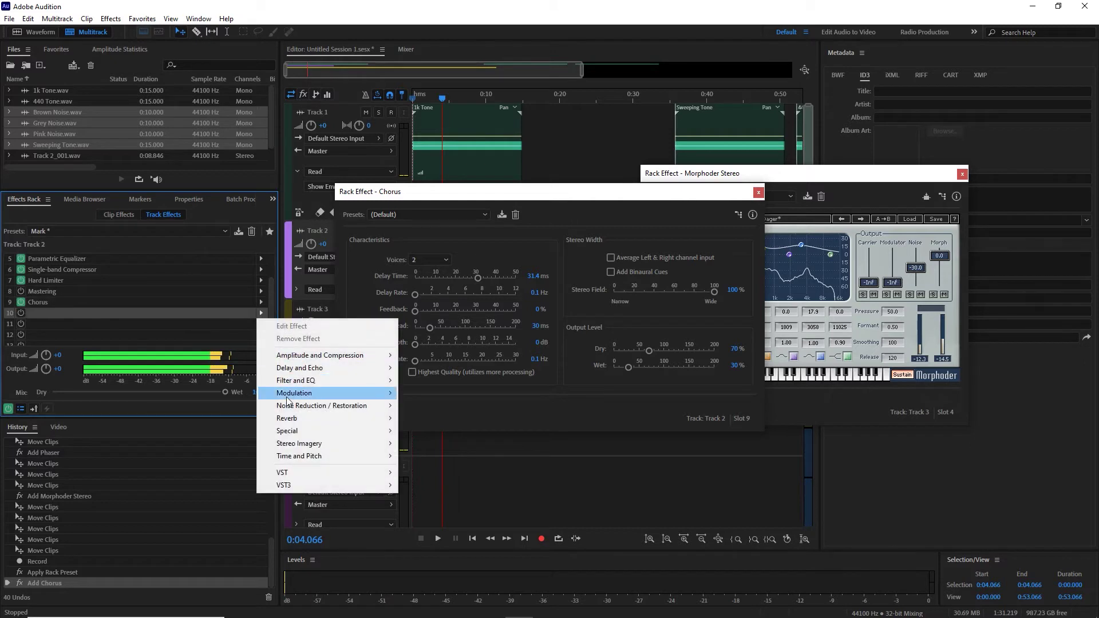
mouse_move(289, 422)
click(427, 460)
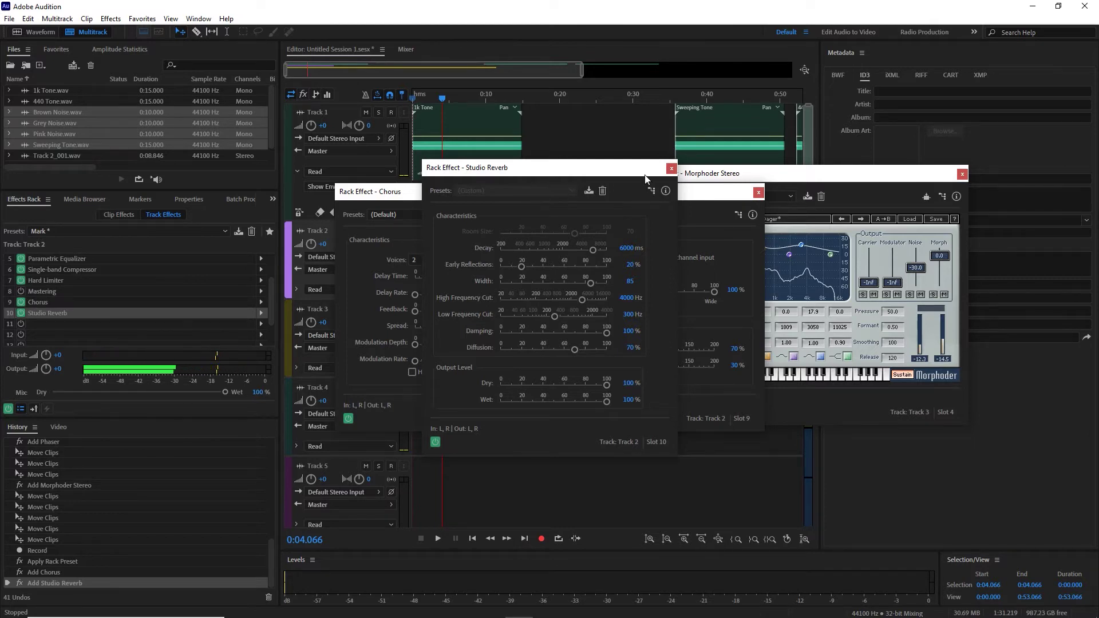
click(672, 169)
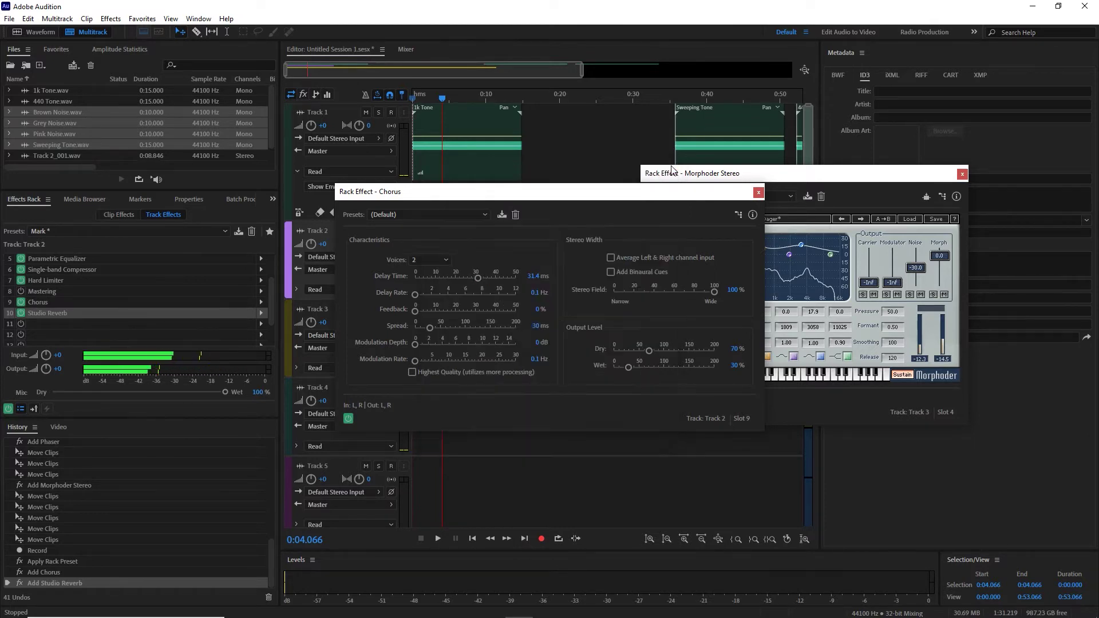
click(758, 194)
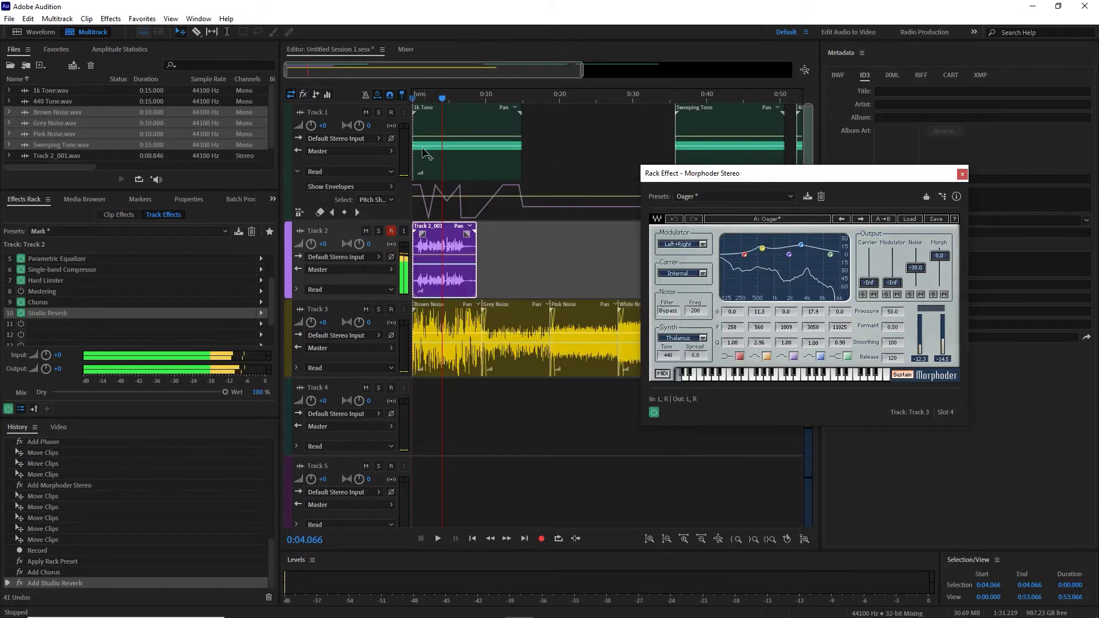
- Play a short passage from the session start to hear Track 2 with chorus and reverb
drag(441, 102, 410, 104)
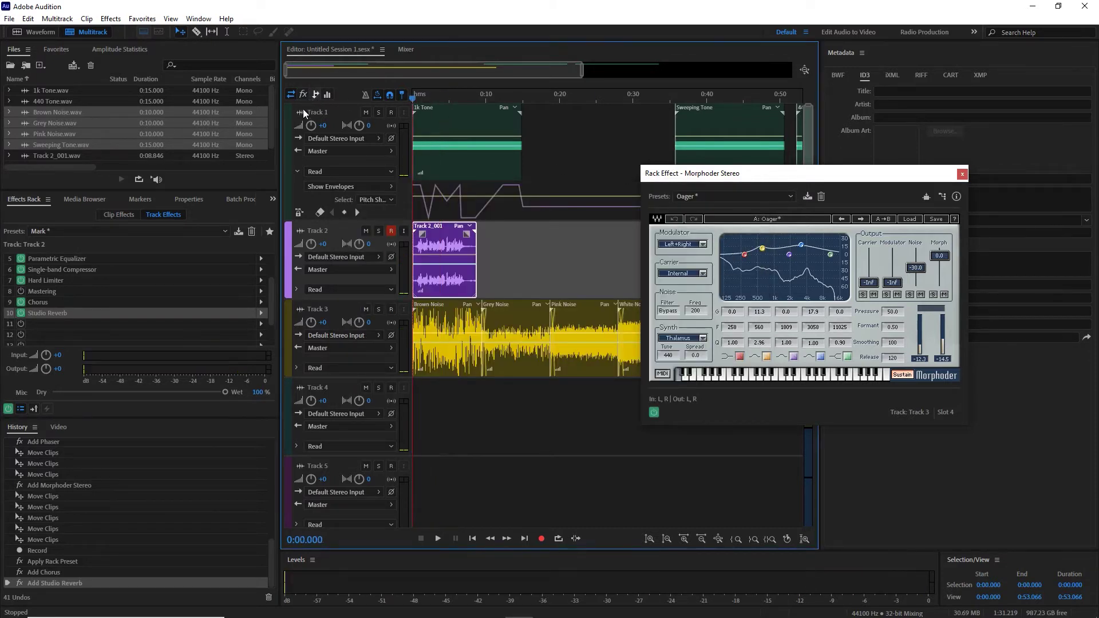
key(space)
key(space)
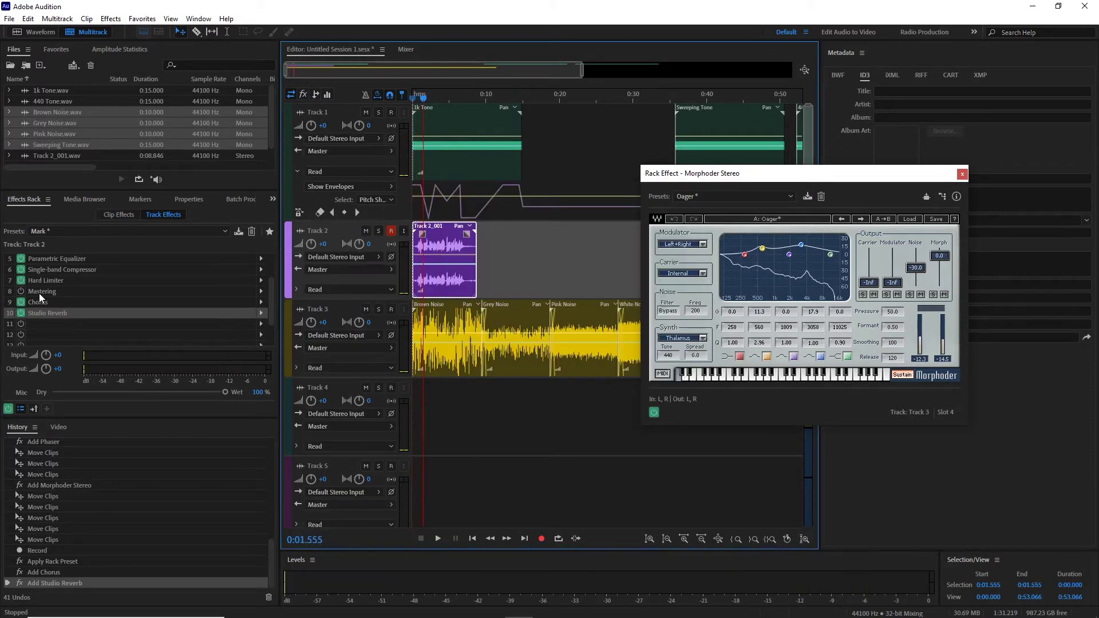
- Move Track 2's Mastering effect to slot 11 and enable it with Loudness Maximizer at 10% and Exciter at 25%
click(39, 293)
drag(48, 318, 48, 319)
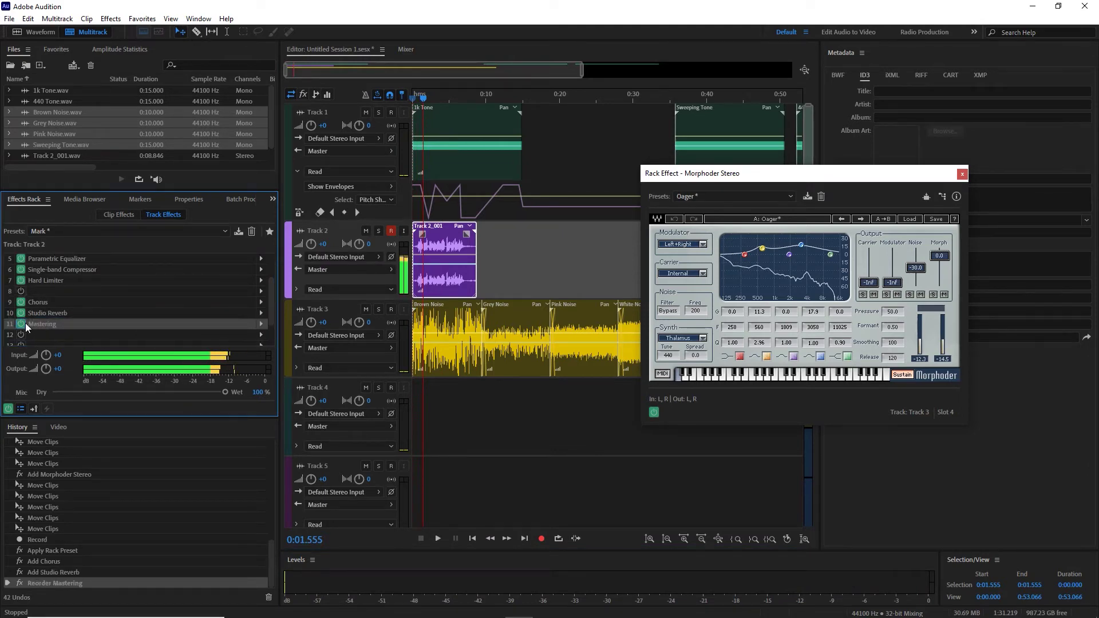
double_click(43, 324)
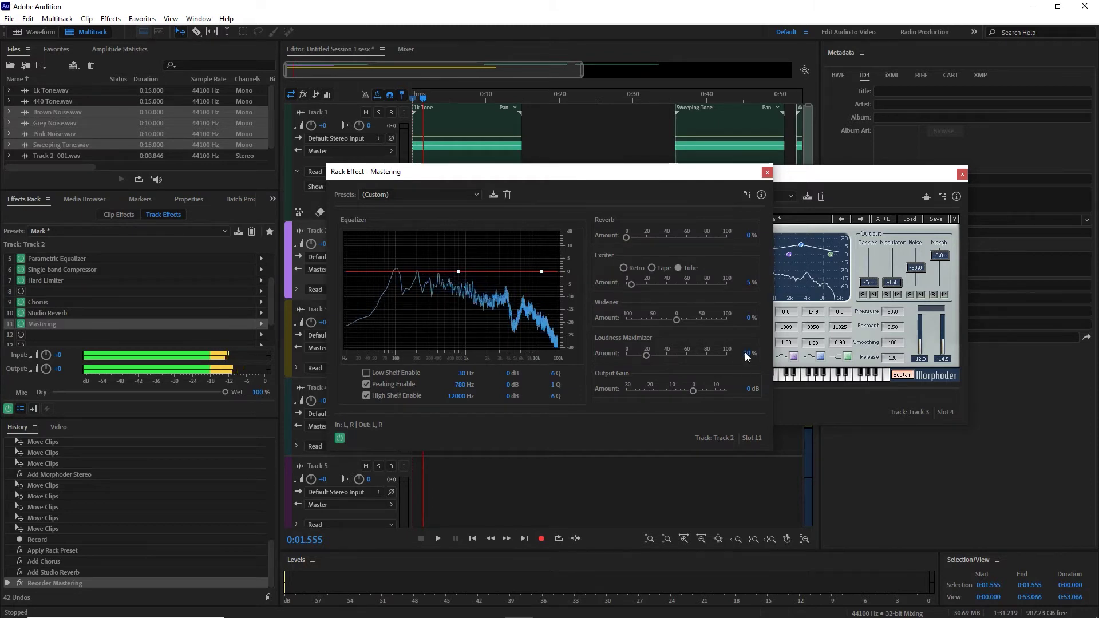
drag(747, 356, 730, 335)
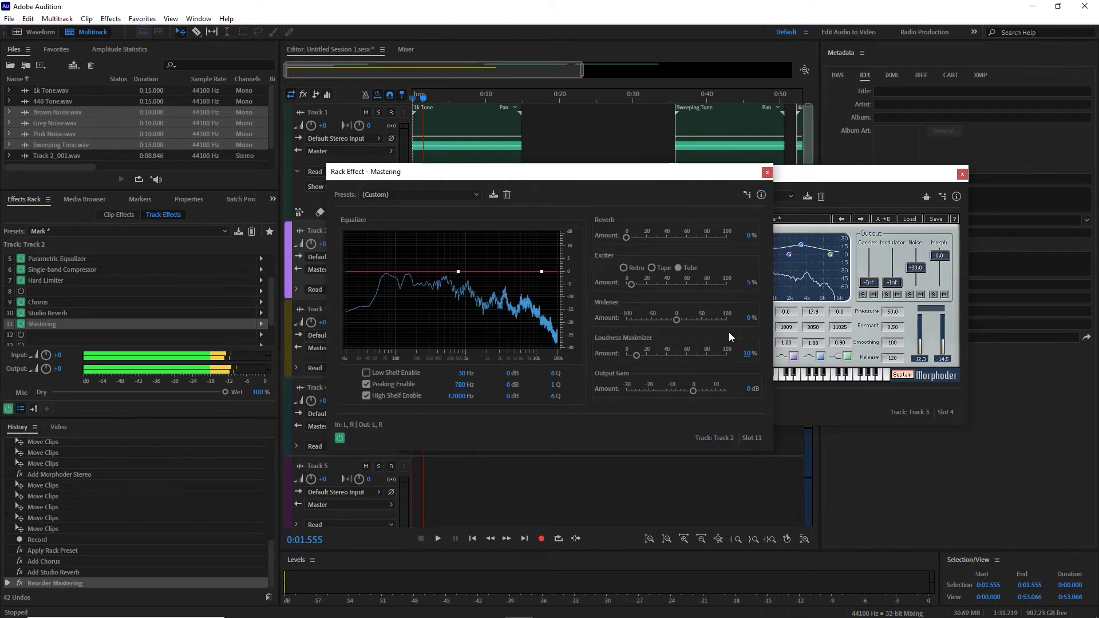
click(747, 282)
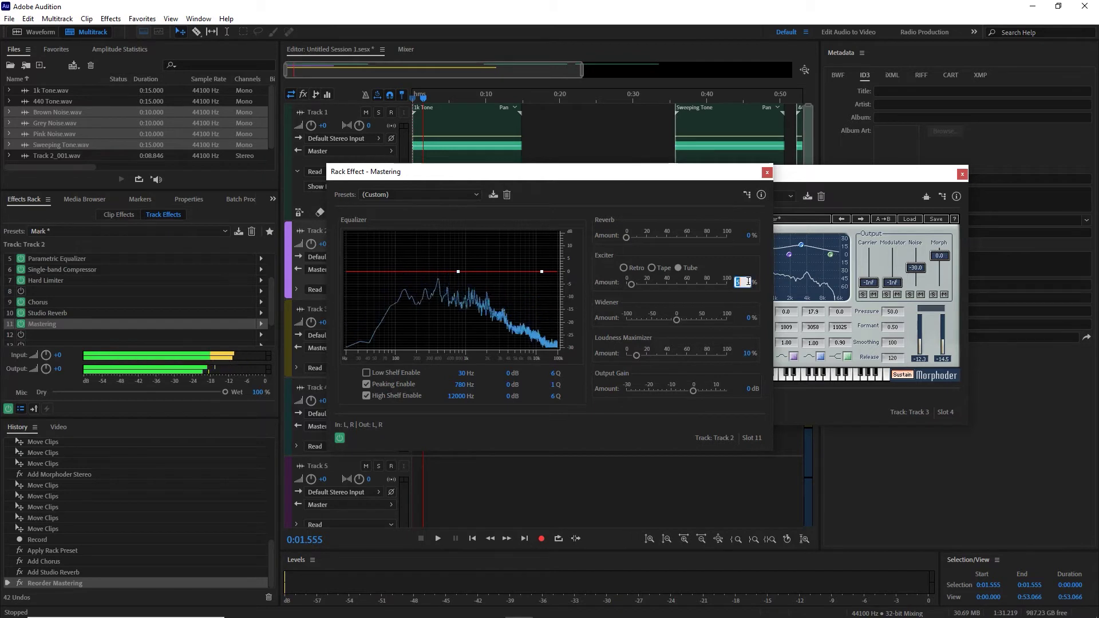
text(25)
key(Return)
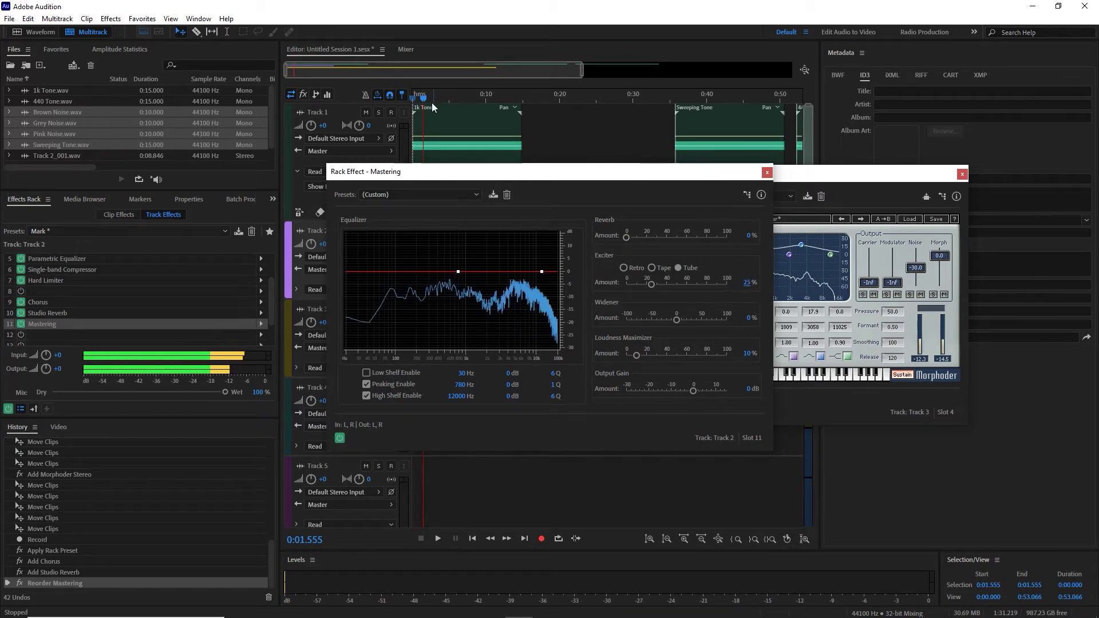
- Play the session from the start through the recorded voice clip and close the Mastering window
key(space)
key(Home)
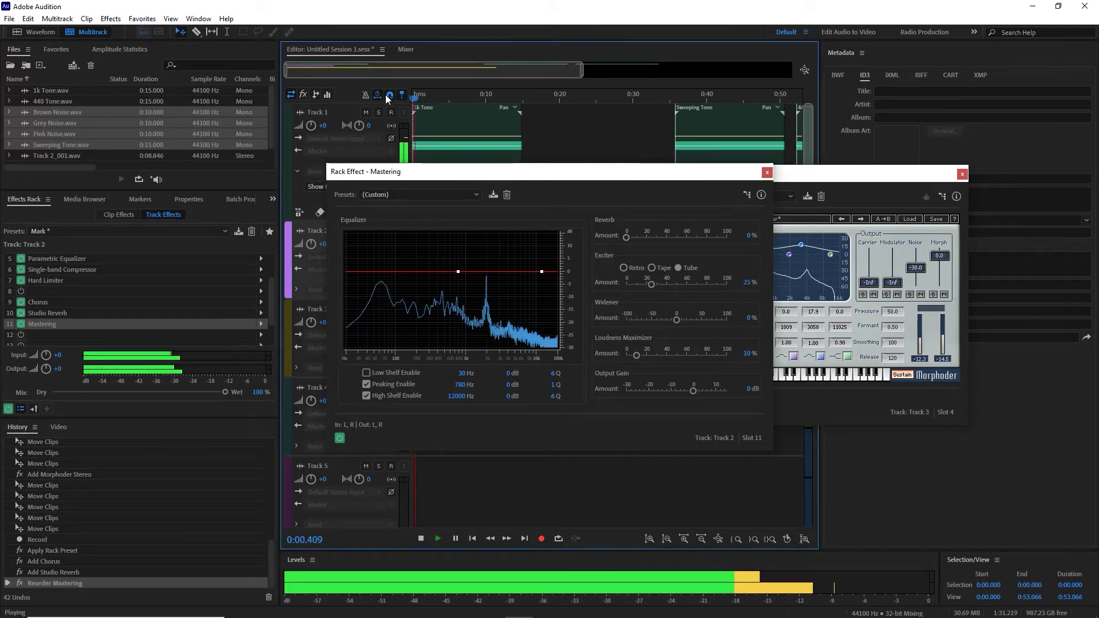
click(767, 173)
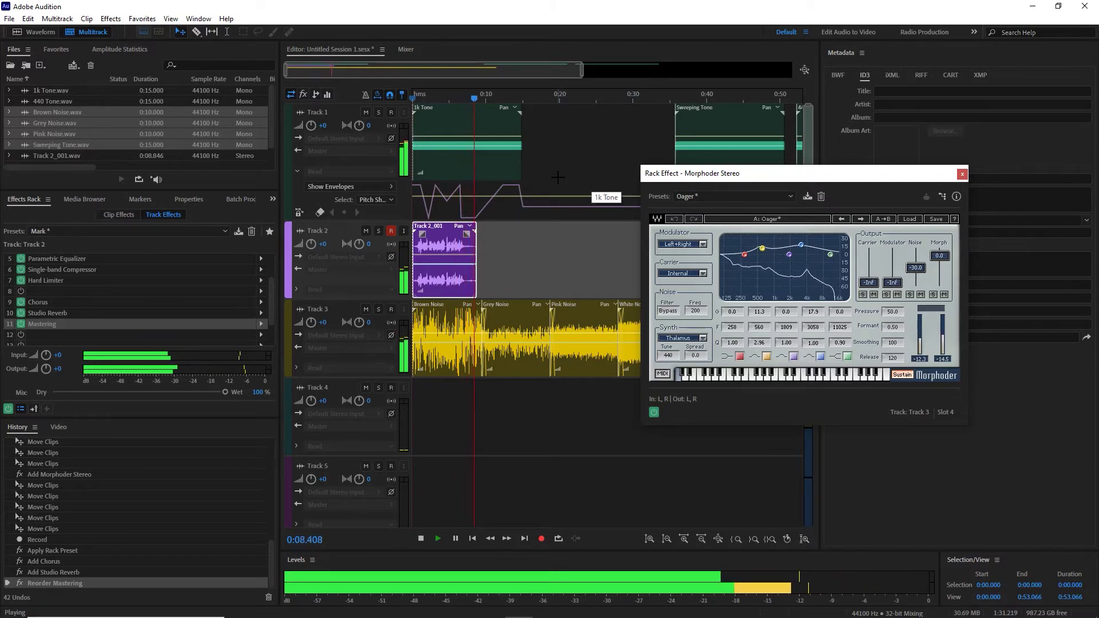
key(space)
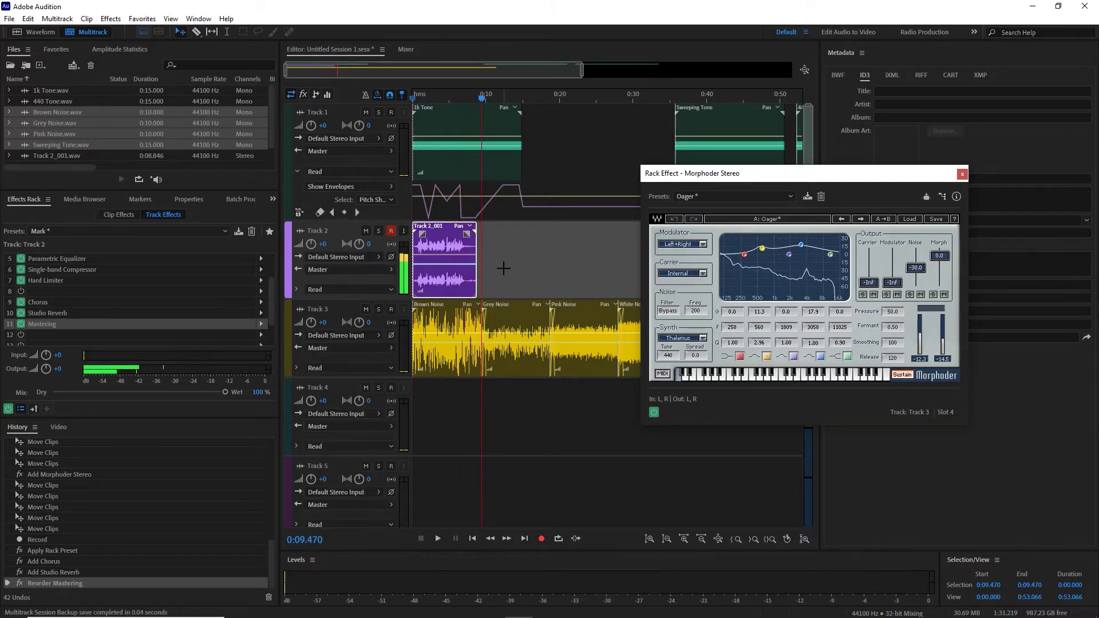
- Close the Morphoder window and move Track 3's clips after Brown Noise together so Grey Noise starts at about 23 s
drag(503, 268, 638, 399)
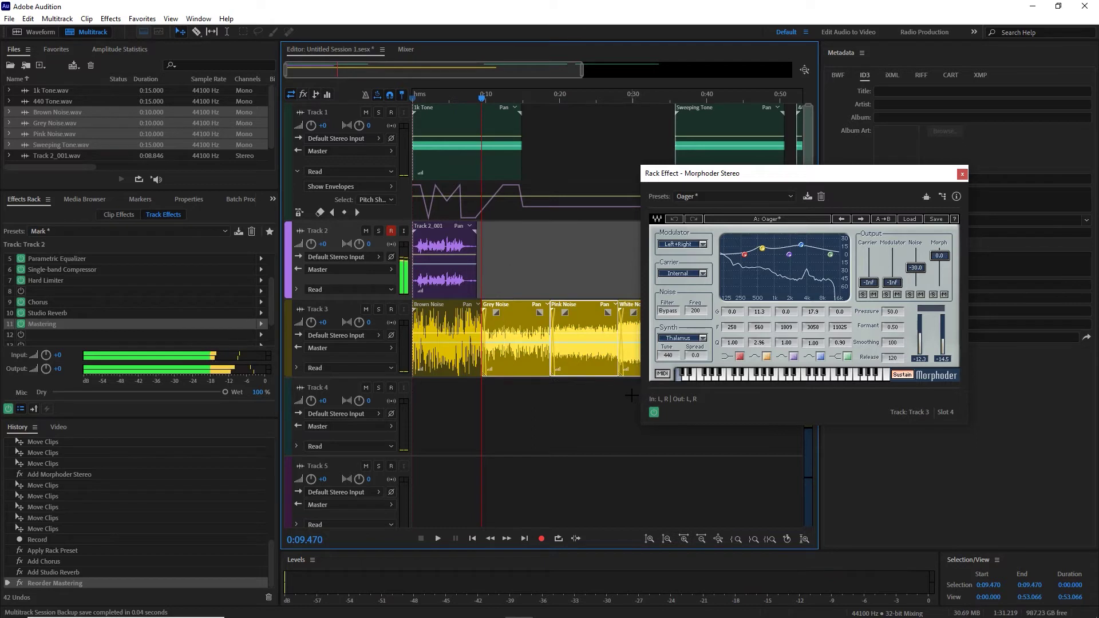
scroll(631, 395, up, 1)
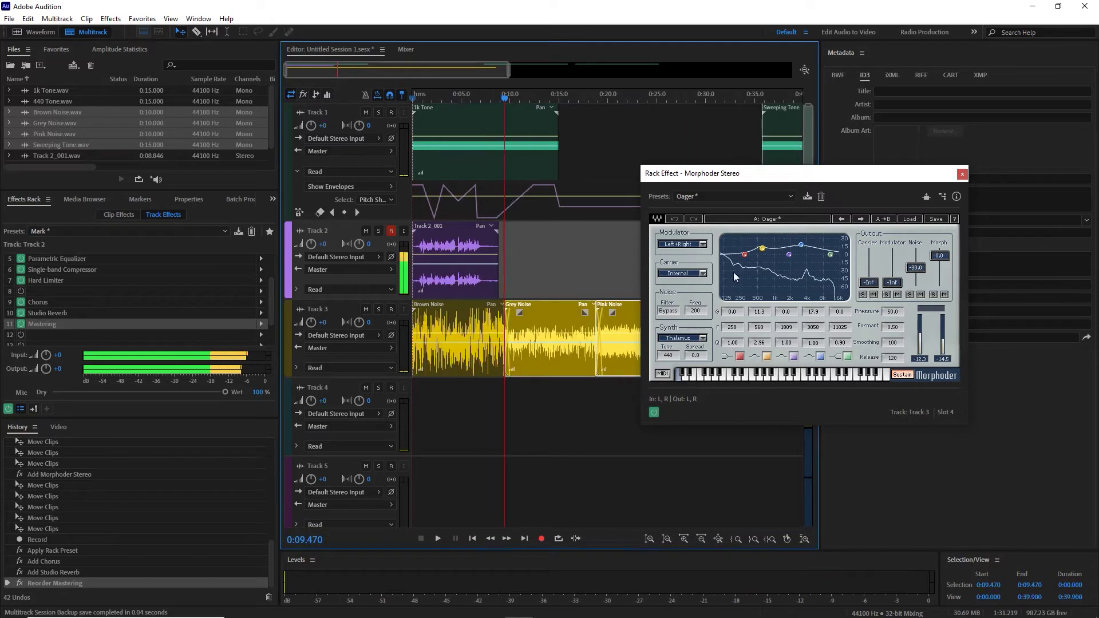
click(962, 174)
drag(549, 328, 681, 328)
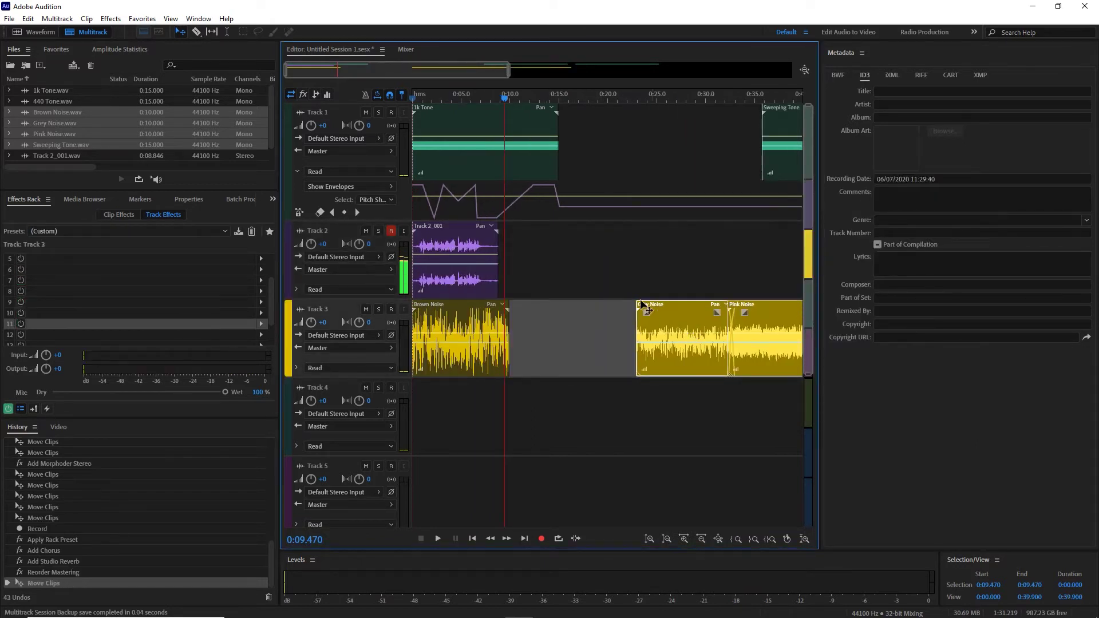
- Lower Track 1's pitch keyframe near 12 s to 0.500, shift it to about 11 s, and play the session from the start
click(535, 192)
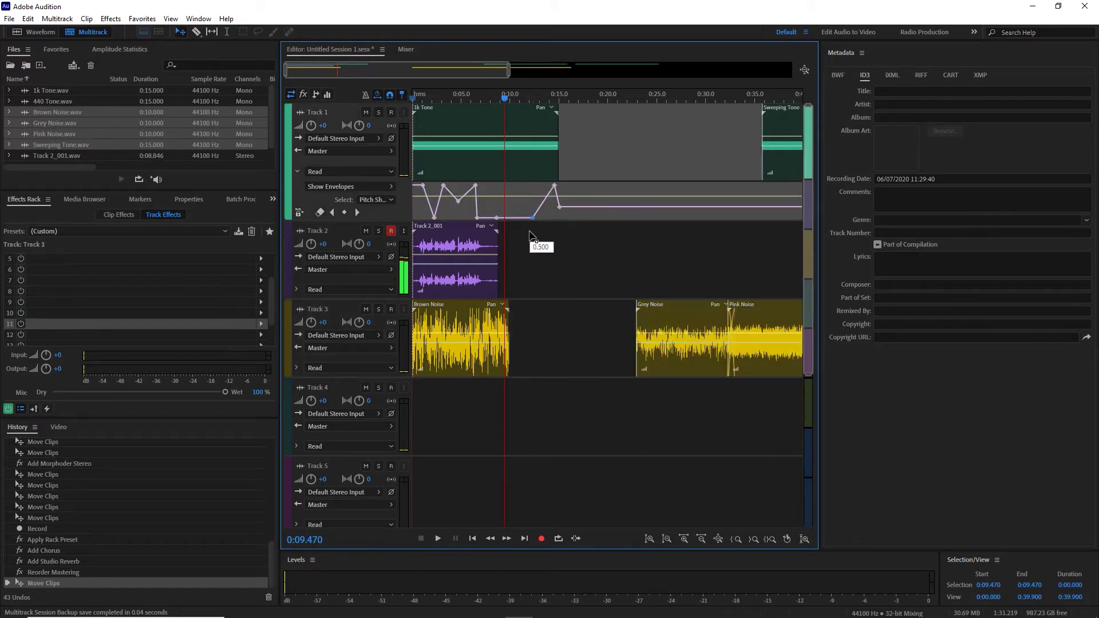
drag(522, 235, 522, 233)
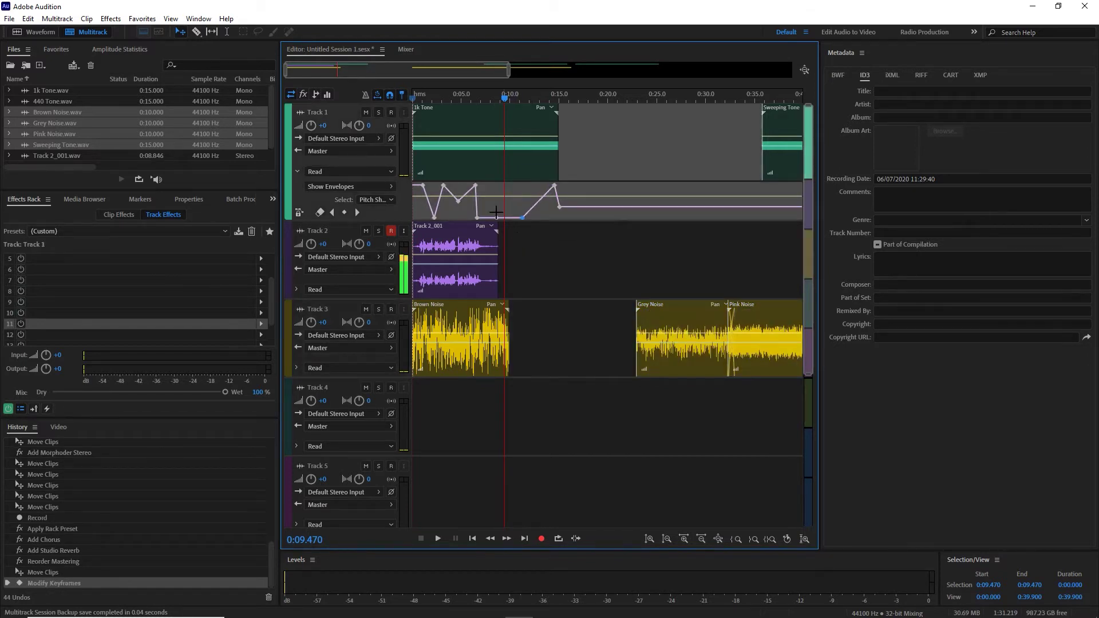
drag(425, 100, 369, 98)
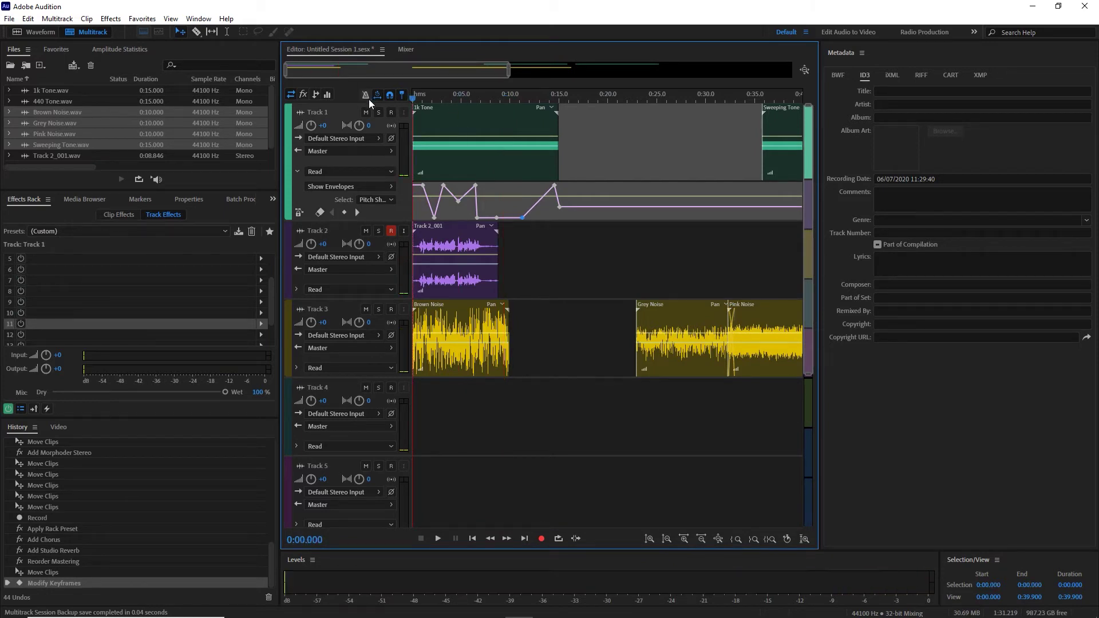
key(space)
key(equal)
key(equal)
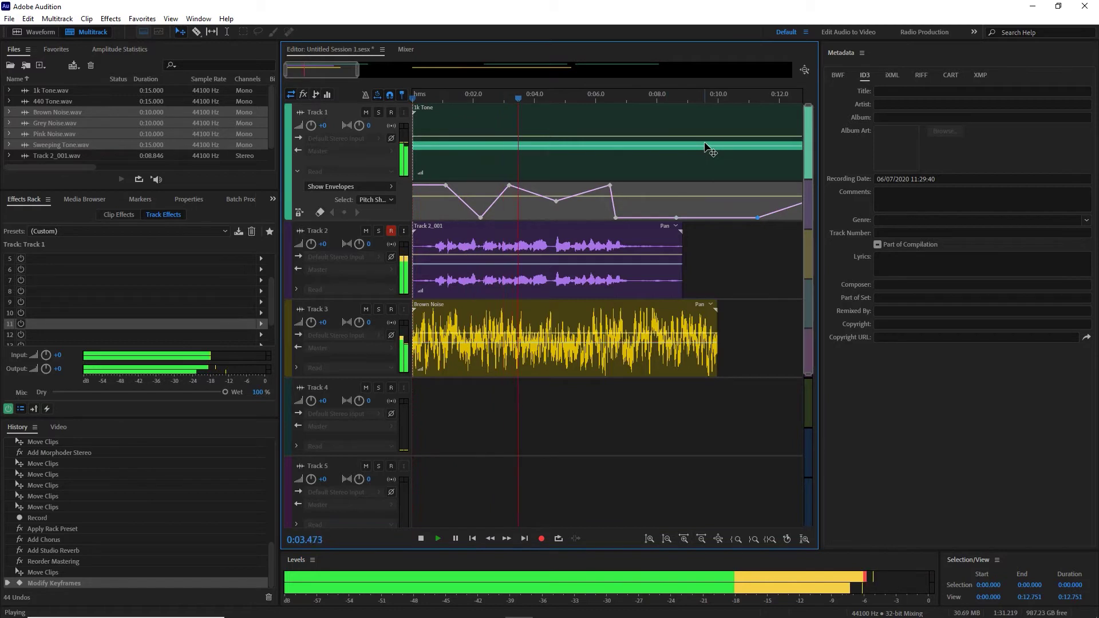
key(minus)
key(minus)
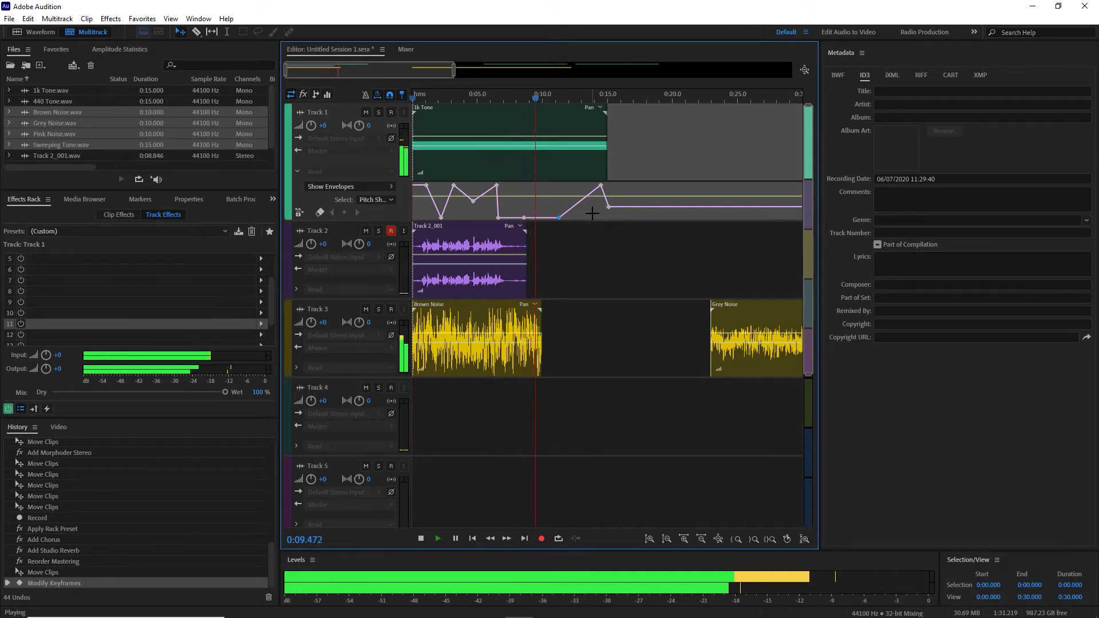
key(space)
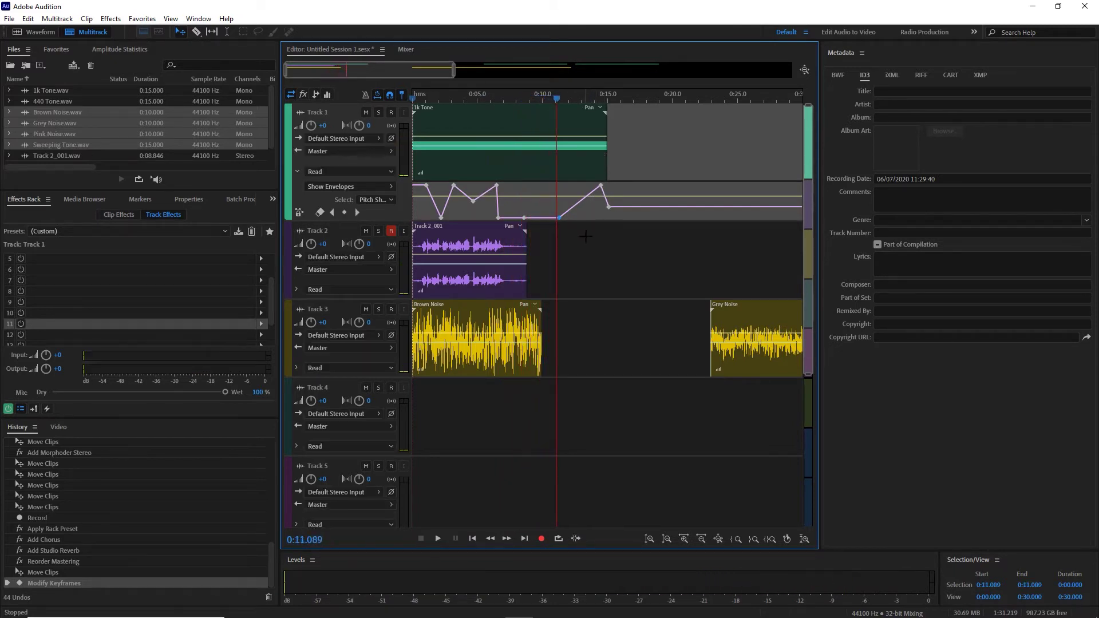
- Split the 1k Tone clip on Track 1 at about 9.9 s and delete the part after the cut
click(584, 236)
drag(538, 101, 542, 101)
click(561, 122)
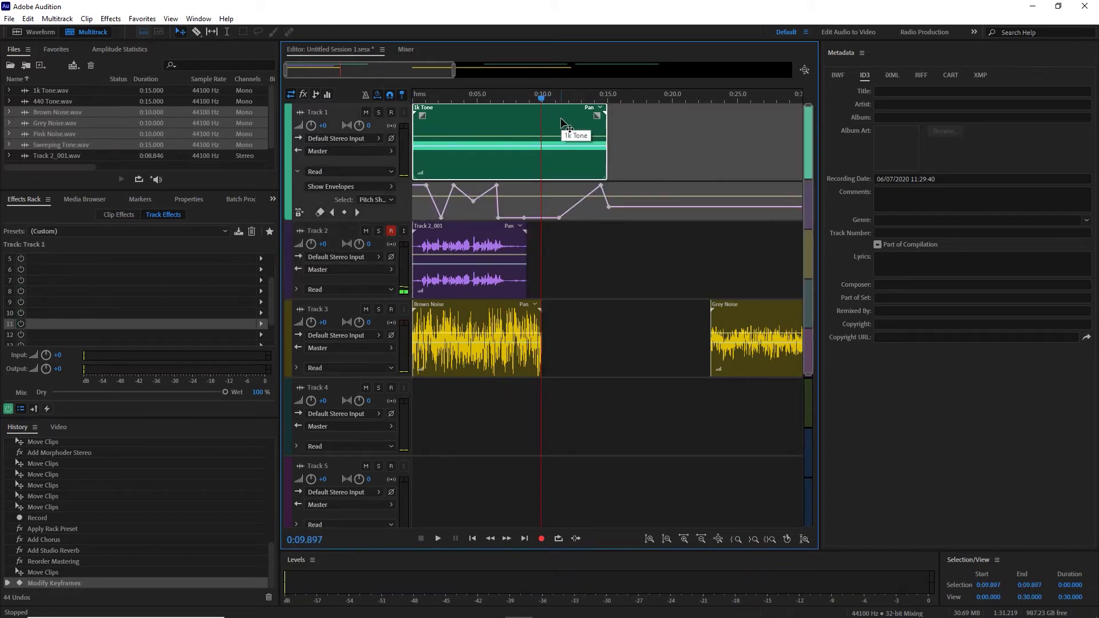
key(super)
key(Escape)
key(ctrl+k)
key(Delete)
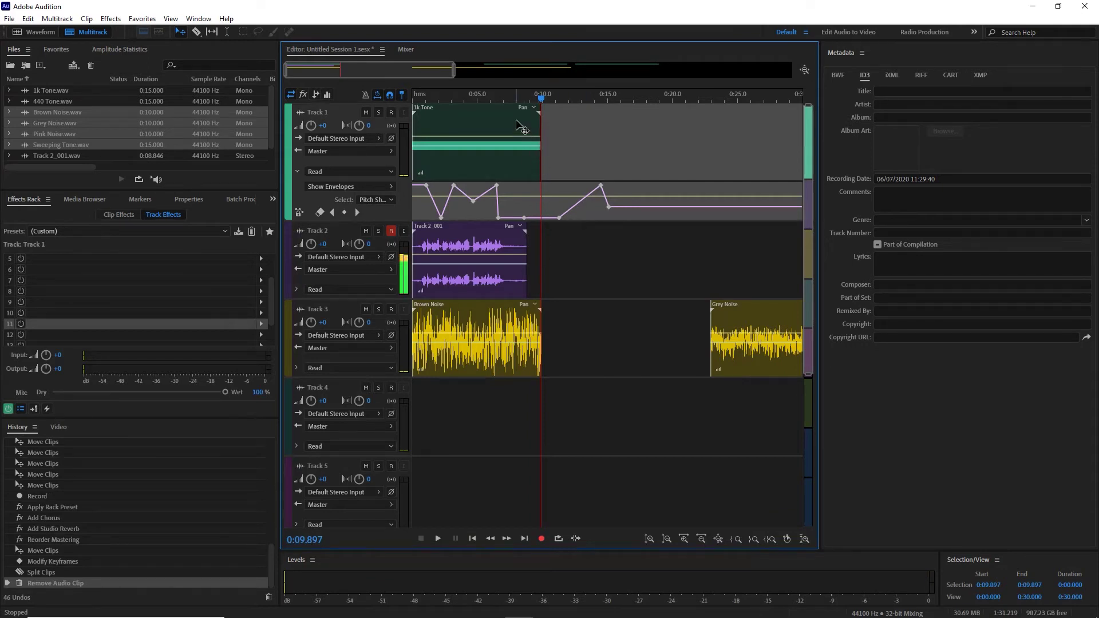
- Add fade-outs to the ends of the 1k Tone and Brown Noise clips and play the session from the start
click(517, 321)
drag(532, 314, 501, 317)
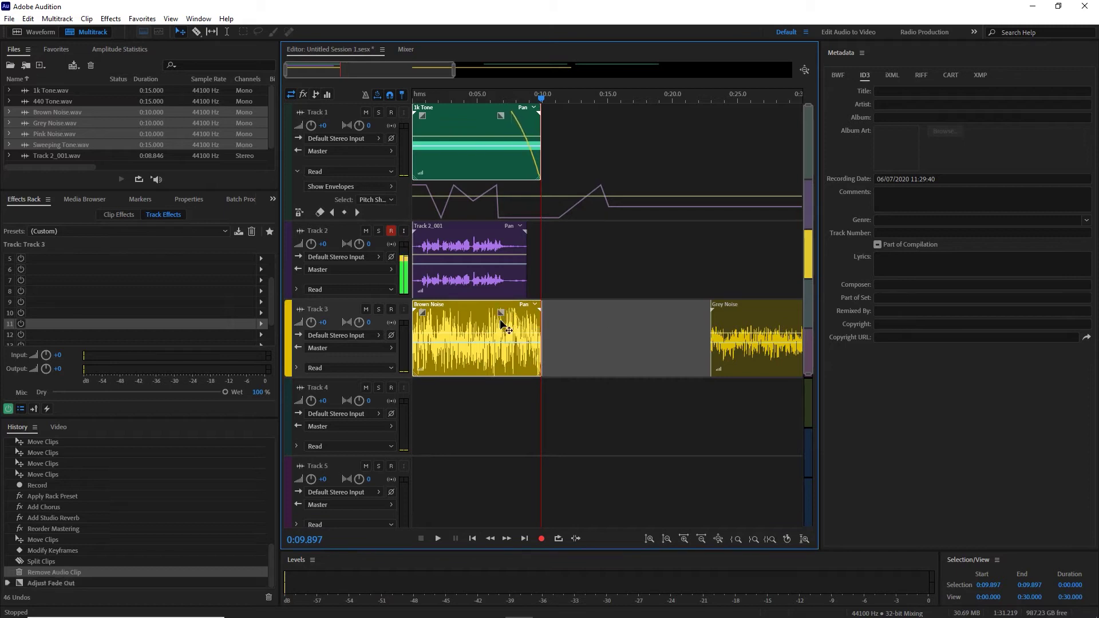
key(Home)
key(space)
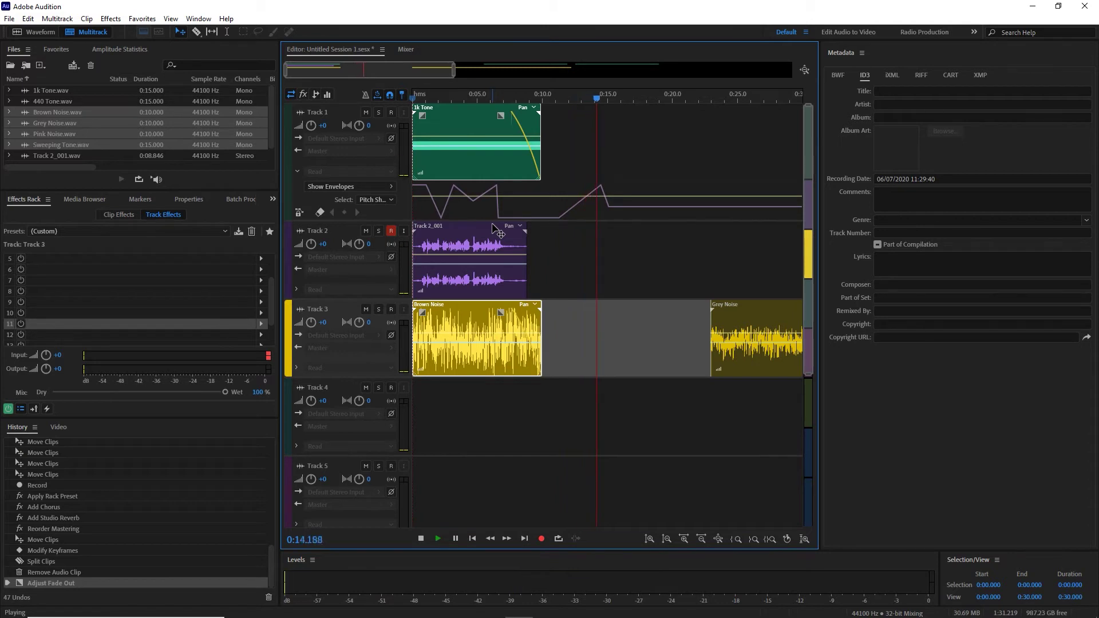
key(space)
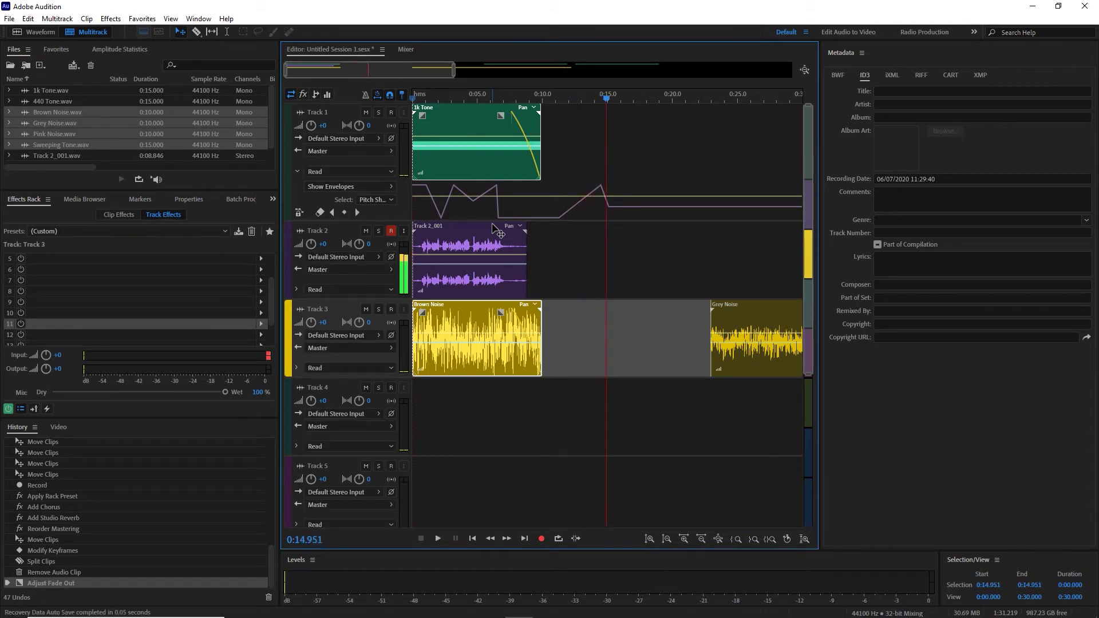
- Shift Track 1's low pitch keyframe to about 9 s and the following peak to about 12 s, and play from the start
click(602, 187)
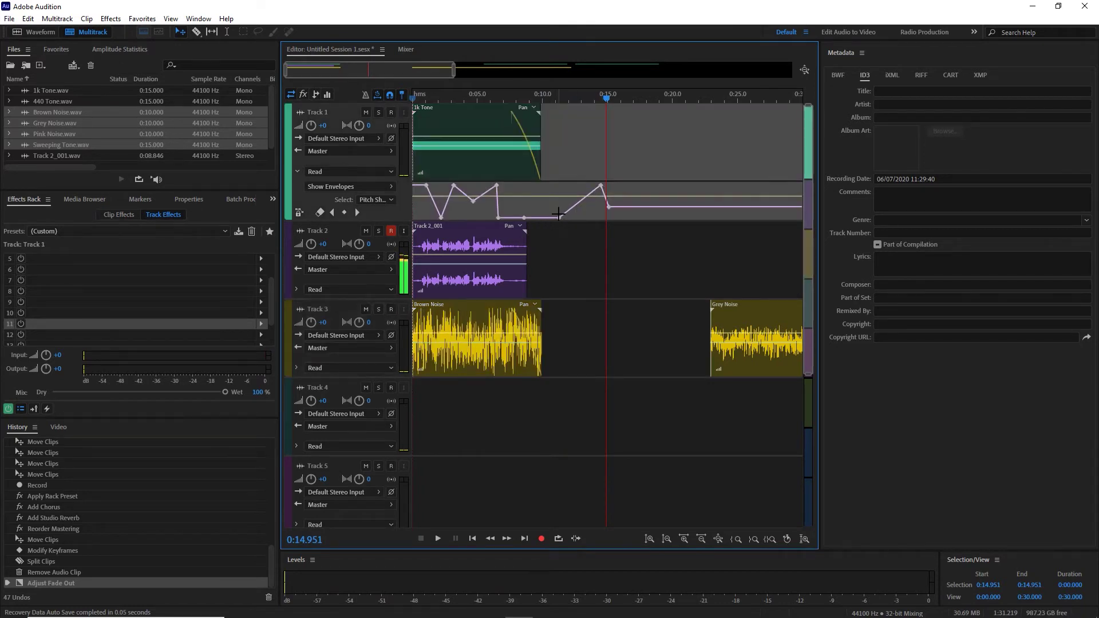
drag(560, 218, 533, 220)
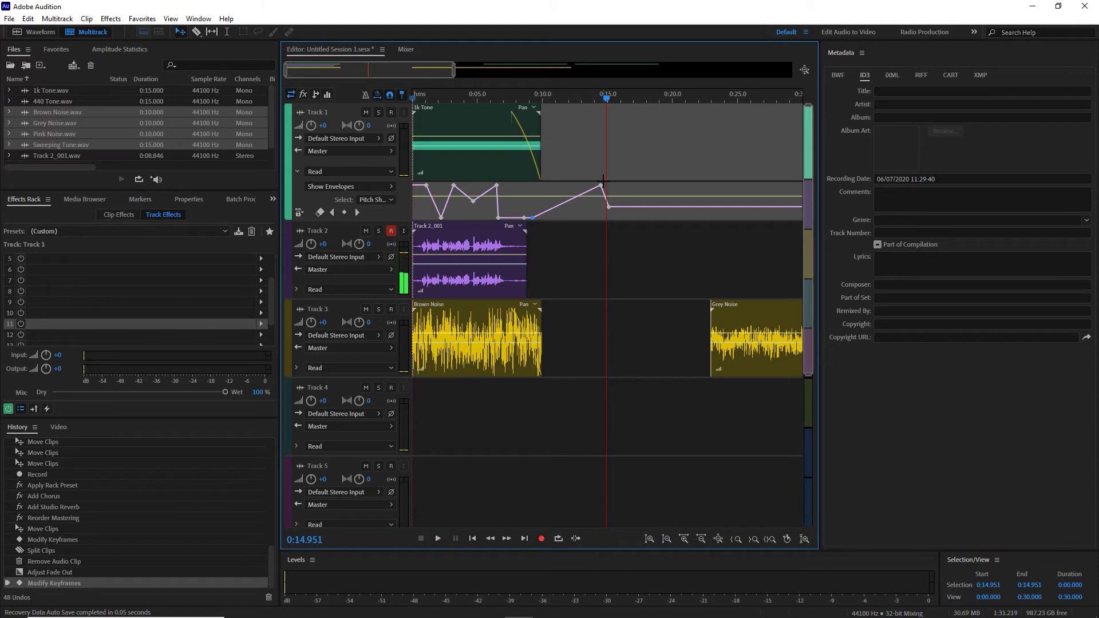
mouse_move(576, 189)
mouse_down()
mouse_move(560, 186)
mouse_move(565, 178)
mouse_up()
key(Home)
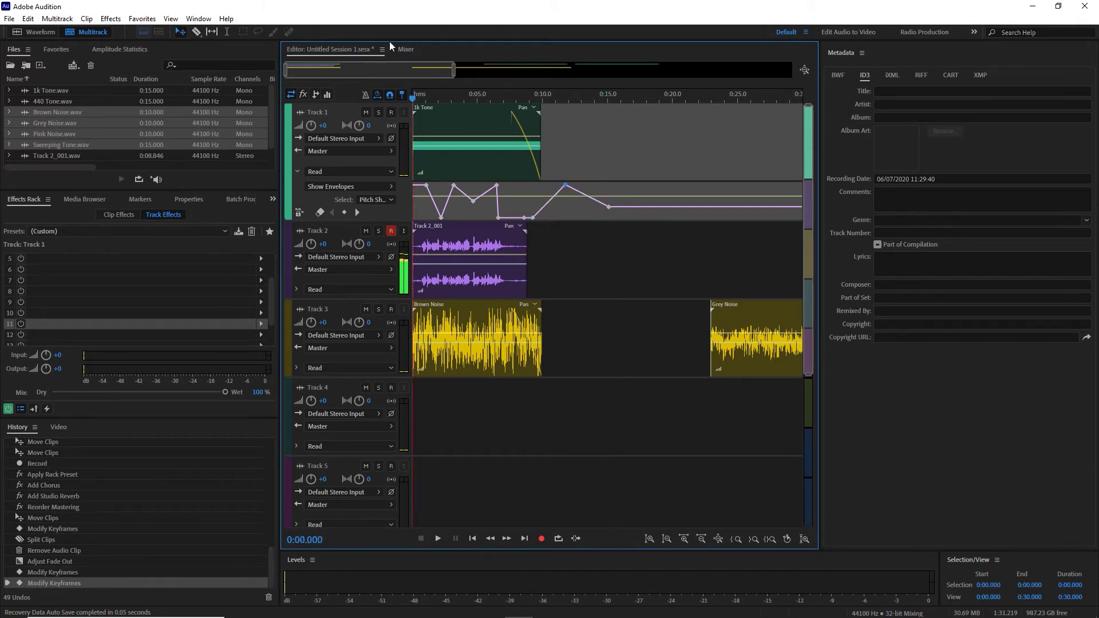
key(space)
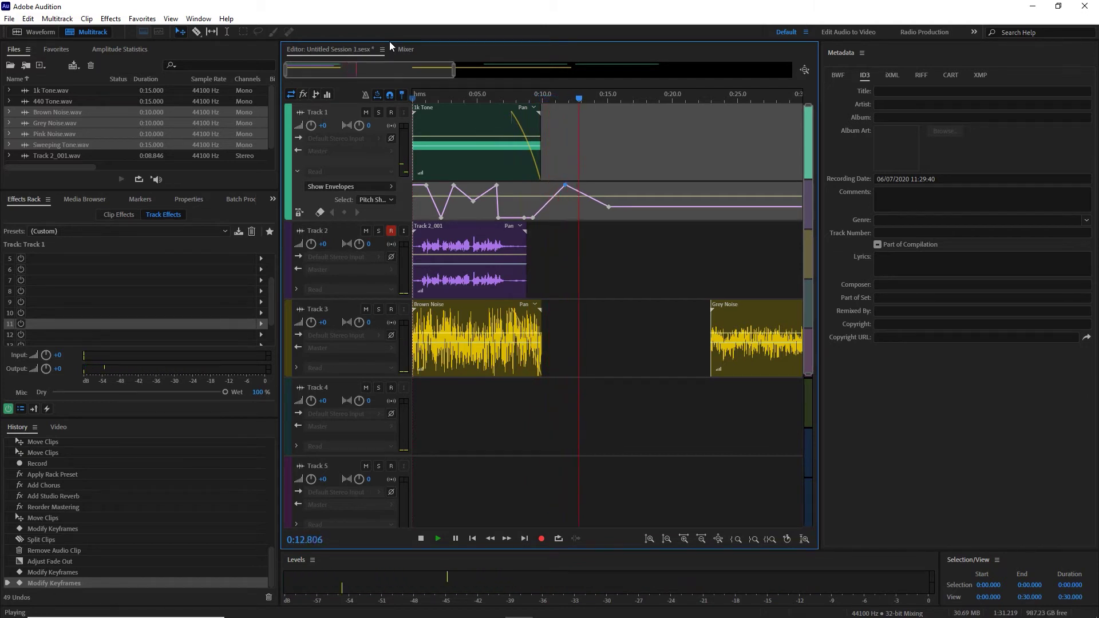
key(space)
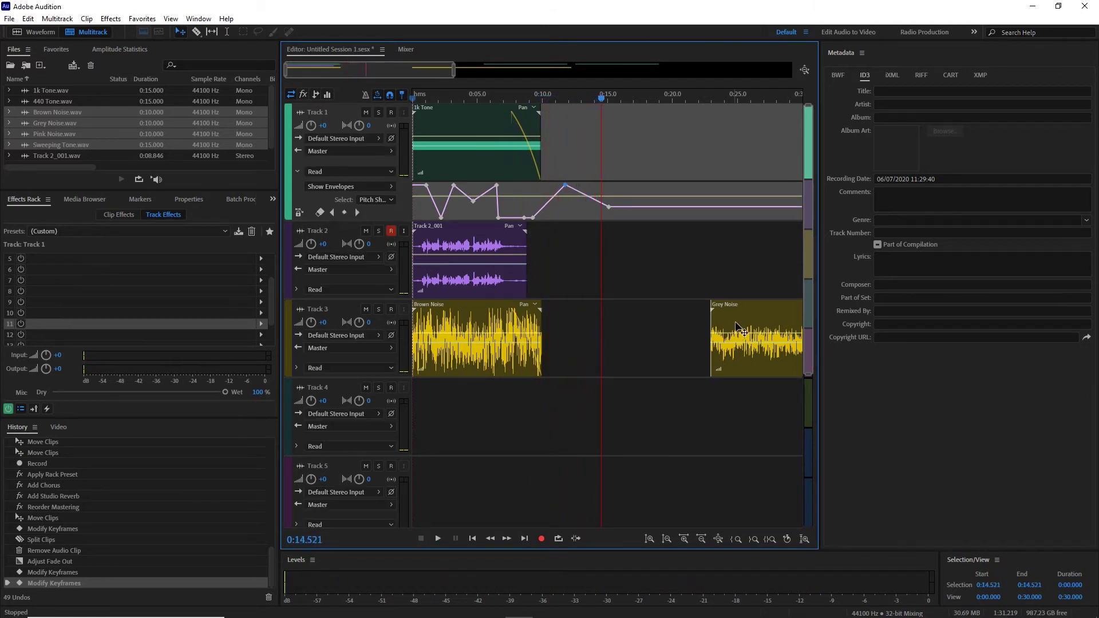
- Move Grey Noise on Track 3 to start at about 13.5 s and 440 Tone on Track 1 to about 14.5 s
drag(729, 318, 614, 319)
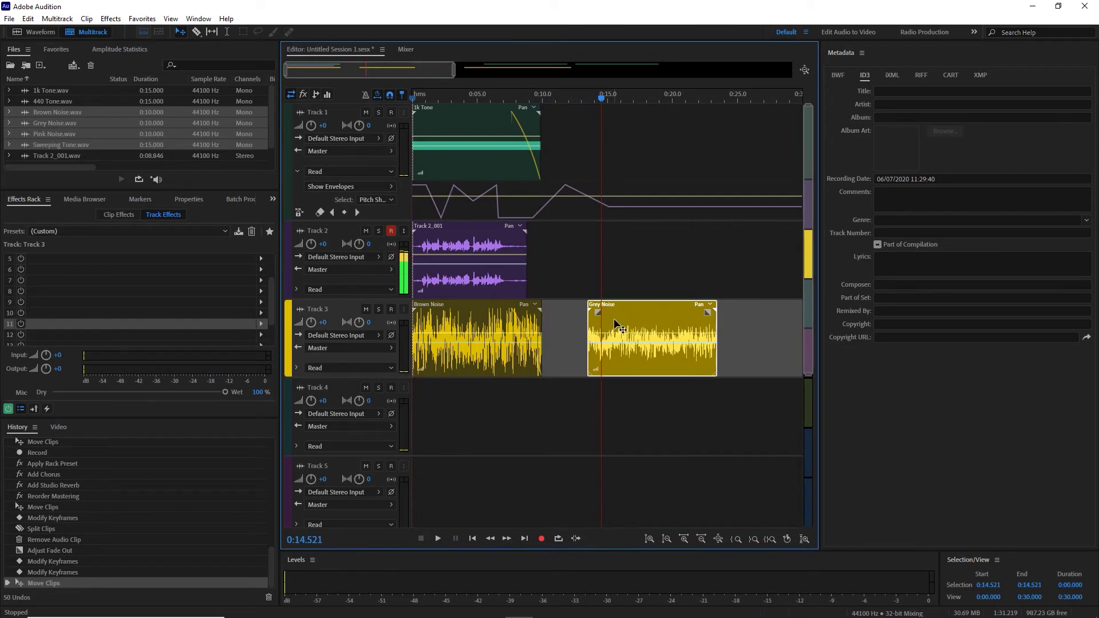
scroll(704, 253, up, 3)
scroll(791, 126, down, 2)
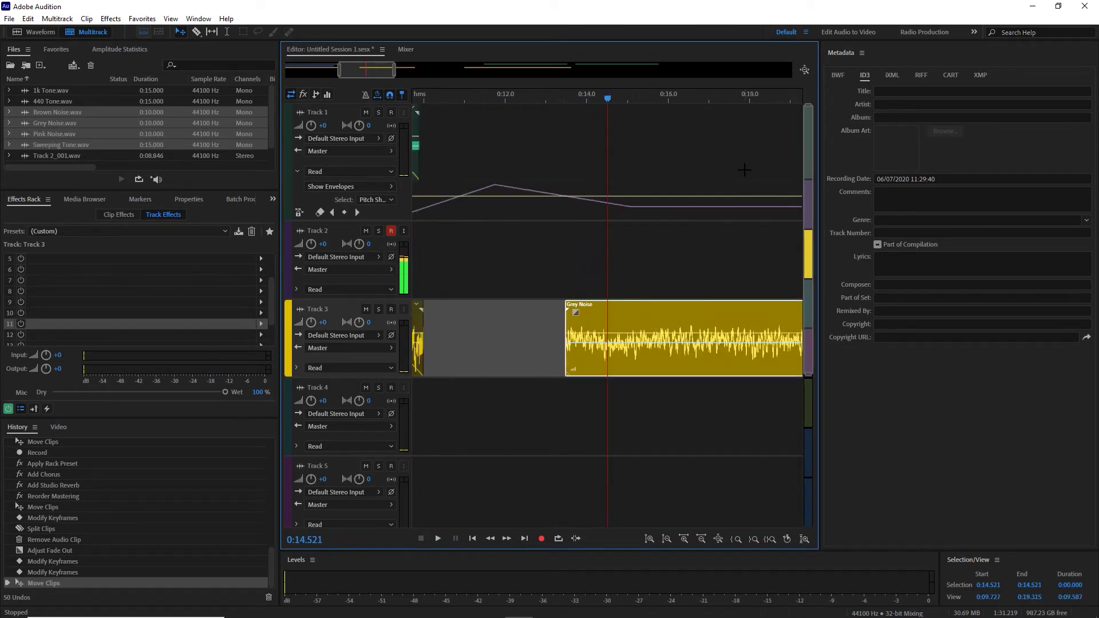
scroll(768, 120, down, 3)
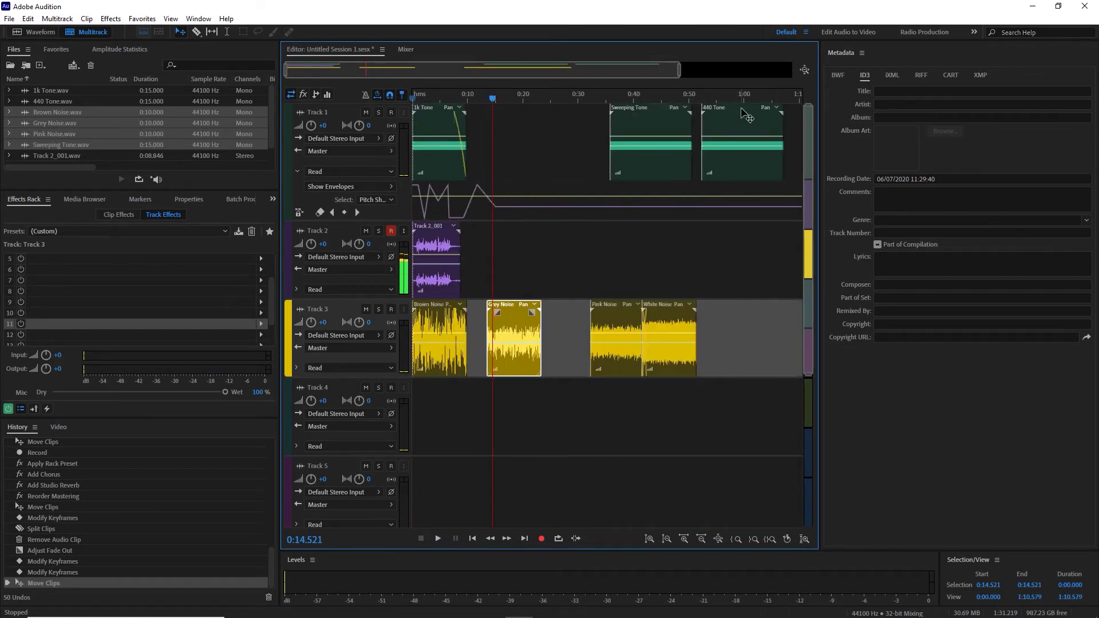
drag(742, 112, 532, 132)
- Copy the Track 2_001 voice clip to about 14.5 s on Track 2 and play that section
drag(440, 232, 518, 244)
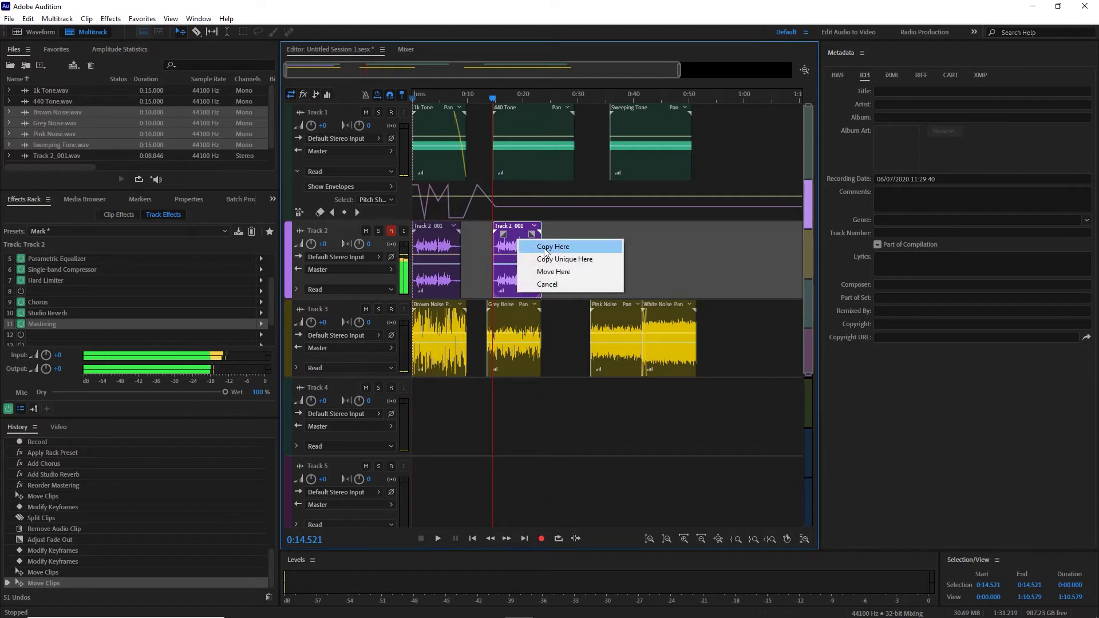
click(533, 248)
key(space)
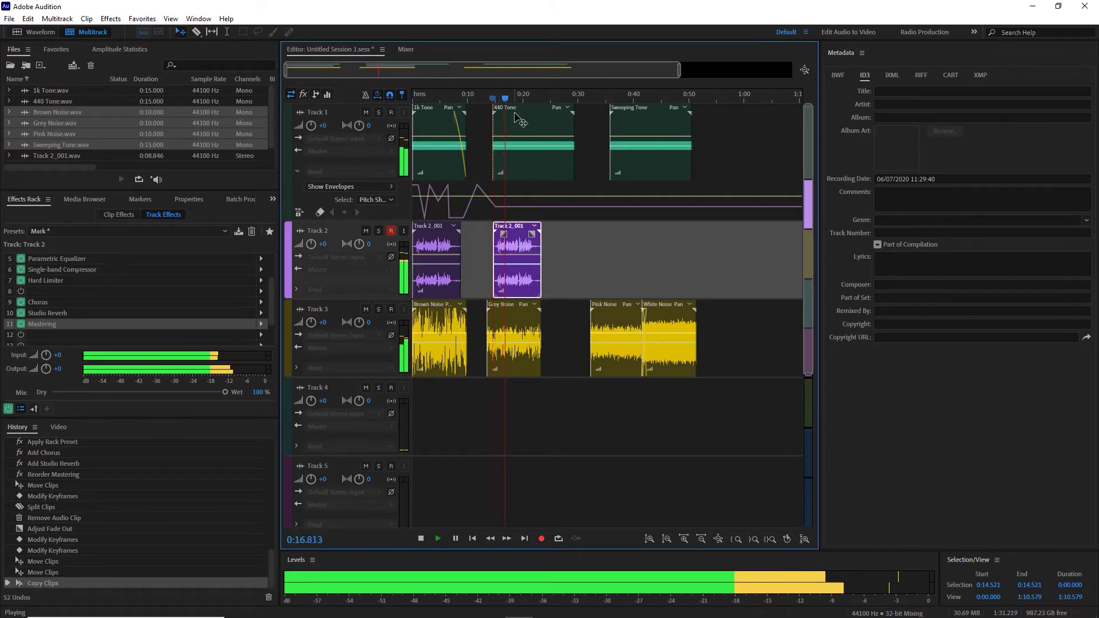
scroll(538, 129, up, 4)
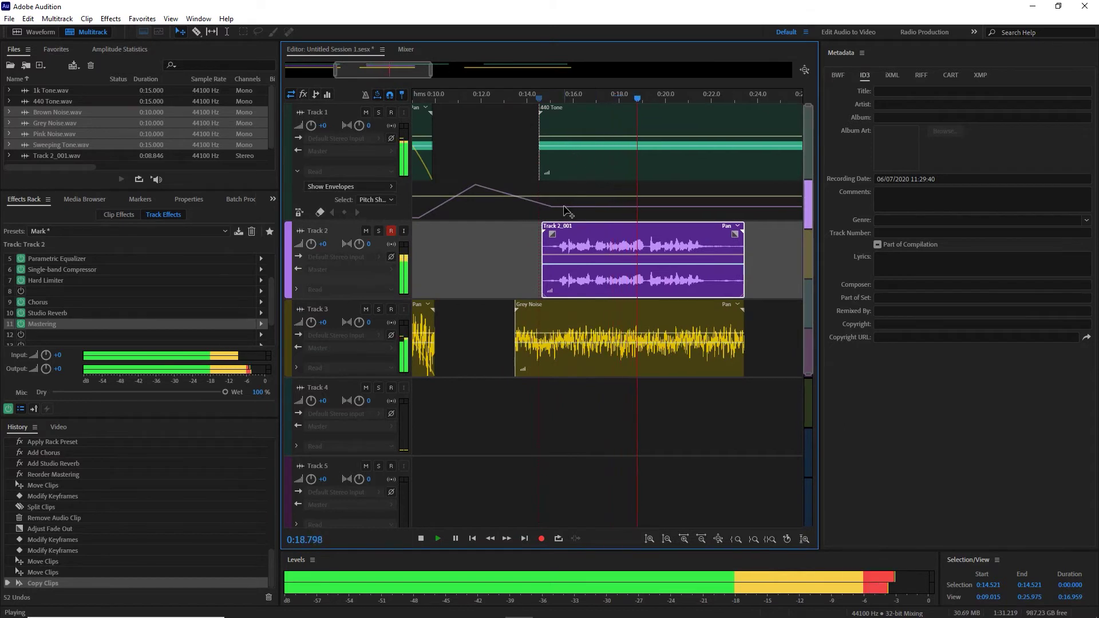
key(space)
- Add a pitch keyframe near 14.5 s on Track 1, drop the adjacent one to the minimum, and raise the pitch to maximum at about 29 s
mouse_move(555, 213)
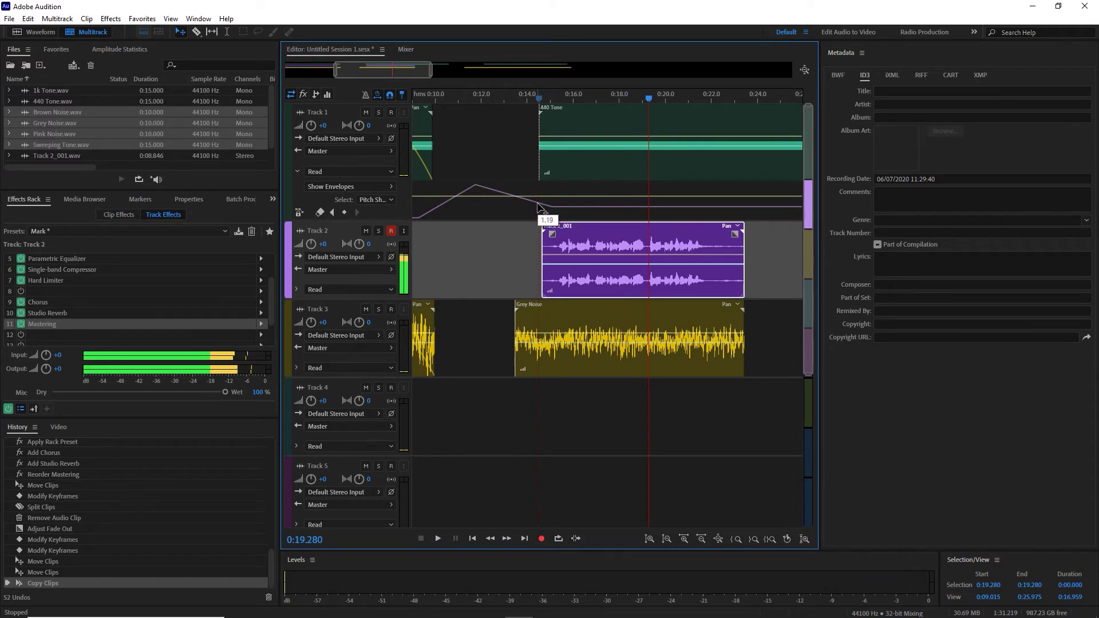
click(538, 205)
drag(553, 208, 543, 228)
key(space)
key(backslash)
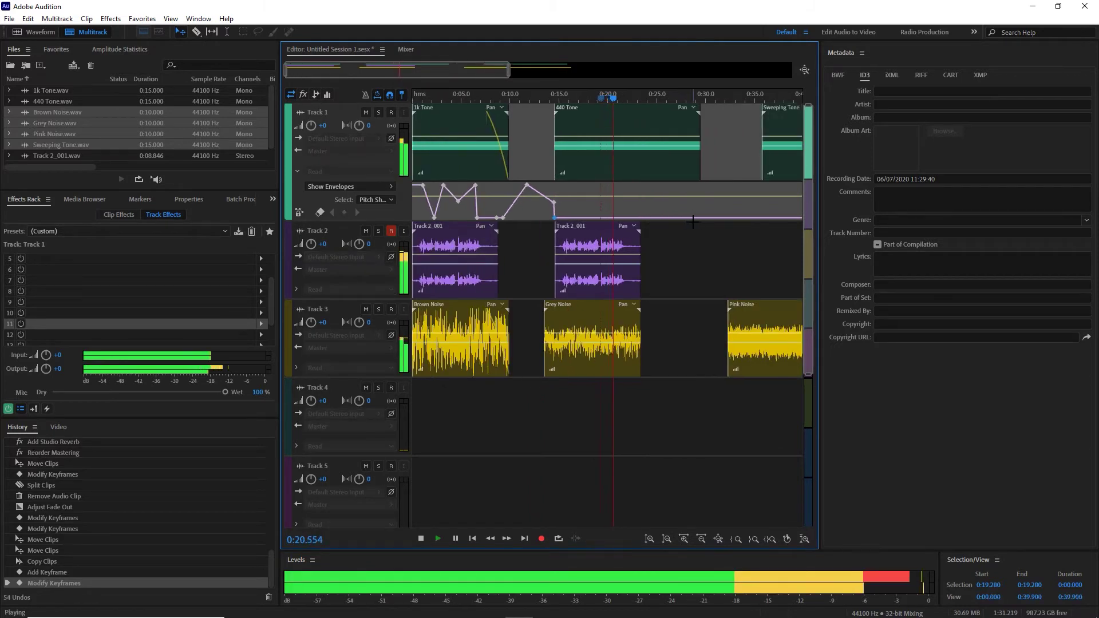
drag(694, 218, 698, 180)
- Move Grey Noise to align with the 440 Tone's start at about 14.5 s and play the section from about 14 s
click(544, 97)
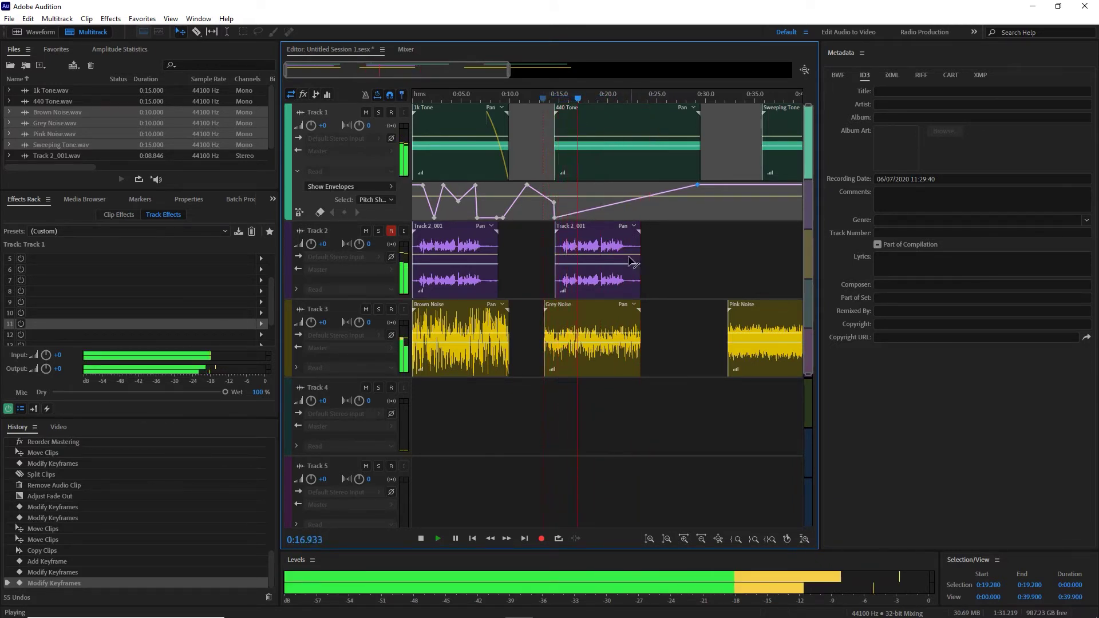
key(space)
click(532, 269)
drag(555, 307, 564, 307)
key(space)
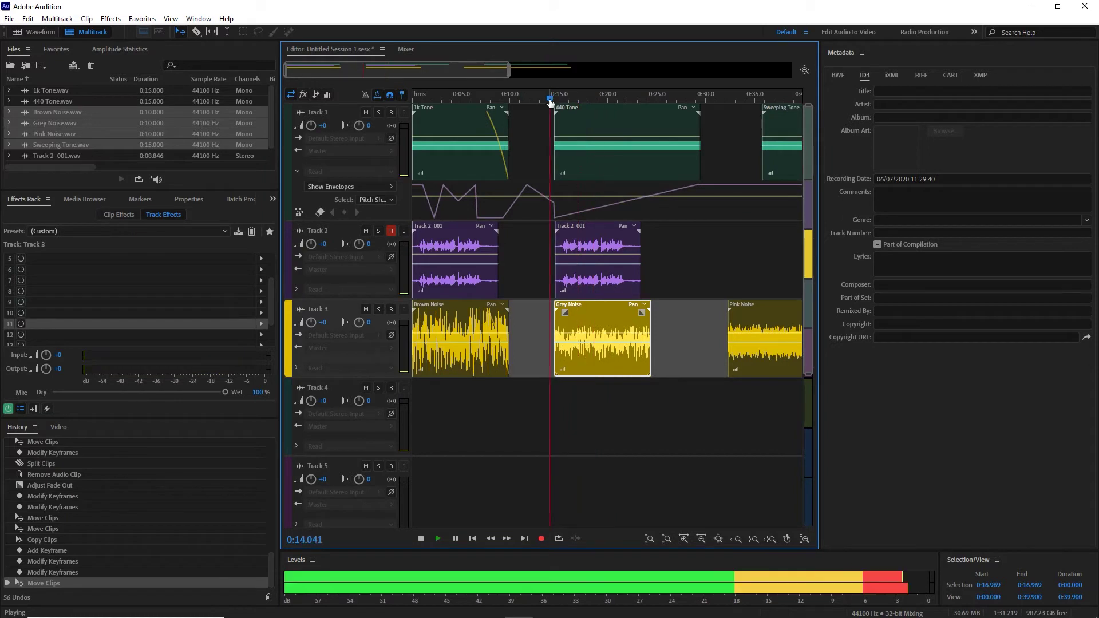
click(550, 100)
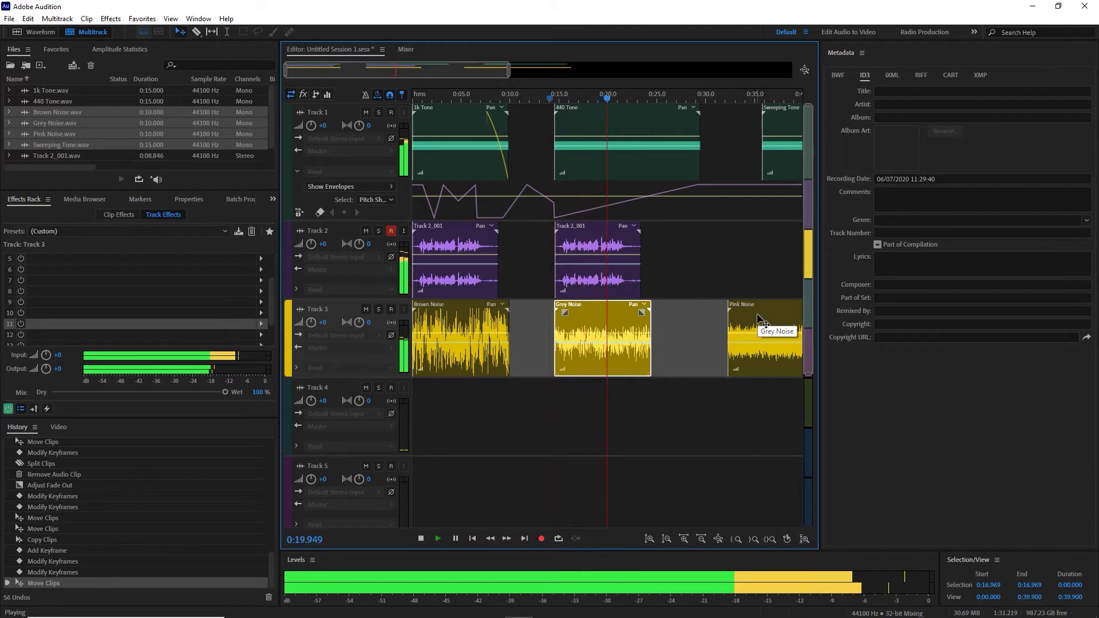
key(space)
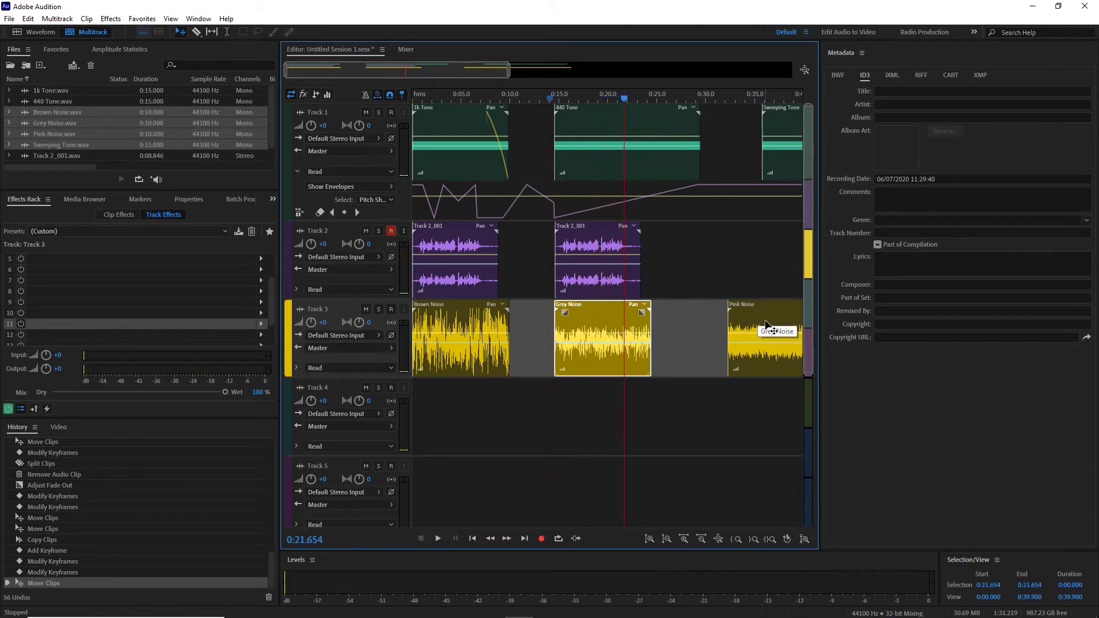
- Move Pink Noise to Track 4 at about 21.7 s, solo that track and play it
drag(758, 320, 654, 399)
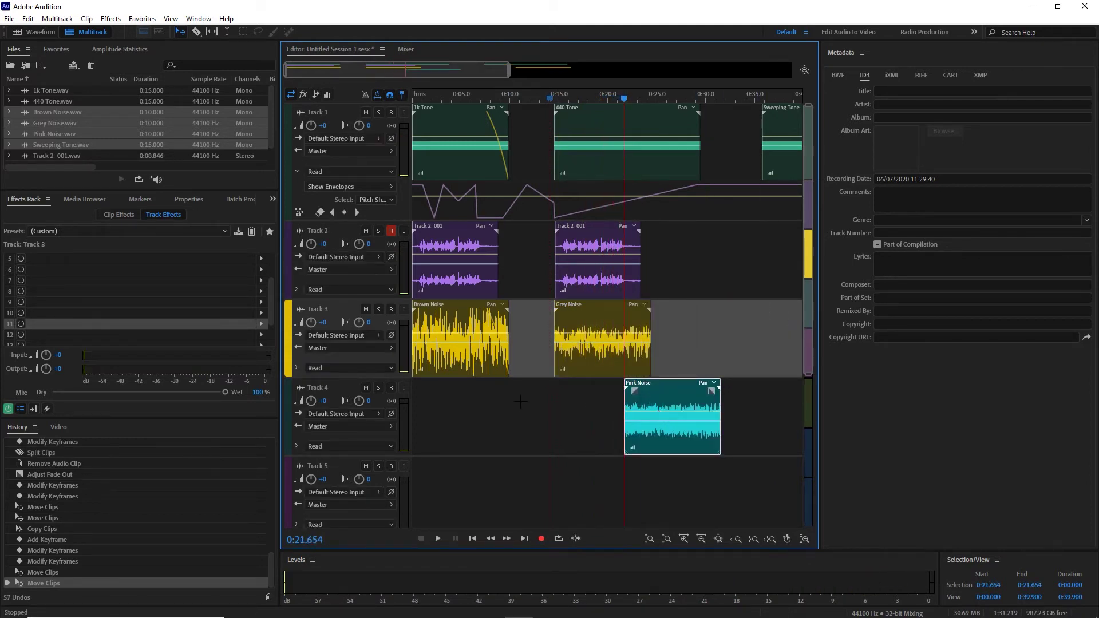
click(378, 387)
key(space)
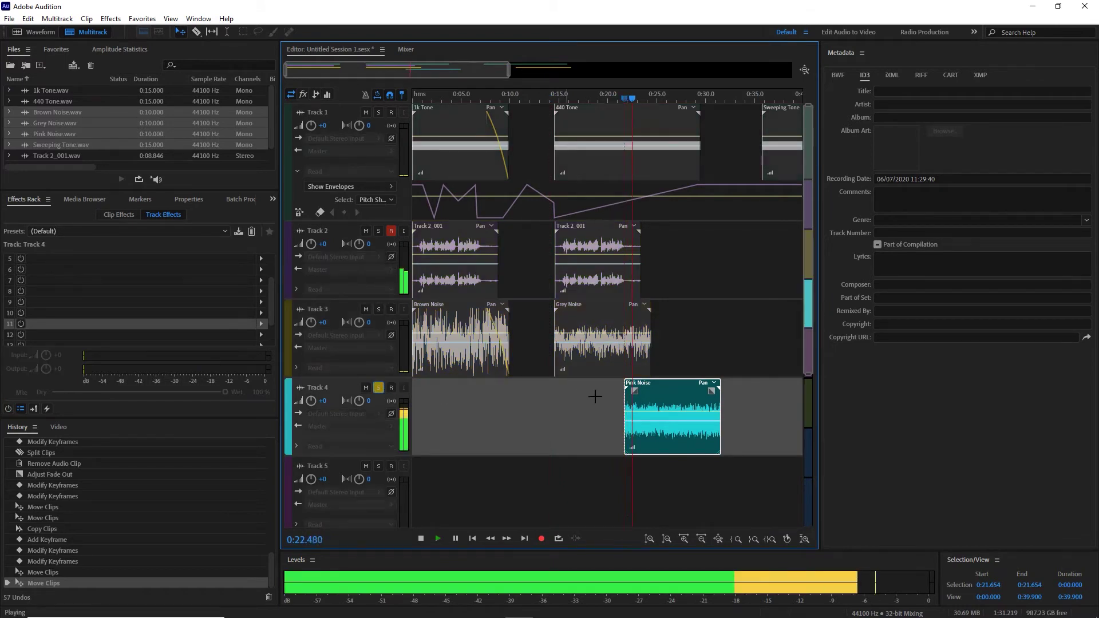
- Split Pink Noise at about 22.9 s and move the longer part to start at about 36 s on Track 4
key(space)
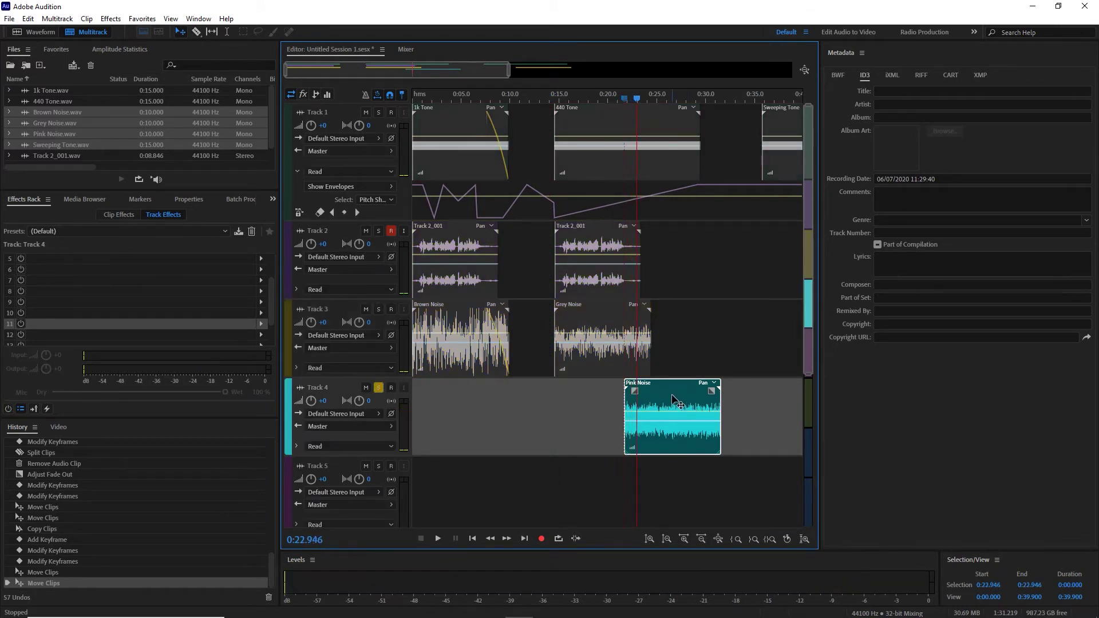
key(ctrl+k)
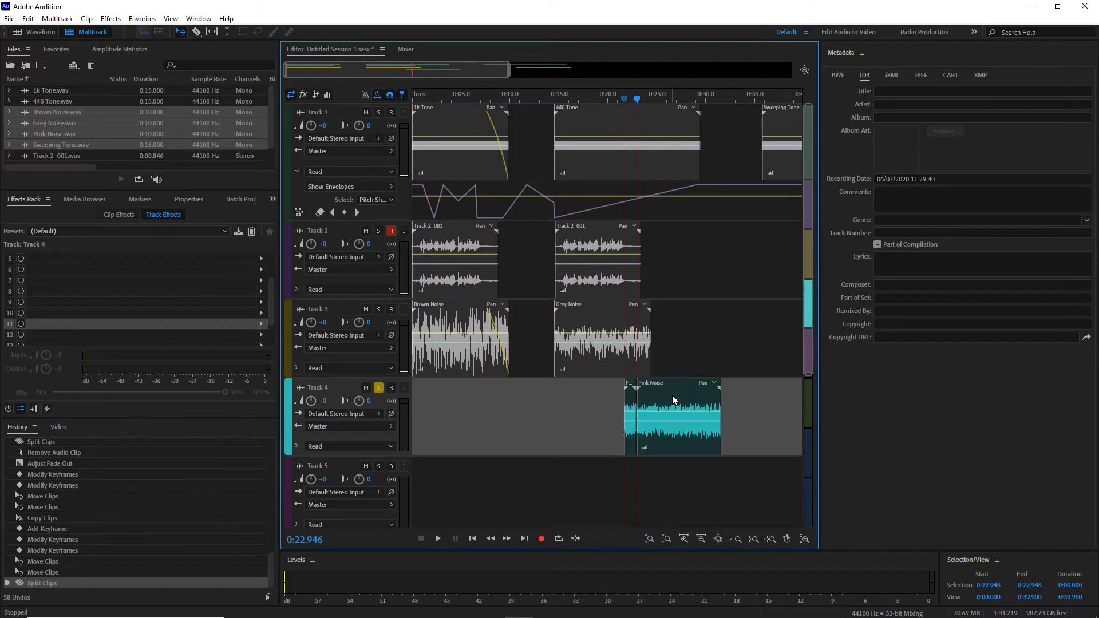
drag(674, 401, 799, 402)
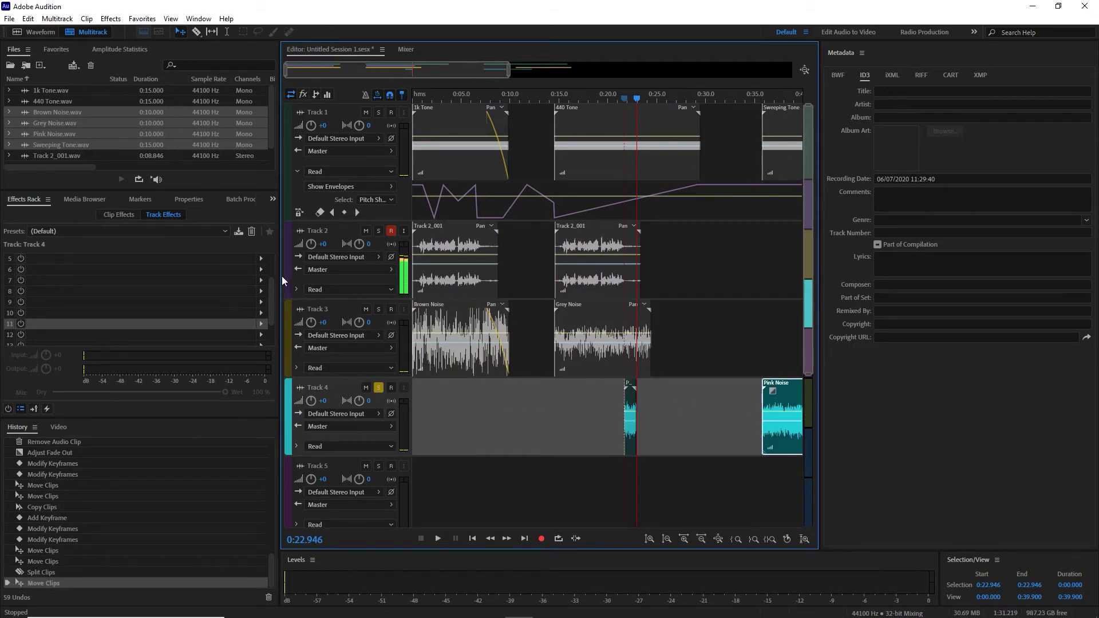
- Add a Chorus/Flanger effect in slot 1 of Track 4 with the Heavy Chorus preset and close its window
scroll(263, 278, up, 2)
click(261, 258)
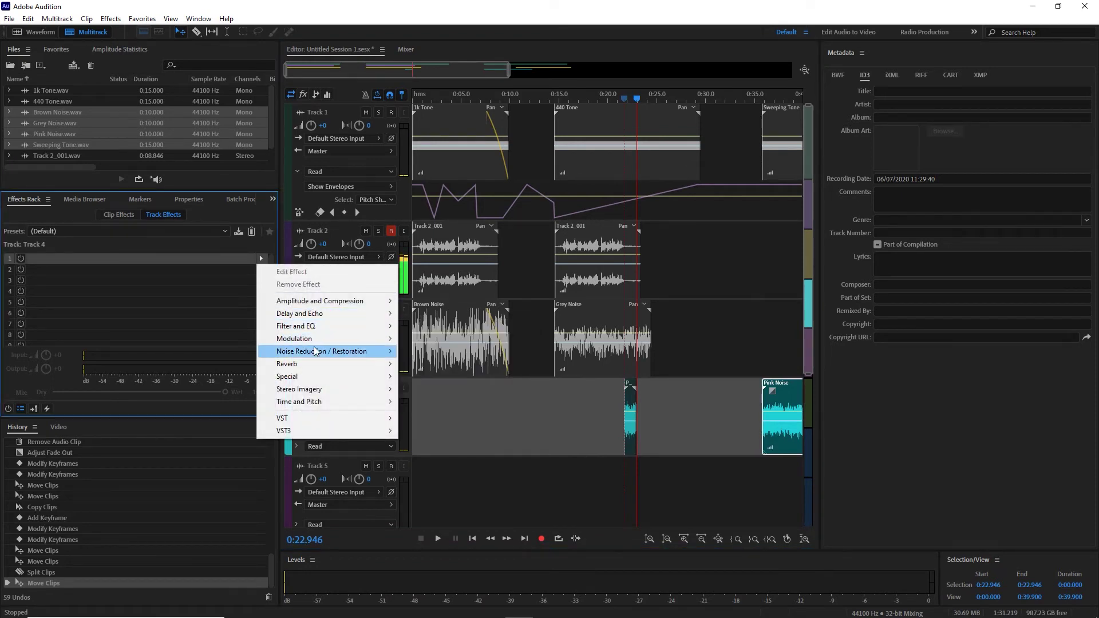
mouse_move(318, 339)
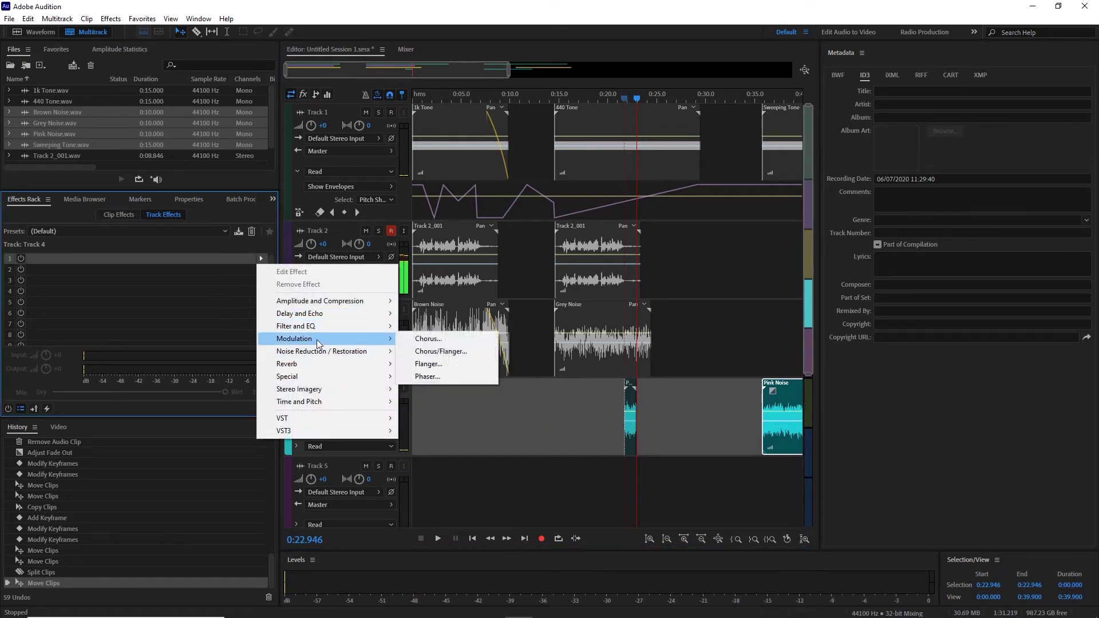
click(450, 349)
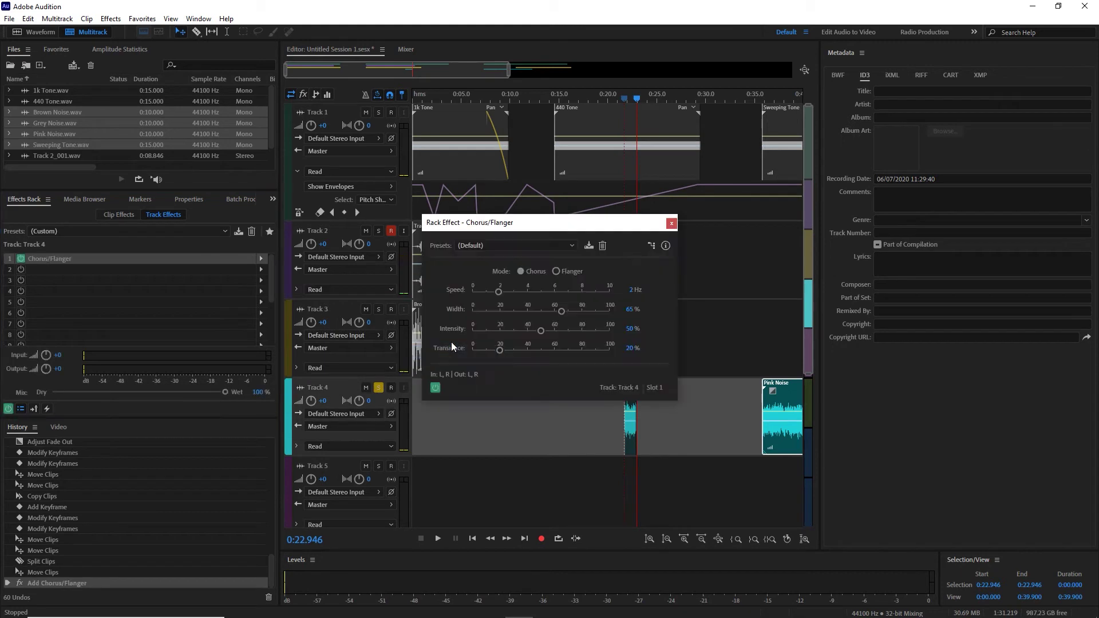
click(528, 247)
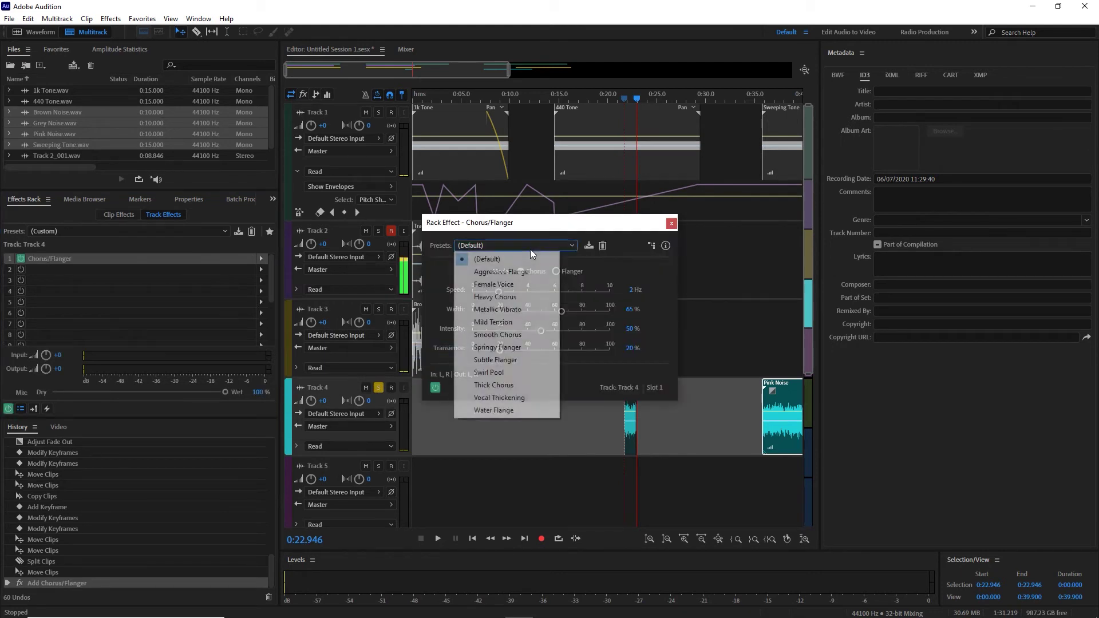
click(517, 298)
click(671, 222)
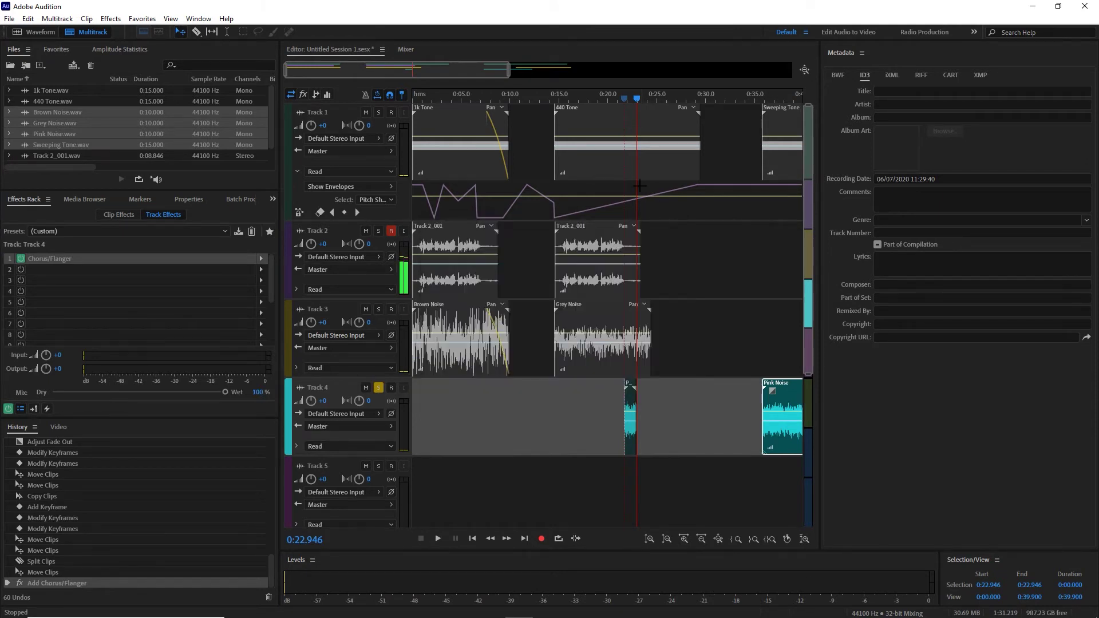
- Play the soloed Track 4 from about 20.5 s through the short Pink Noise clip
click(613, 96)
key(space)
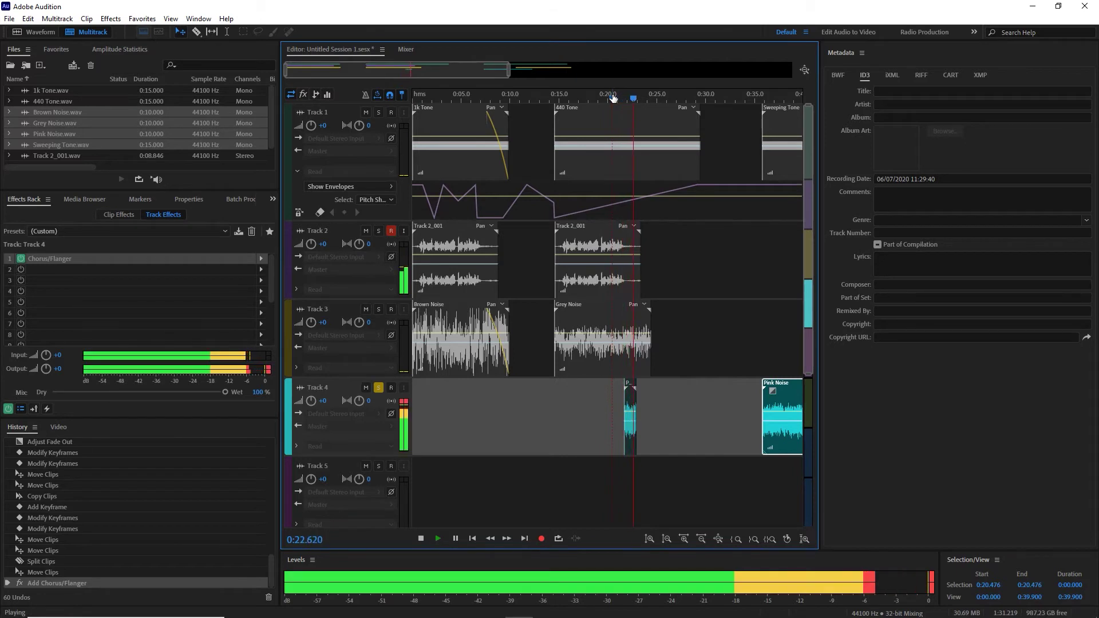
key(space)
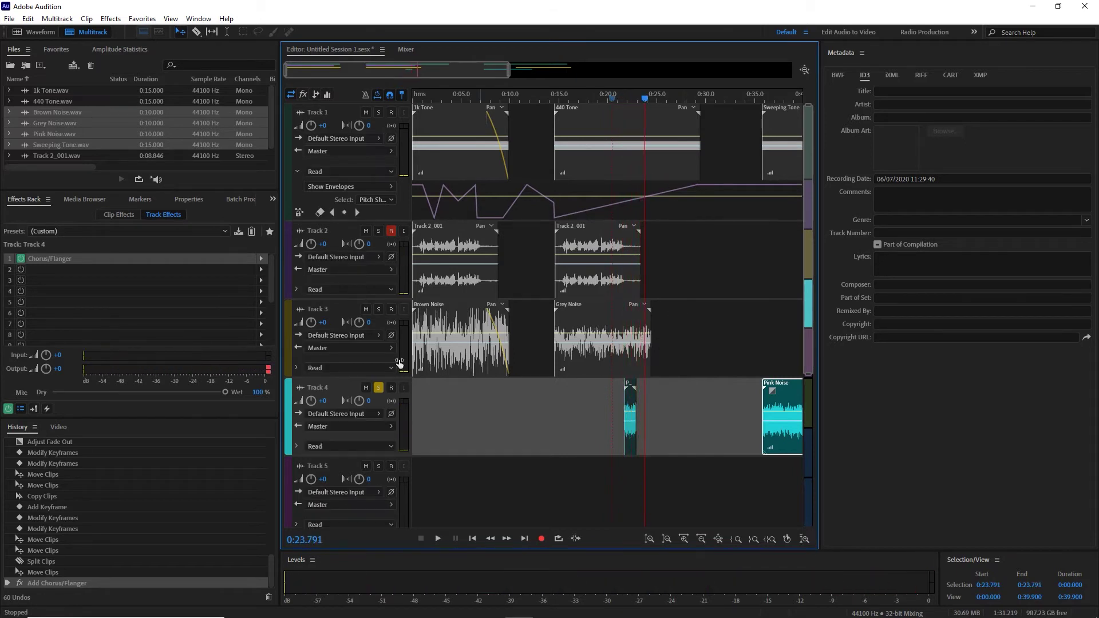
- Add a Full Reverb effect in slot 2 of Track 4, open its settings and close its window
click(261, 271)
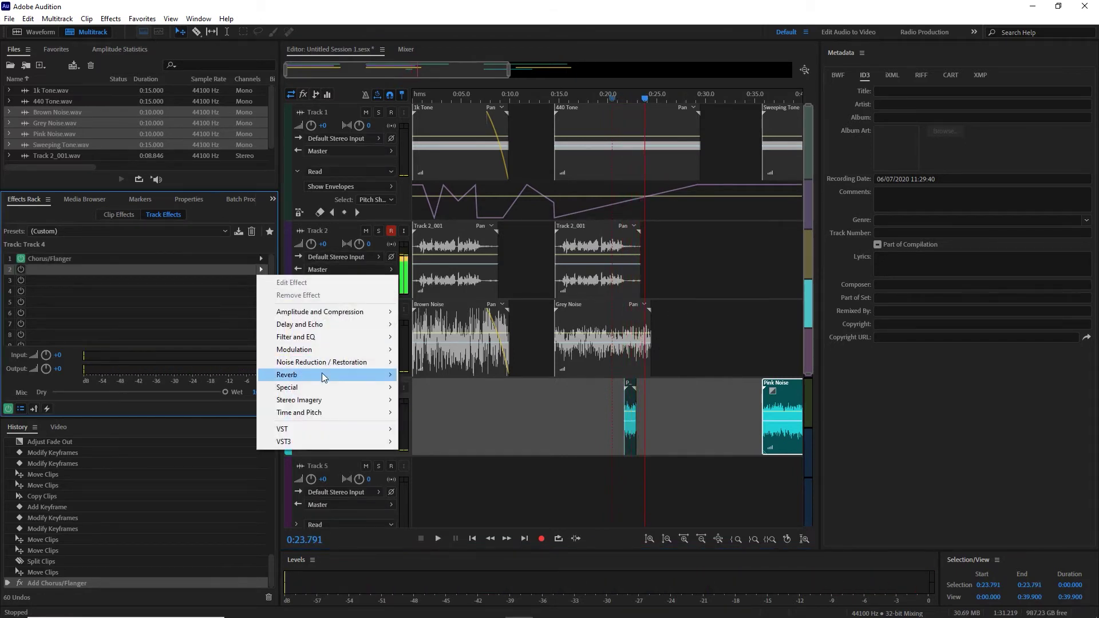
mouse_move(347, 376)
click(437, 386)
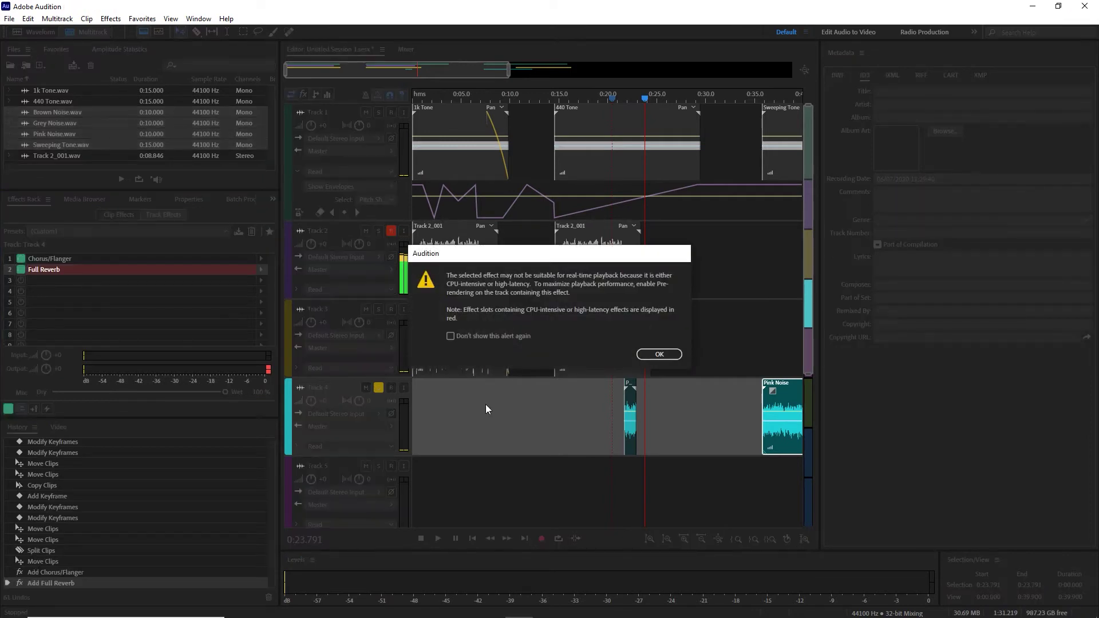
click(659, 355)
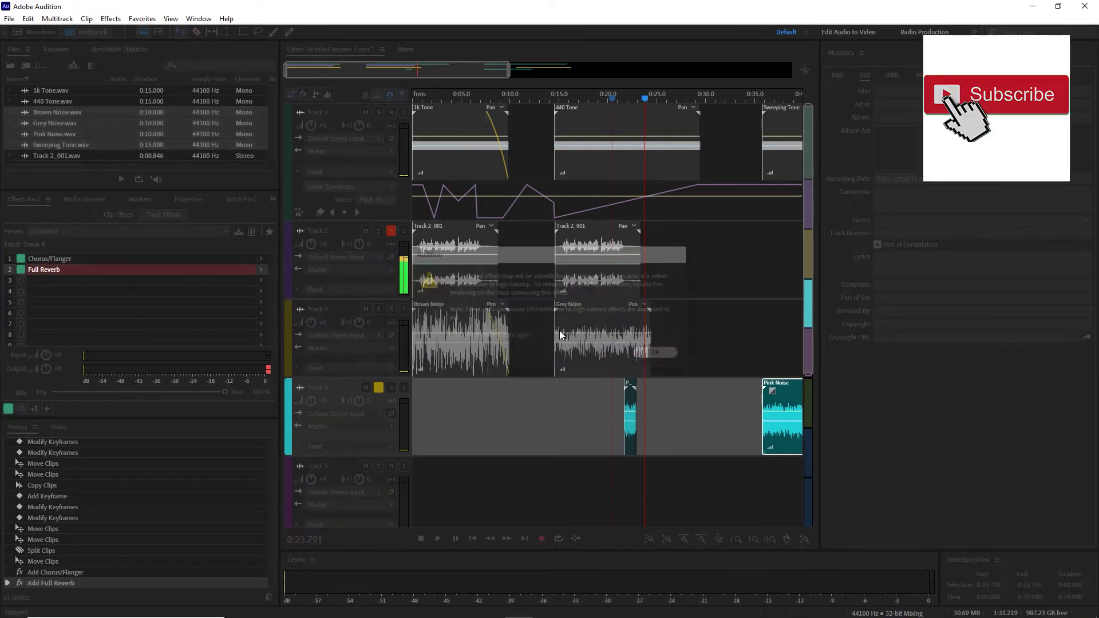
click(51, 267)
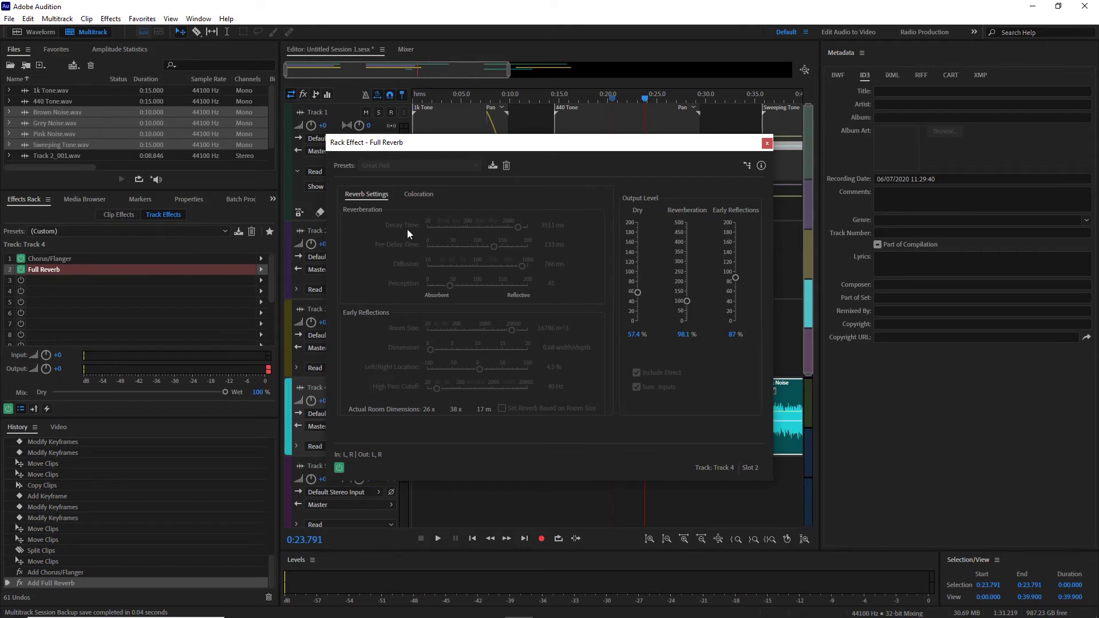
click(768, 143)
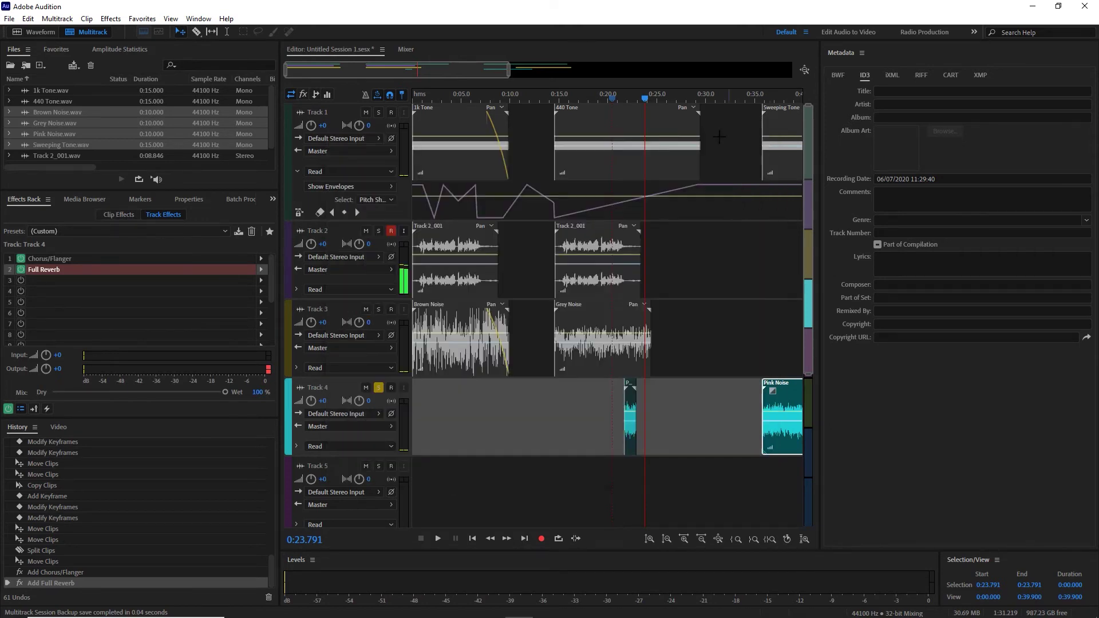
- Turn off solo on Track 4 and play the whole mix from about 14.3 s past the short Pink Noise clip
click(554, 99)
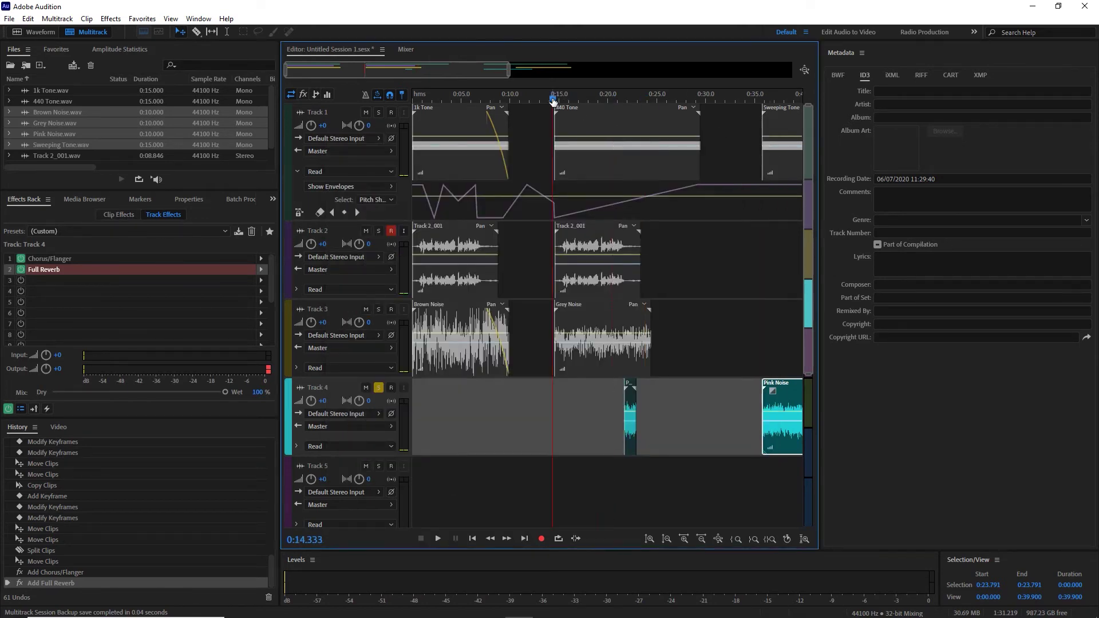
click(378, 388)
key(space)
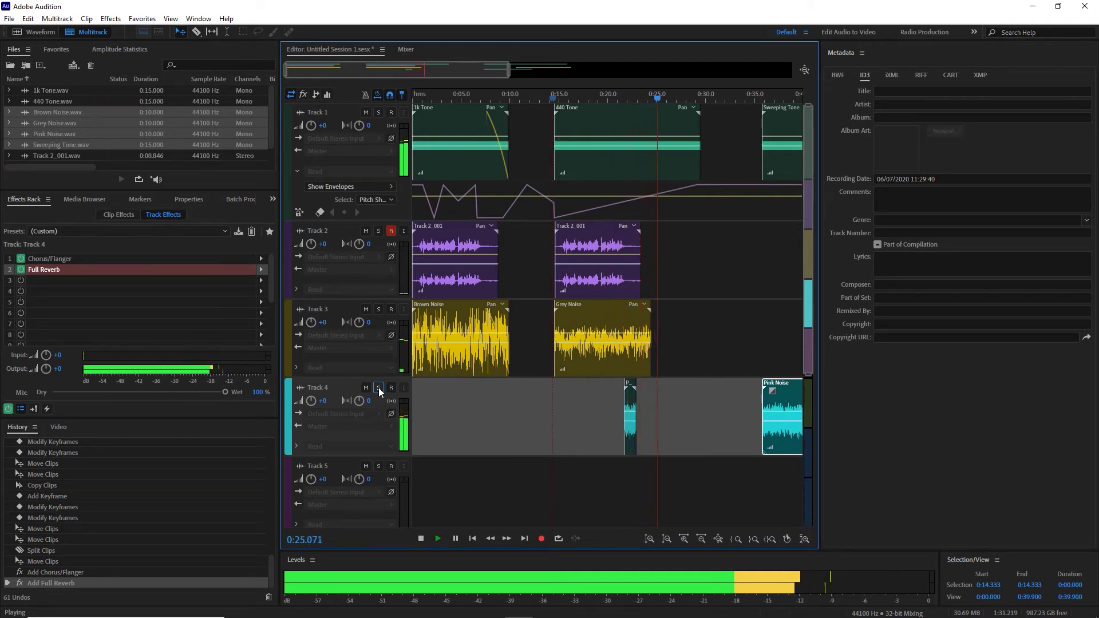
key(space)
- Split the 440 Tone clip on Track 1 at about 22.9 s and move its second part to start at about 27.8 s
key(equal)
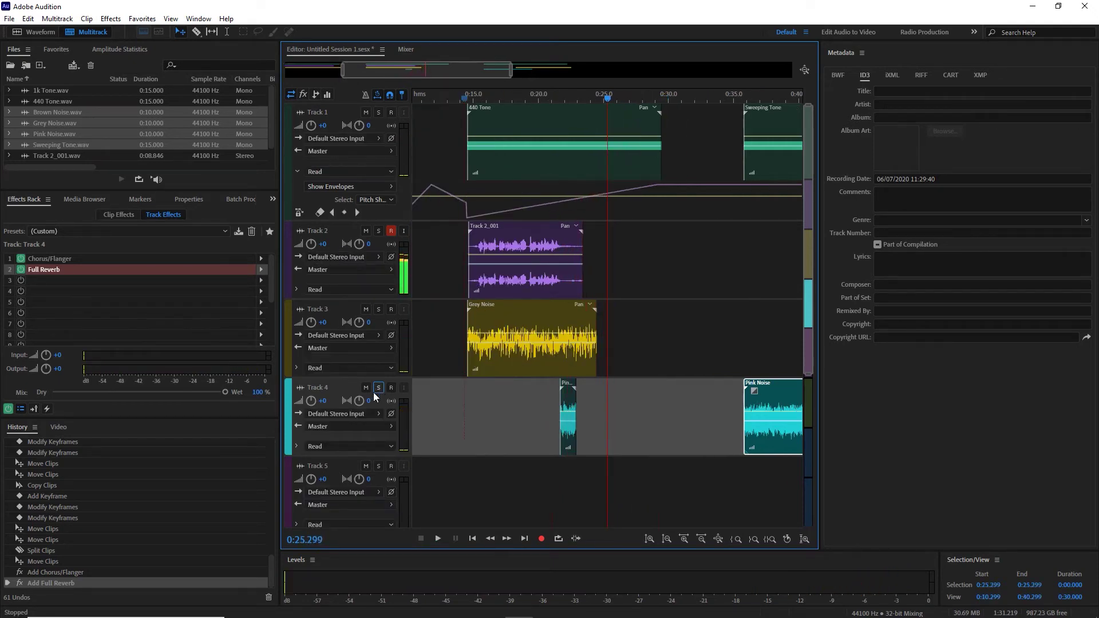
click(565, 97)
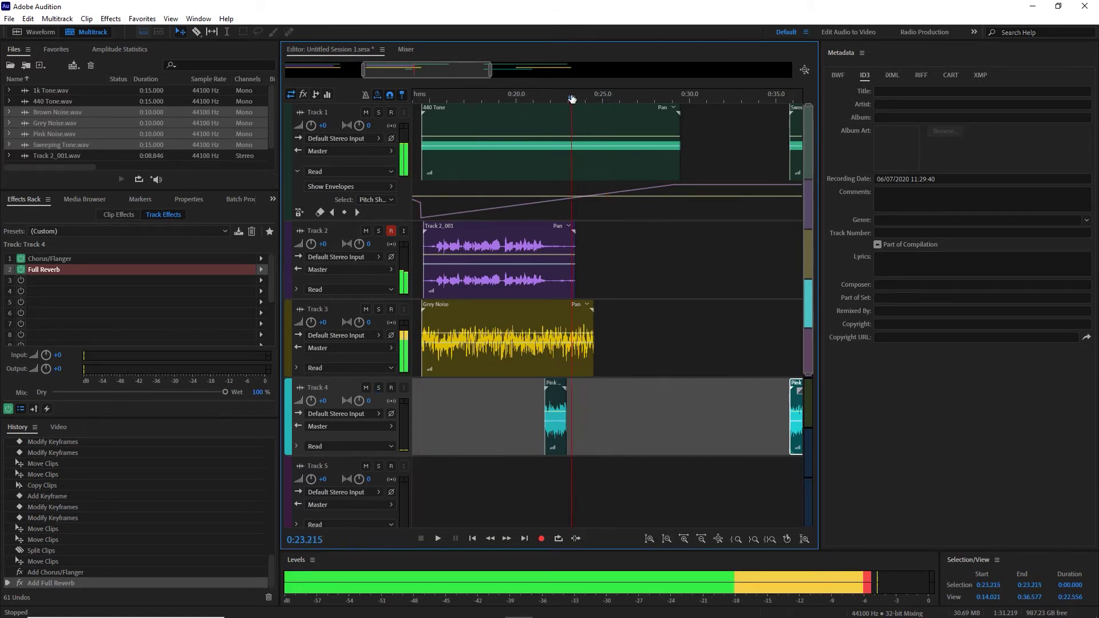
click(587, 118)
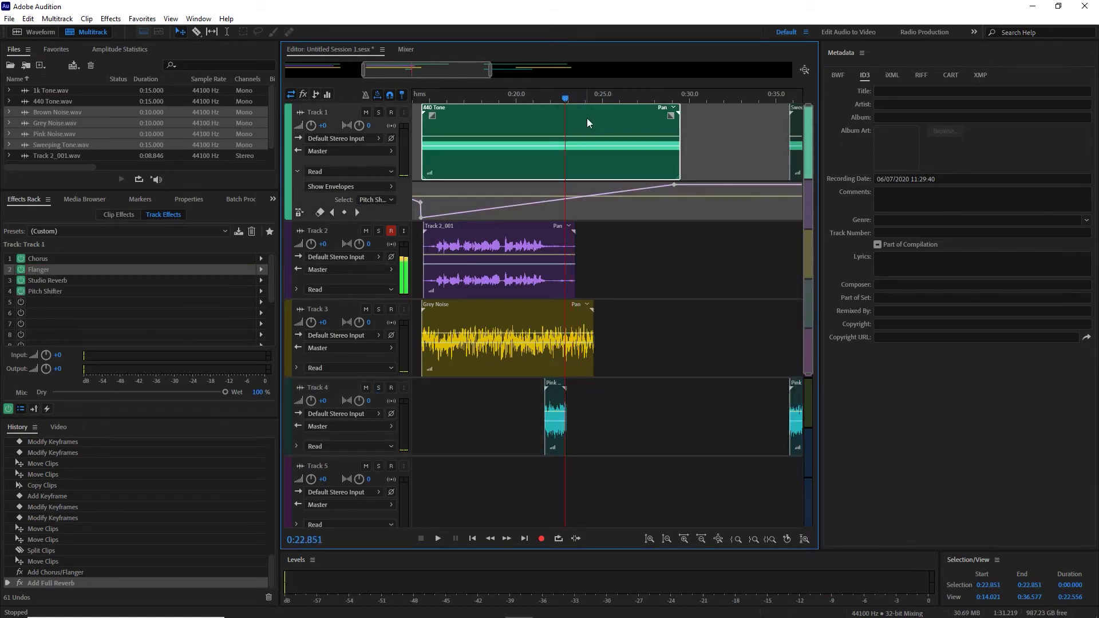
key(ctrl+k)
click(586, 118)
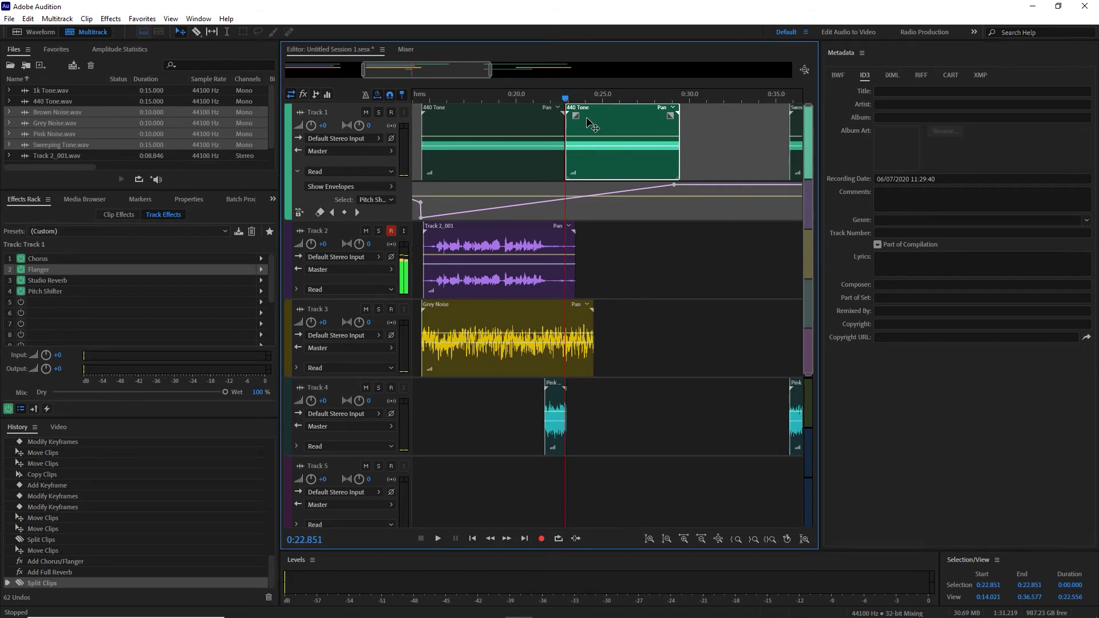
drag(586, 117, 671, 143)
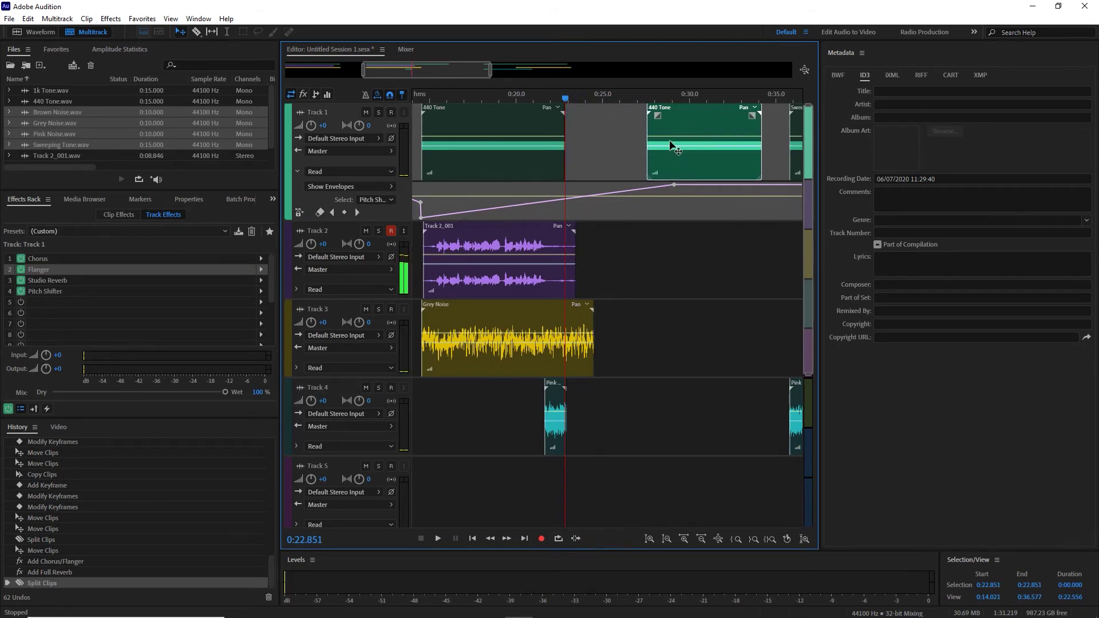
- Extend the first 440 Tone part to about 24.5 s and fade out both it and Grey Noise from about 21.8 s
click(565, 124)
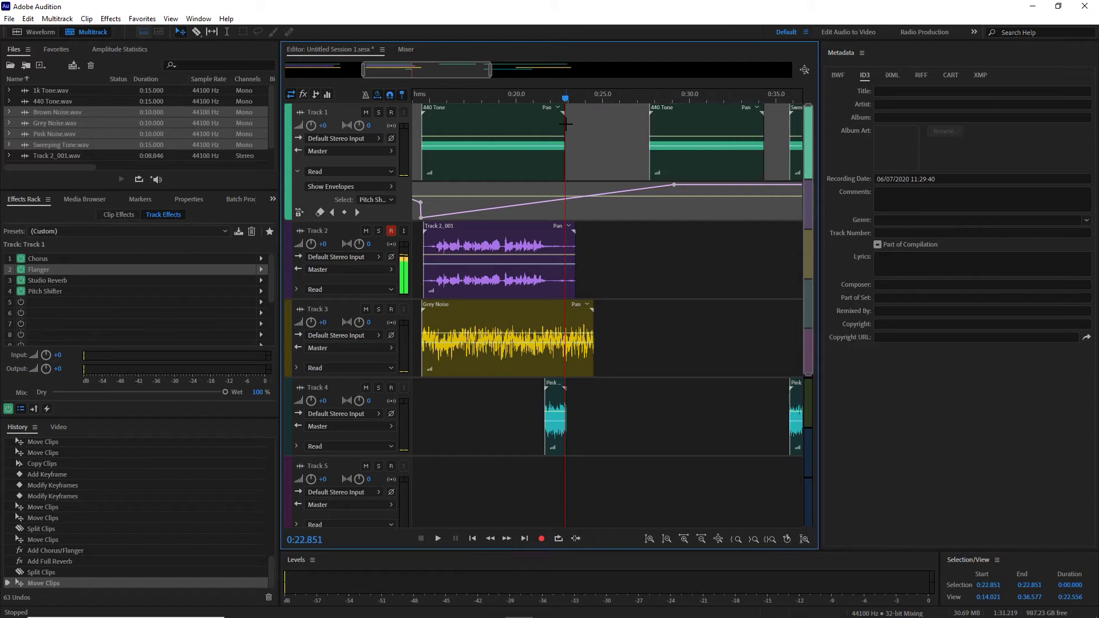
drag(563, 124, 592, 127)
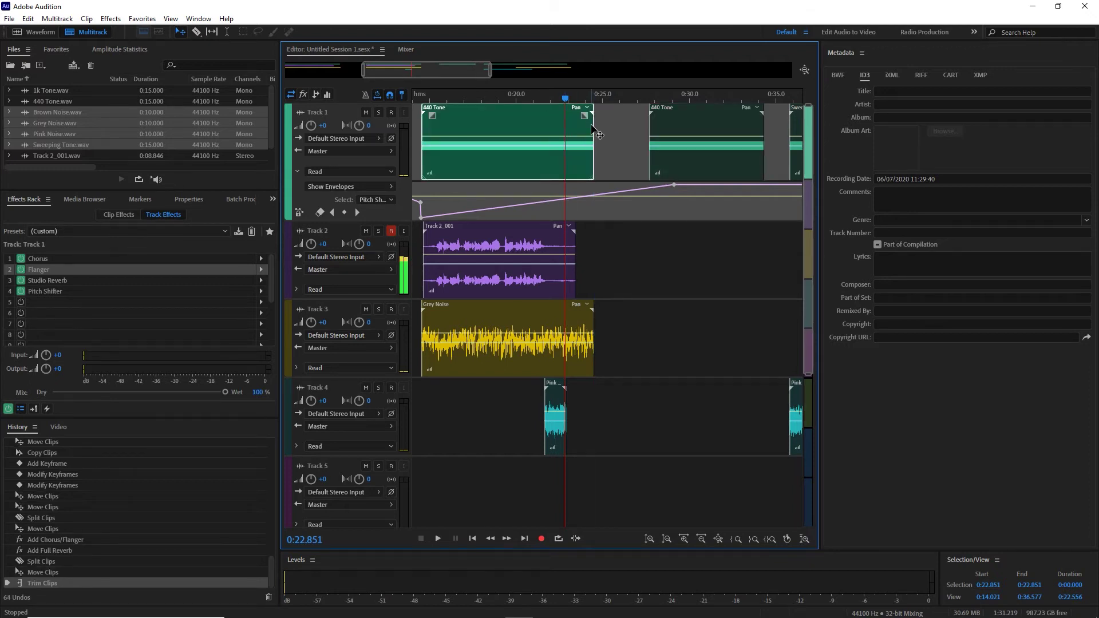
click(546, 330)
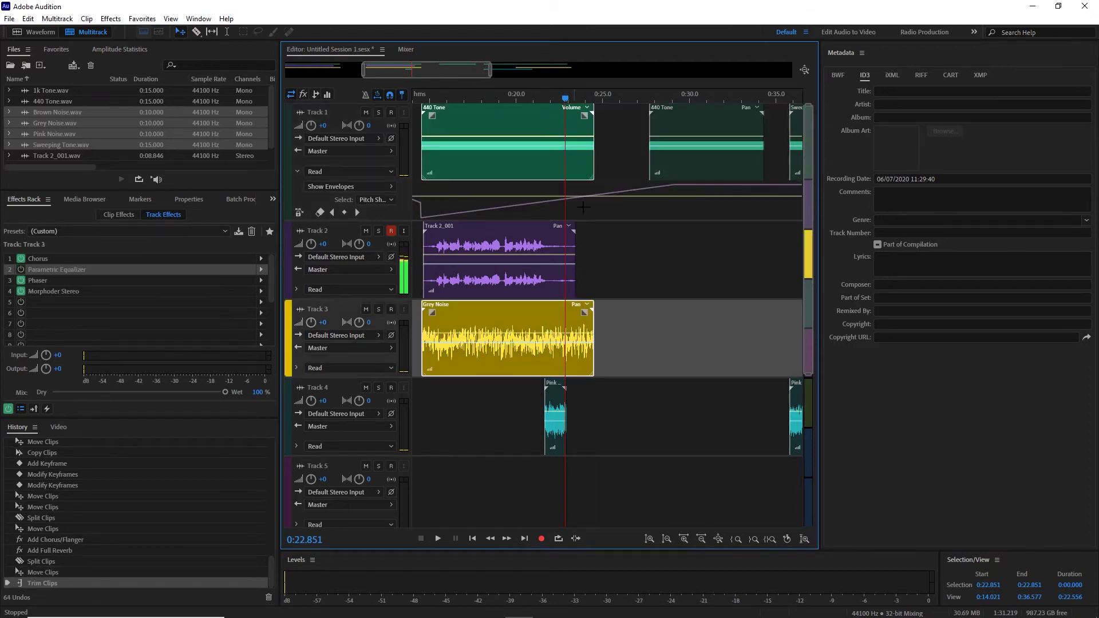
drag(585, 115, 536, 129)
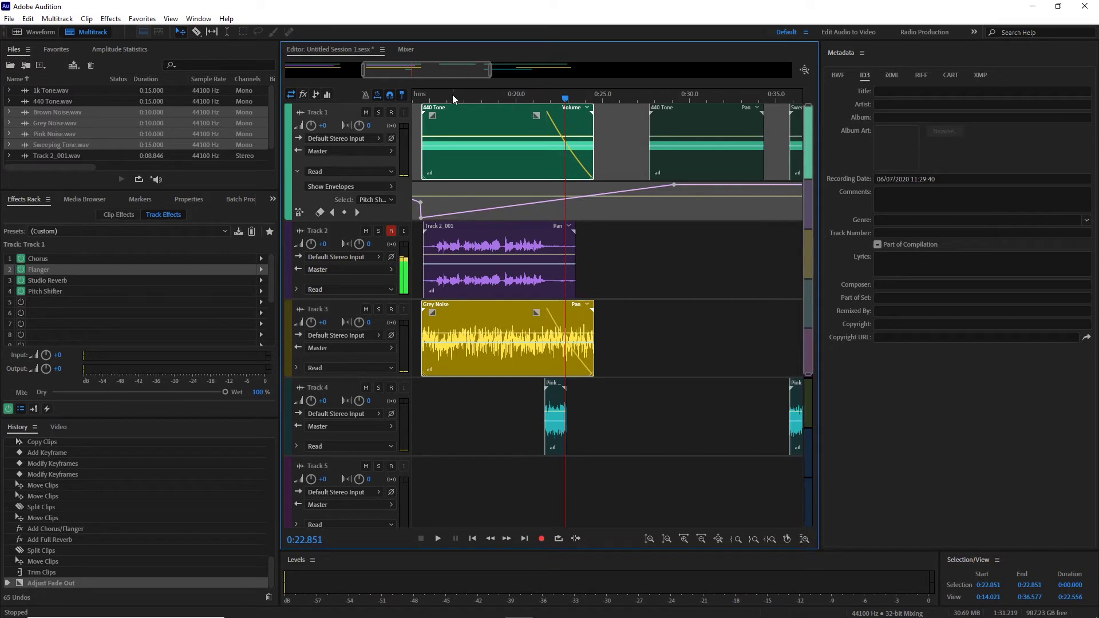
- Play the mix from about 14.3 s through the faded ends of 440 Tone and Grey Noise
click(417, 99)
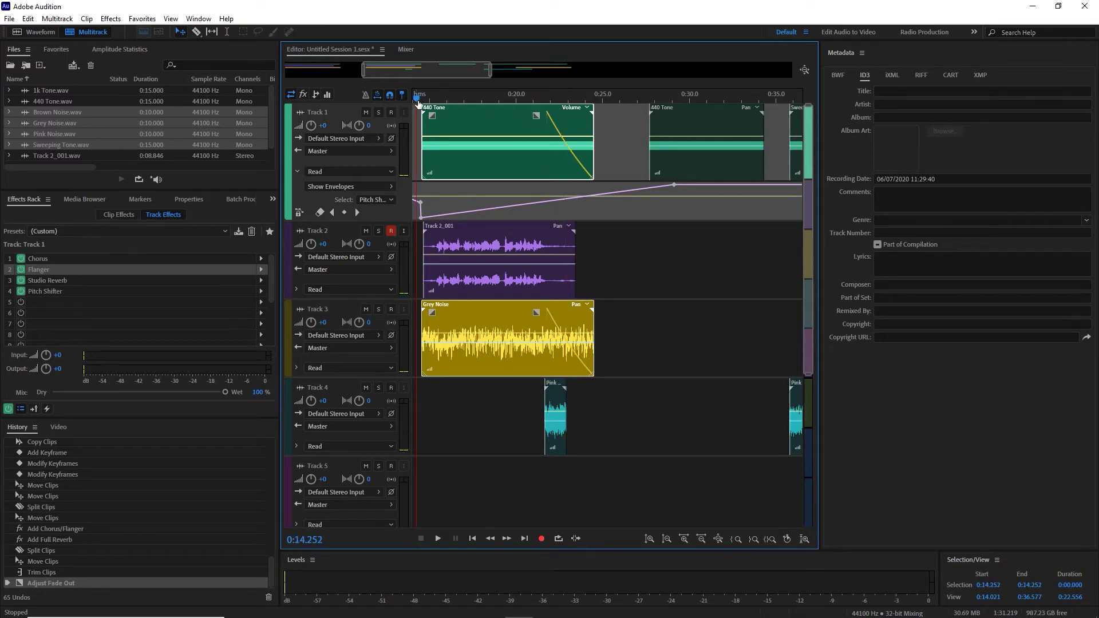
key(space)
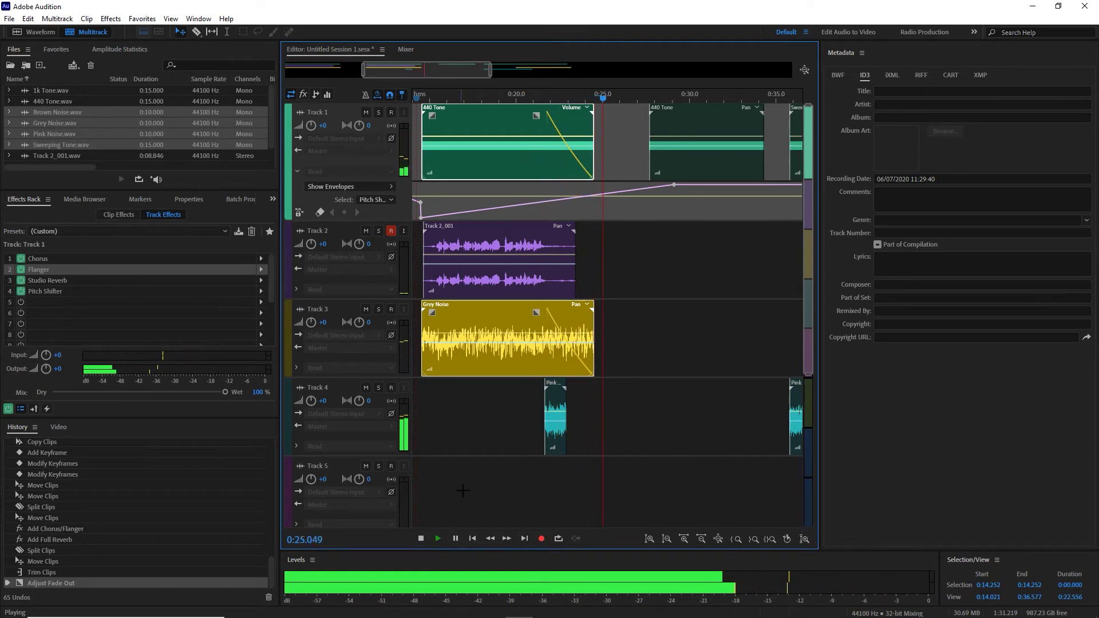
key(space)
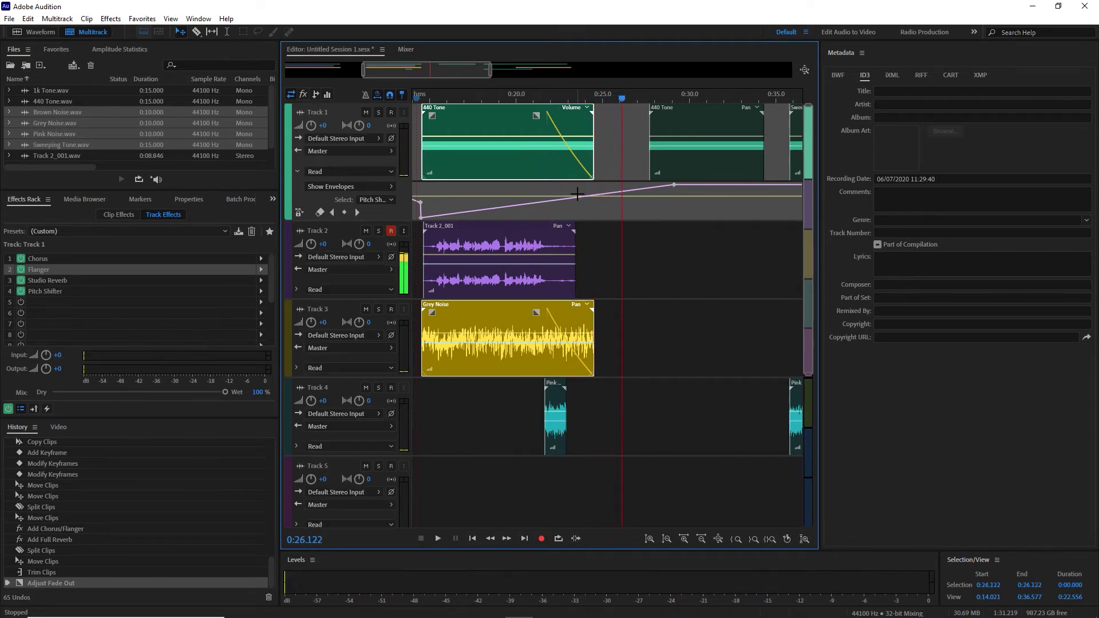
- Add volume keyframes on Track 1 so its level drops to silence between about 22.6 s and 24.4 s
click(571, 198)
click(616, 195)
drag(628, 197, 630, 226)
key(ctrl+z)
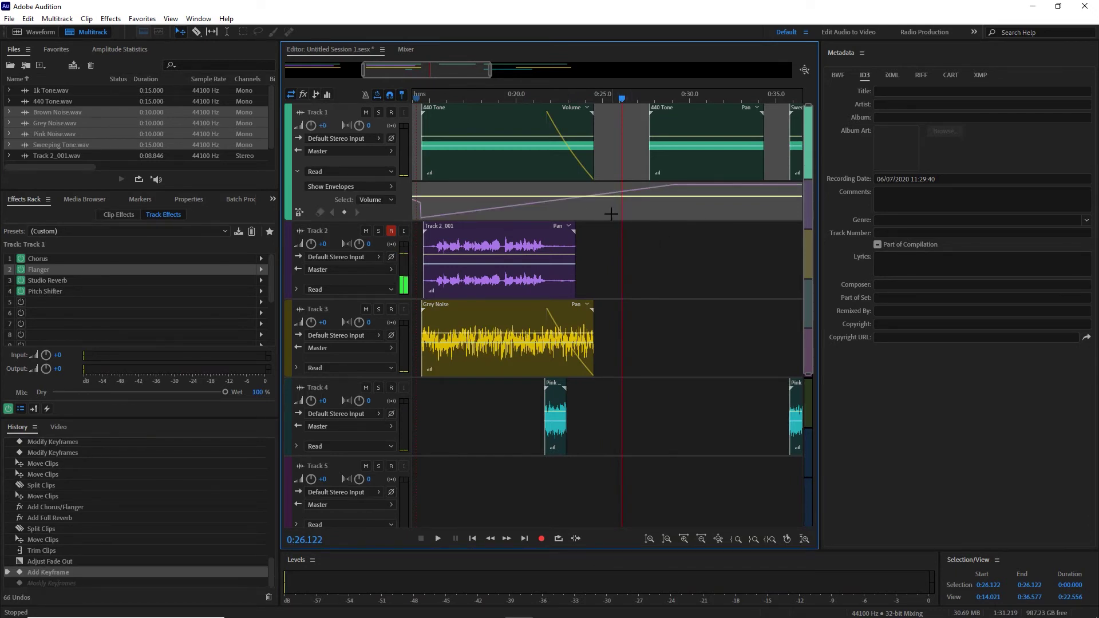
click(584, 196)
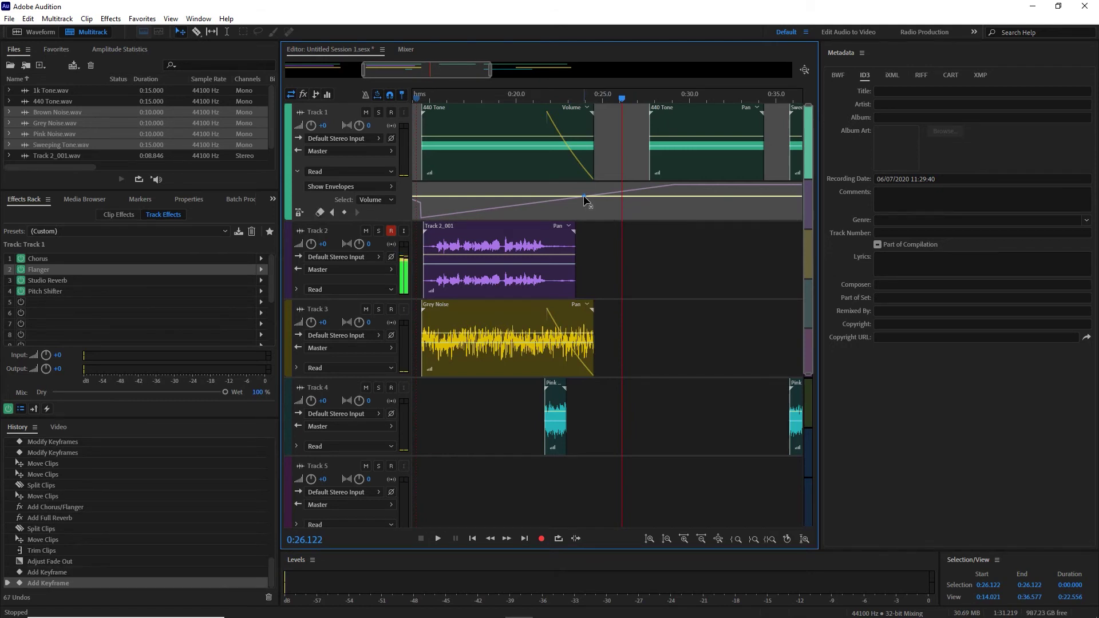
drag(638, 197, 593, 233)
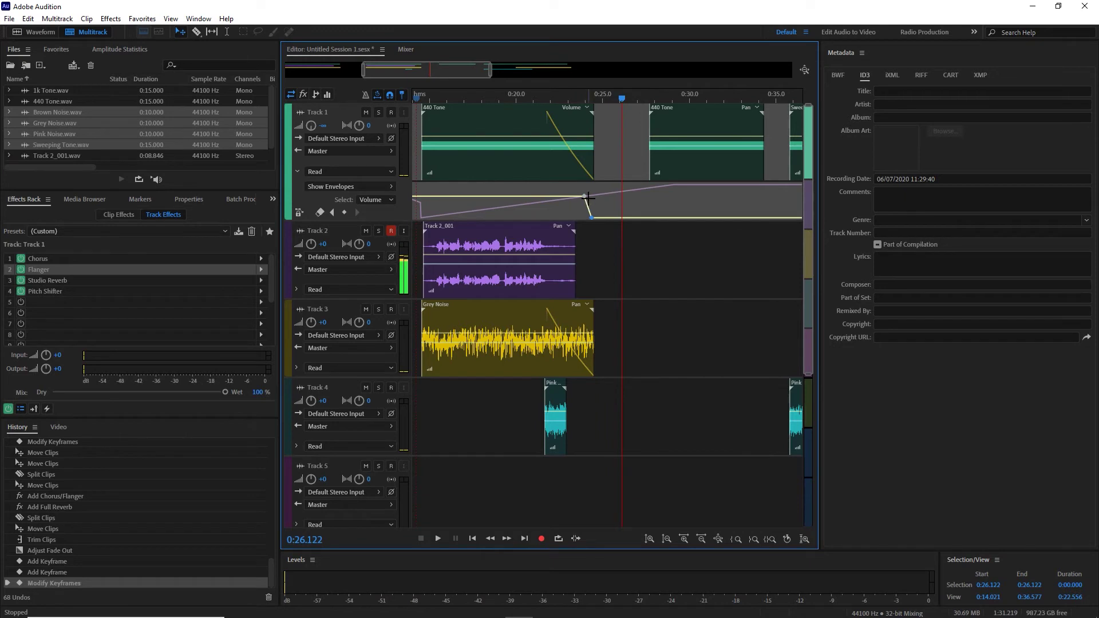
drag(585, 197, 559, 197)
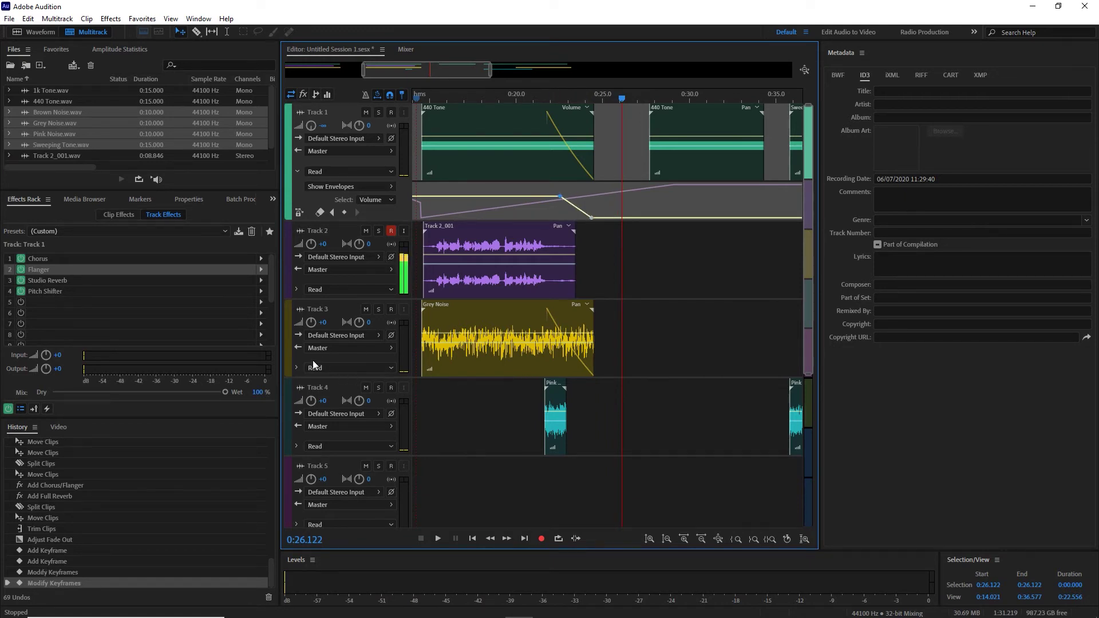
- Show Track 3's volume envelope and add keyframes that drop its level to silence between about 22 s and 23 s
scroll(295, 365, up, 2)
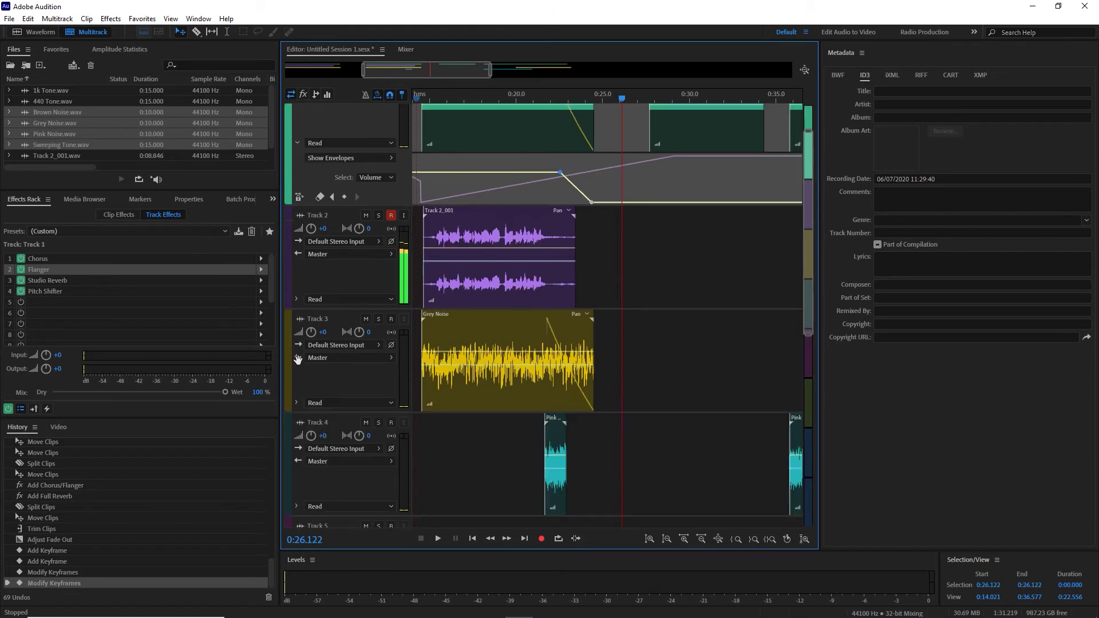
click(298, 403)
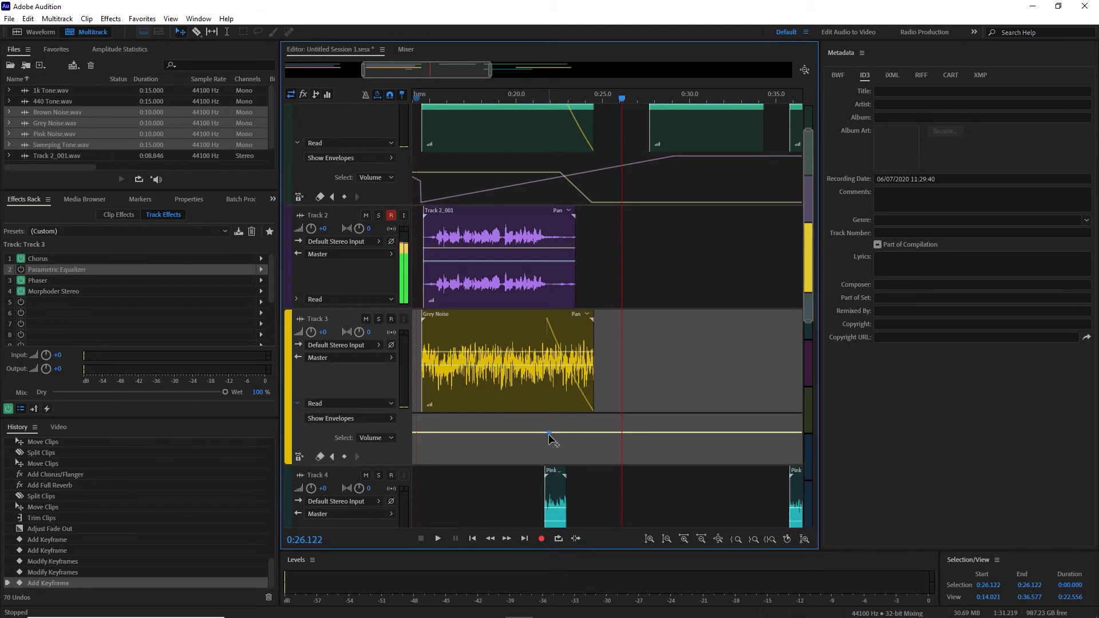
click(573, 432)
drag(565, 455, 566, 478)
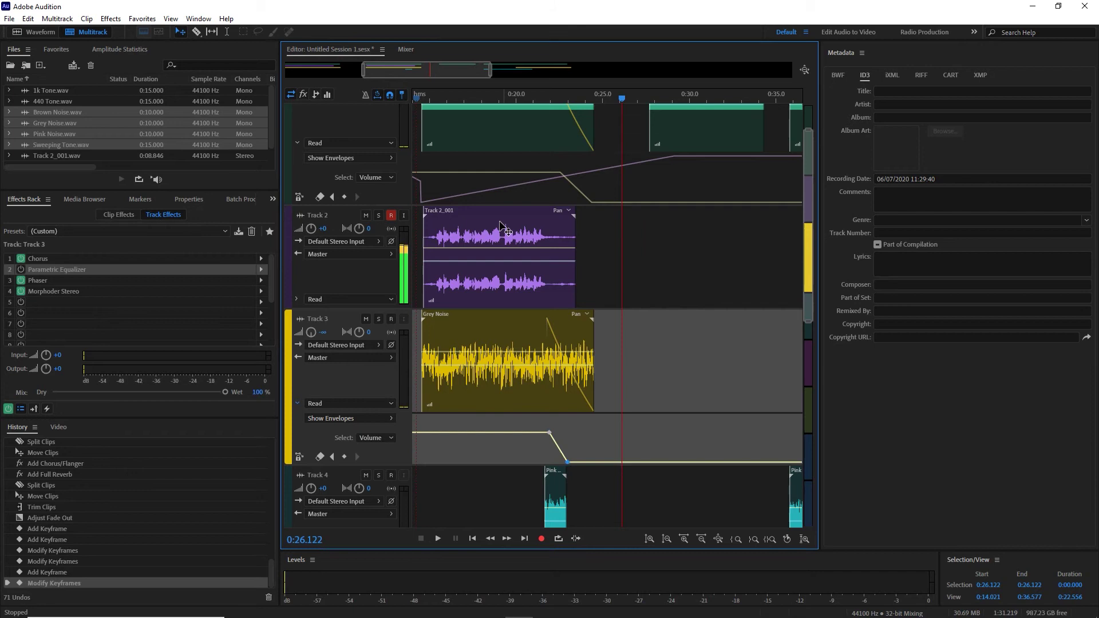
- Play the mix from about 14.5 s through the volume drops on Tracks 1 and 3
click(420, 100)
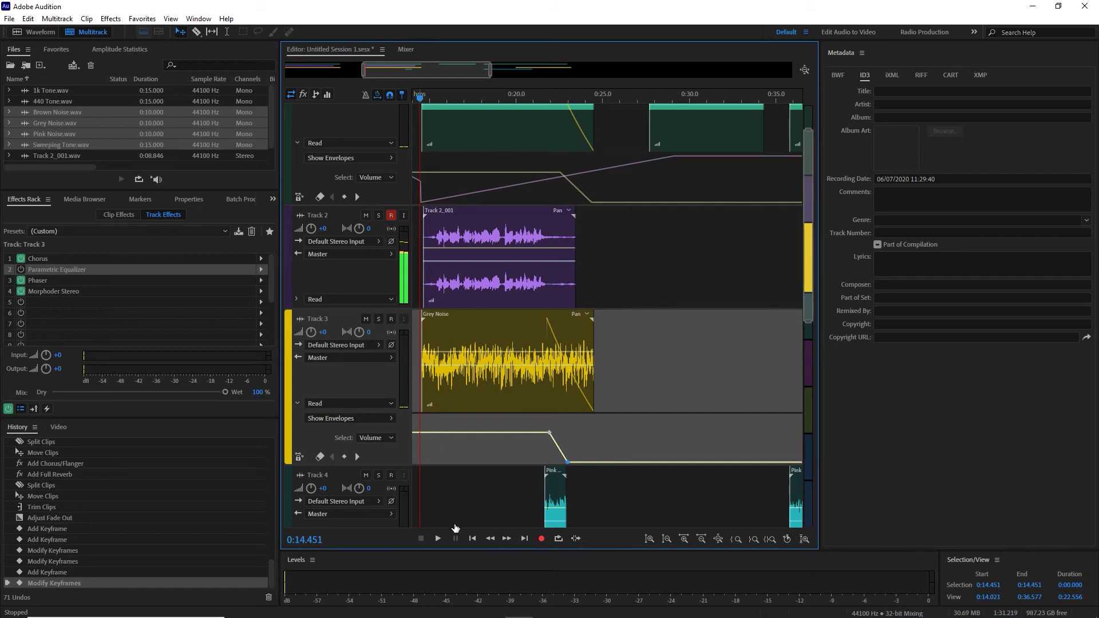
click(438, 539)
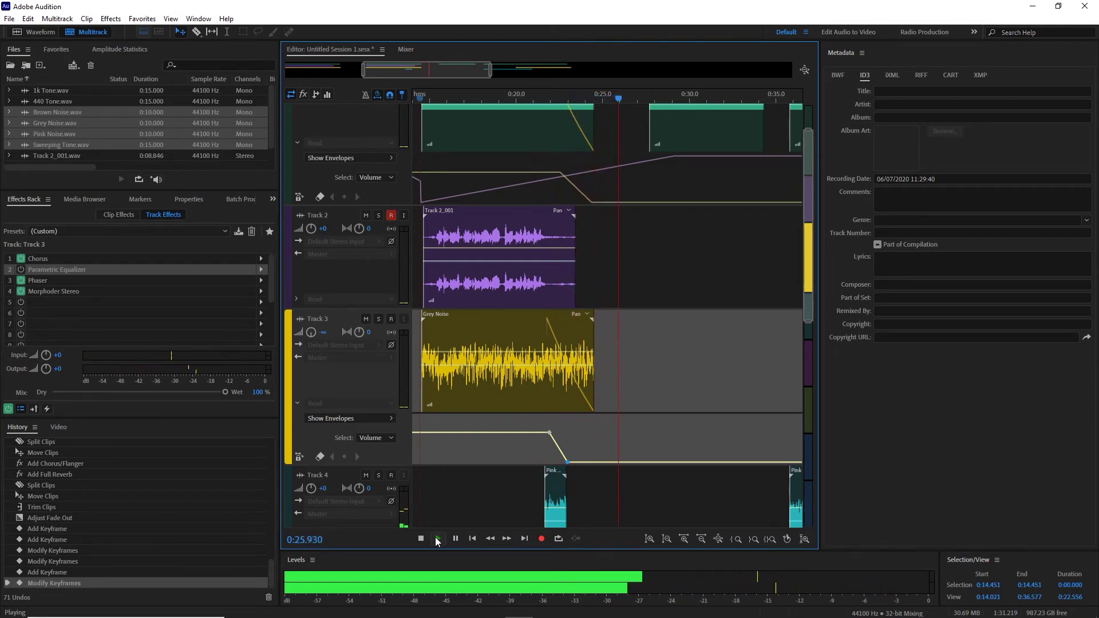
click(437, 538)
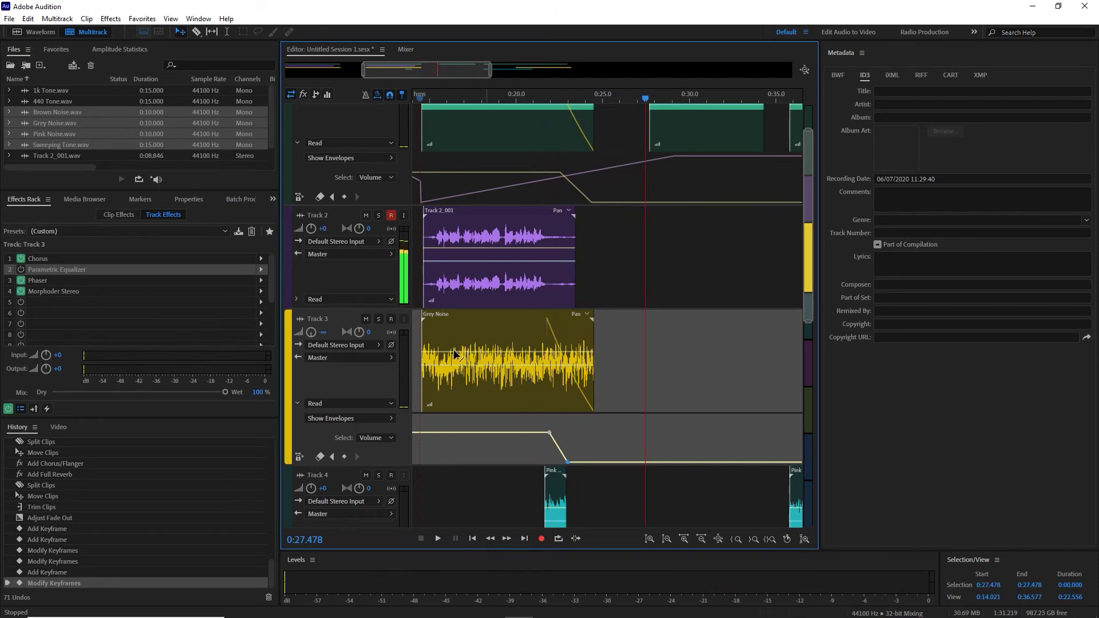
- Add the Waves OneKnob Filter Stereo VST3 effect to slot 5 of Track 1's effects rack
scroll(332, 299, down, 2)
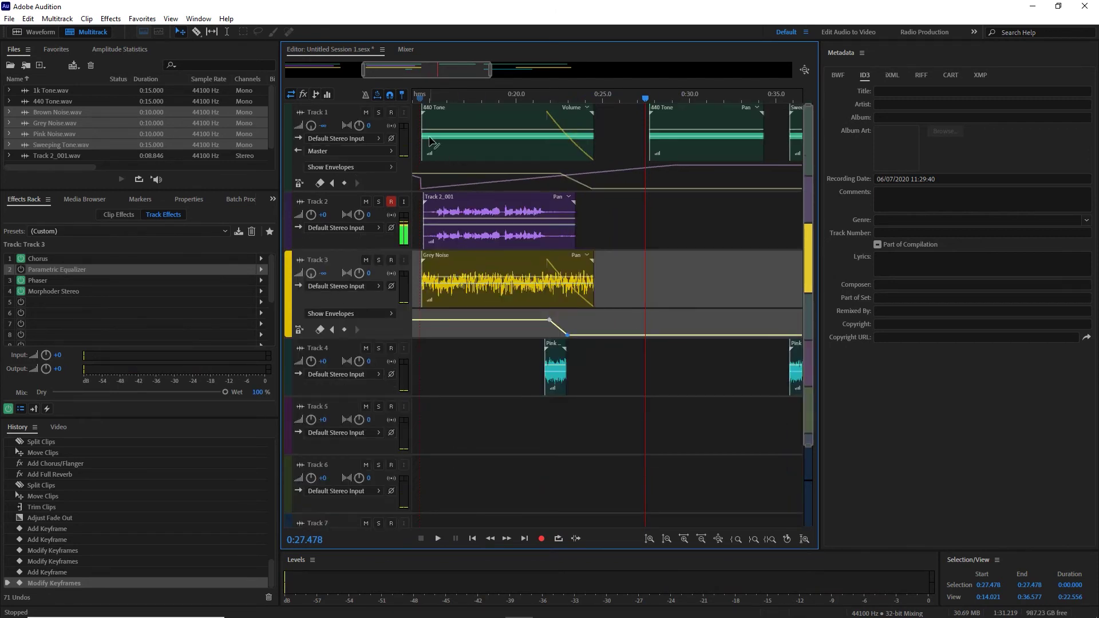
click(424, 98)
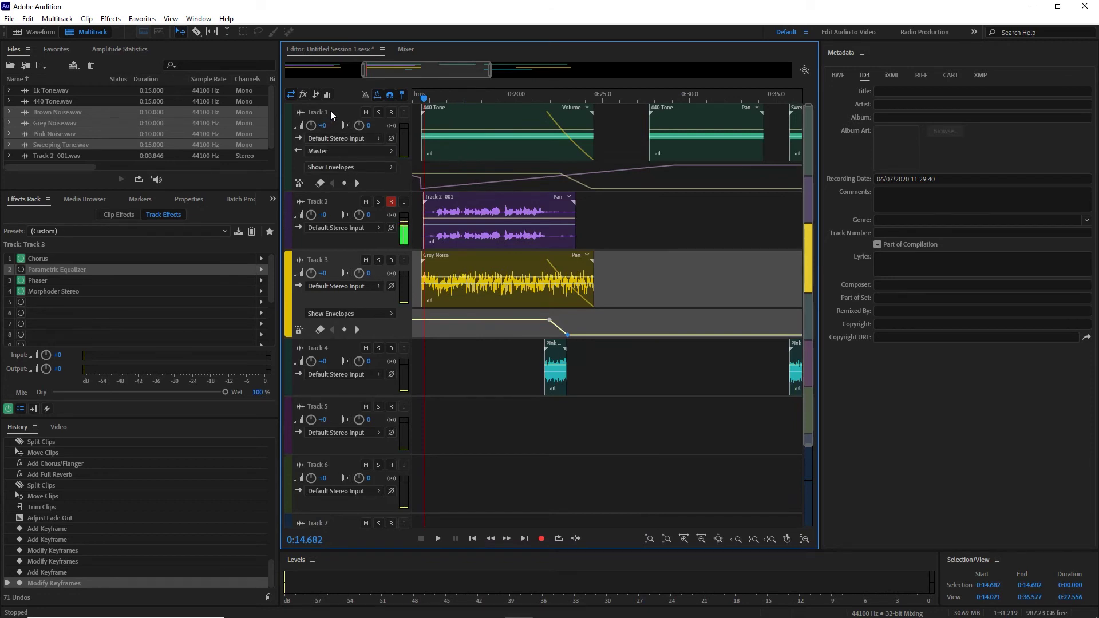
click(331, 116)
click(261, 303)
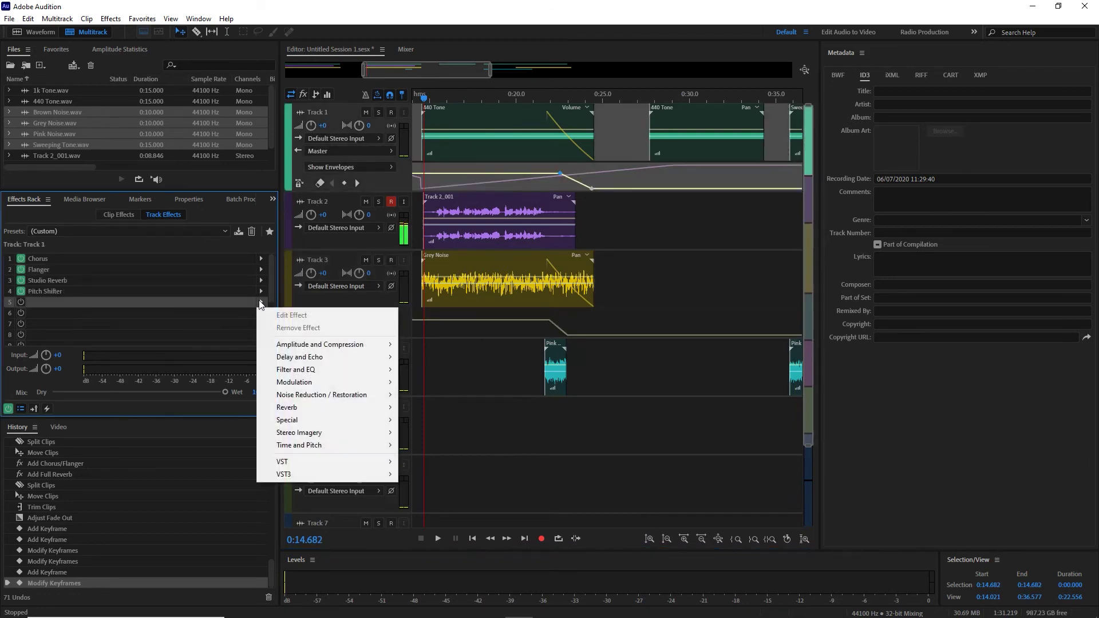
mouse_move(315, 476)
mouse_move(431, 483)
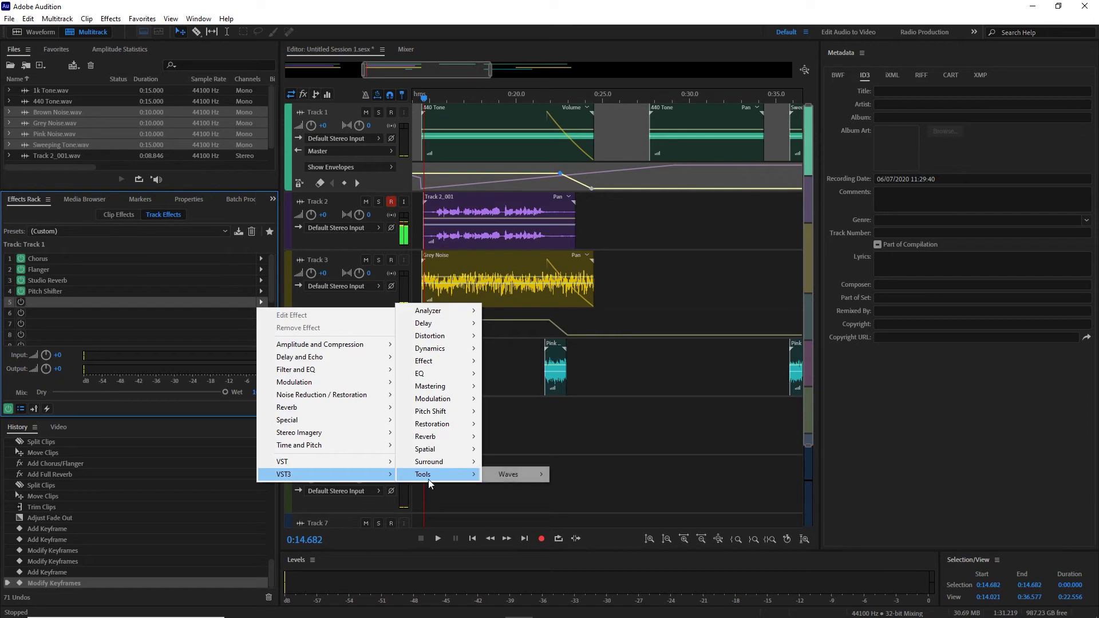
mouse_move(459, 367)
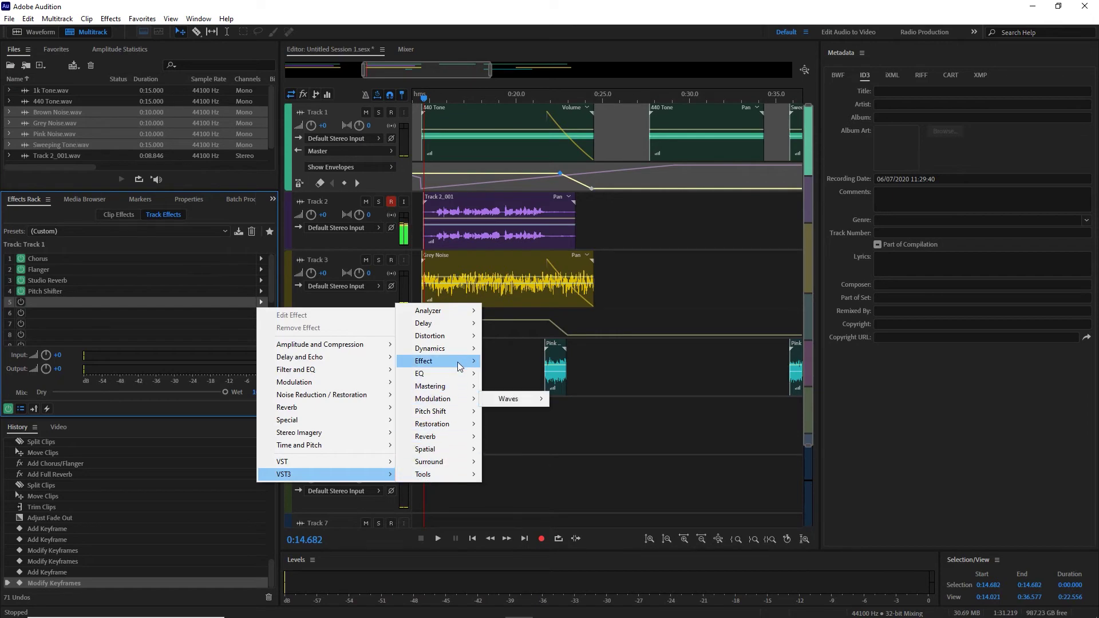
mouse_move(514, 367)
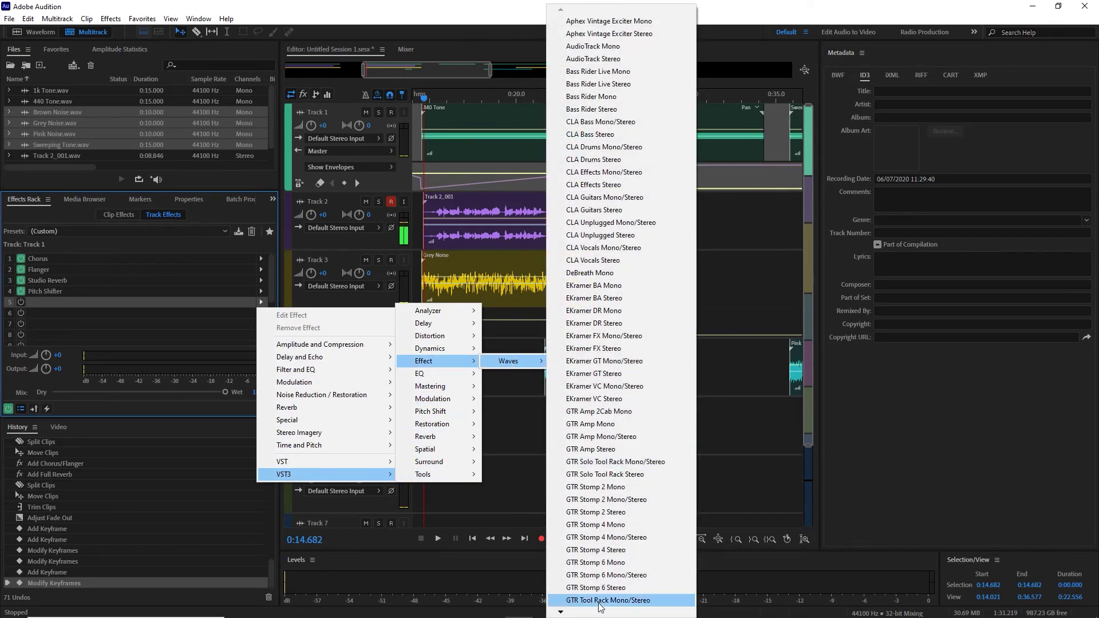
mouse_move(561, 612)
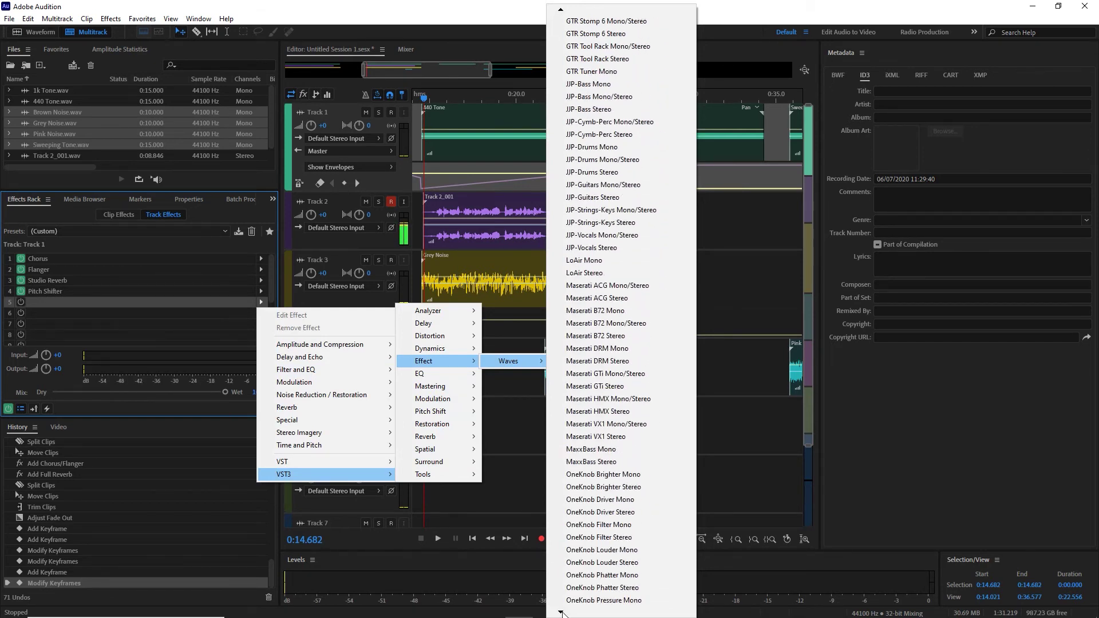
click(603, 538)
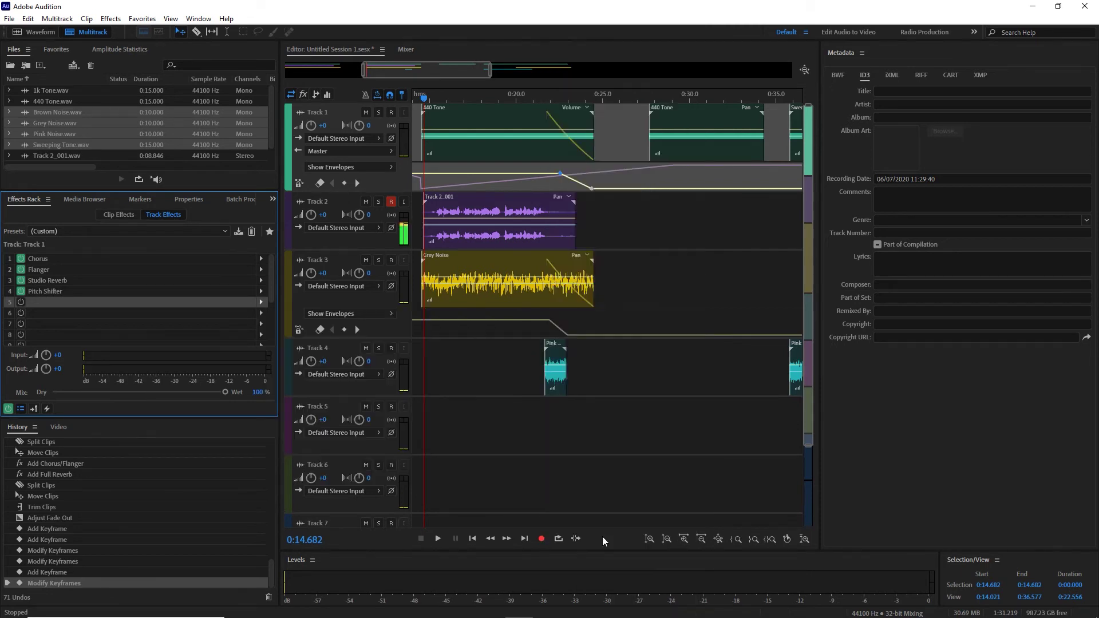
click(672, 176)
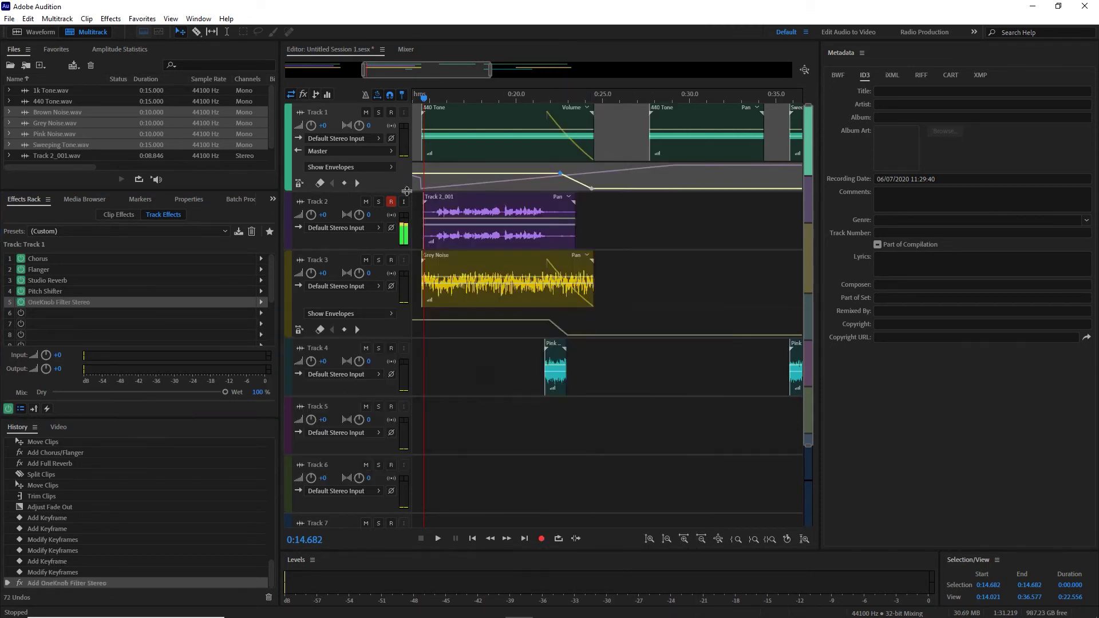
- Show Track 1's OneKnob Filter envelope and add keyframes that drop the filter to minimum between about 21 s and 25 s
click(390, 166)
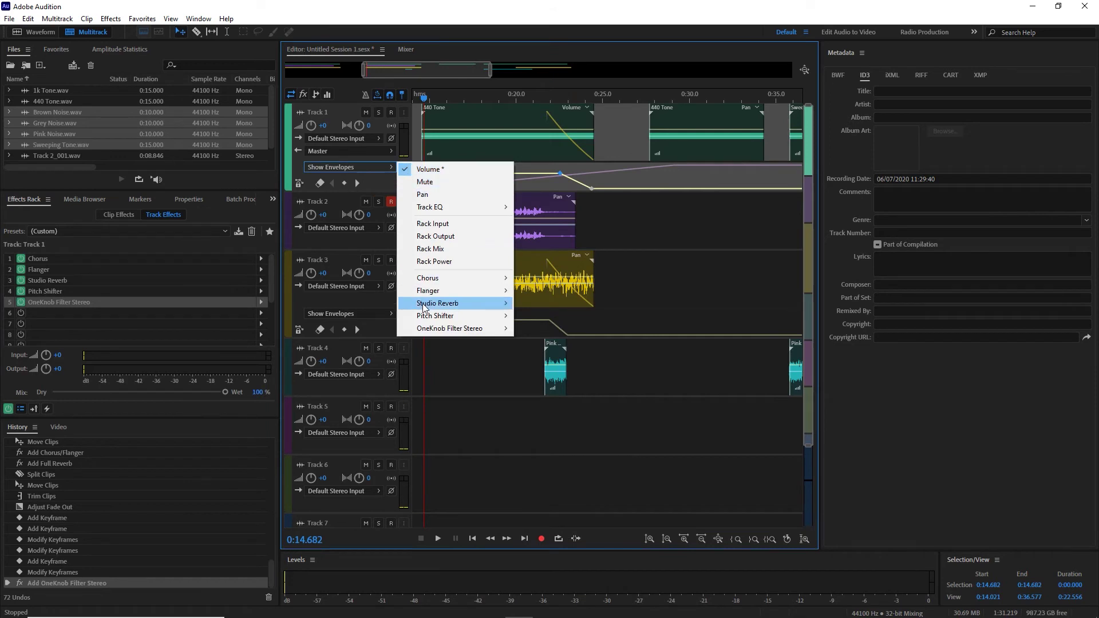
mouse_move(452, 329)
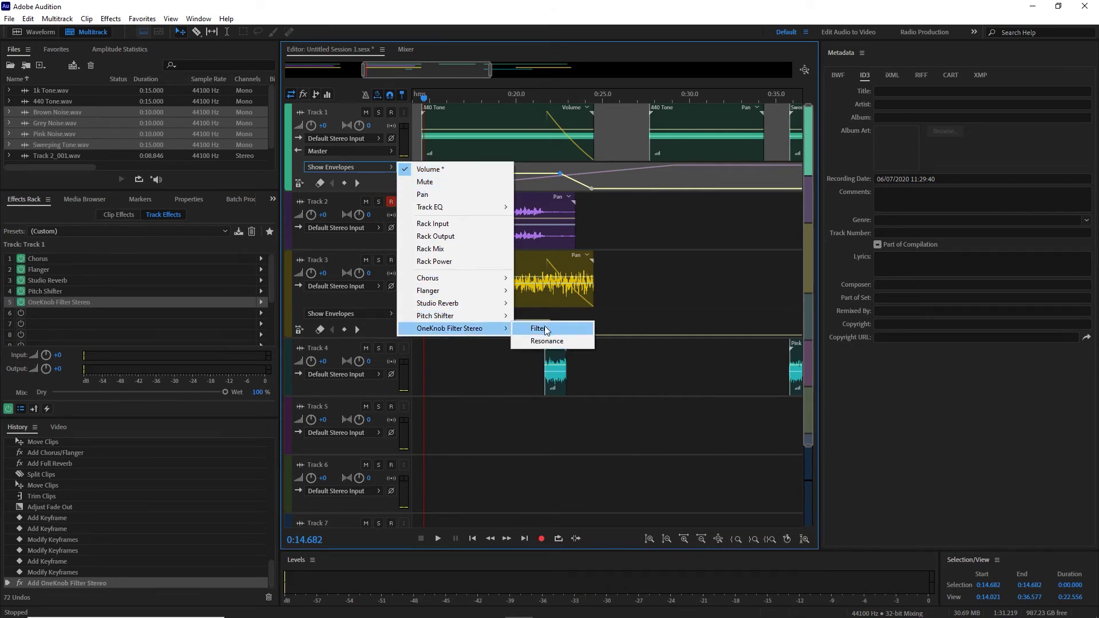
click(545, 330)
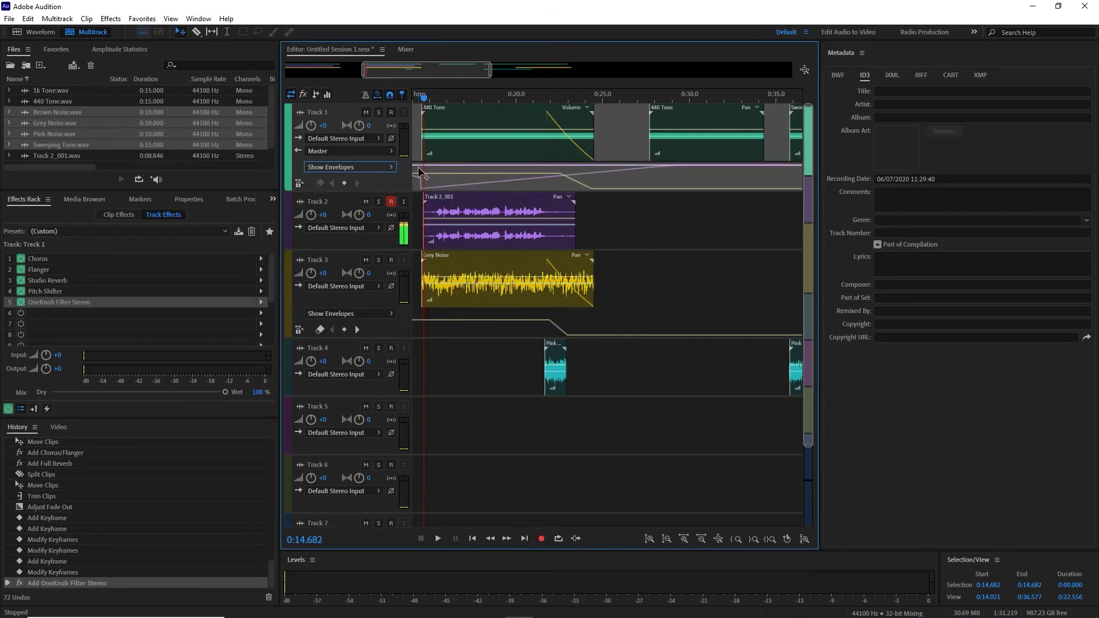
click(535, 165)
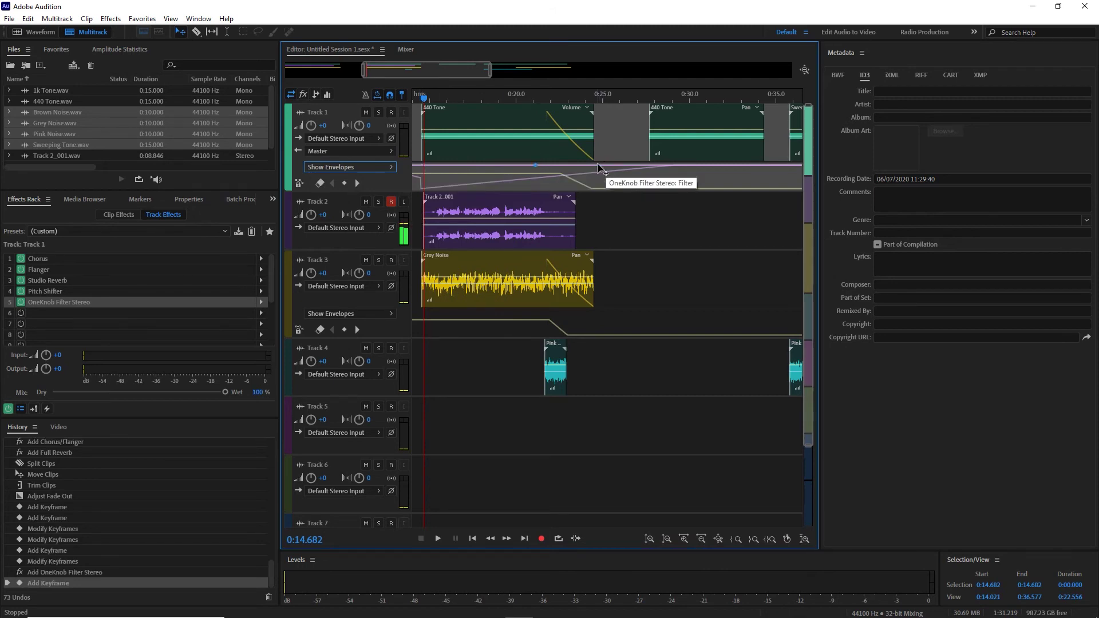
drag(593, 164, 601, 207)
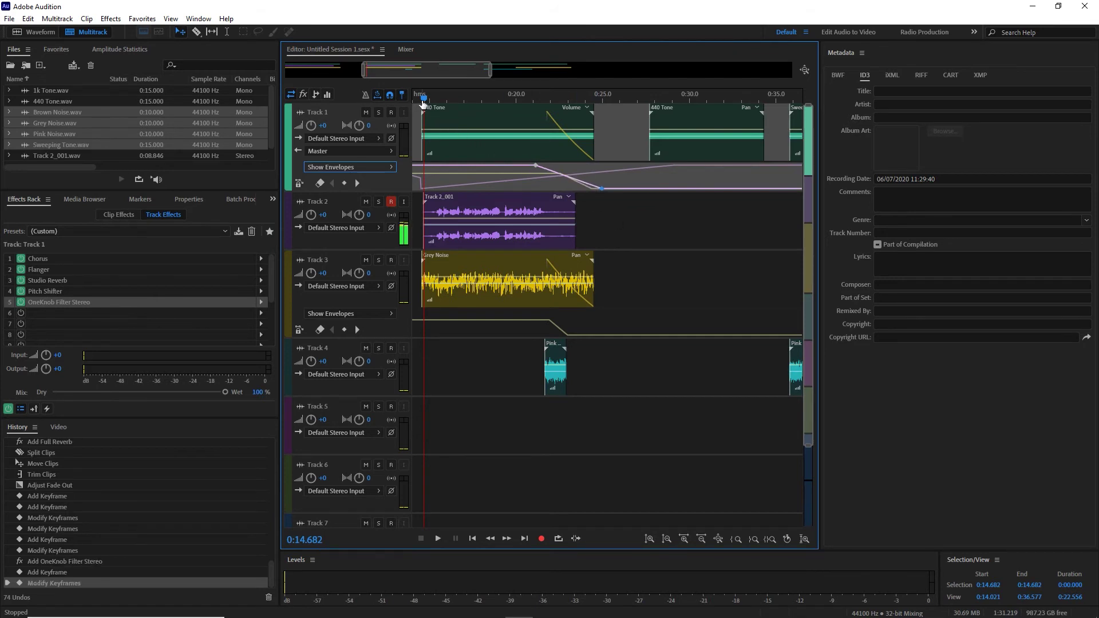
- Turn on pre-rendering for Track 4
drag(423, 99, 417, 99)
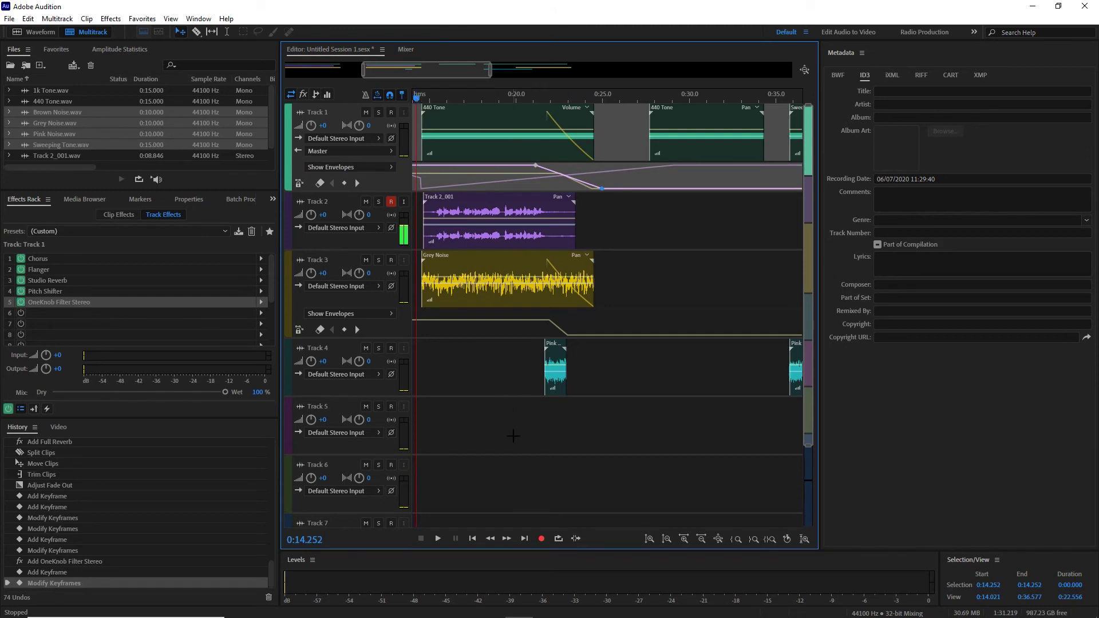
click(346, 350)
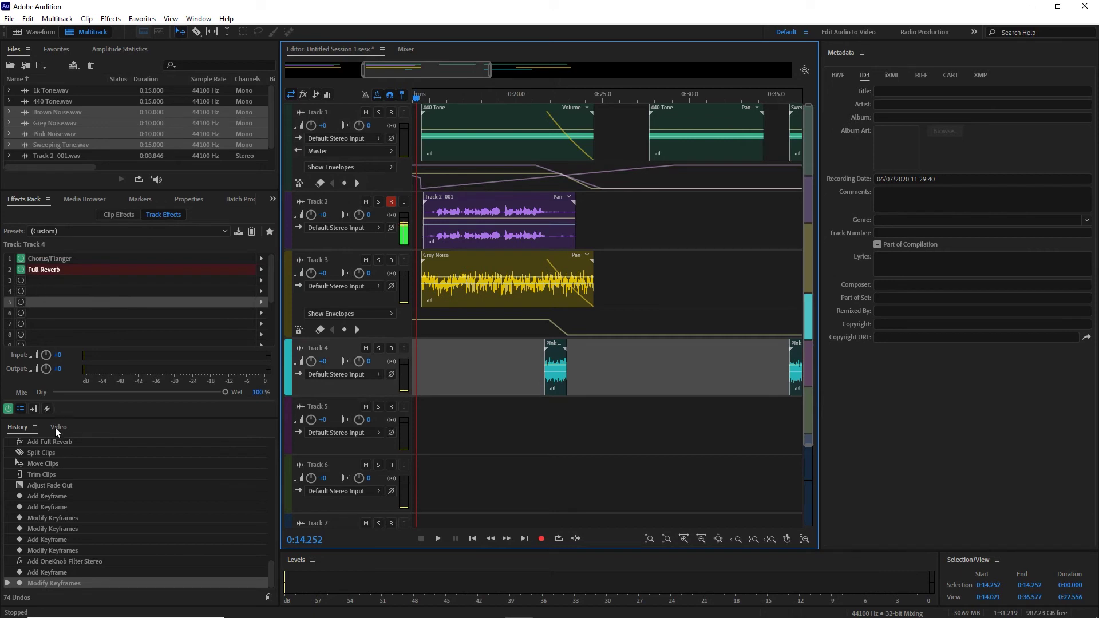
click(47, 409)
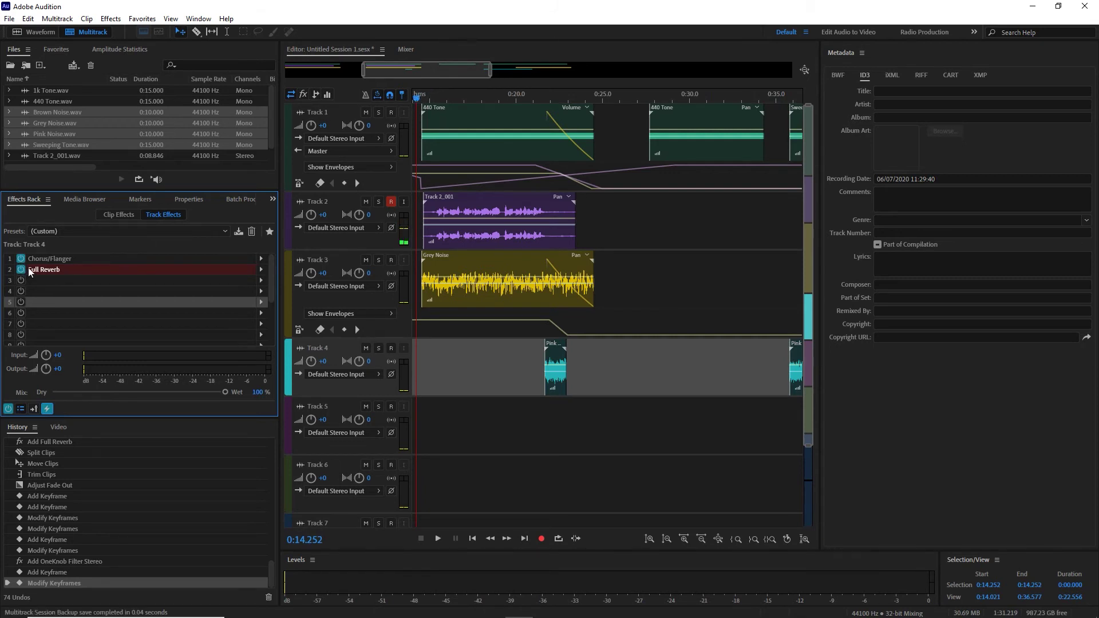
- Play the mix from about 14.3 s through Track 1's filter sweep
click(432, 97)
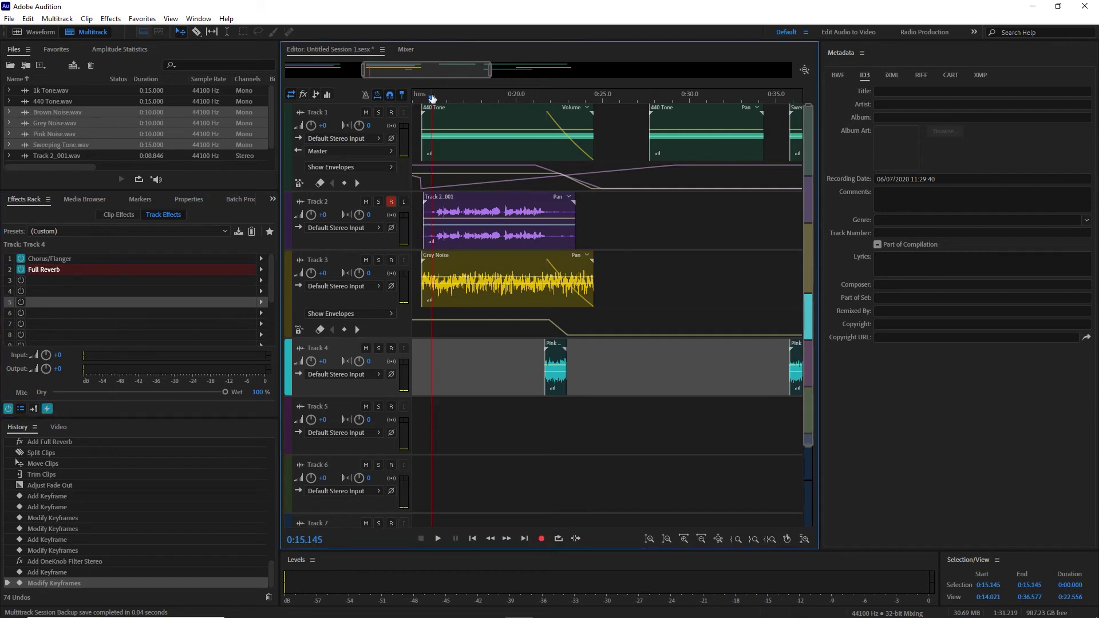
click(417, 99)
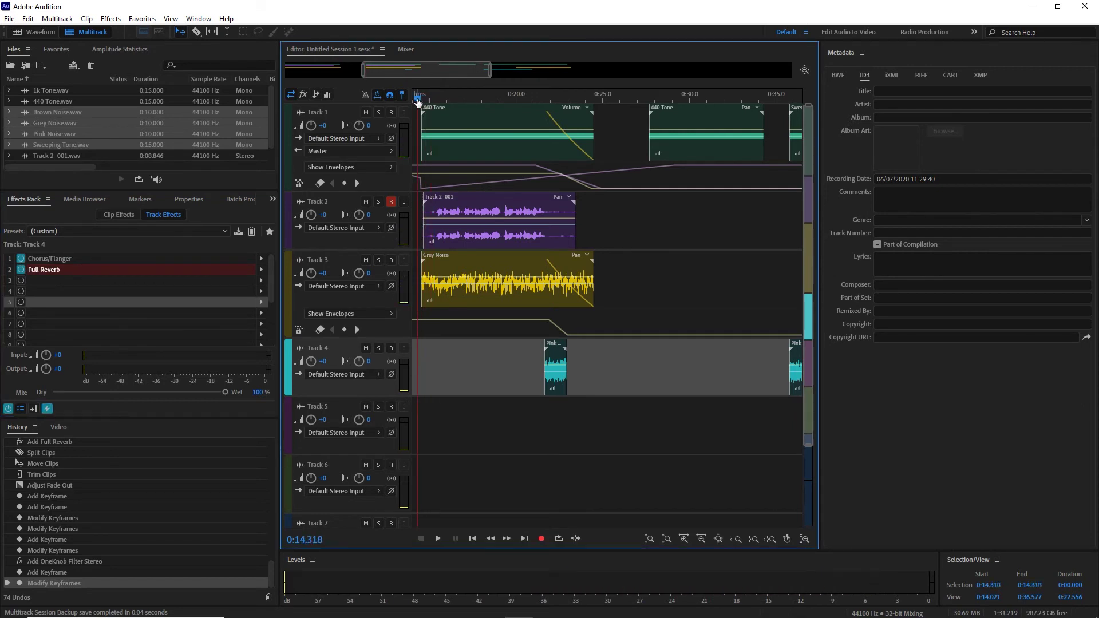
key(space)
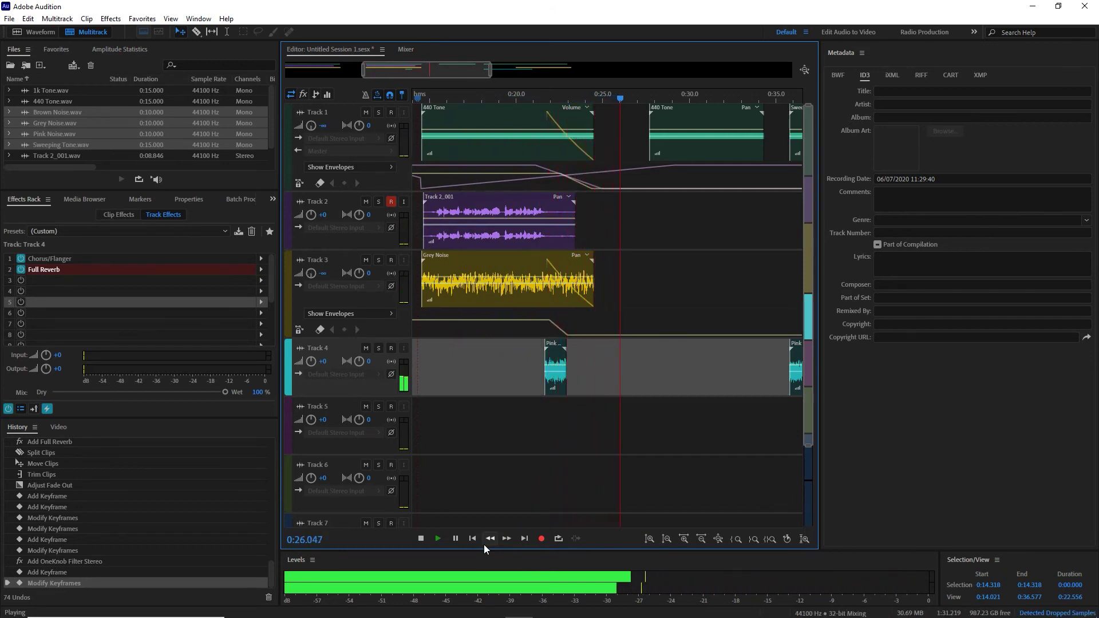
key(space)
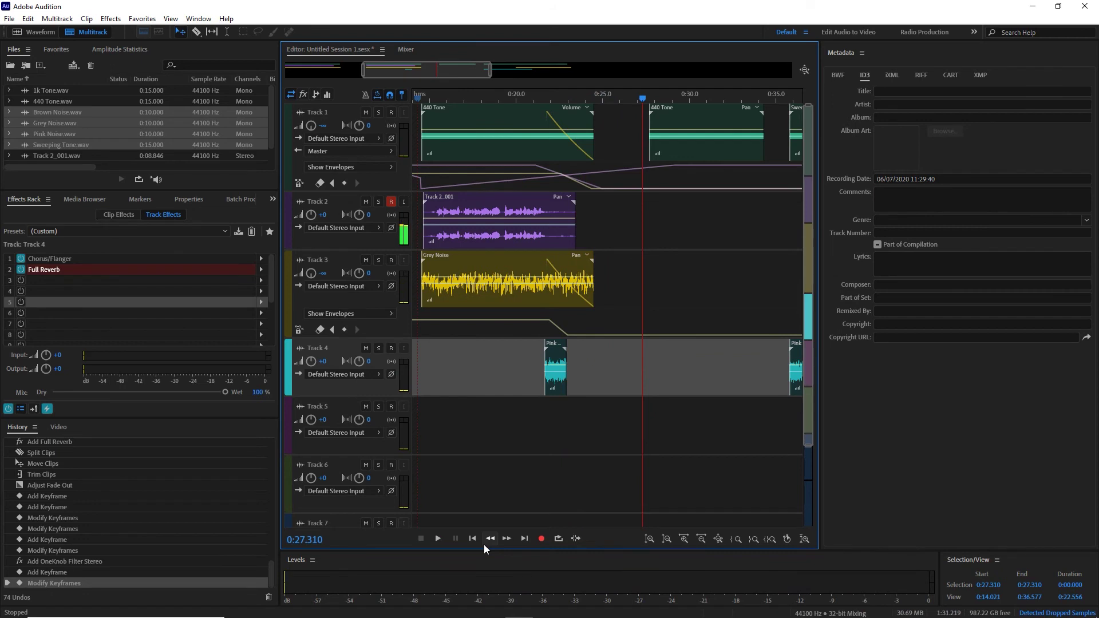
- Move the White Noise clip from Track 3 to Track 5, aligning its start with the Grey Noise clip
key(minus)
key(minus)
key(minus)
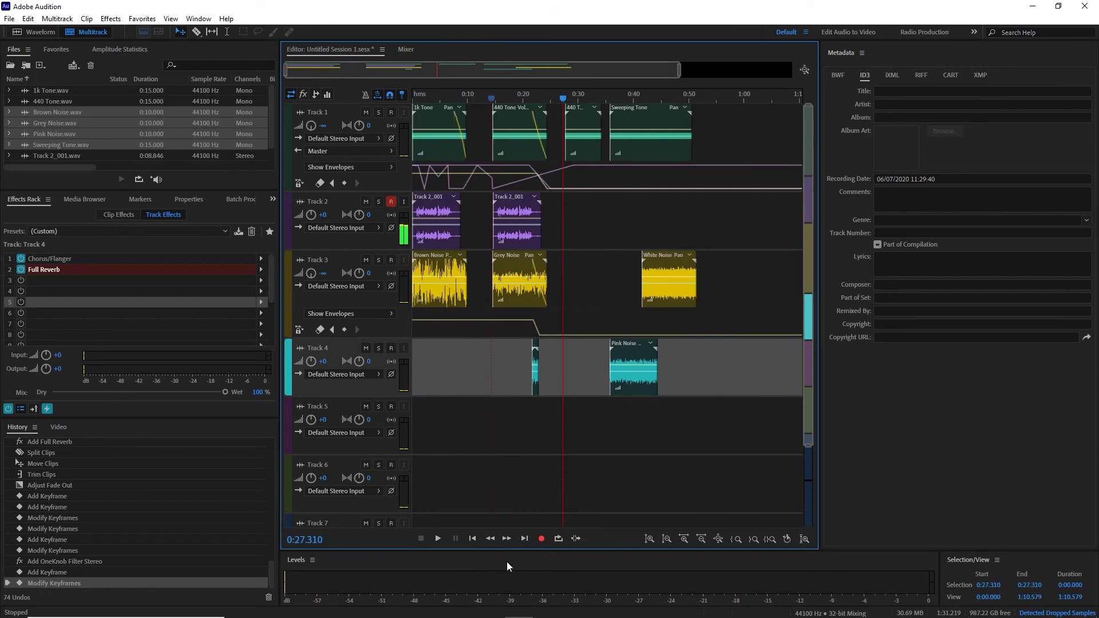
drag(681, 269, 530, 421)
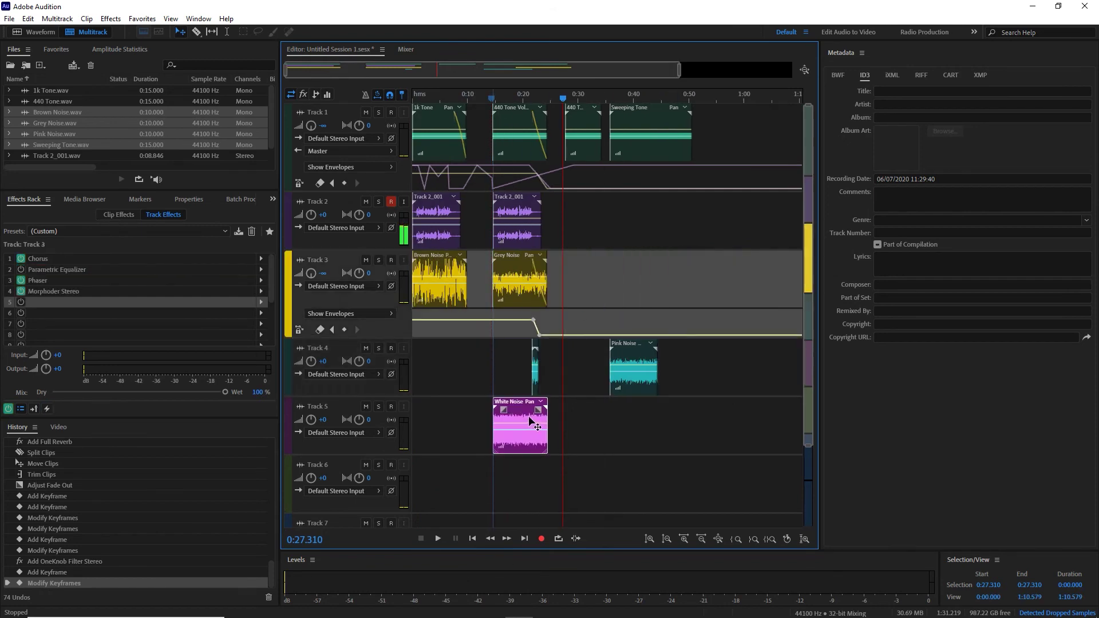
- Play the mix briefly from the start of the White Noise clip and set Track 5's volume to -15 dB
click(493, 94)
key(space)
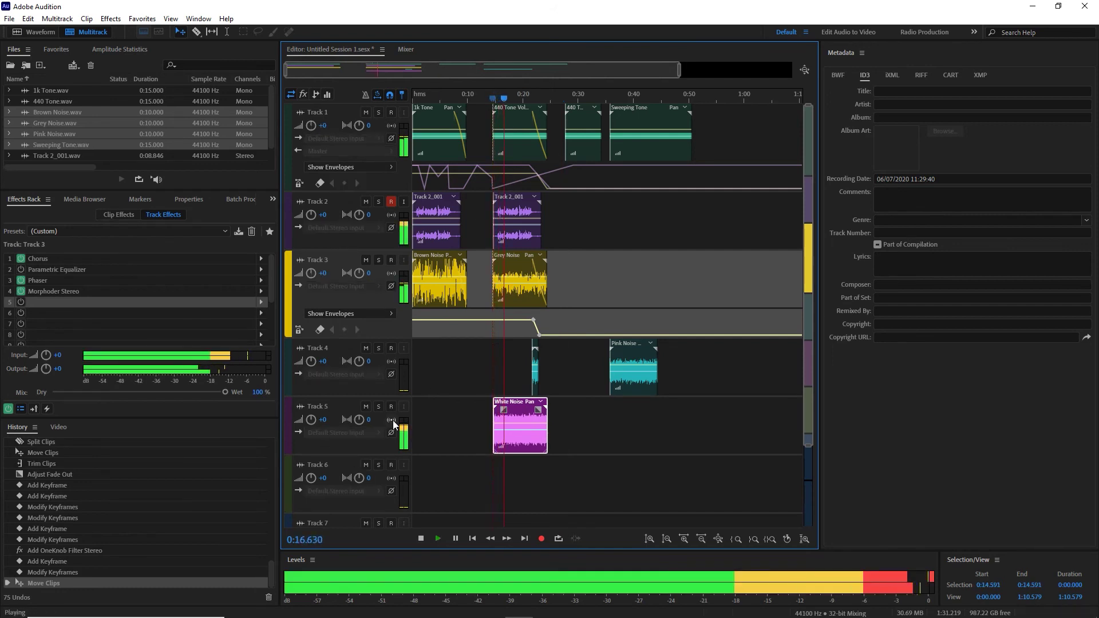
key(space)
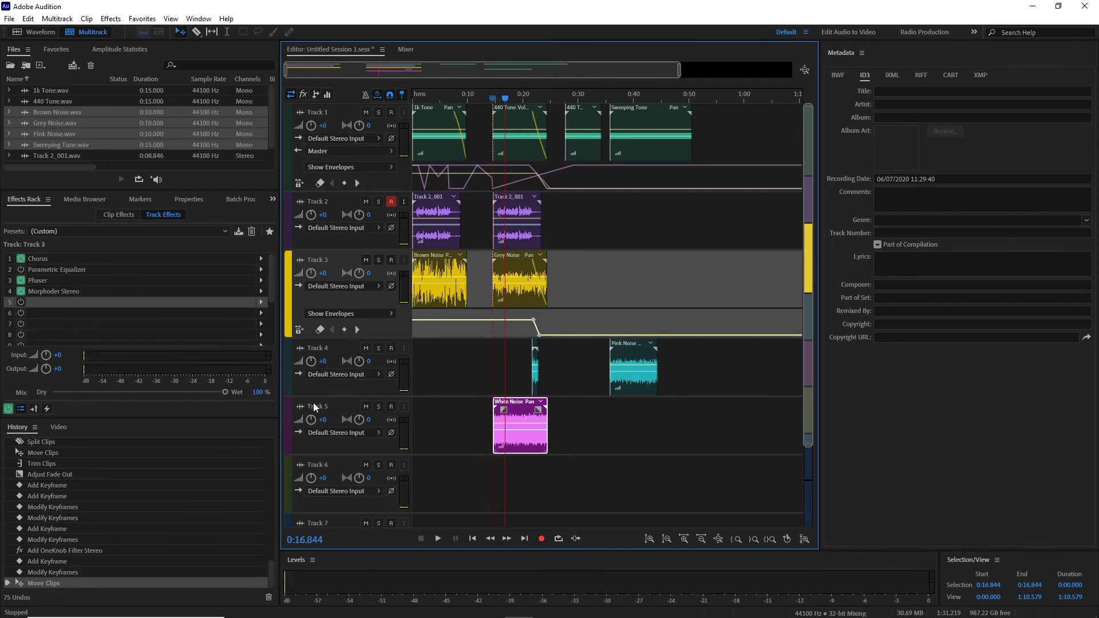
click(322, 417)
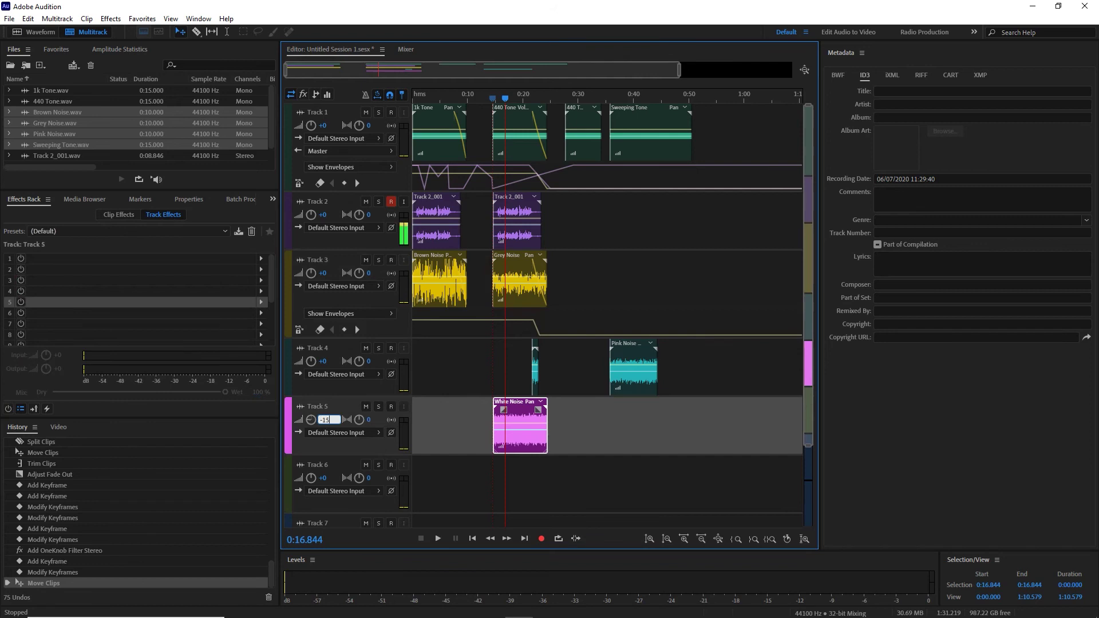
text(-15)
key(Return)
- Play on from about 16.8 s past the end of White Noise and give that clip a curved fade-out of about 4 s
key(space)
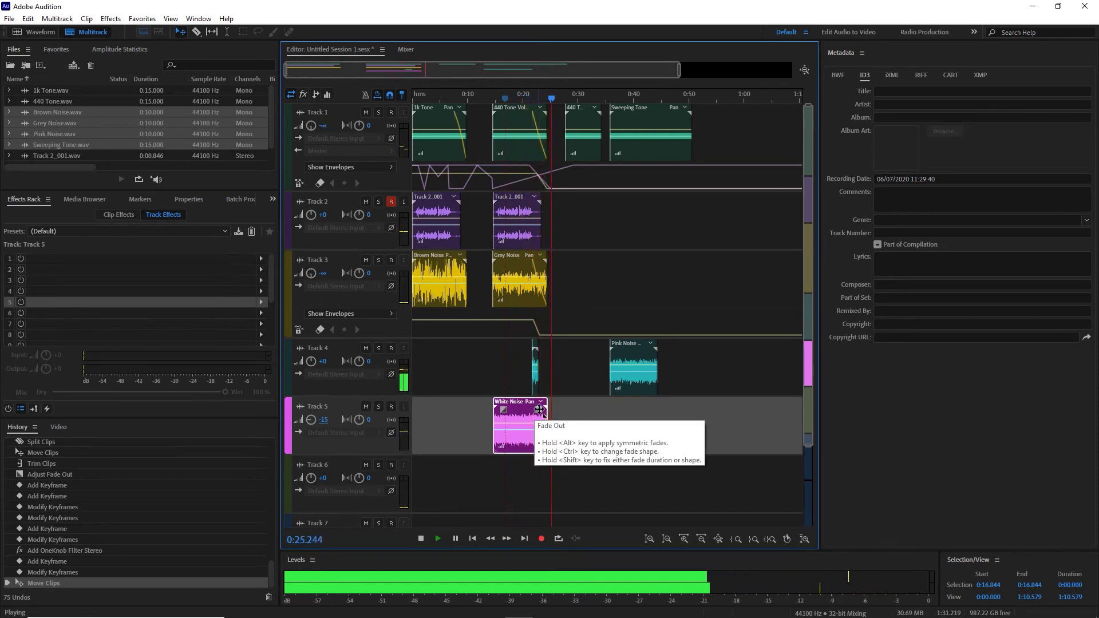
key(space)
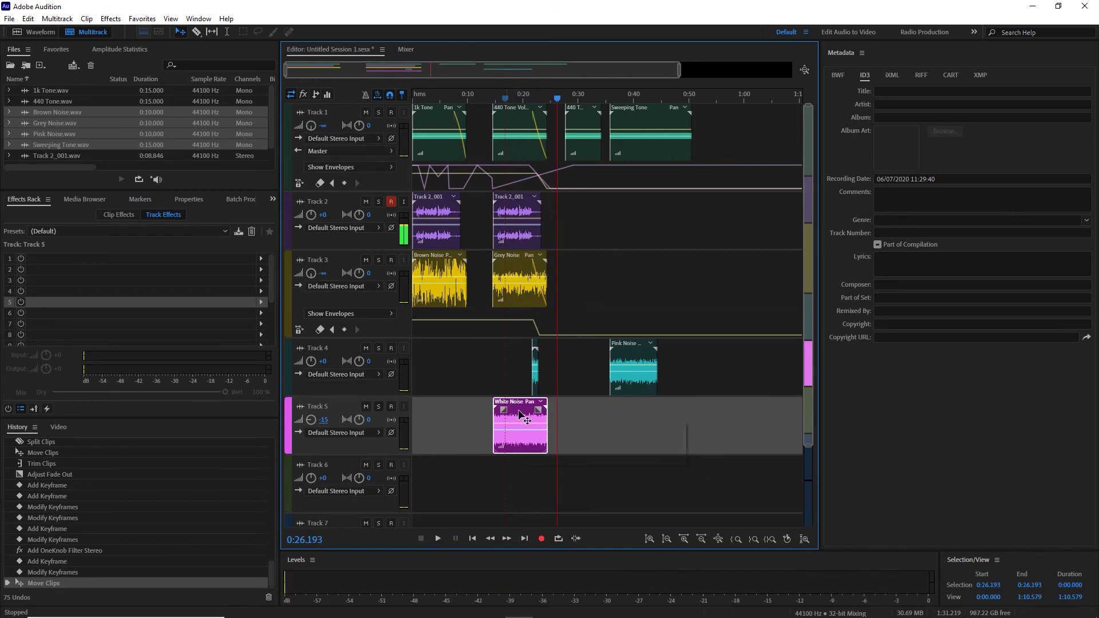
drag(538, 410, 519, 446)
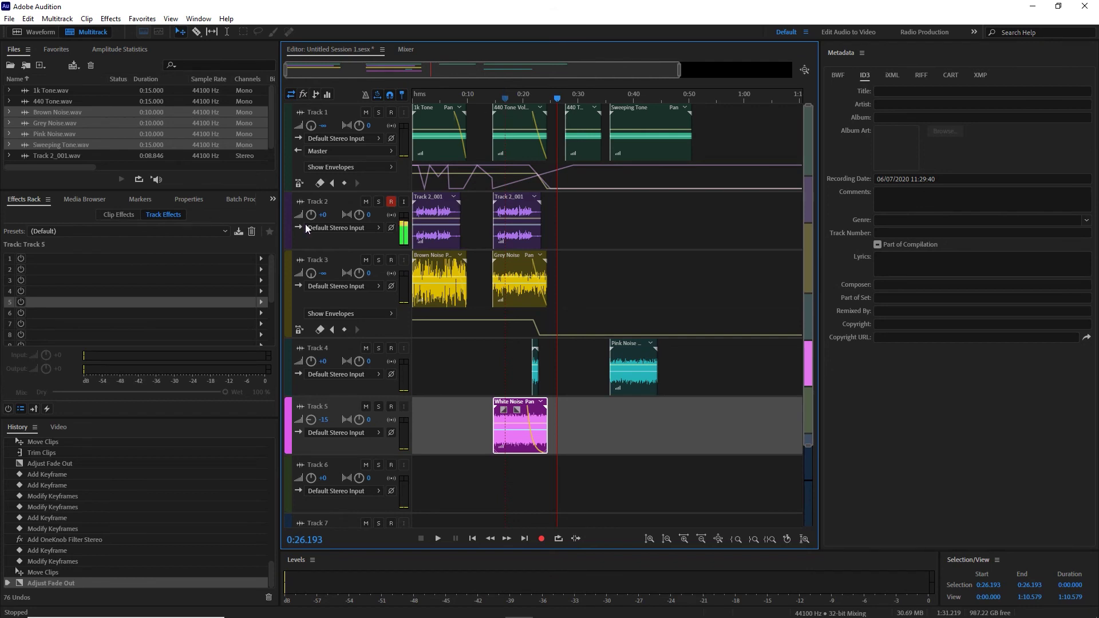
- Replace Dynamics in slot 2 of Track 2's effects rack with Amplify, setting the linked left and right gain to 5 dB
click(324, 215)
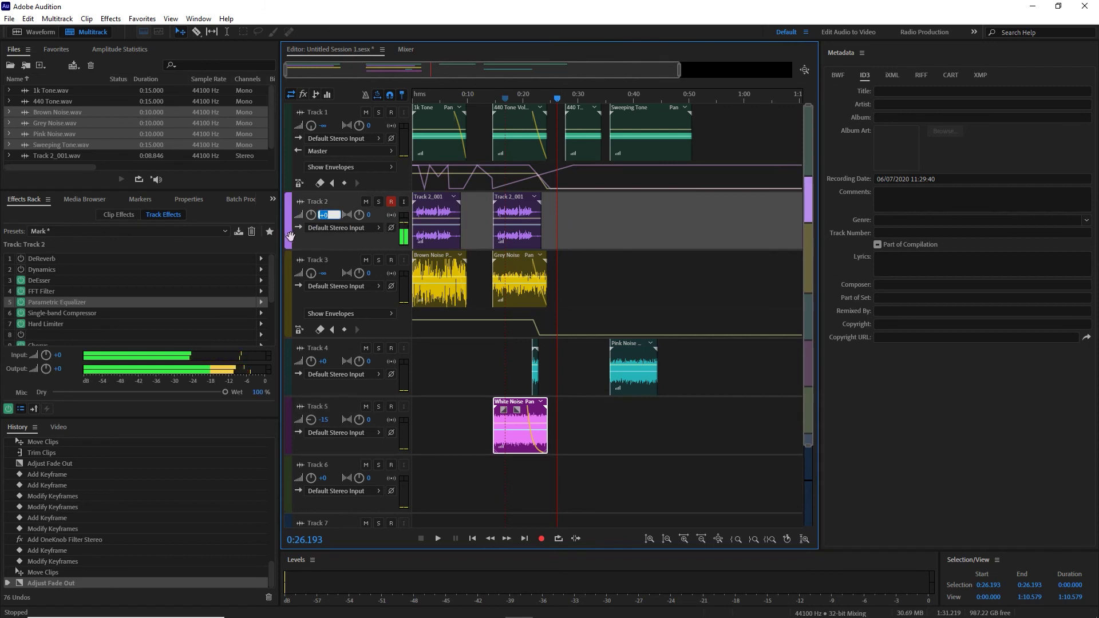
click(334, 199)
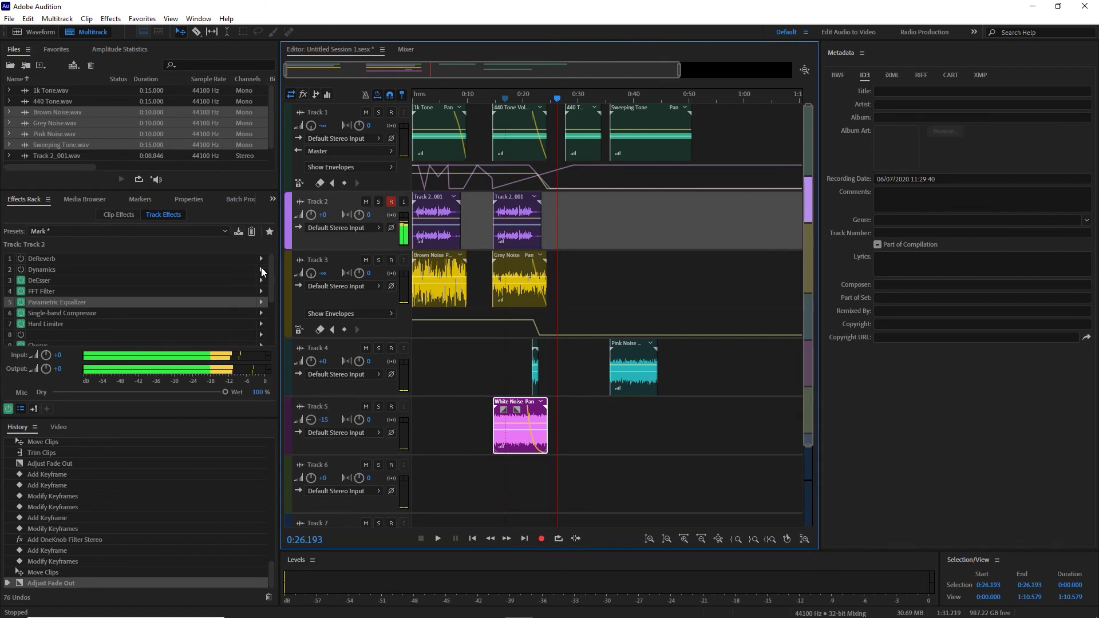
click(262, 271)
mouse_move(344, 312)
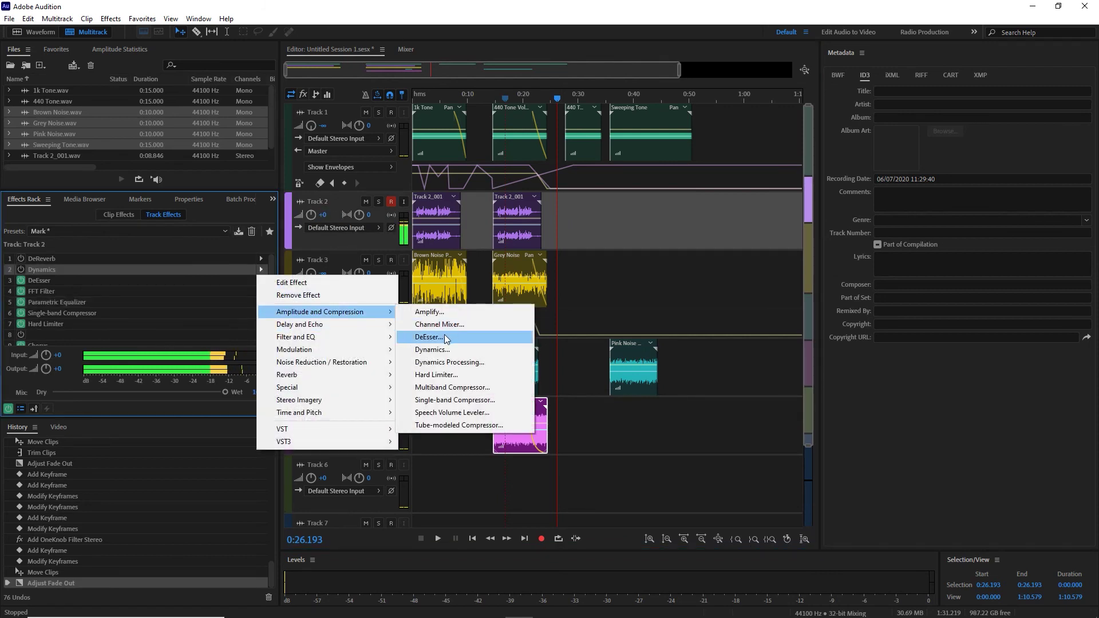
click(430, 312)
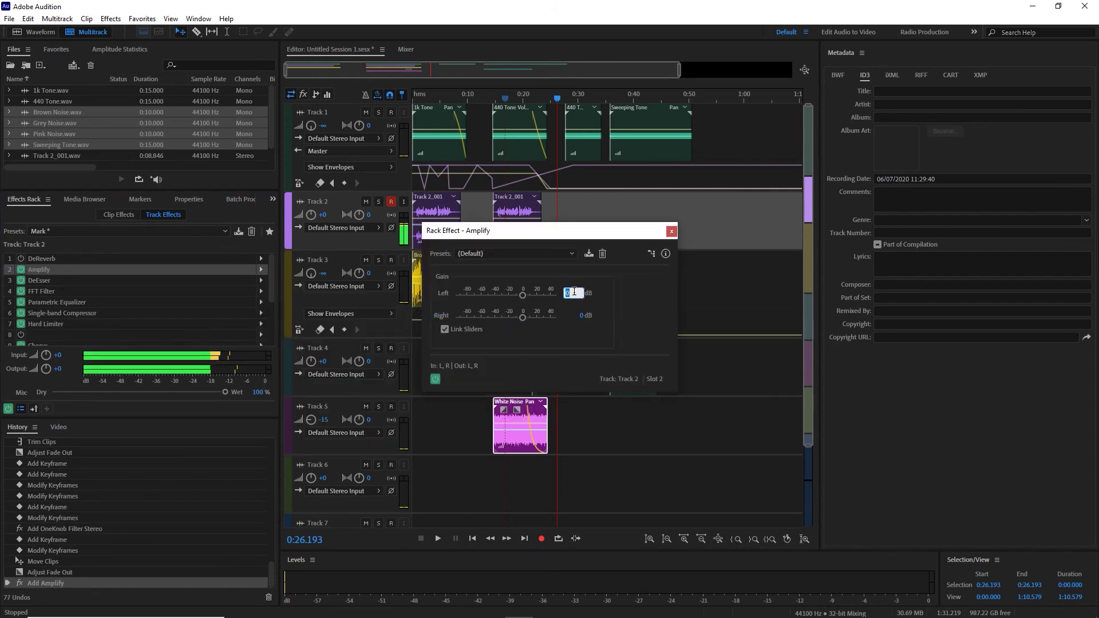
text(5)
key(Return)
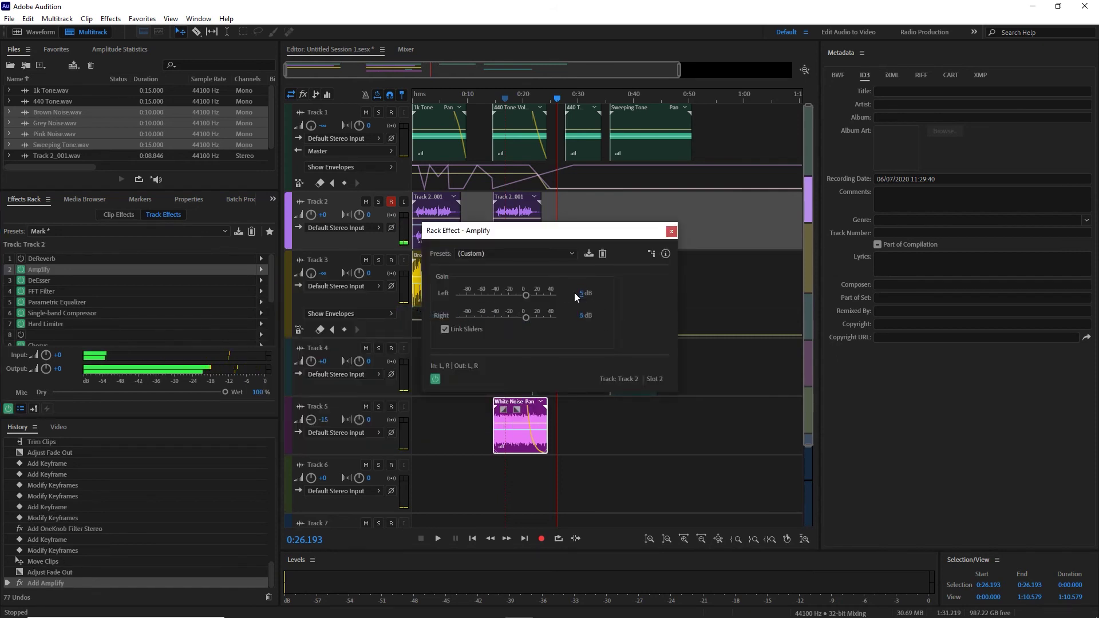
click(671, 231)
- Move the White Noise clip on Track 5 to start at about 43 s and play the mix from about 13.9 s
click(488, 102)
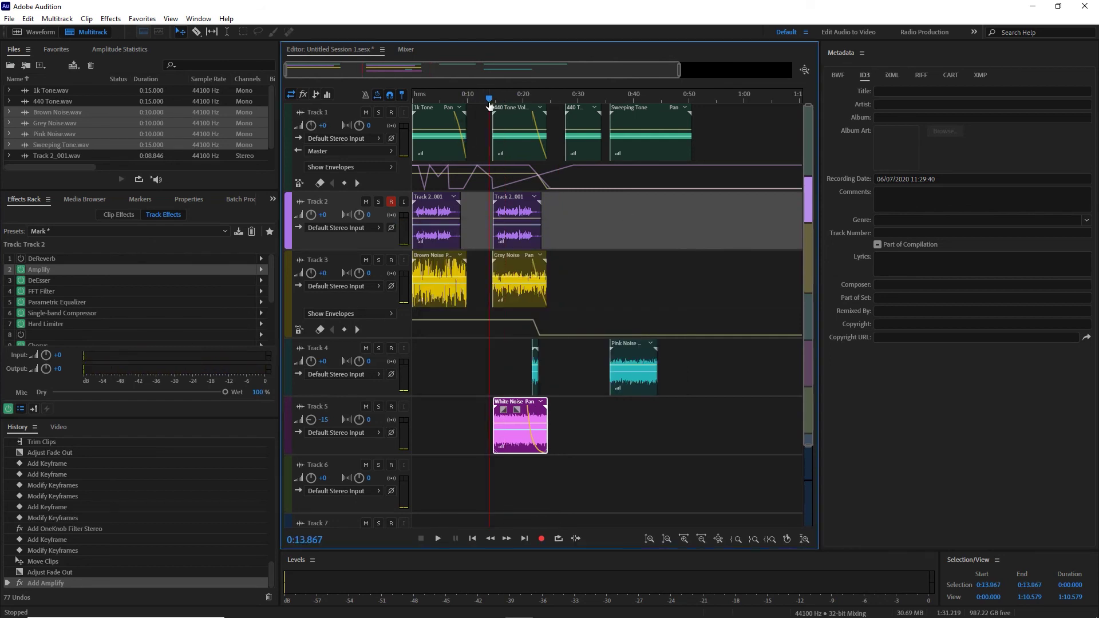
click(508, 426)
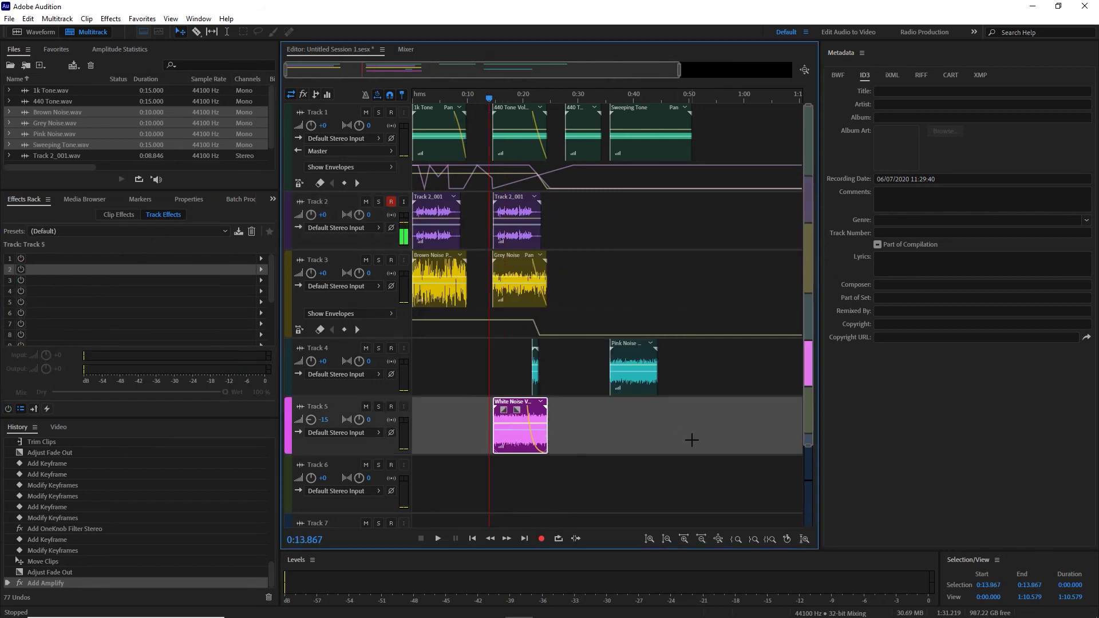
drag(523, 405, 667, 419)
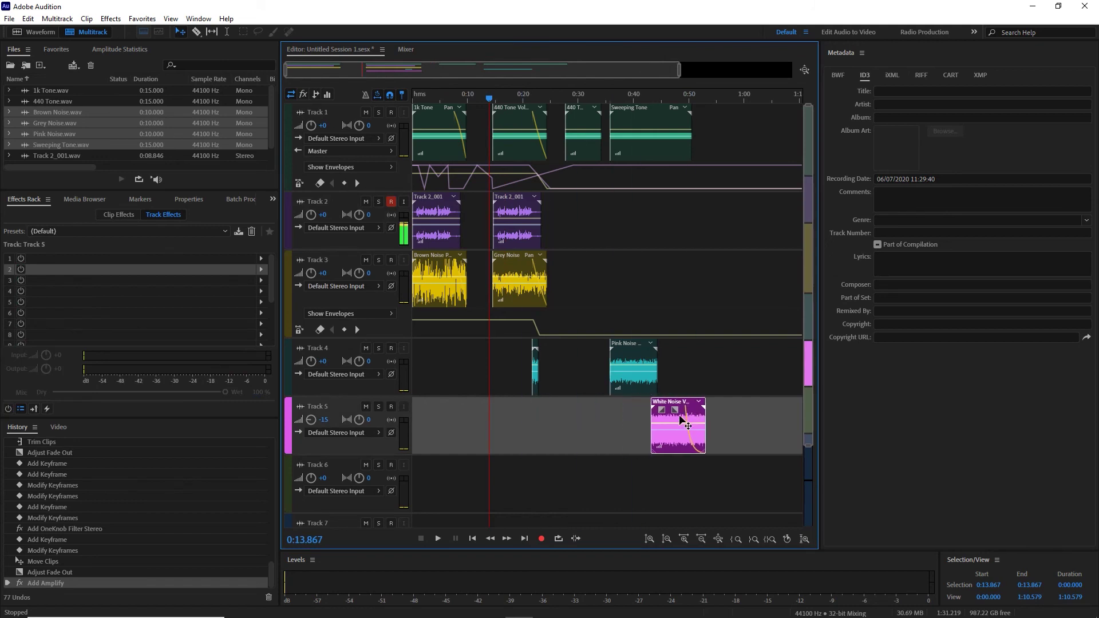
key(space)
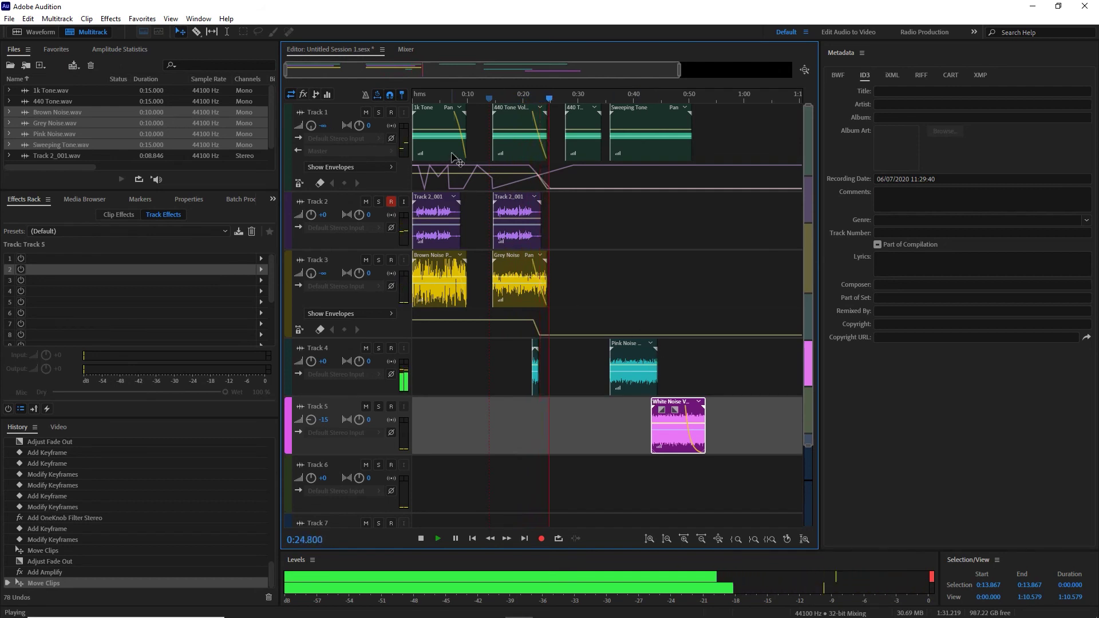
key(space)
- Mix down the session's time range from about 14.2 s to 27.2 s to a new file and play it through
click(492, 99)
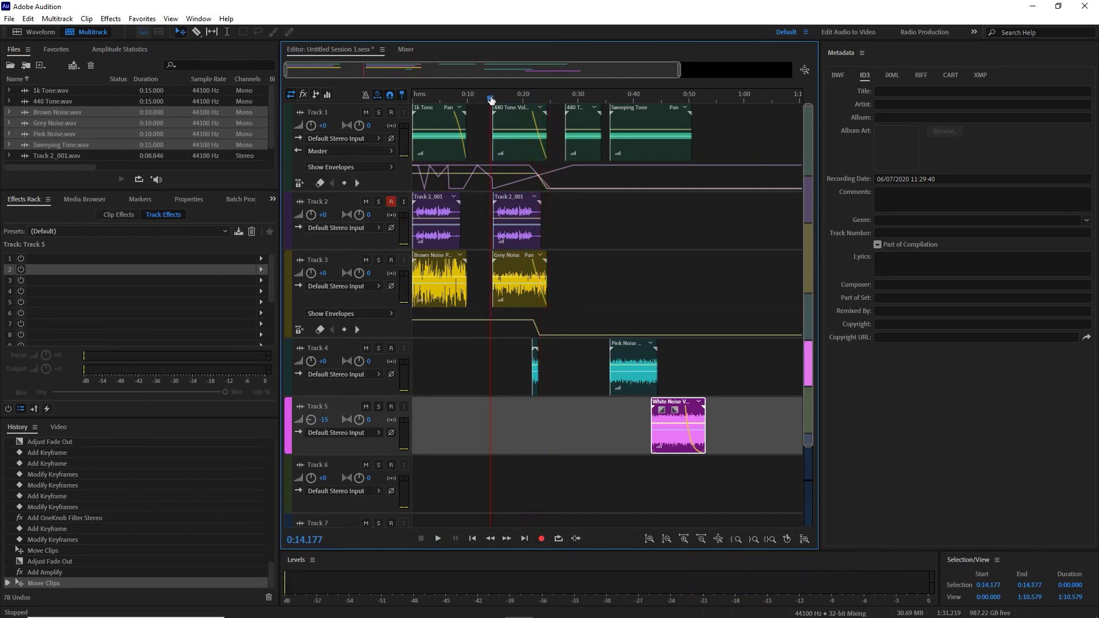
key(shift+End)
drag(551, 100, 564, 102)
shift+click(563, 220)
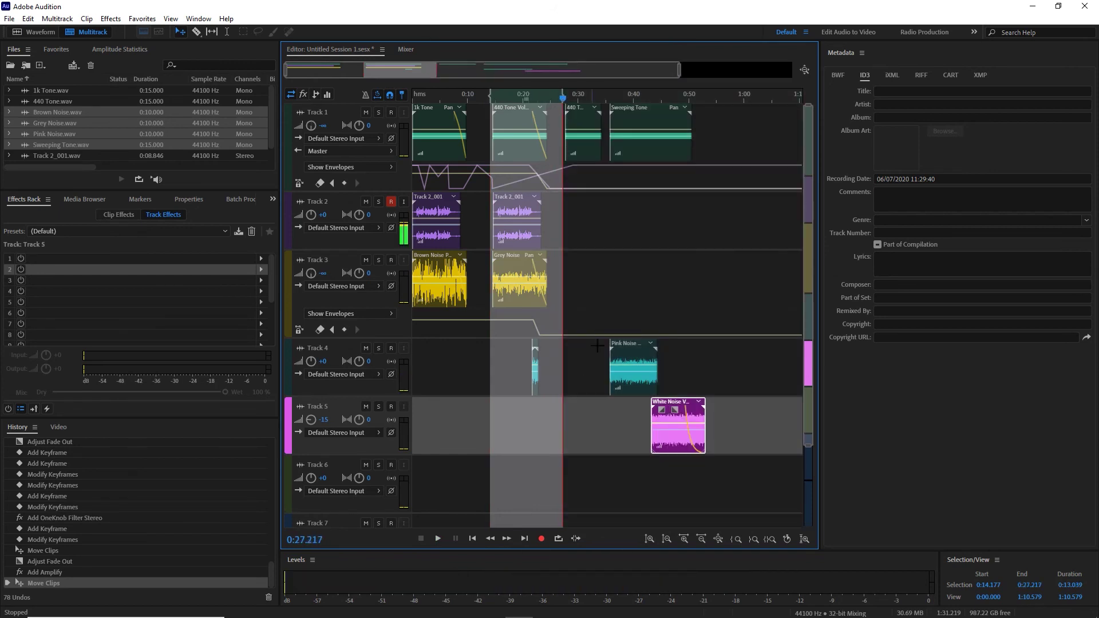
right_click(608, 303)
mouse_move(691, 445)
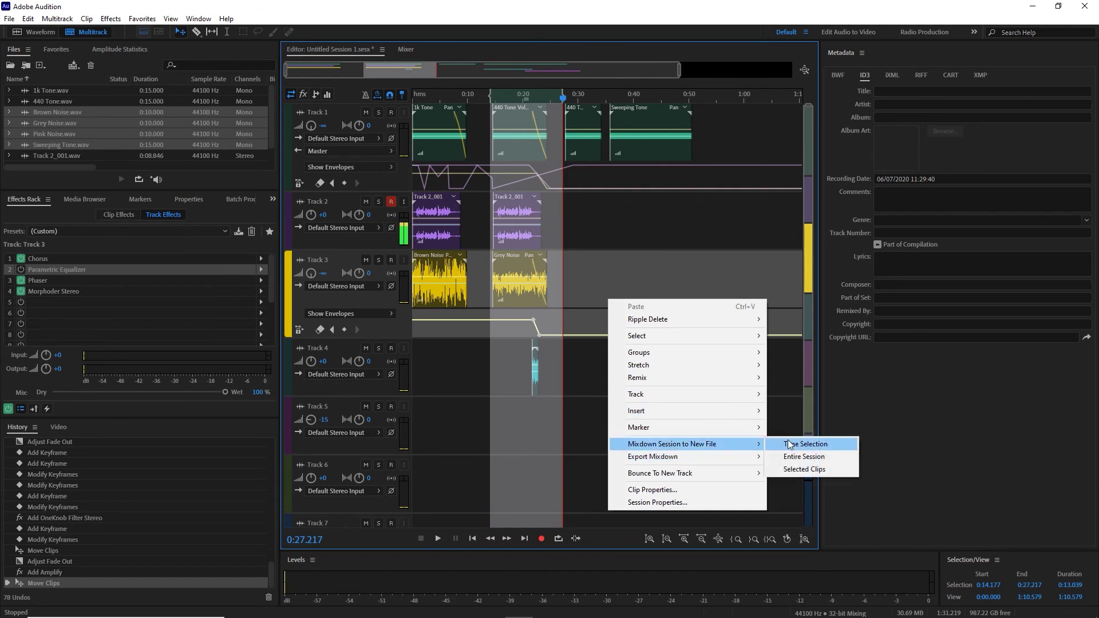
click(790, 444)
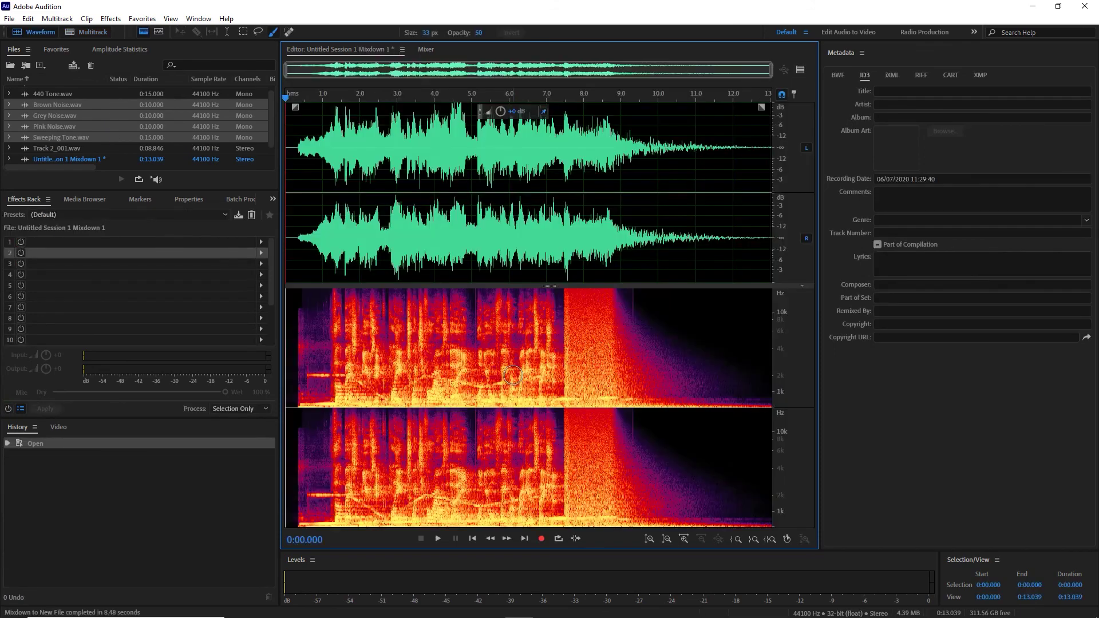
key(space)
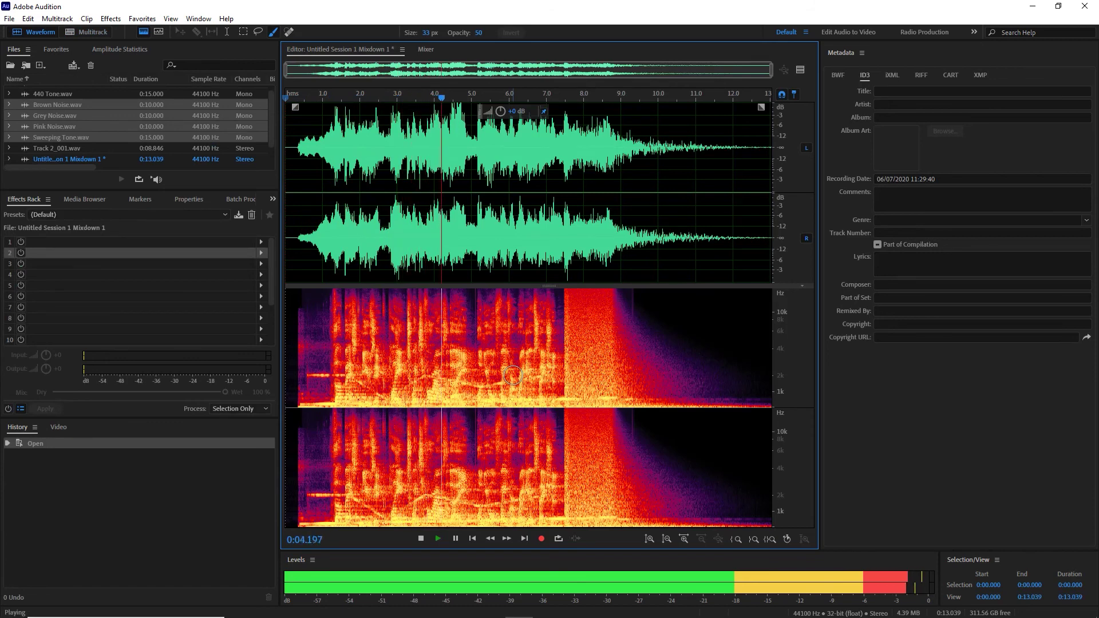
- Add Mastering in slot 1 of the mixdown's effects rack from the Default preset, with Widener at 100% and Loudness Maximizer raised slightly
click(261, 242)
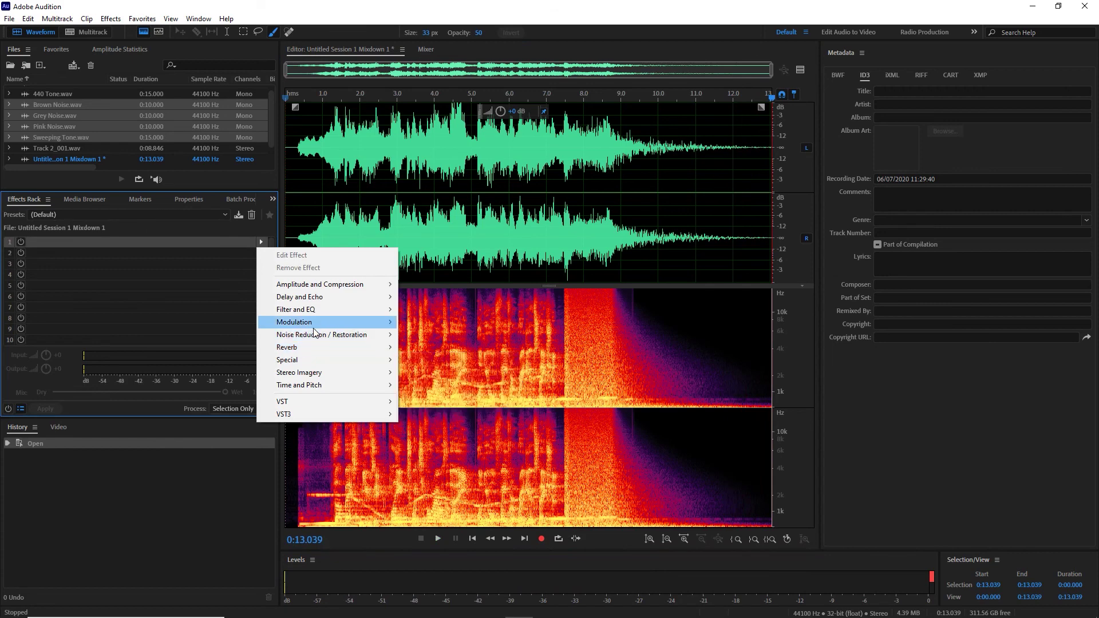
mouse_move(309, 362)
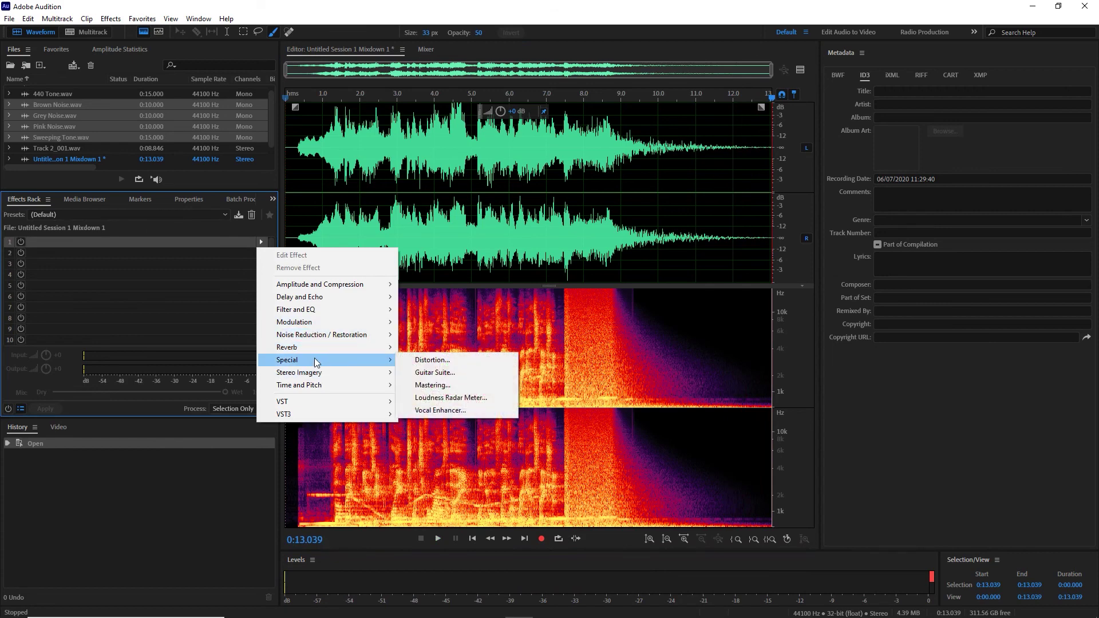
click(428, 385)
click(476, 194)
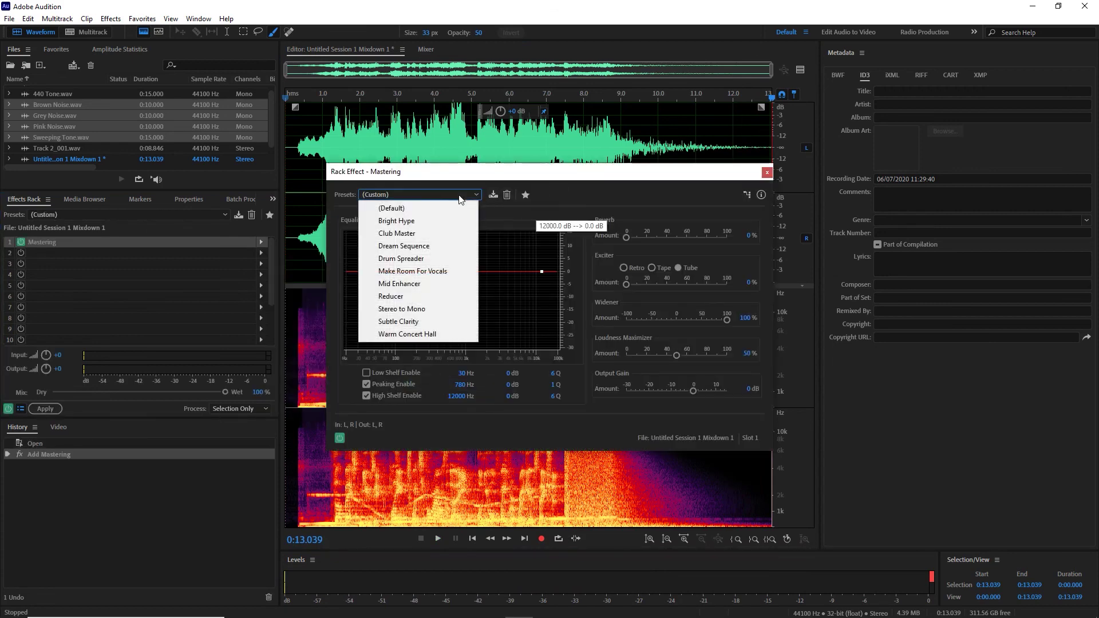
click(438, 205)
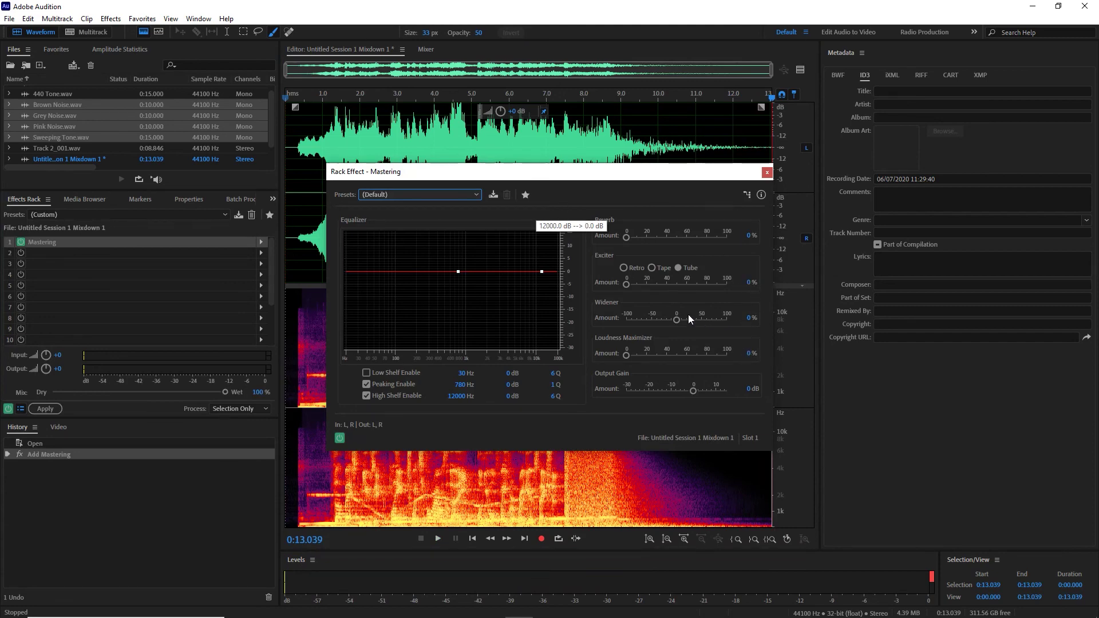
drag(676, 319, 733, 320)
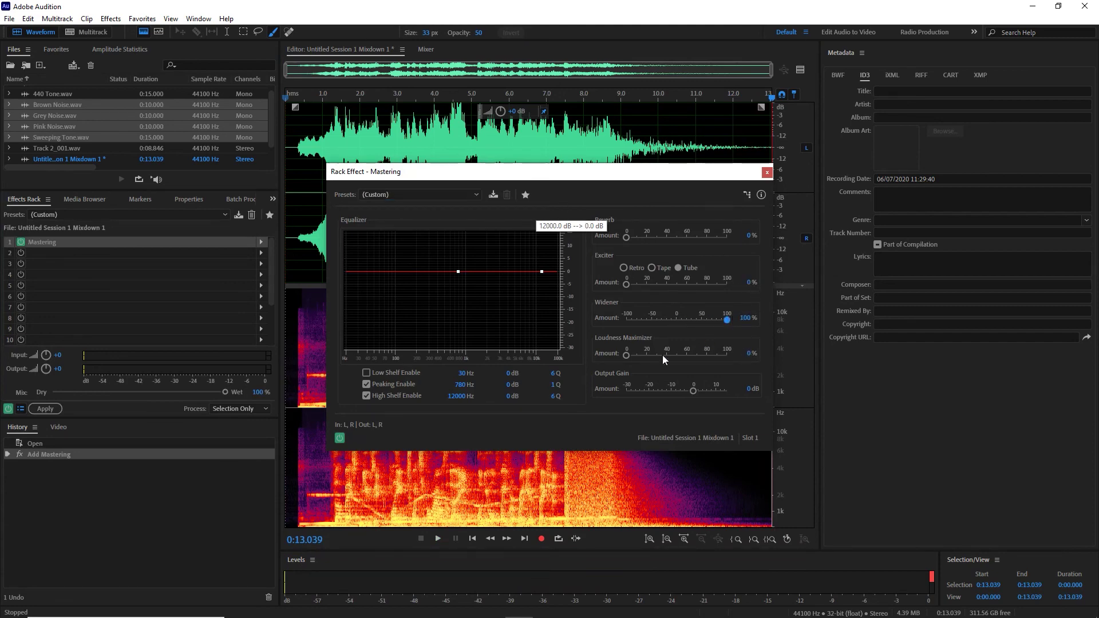
drag(627, 355, 649, 356)
click(767, 172)
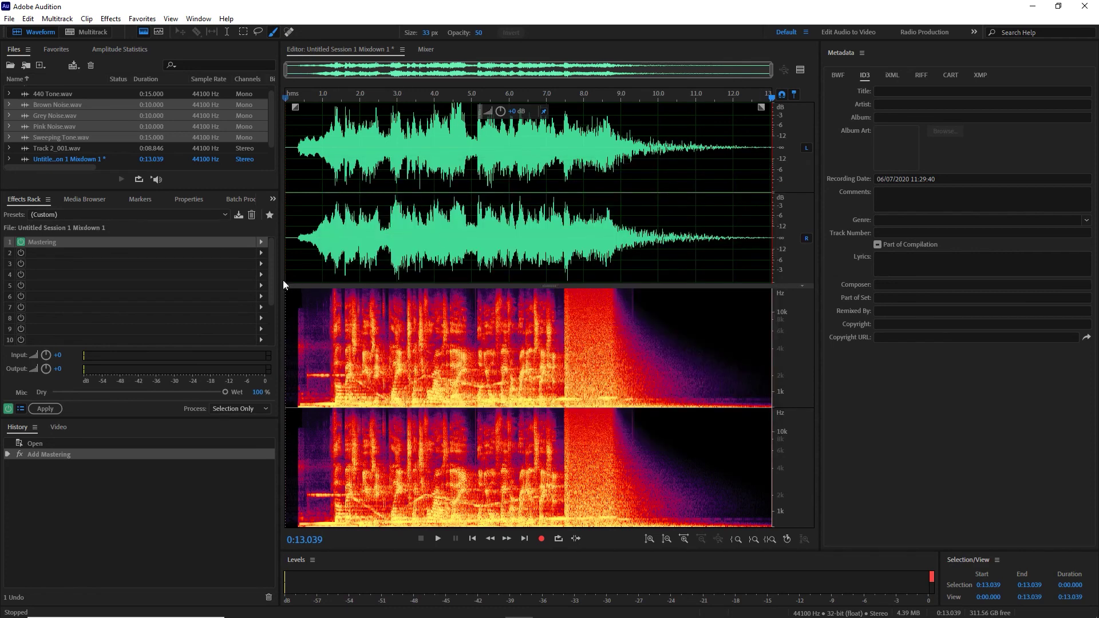
- Add a Hard Limiter in slot 2 of the mixdown's effects rack using the Default preset
click(260, 255)
mouse_move(302, 296)
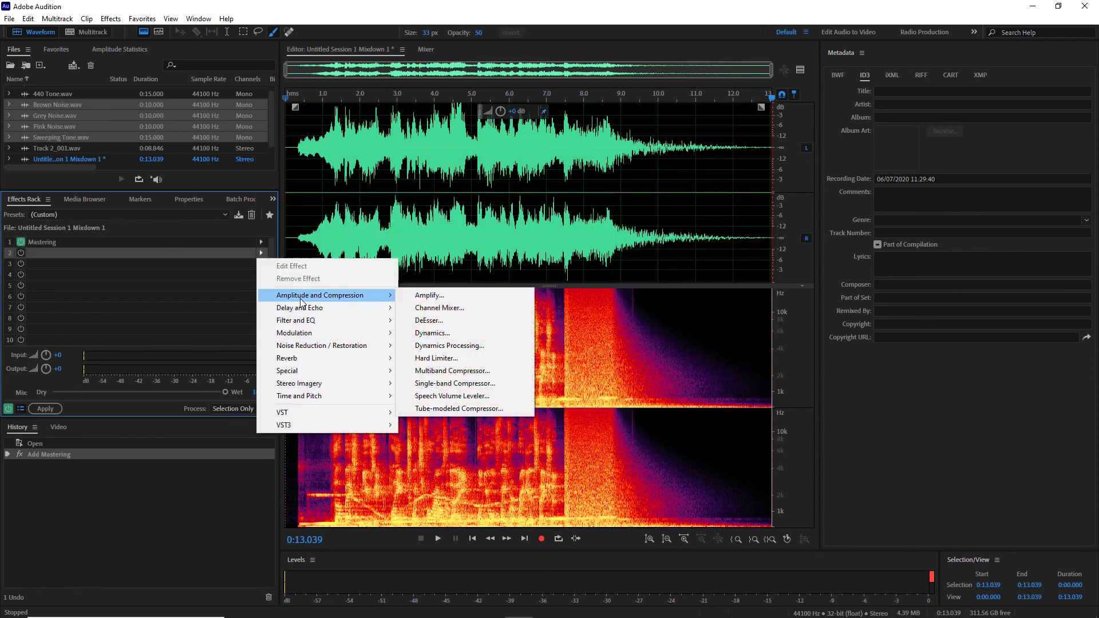
click(446, 357)
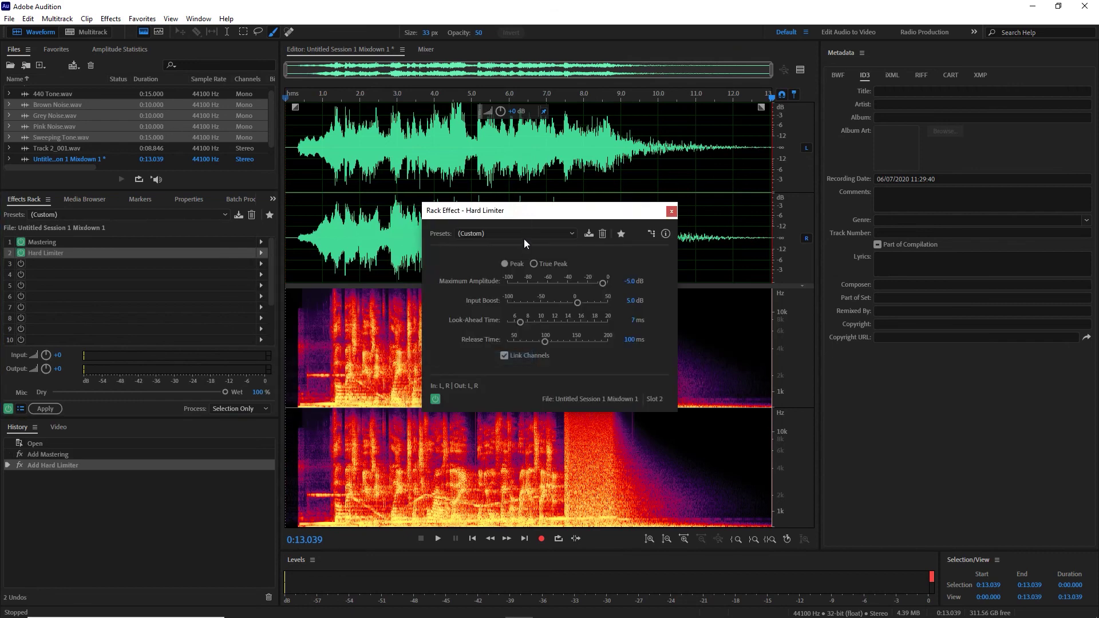
click(524, 237)
click(520, 243)
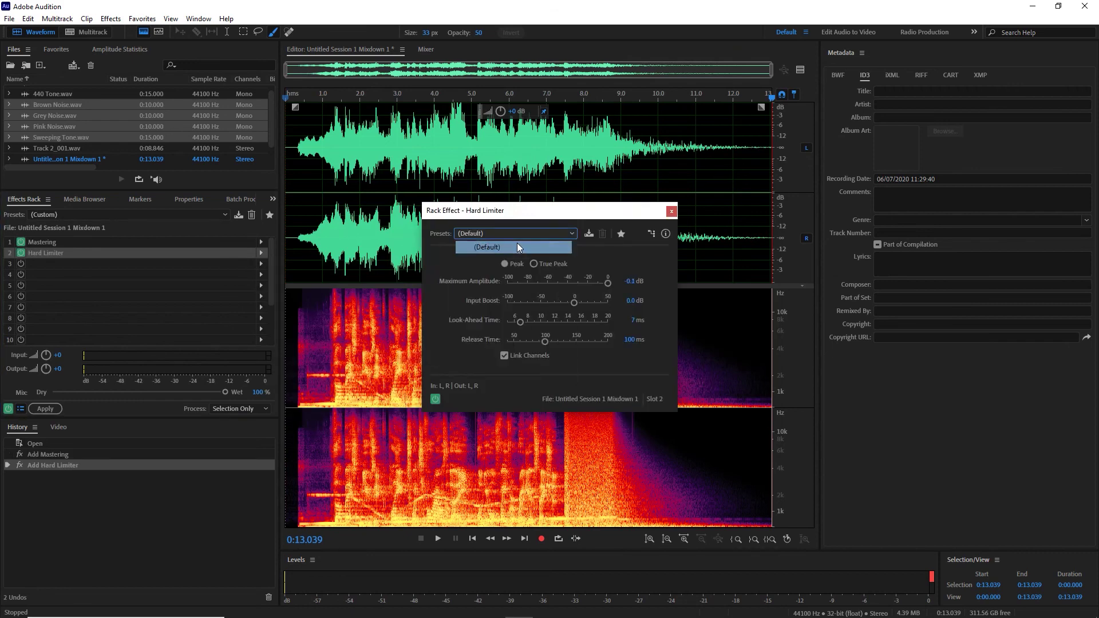
click(671, 211)
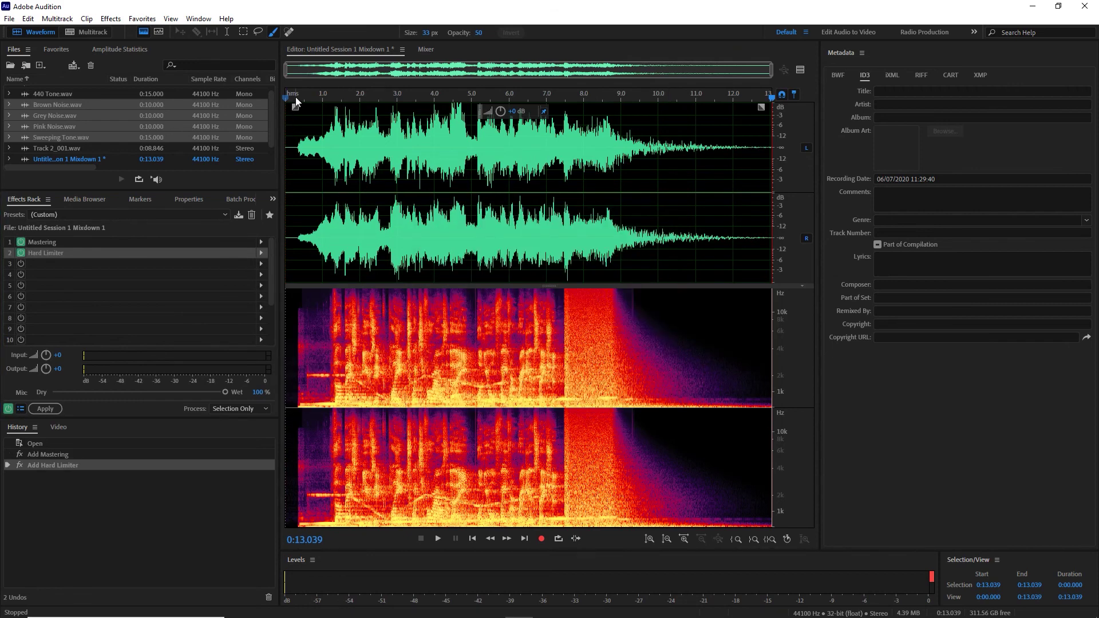
- Apply the effects rack to the whole mixdown and play the processed file from its start
drag(295, 97, 275, 97)
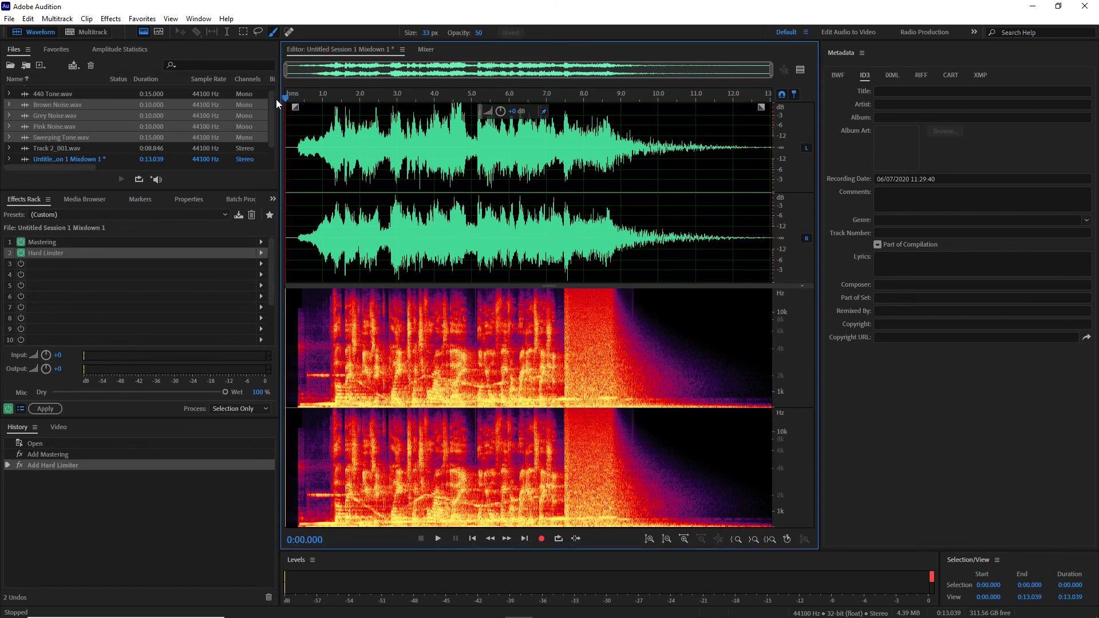
click(49, 406)
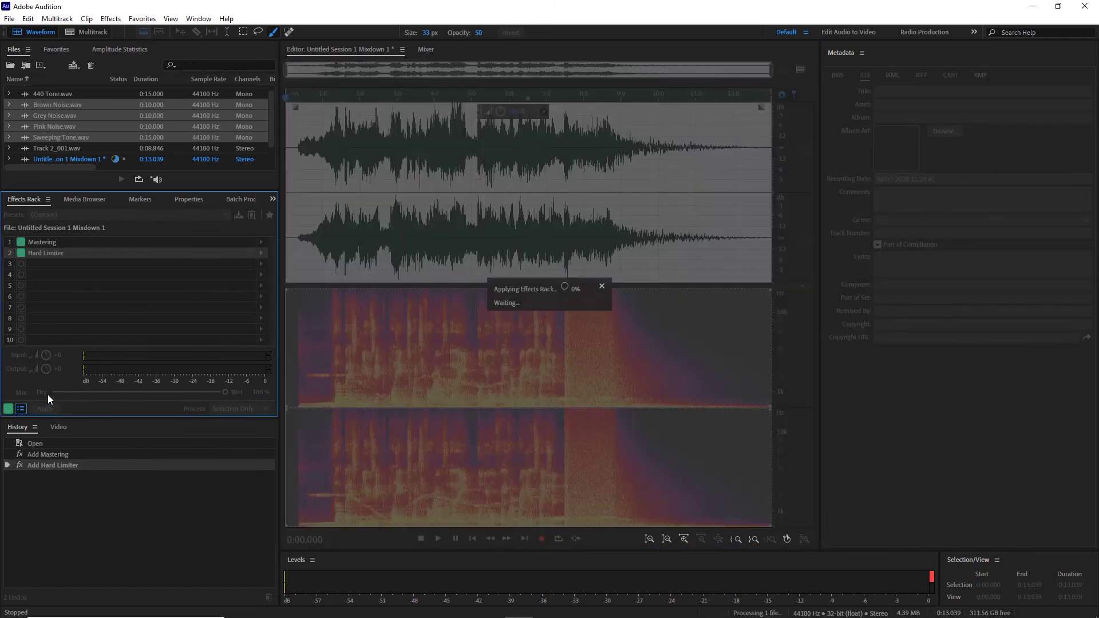
key(space)
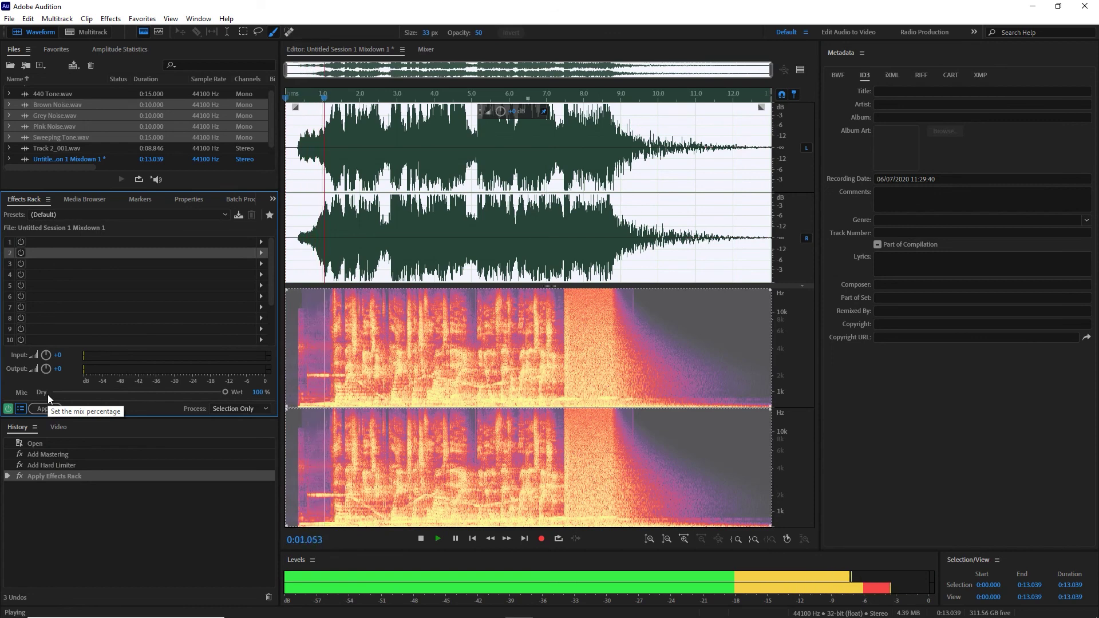